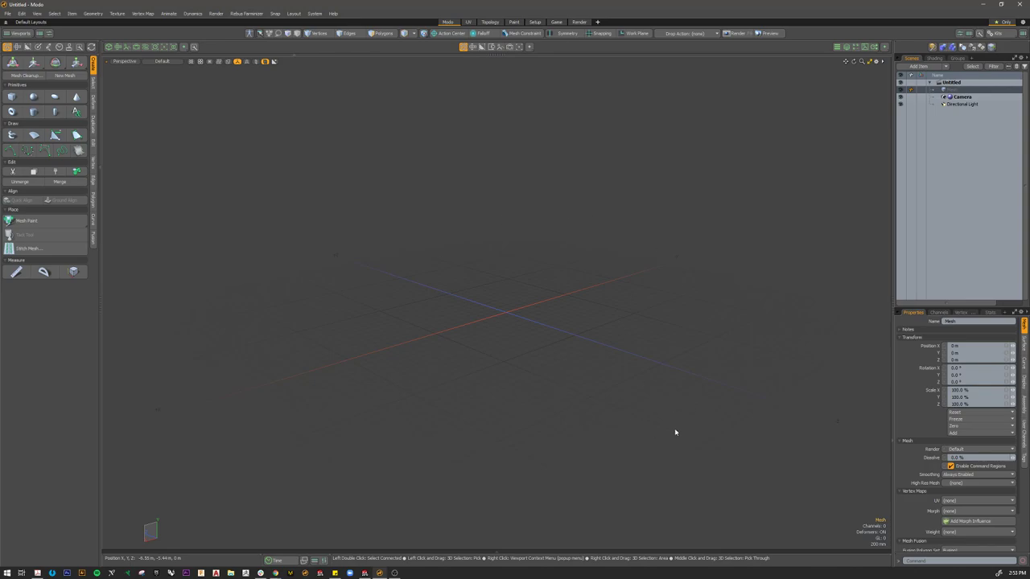
Step: Look over the Setup and Render layouts and return to the Modo modeling layout
left_click_drag(585, 331, 588, 340, "alt")
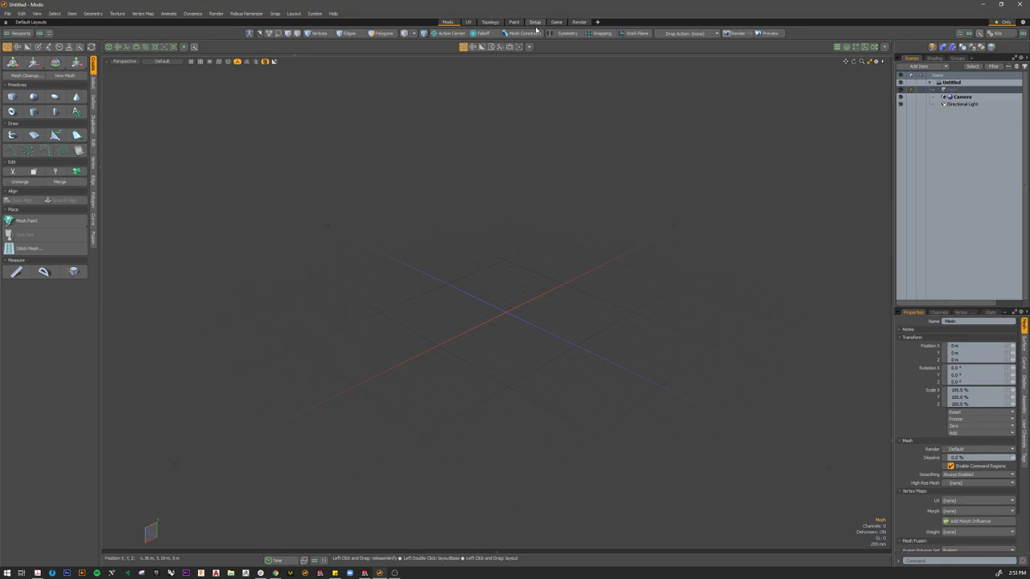
left_click(535, 23)
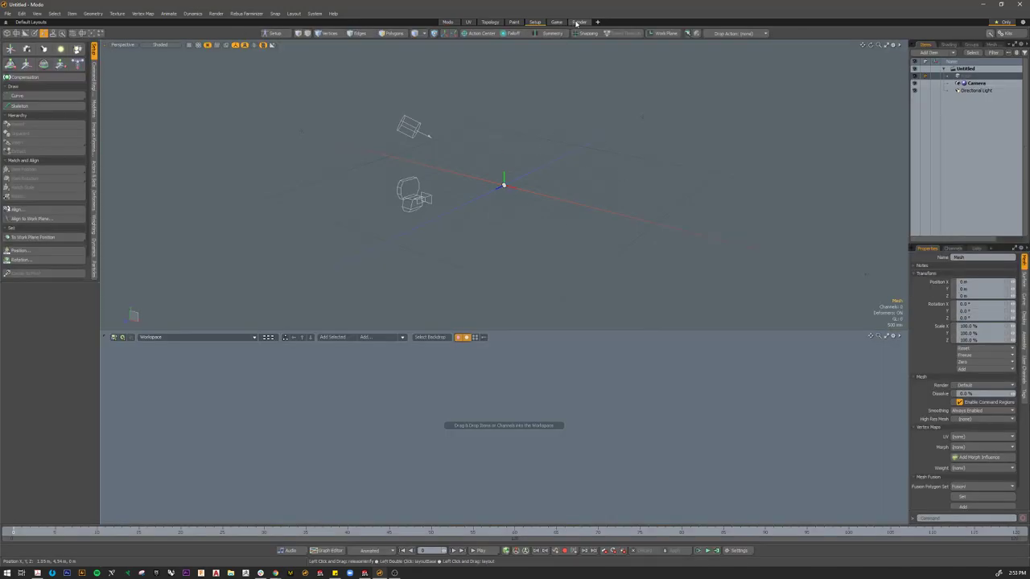
left_click(578, 22)
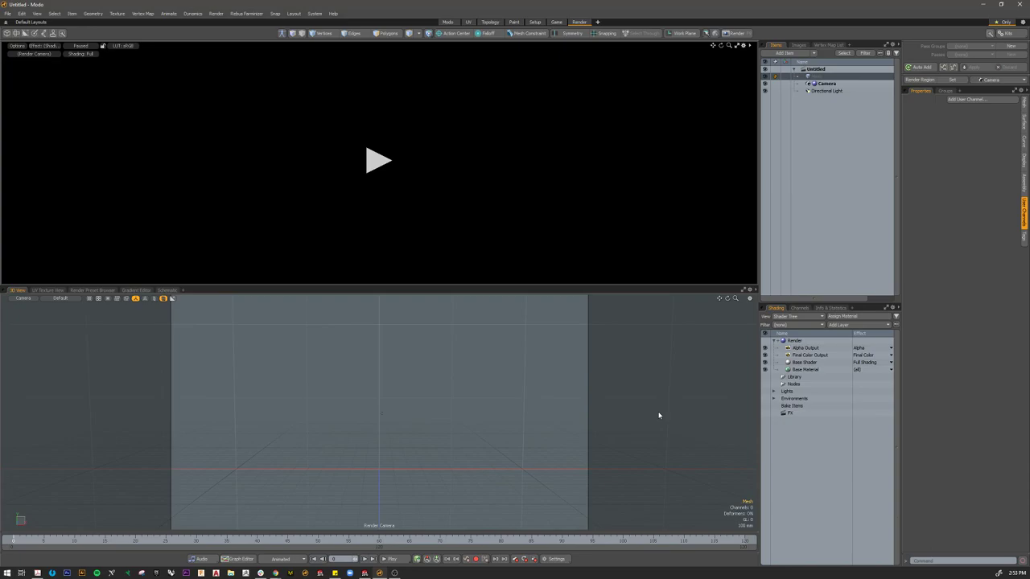
left_click(449, 22)
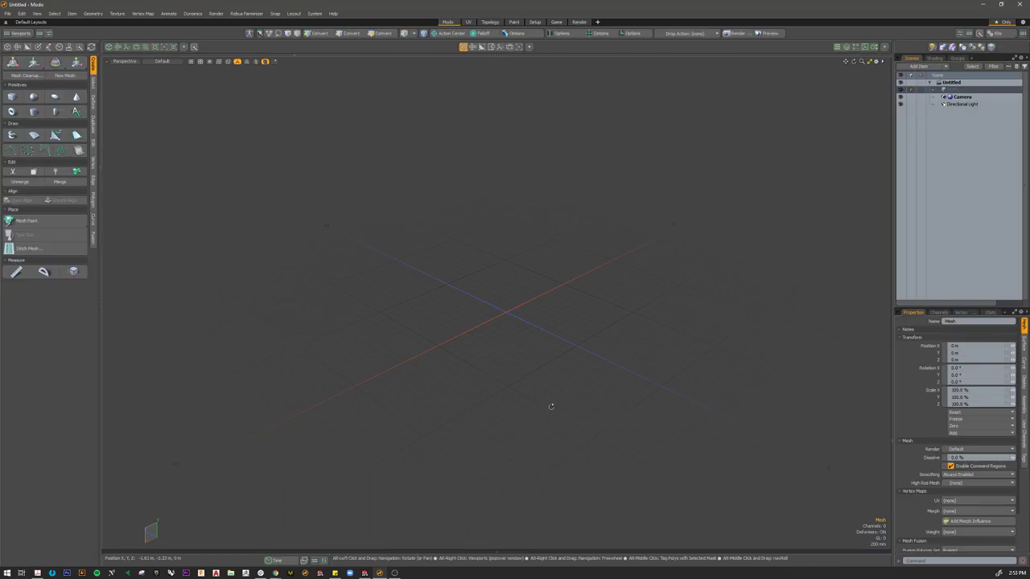
left_click_drag(546, 383, 543, 404, "alt+shift")
left_click_drag(513, 356, 510, 394, "alt")
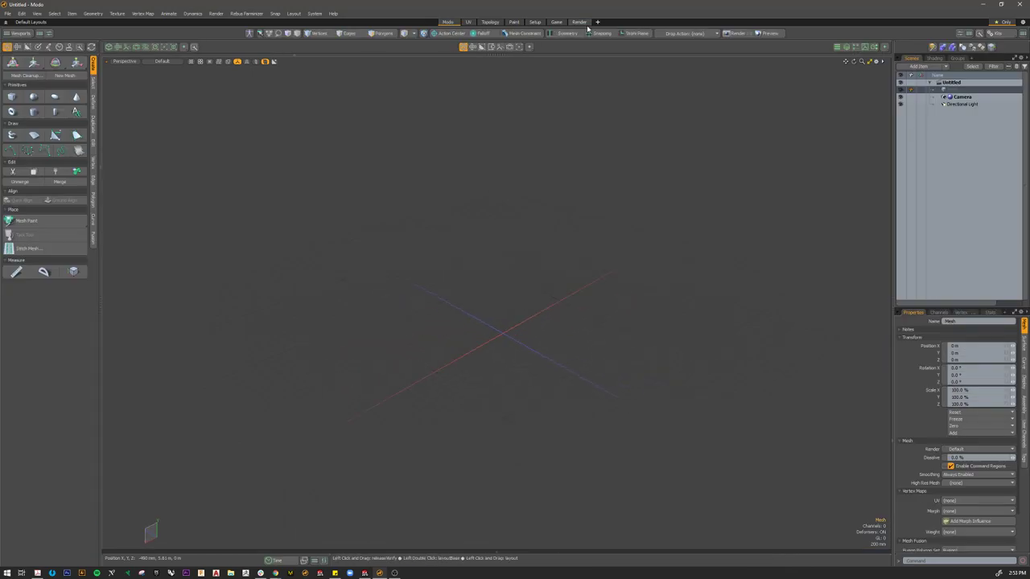
left_click_drag(579, 457, 570, 393, "alt+shift")
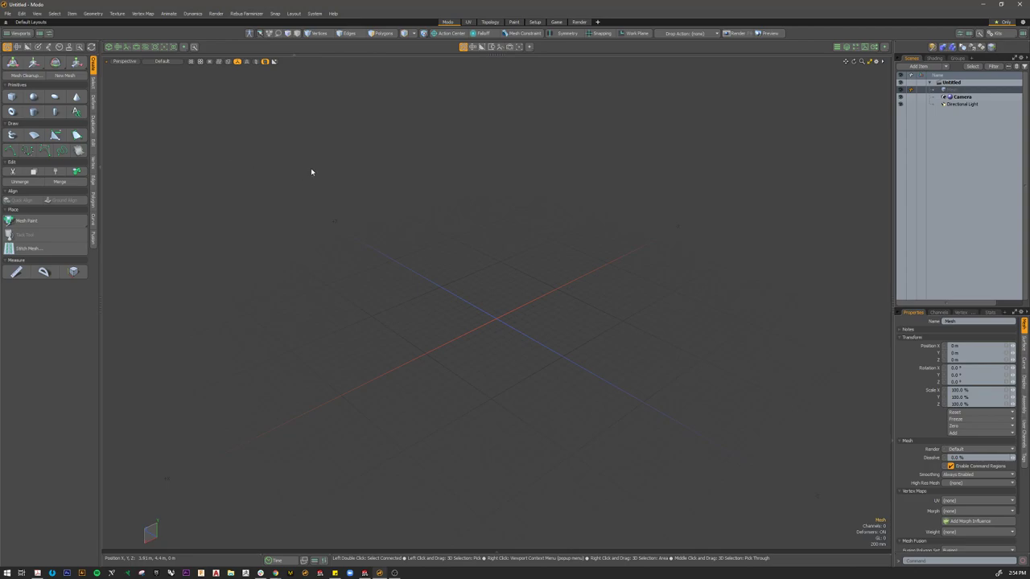
left_click_drag(533, 260, 543, 275, "alt+shift")
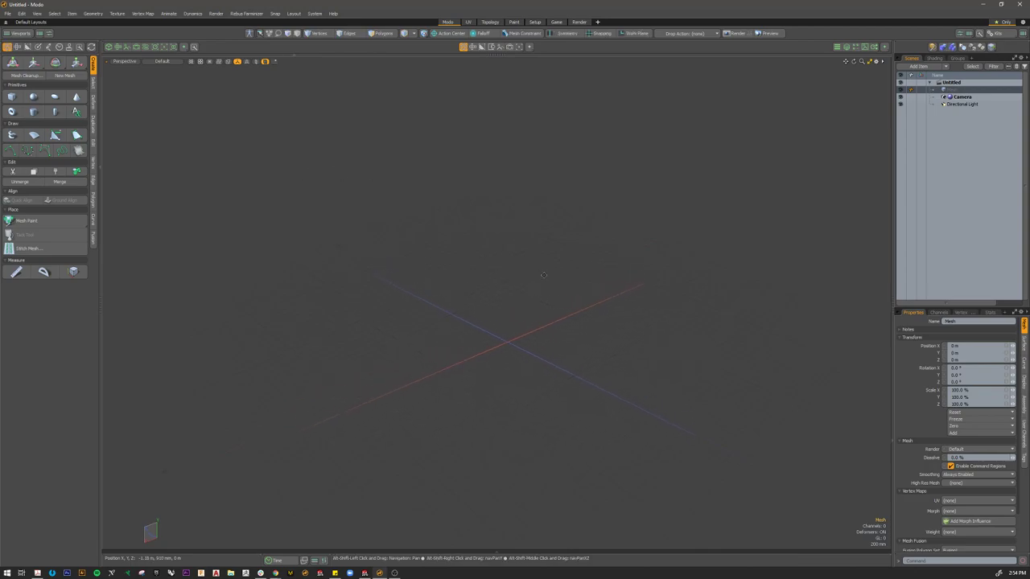
mouse_move(512, 352)
left_mouse_down("alt")
mouse_move(475, 354)
mouse_move(494, 354)
left_mouse_up("alt")
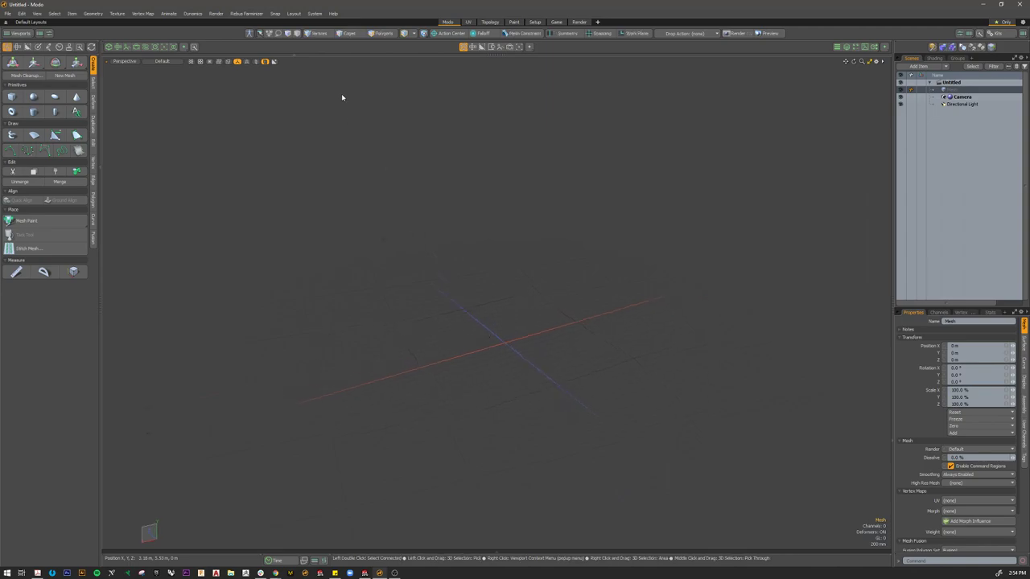
Step: Set the distance units in the Units preferences to the English system, with Inches as default unit and an inch scale cutoff of 144
left_click(315, 14)
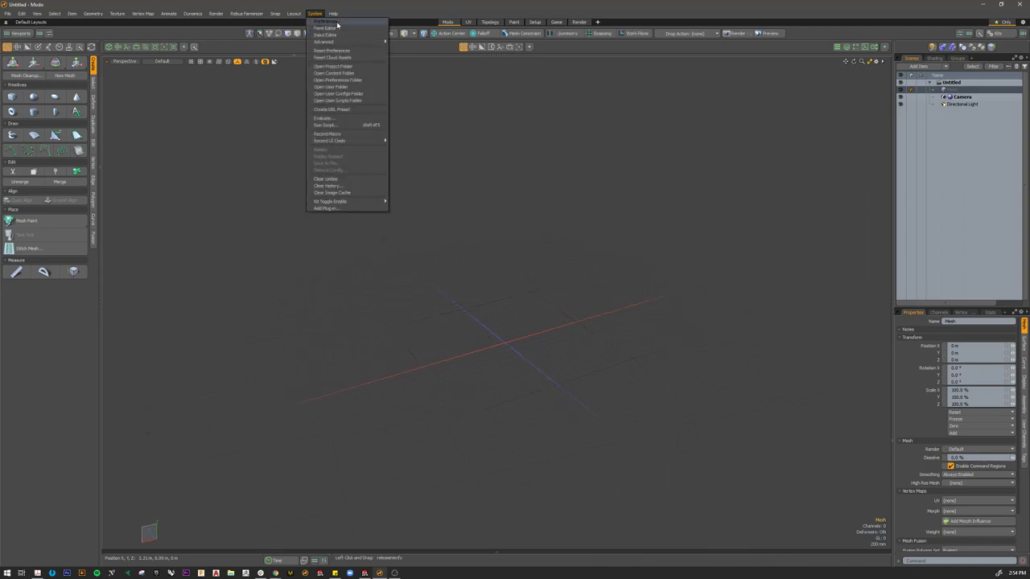
left_click(336, 22)
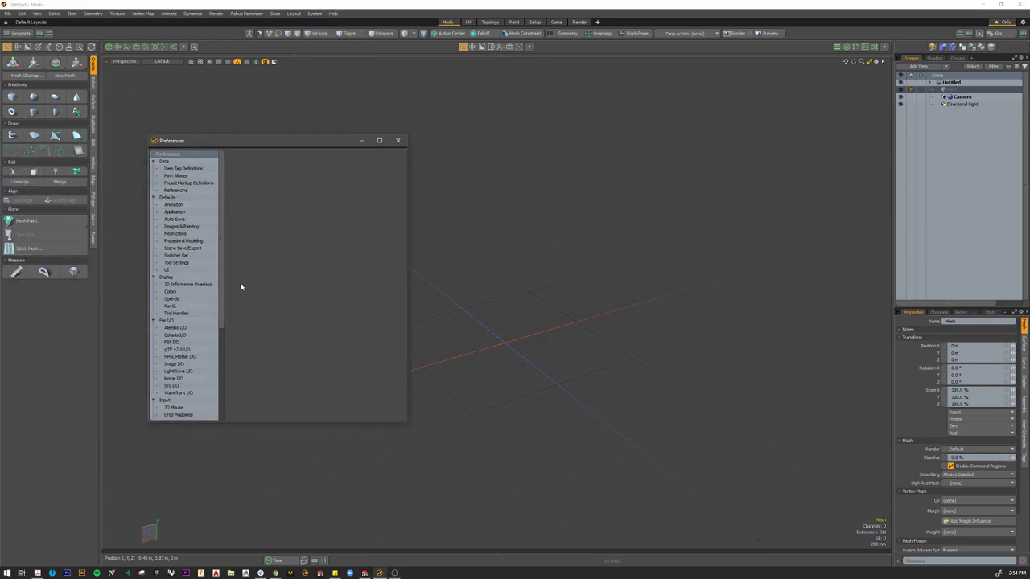
left_click_drag(223, 189, 224, 283)
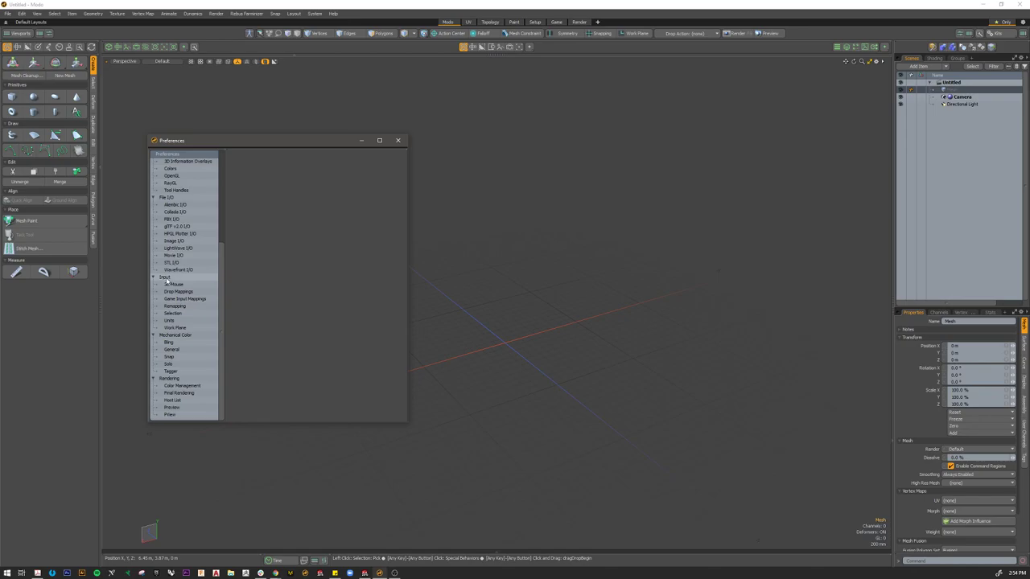
left_click(184, 322)
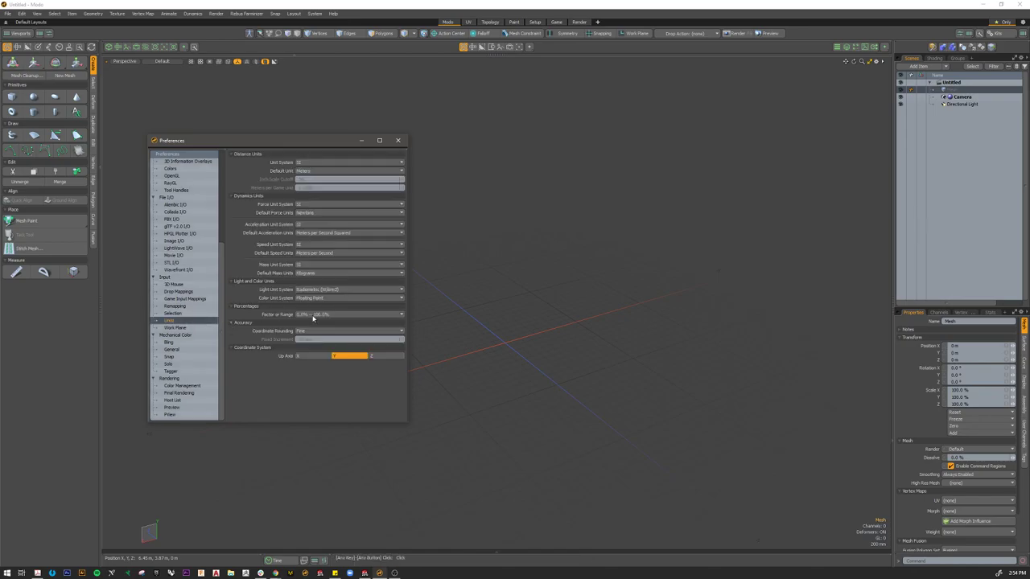
left_click_drag(265, 140, 293, 138)
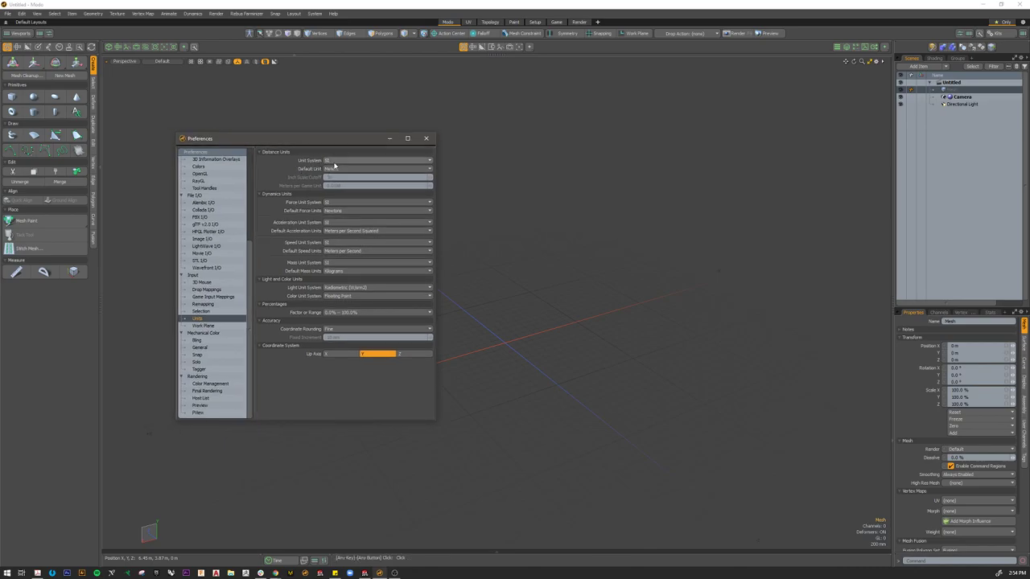
left_click(345, 161)
left_click(346, 173)
left_click(330, 169)
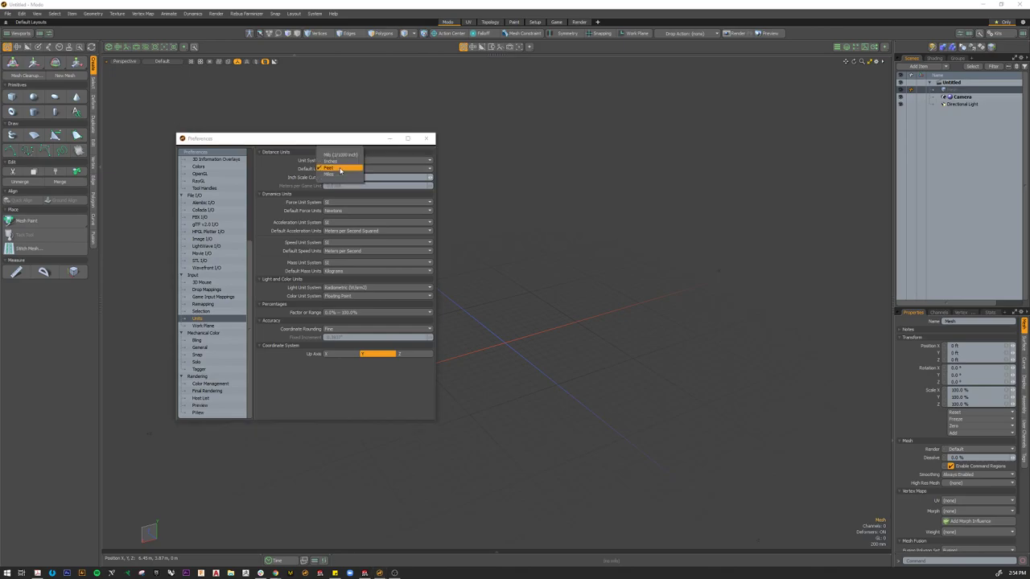
left_click(341, 164)
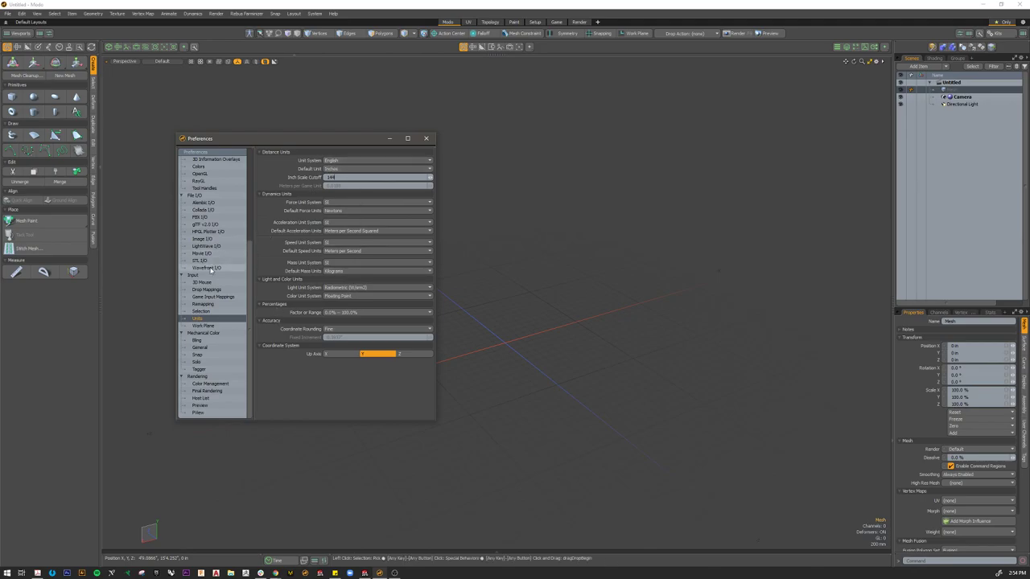
Step: Set both the export and import units to Inches in the Wavefront I/O preferences, and close the preferences
left_click(214, 269)
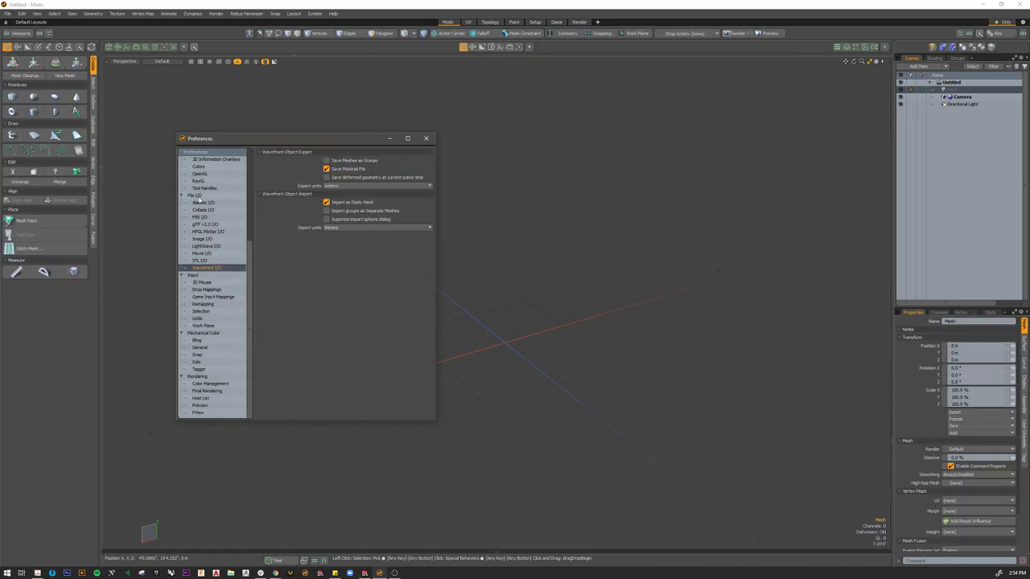
left_click(333, 187)
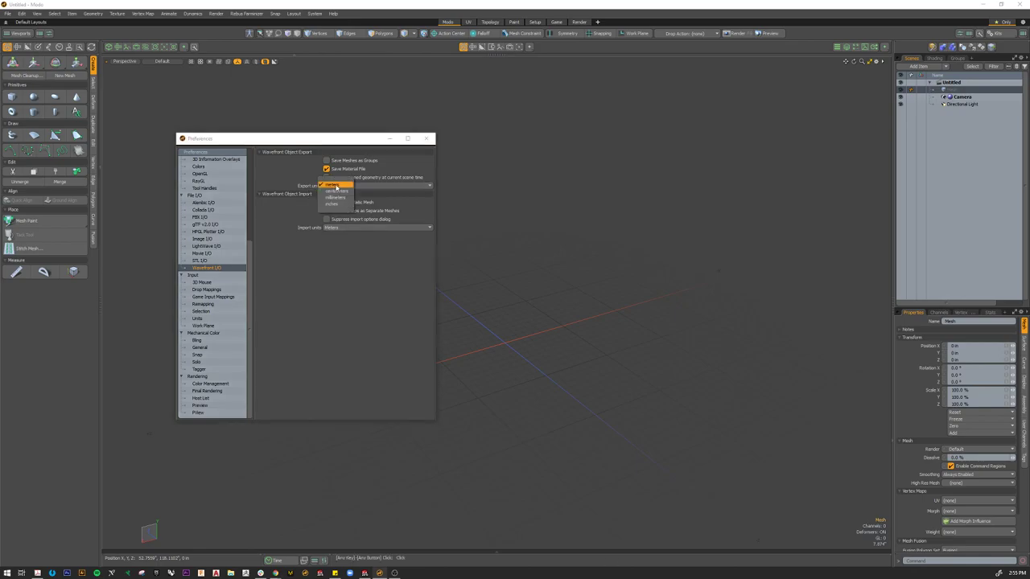
left_click(334, 206)
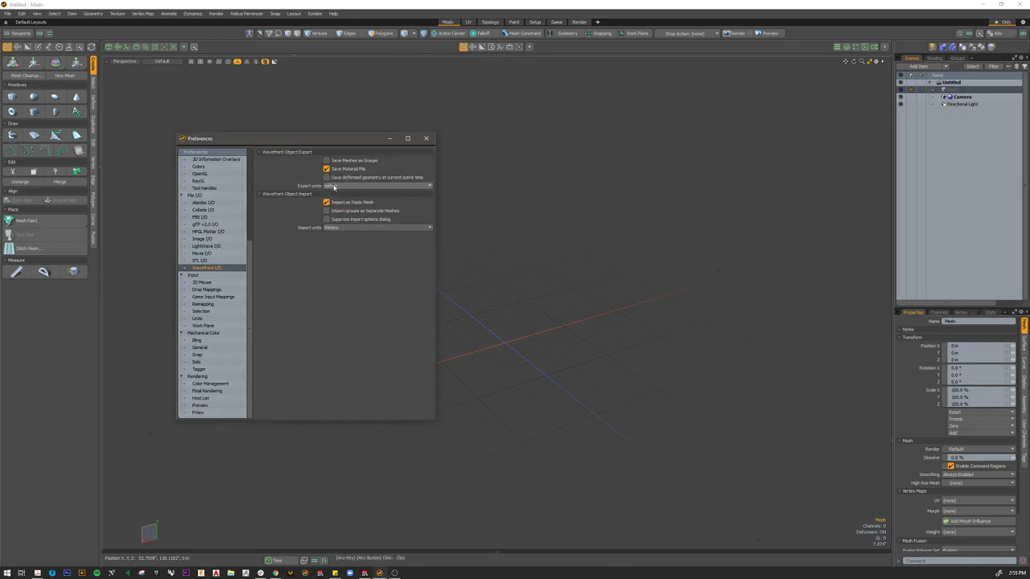
left_click(347, 228)
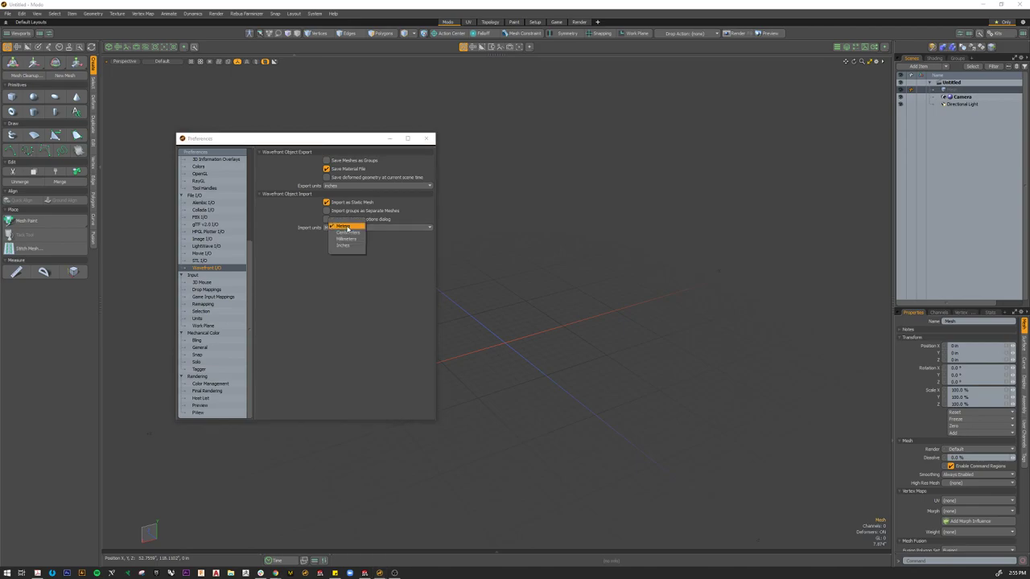
left_click(343, 247)
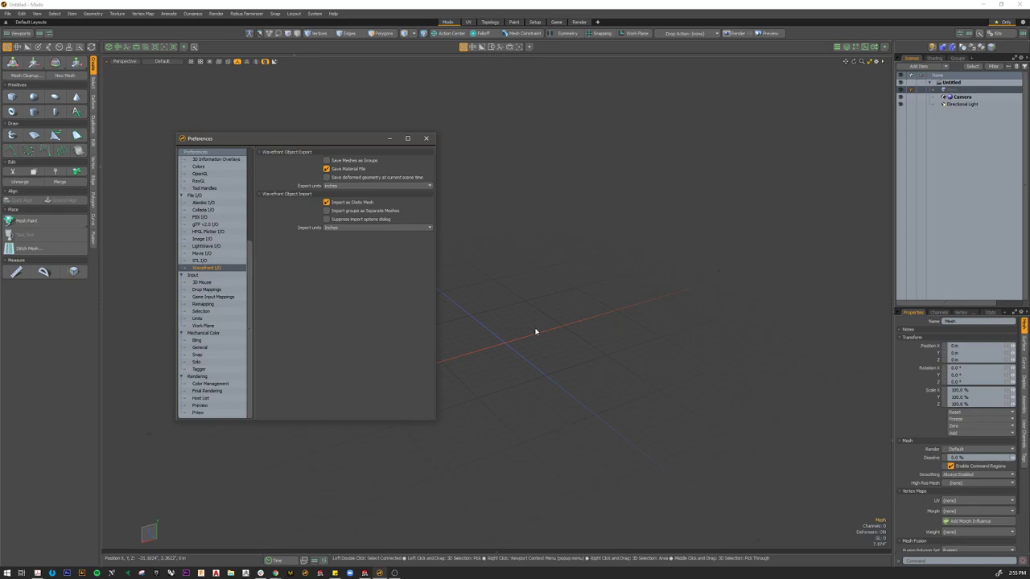
mouse_move(248, 294)
left_mouse_down()
mouse_move(248, 203)
mouse_move(250, 292)
left_mouse_up()
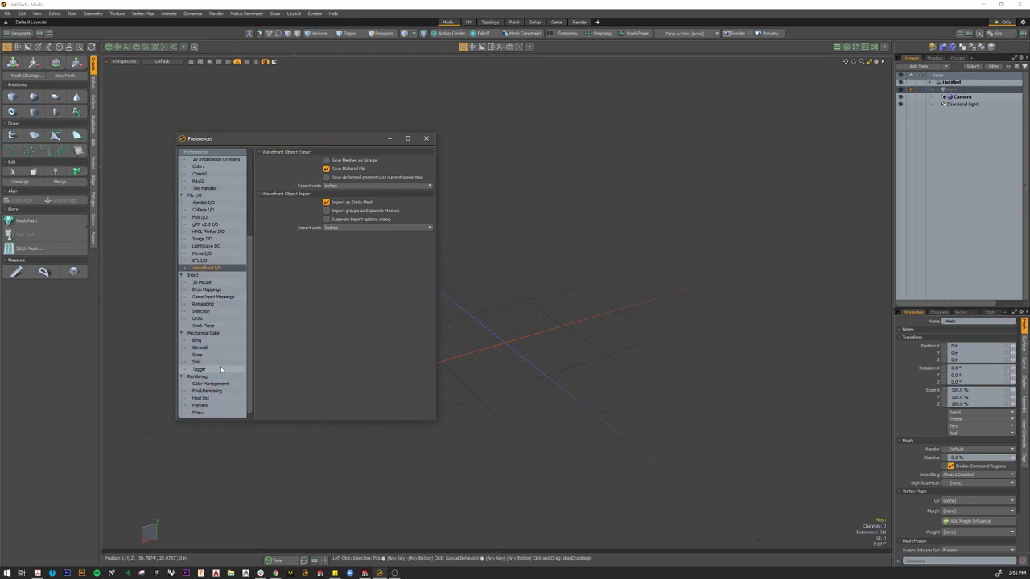
left_click(427, 138)
left_click_drag(507, 343, 479, 281, "alt")
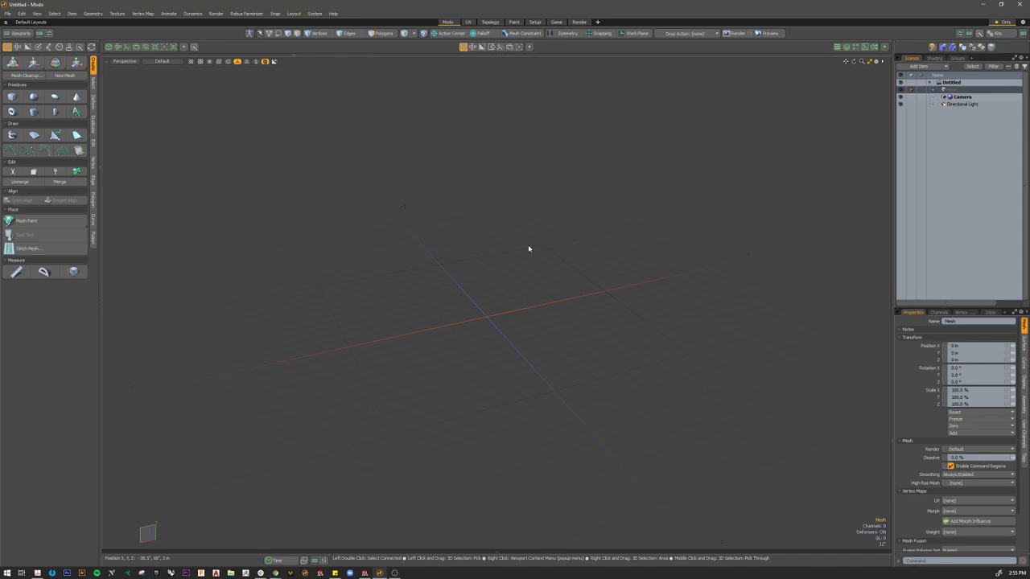
left_click_drag(528, 249, 669, 327, "alt")
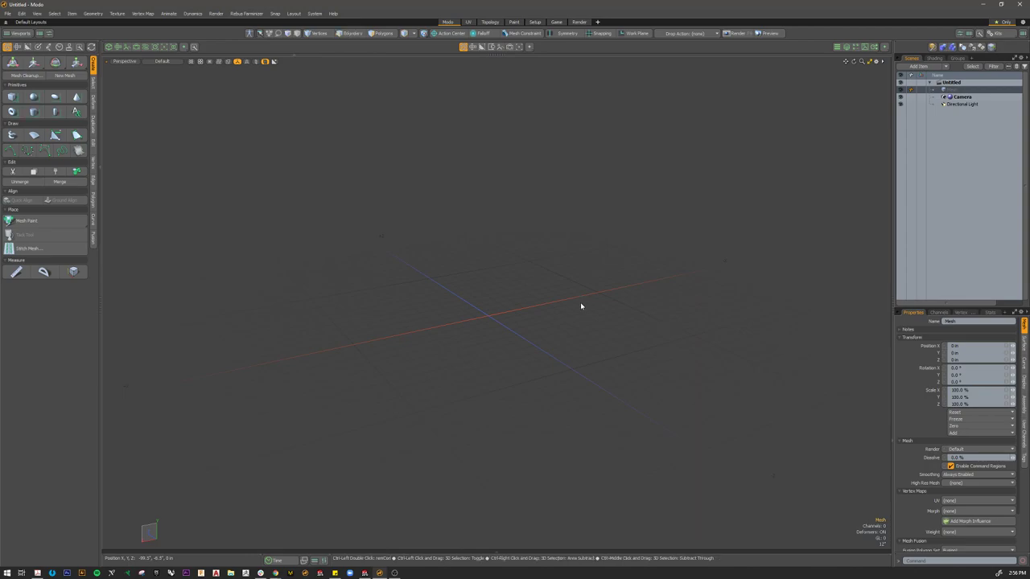
key("ctrl+2")
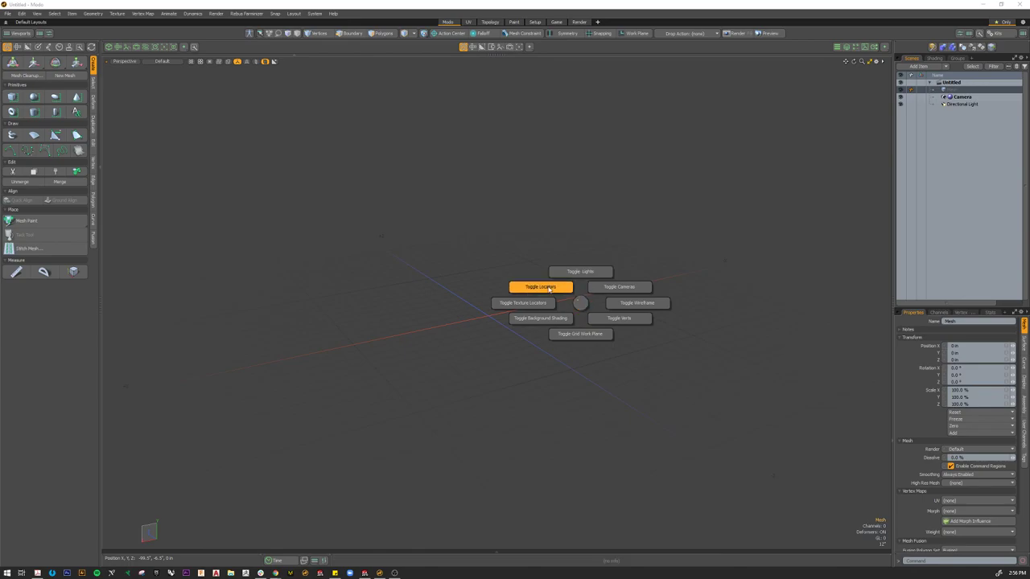
left_click(581, 312)
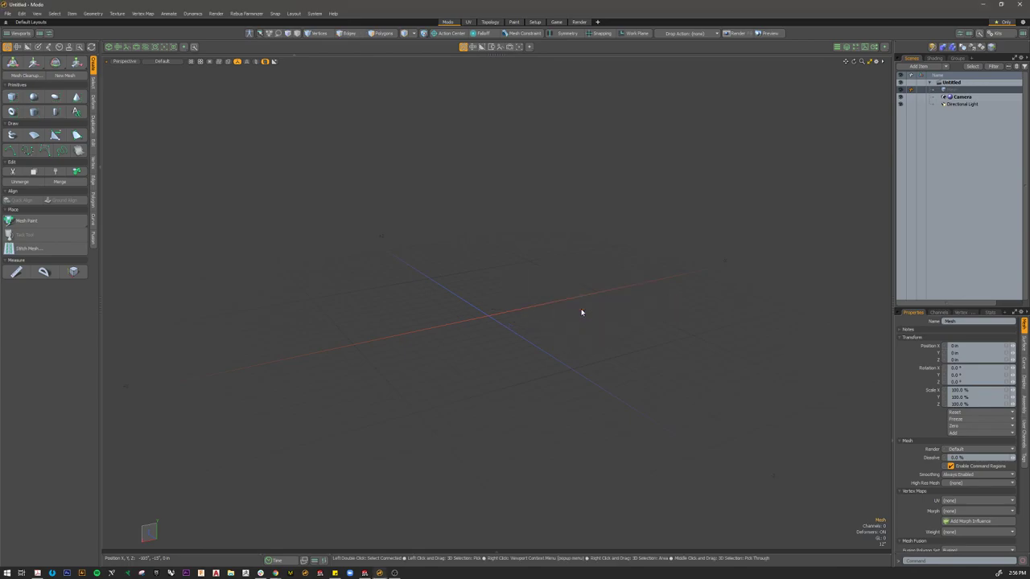
Step: Switch the viewport to the Camera view and return it to Perspective
key("ctrl+space")
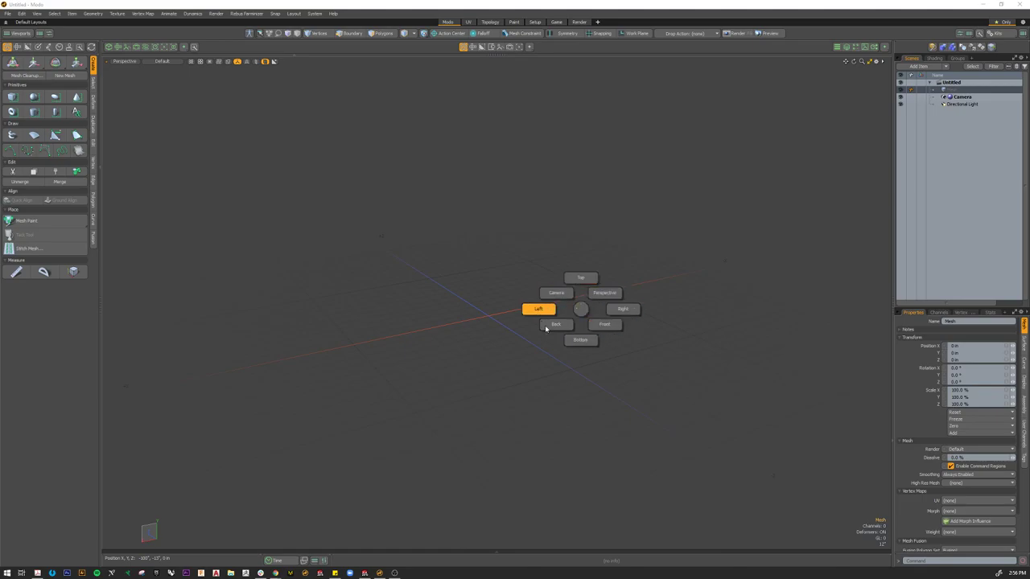
left_click(545, 251)
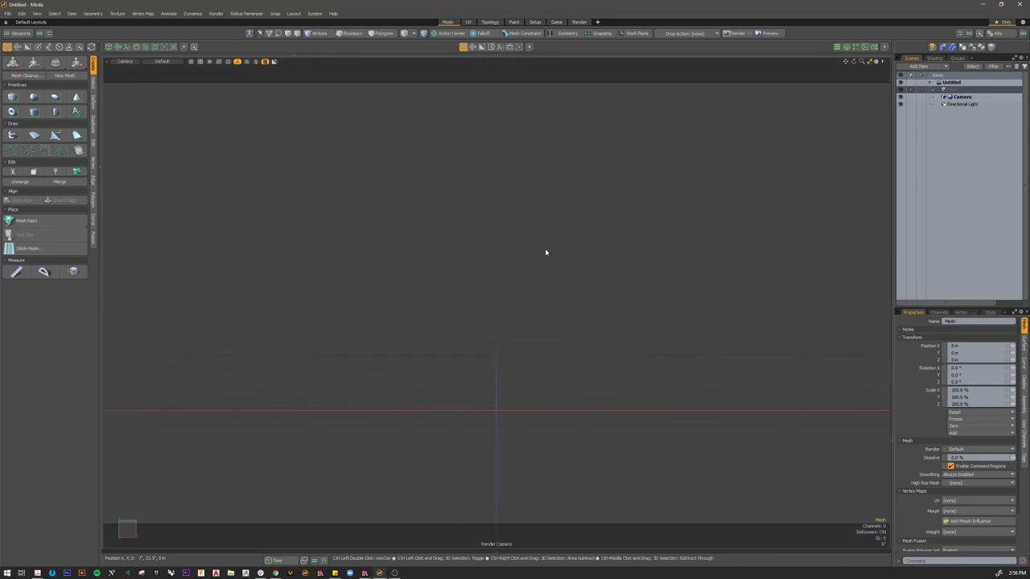
key("ctrl+2")
key("ctrl+space")
left_click(562, 242)
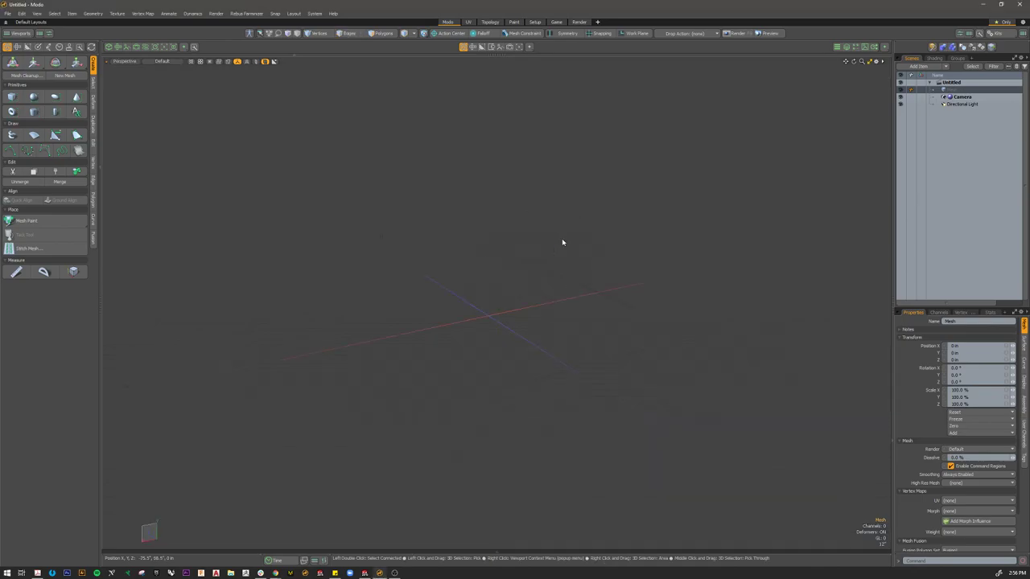
Step: Hide the grid work plane in the viewport and show it again
key("alt+space")
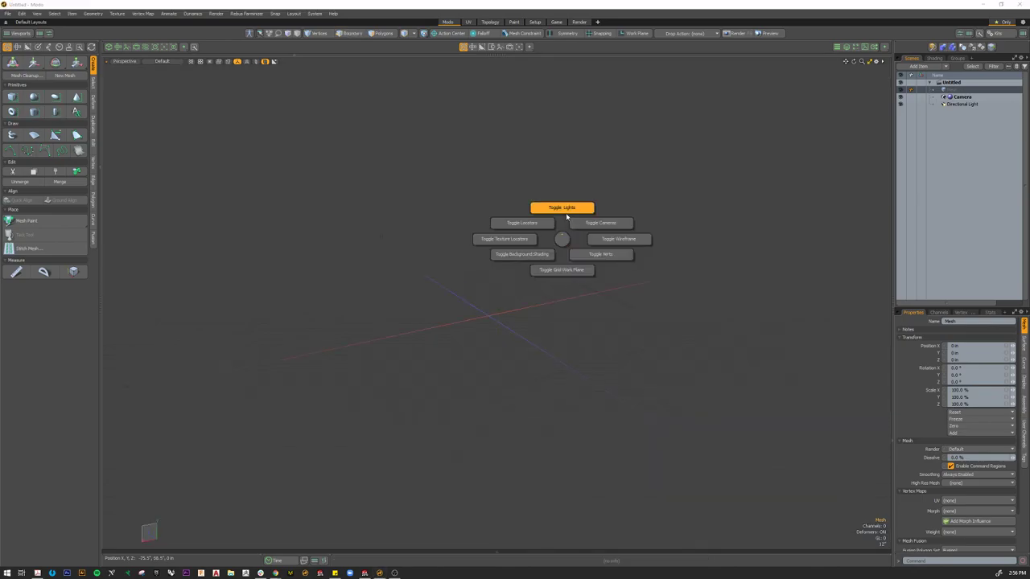
left_click(544, 280)
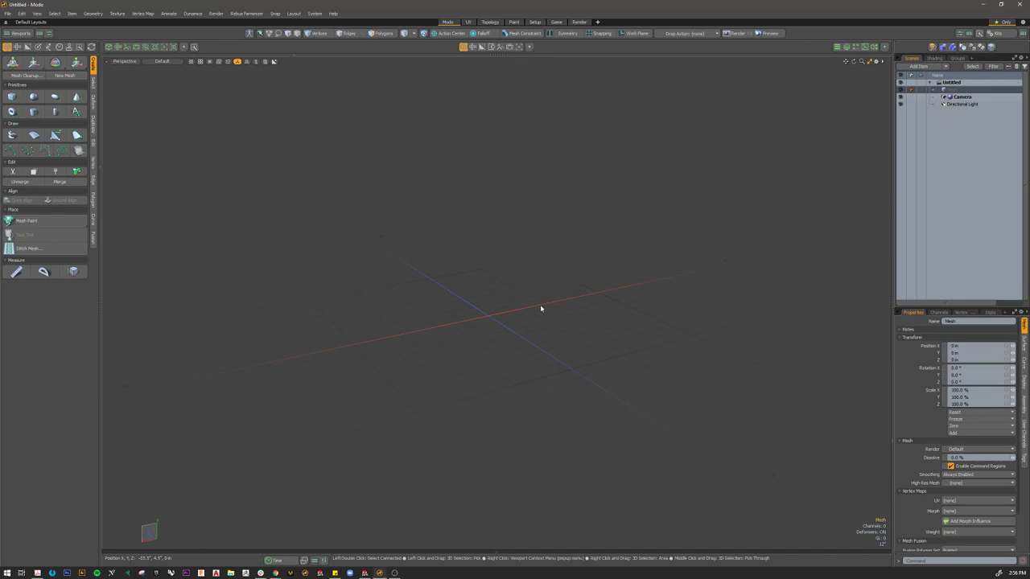
left_click_drag(523, 354, 503, 343, "alt")
left_click_drag(570, 264, 494, 372, "alt")
key("ctrl+3")
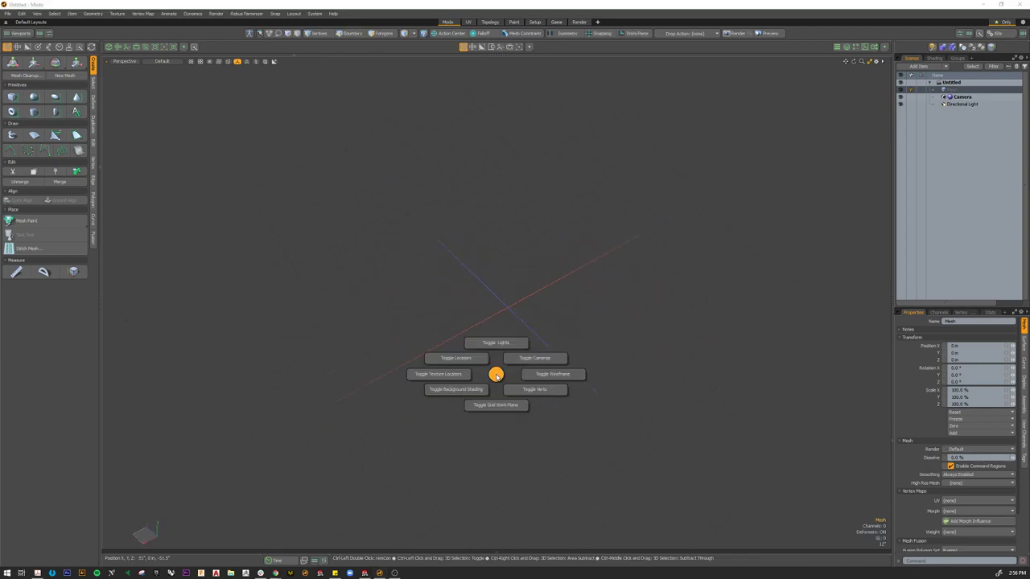
key("ctrl+3")
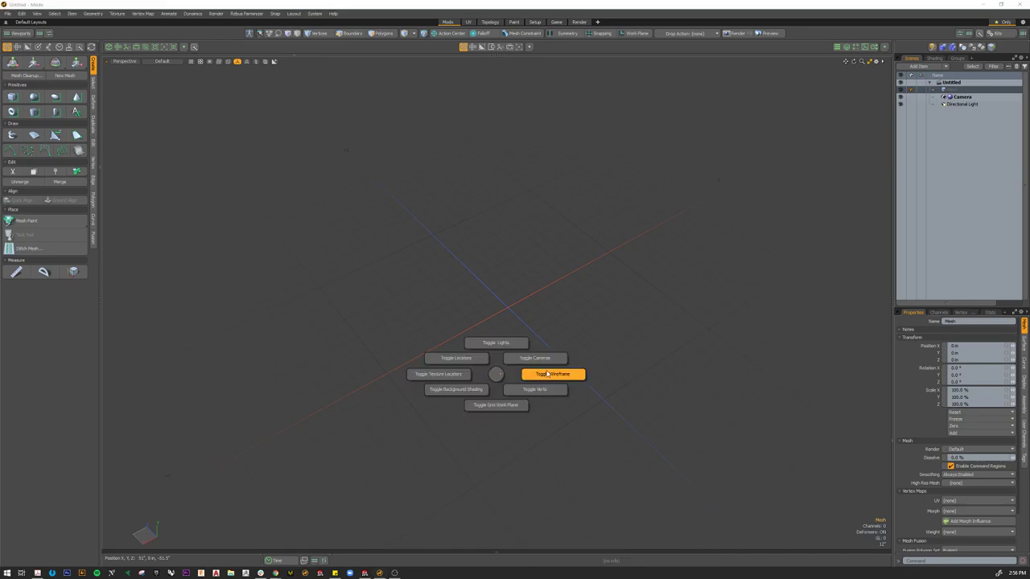
left_click(500, 405)
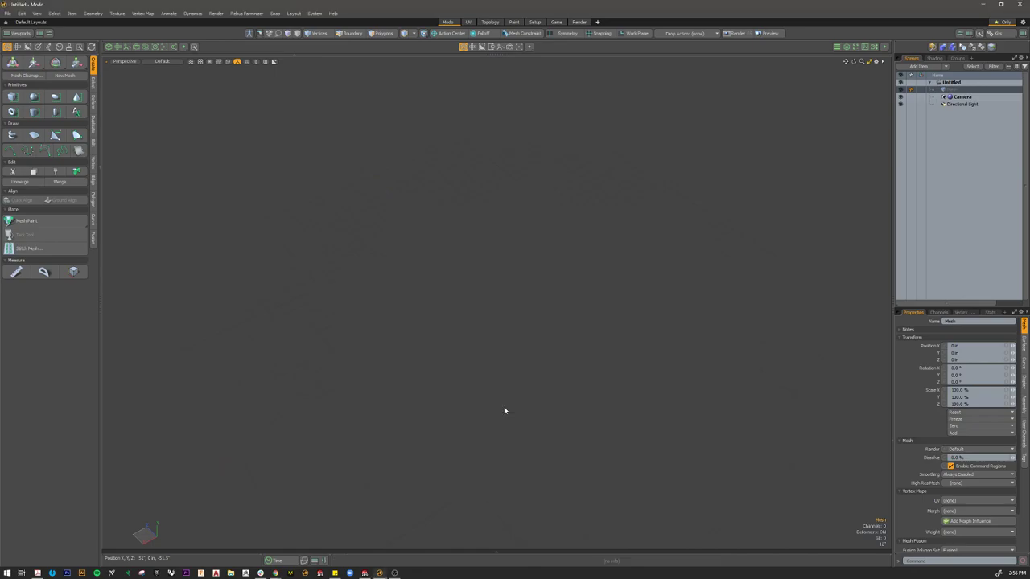
key("alt+grave")
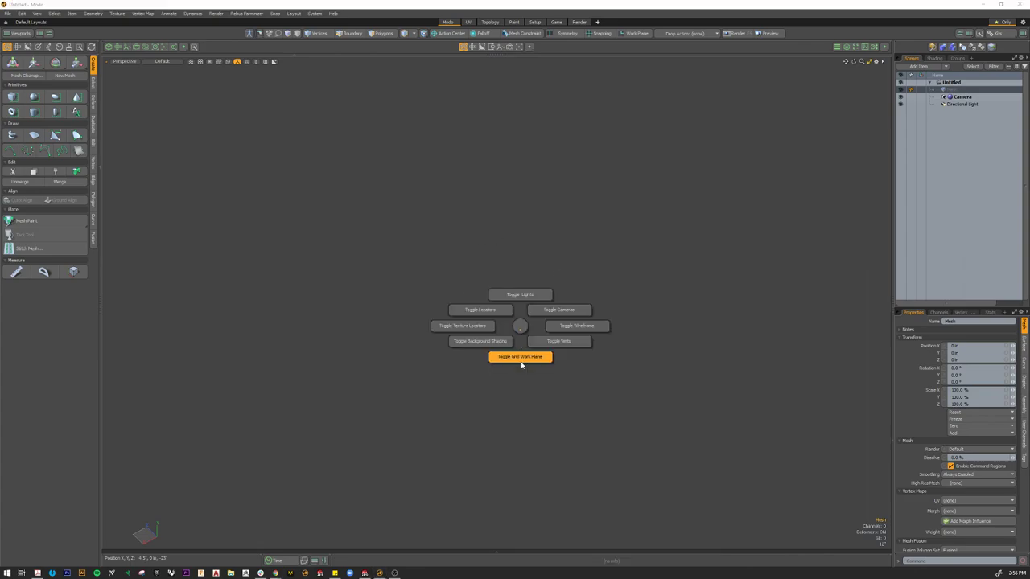
left_click(522, 359)
left_click_drag(522, 359, 576, 367, "alt")
left_click_drag(545, 369, 609, 372, "alt")
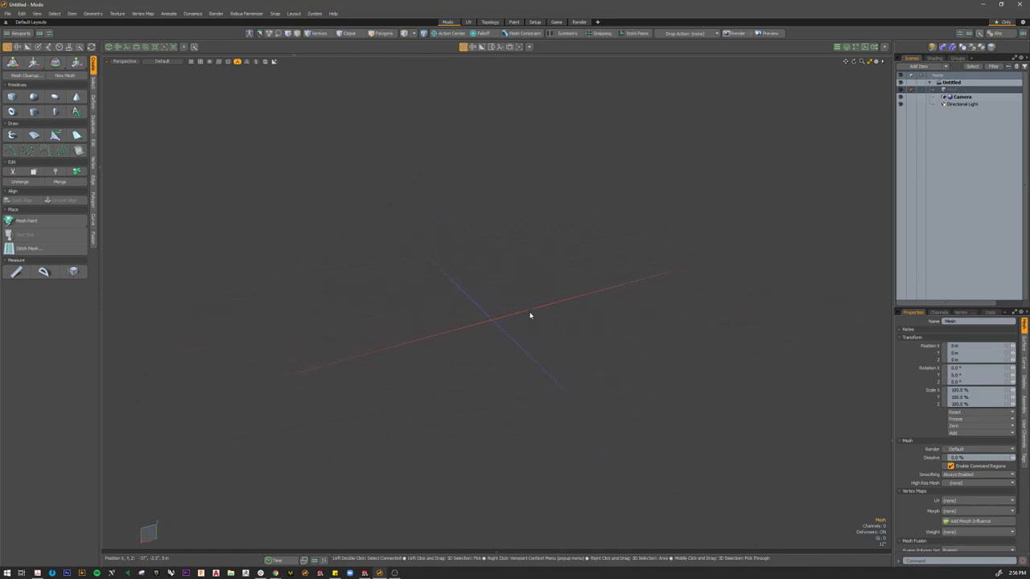
Step: Select the directional light and the camera in turn in the item list to view their properties
mouse_move(563, 351)
left_mouse_down("alt")
mouse_move(423, 340)
mouse_move(578, 353)
left_mouse_up("alt")
left_click_drag(486, 329, 508, 325, "alt")
left_click(962, 104)
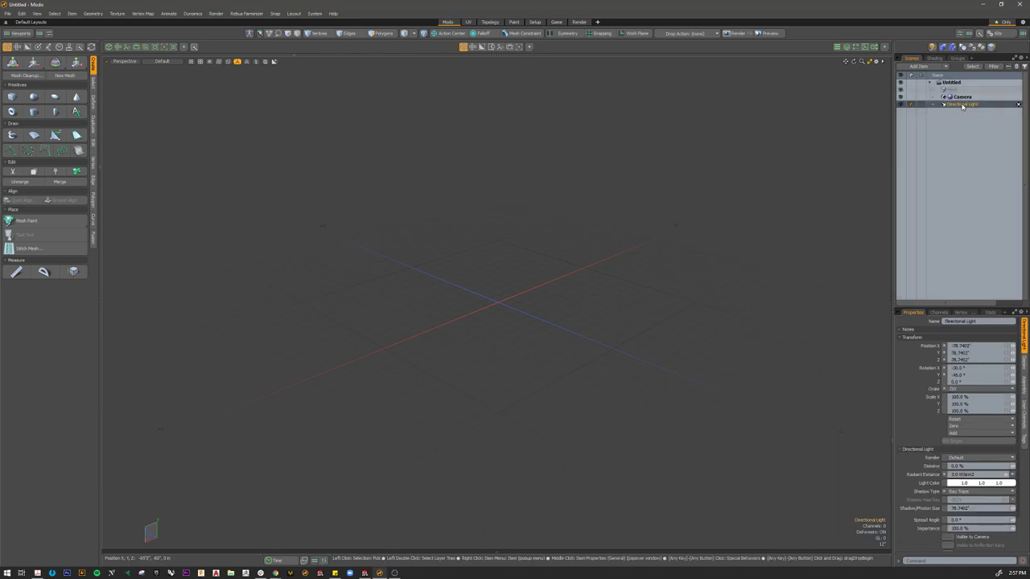
left_click(957, 97)
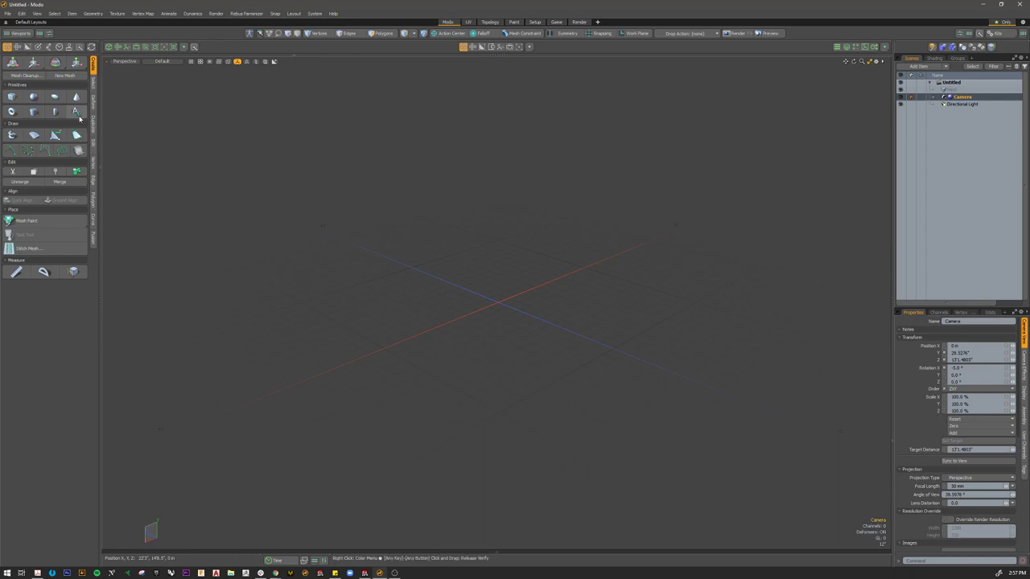
Step: Add a default sphere as a new mesh item at the origin
left_click(34, 97)
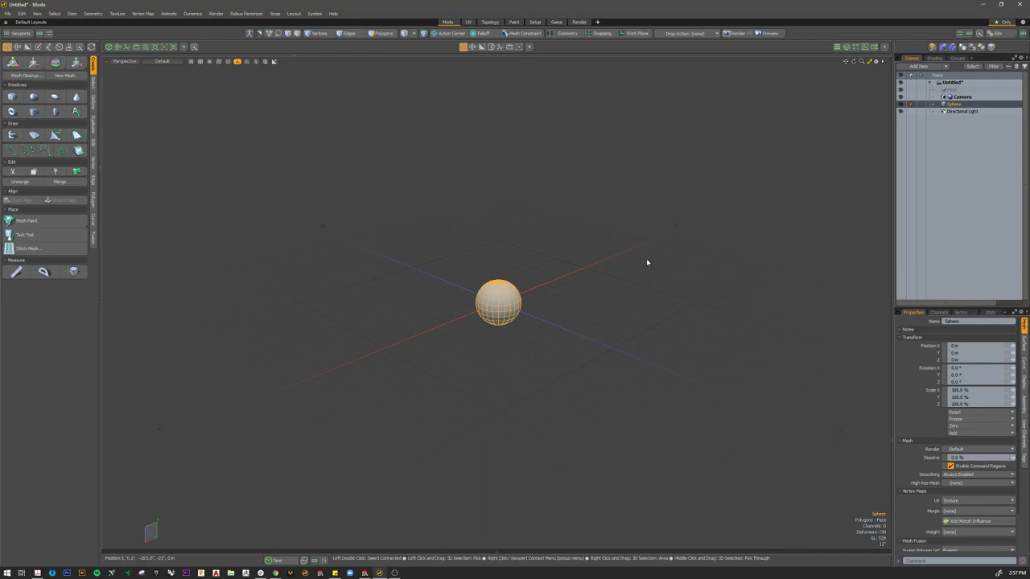
scroll(562, 278, "up", 5)
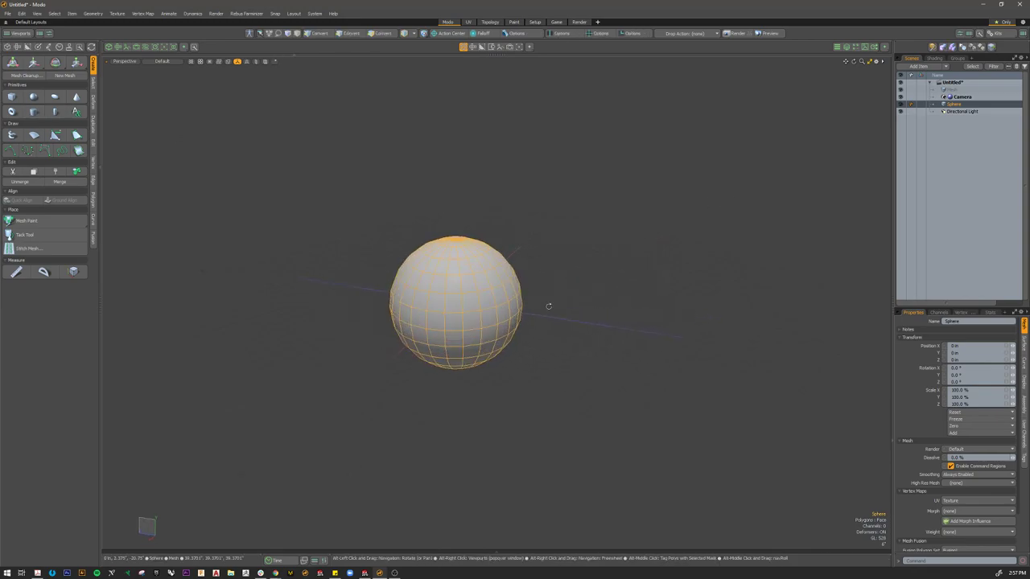
left_click(588, 303)
Step: Select the directional light in the item list and return the selection to the sphere
left_click(955, 103)
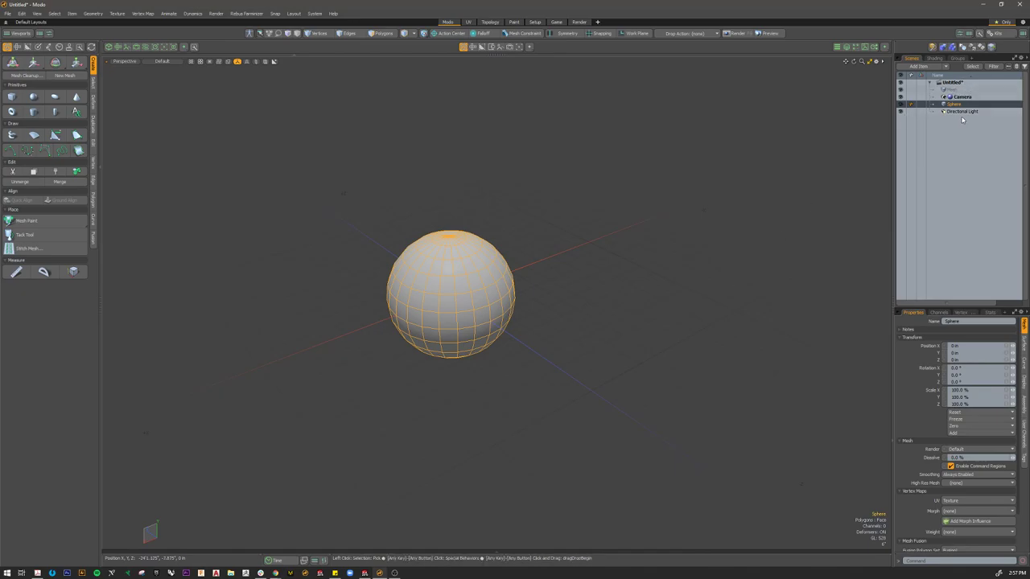
left_click(959, 110)
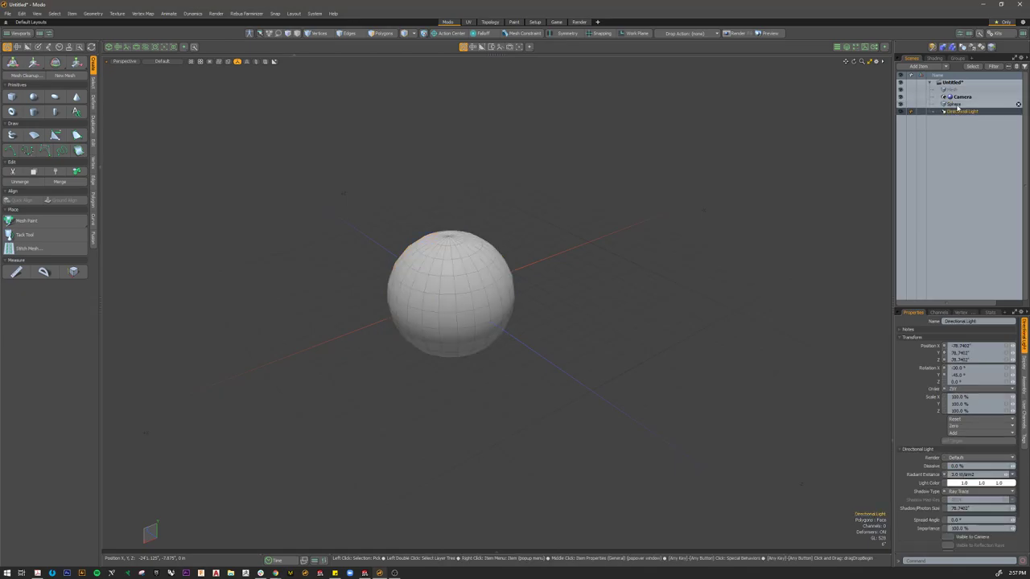
left_click(956, 105)
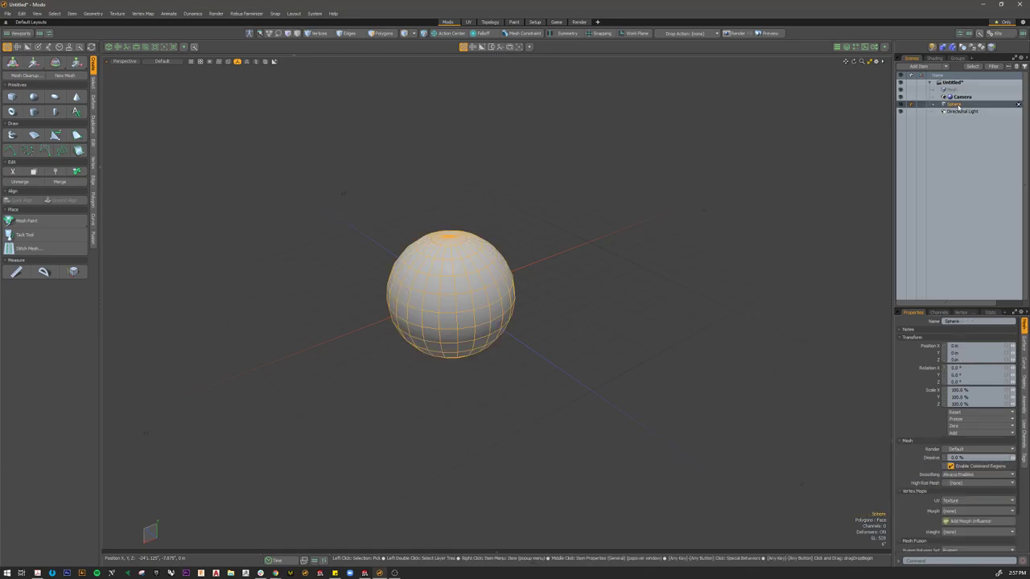
Step: Try out polygon and edge selection on the front of the sphere and return to item selection
left_click(383, 35)
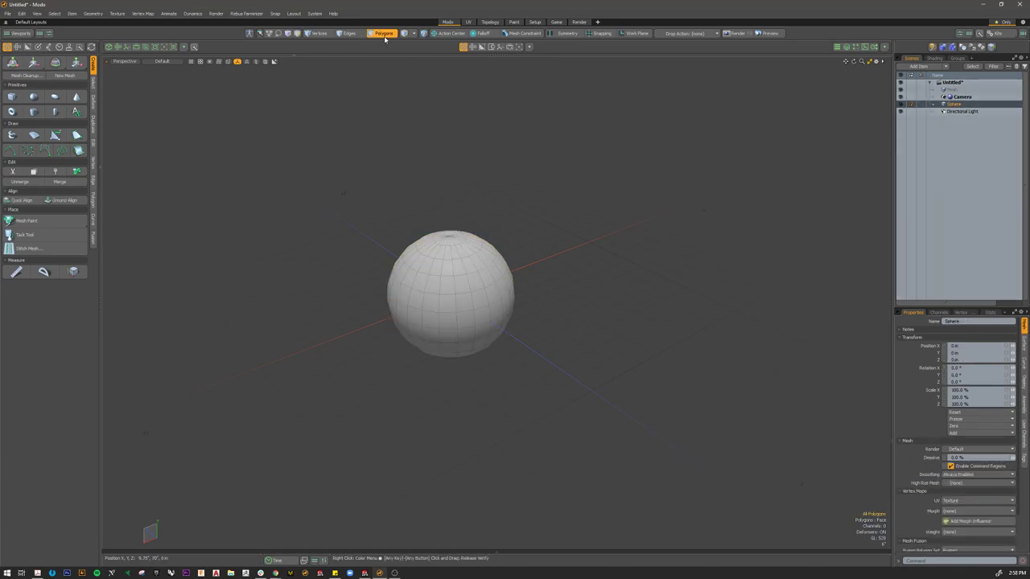
mouse_move(466, 278)
left_mouse_down()
mouse_move(482, 287)
mouse_move(455, 316)
mouse_move(484, 321)
left_mouse_up()
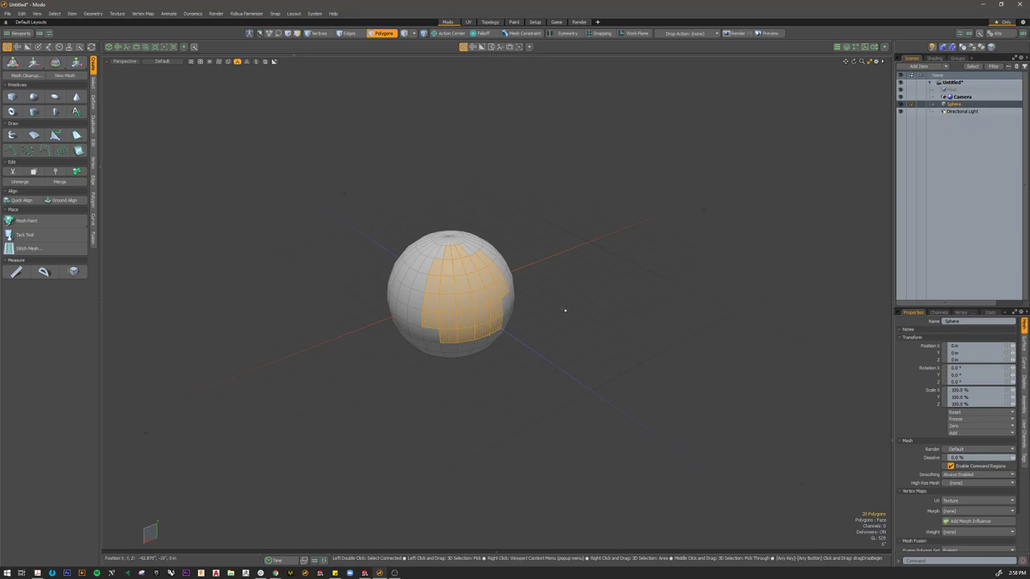
left_click(548, 303)
left_click(348, 33)
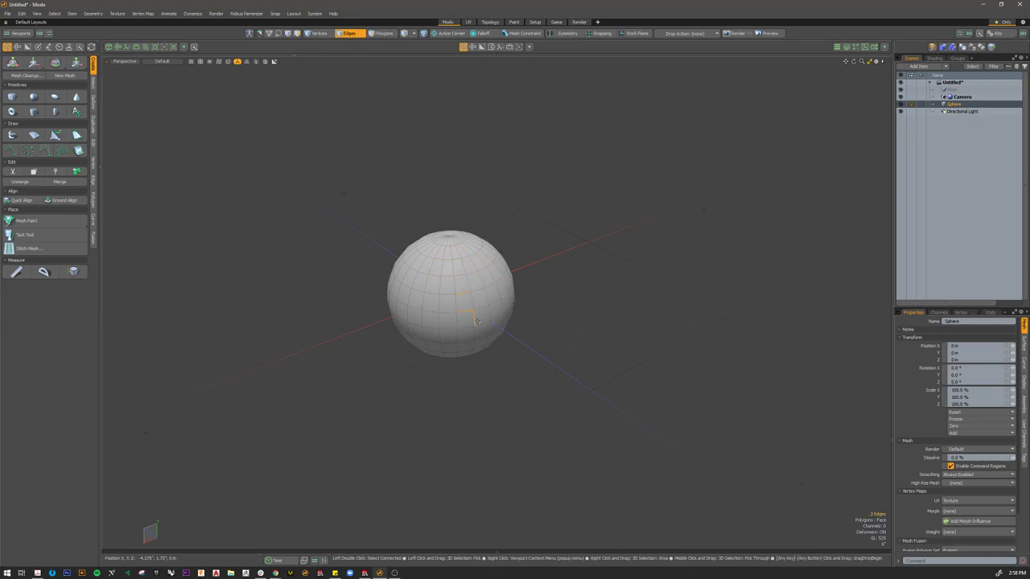
left_click(383, 33)
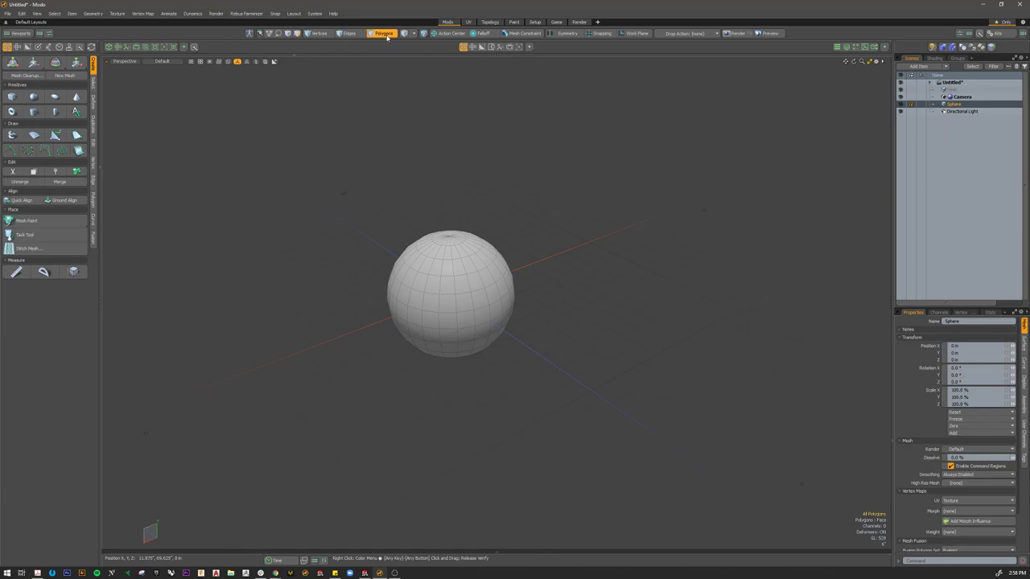
left_click(387, 36)
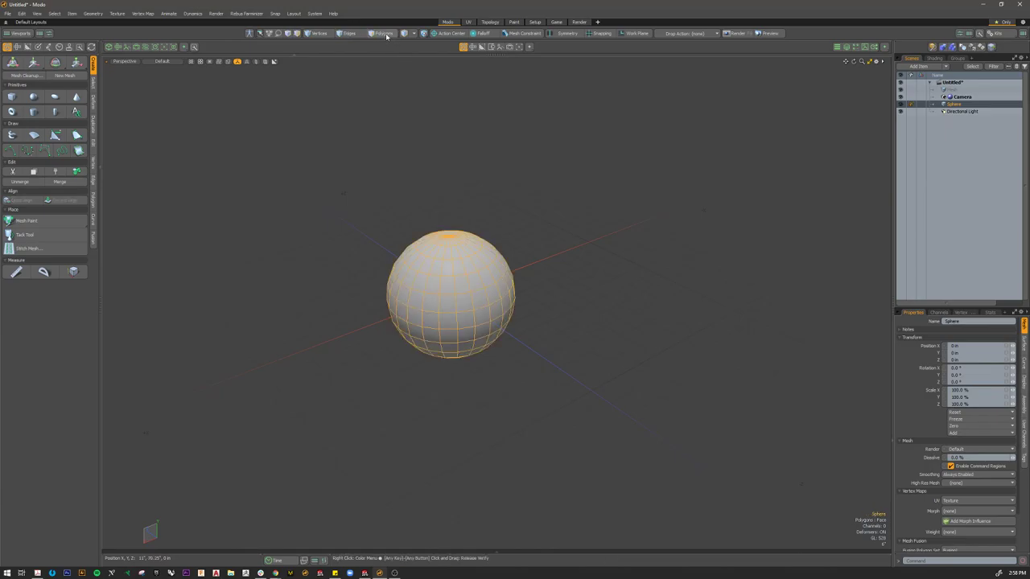
Step: Practise selecting the sphere directly in the viewport and deselect it again
left_click(564, 235)
left_click(482, 297)
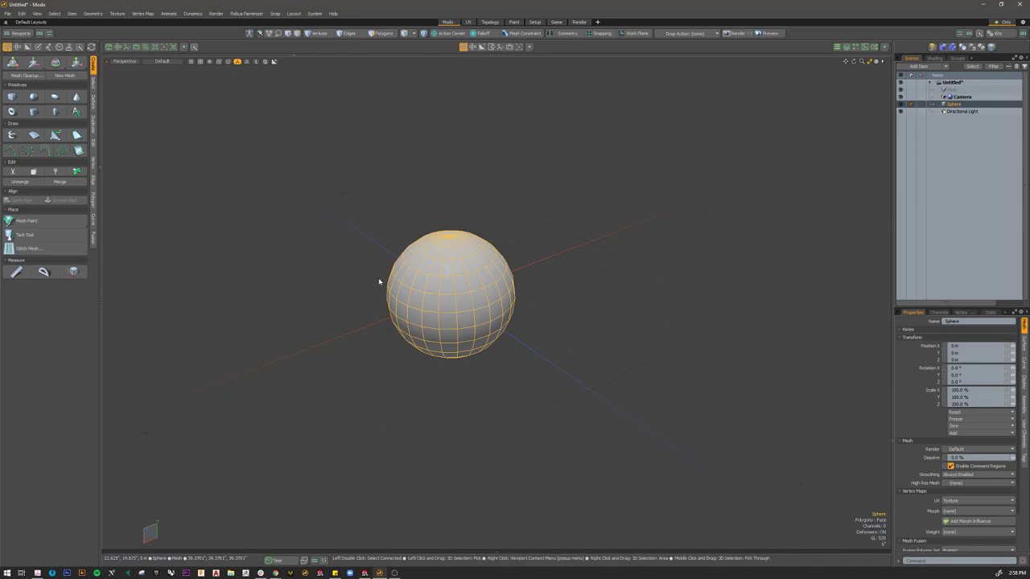
key("Escape")
left_click(498, 281)
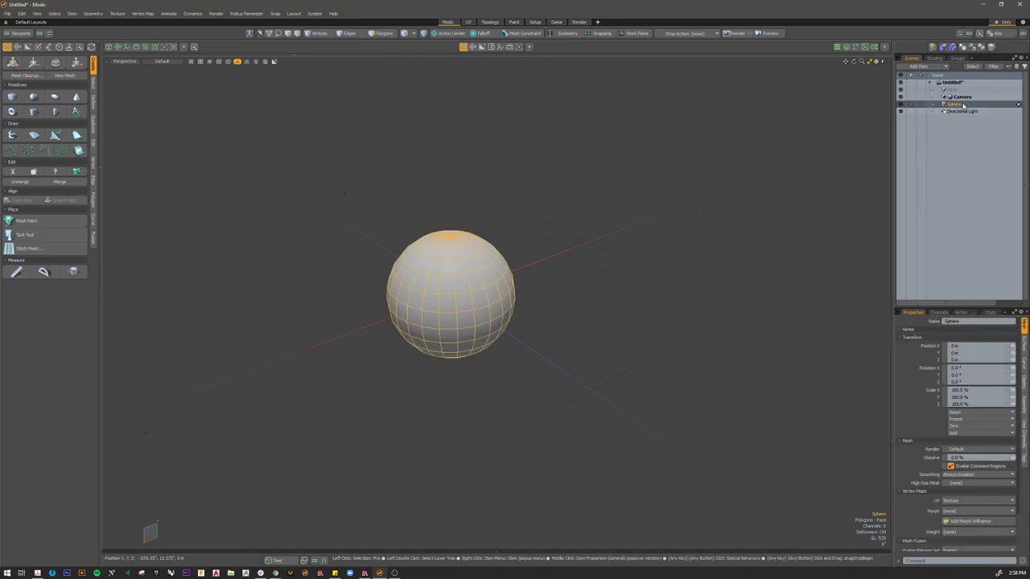
left_click(592, 226)
left_click_drag(593, 225, 462, 299, "alt")
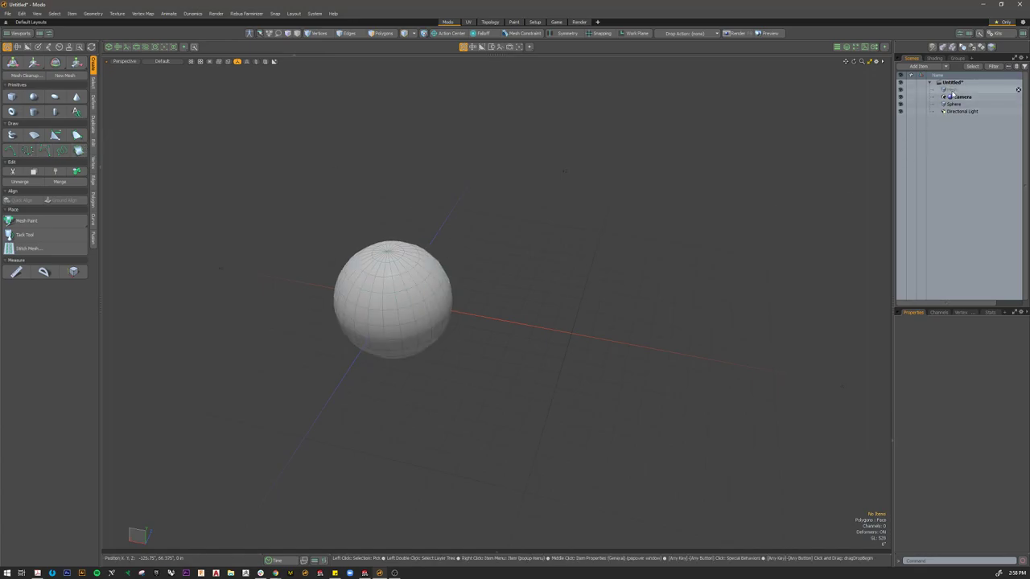
Step: Select the empty mesh item and make the inactive sphere display shaded instead of as a wireframe
left_click(962, 90)
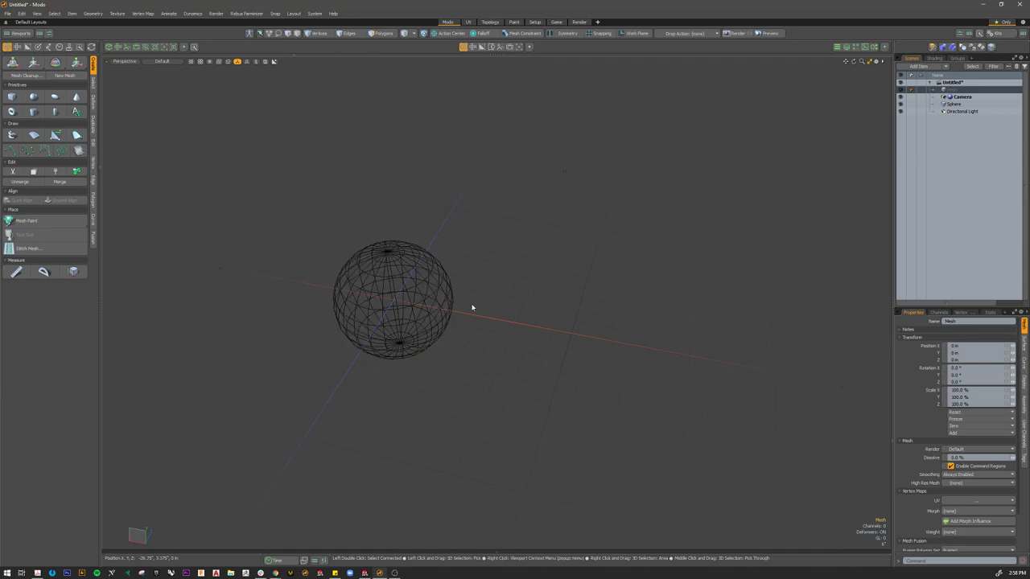
left_click_drag(508, 416, 473, 381, "alt")
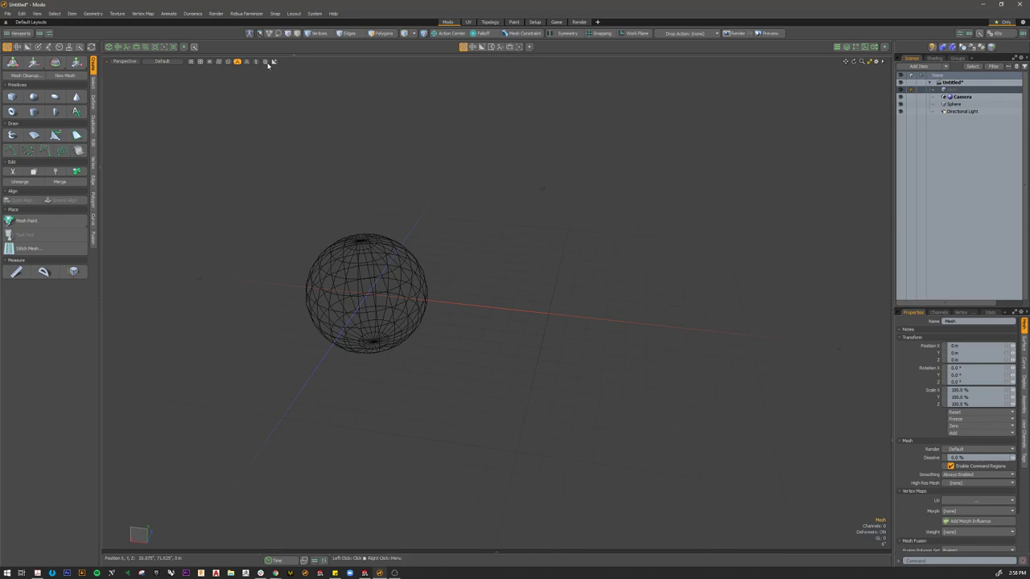
left_click(266, 62)
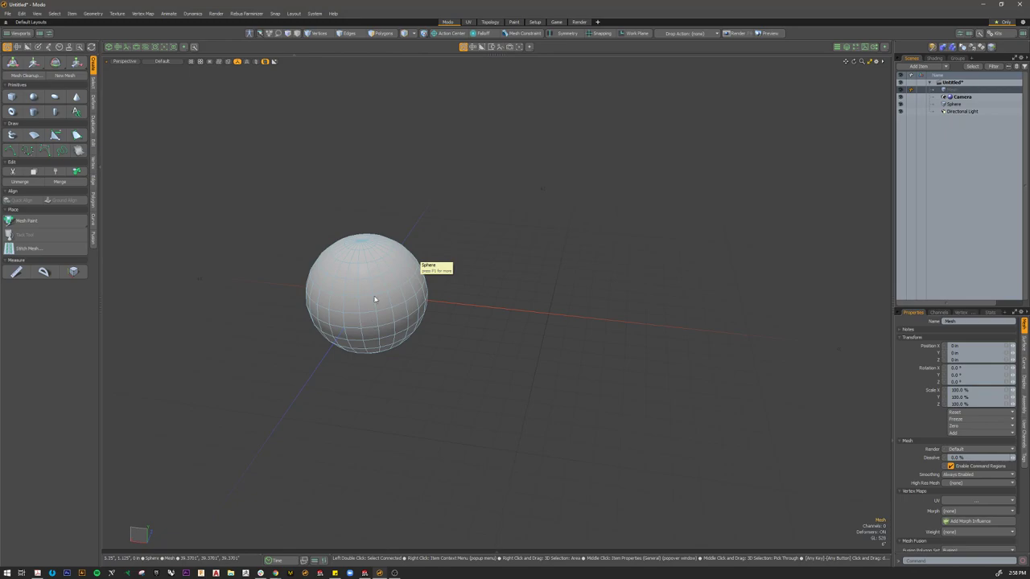
Step: Draw a cube beside the sphere in the empty mesh item with the Cube tool
left_click(13, 98)
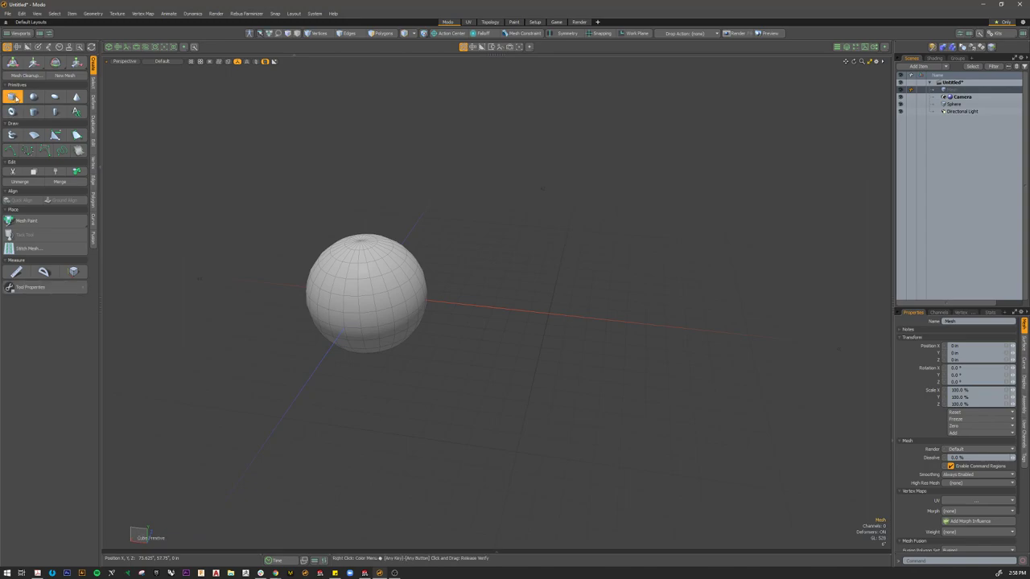
mouse_move(485, 299)
left_mouse_down("alt")
mouse_move(450, 322)
mouse_move(484, 331)
mouse_move(488, 361)
mouse_move(475, 377)
mouse_move(481, 311)
mouse_move(490, 354)
mouse_move(472, 295)
left_mouse_up("alt")
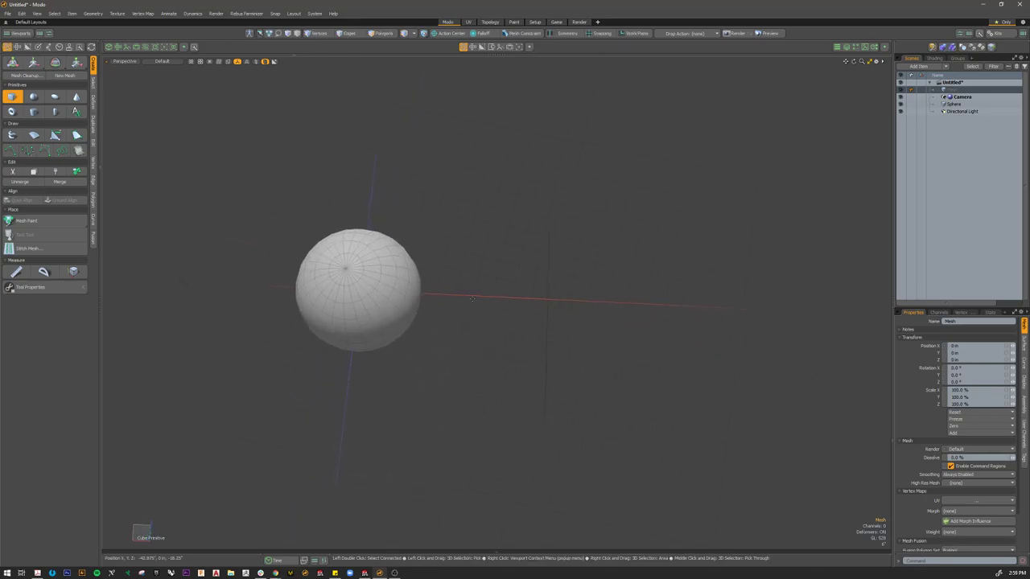
left_click_drag(473, 257, 598, 361)
left_click_drag(529, 298, 565, 339, "alt")
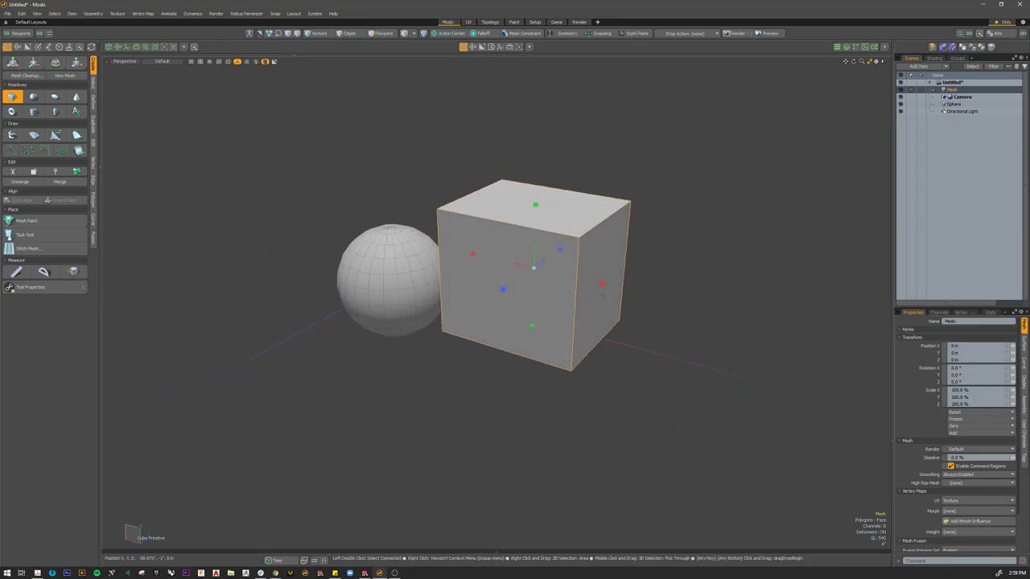
Step: Resize the cube with its handles to about 46.6 × 30.75 × 40.25 in and move it away from the sphere
mouse_move(602, 287)
left_mouse_down()
mouse_move(694, 301)
mouse_move(615, 288)
left_mouse_up()
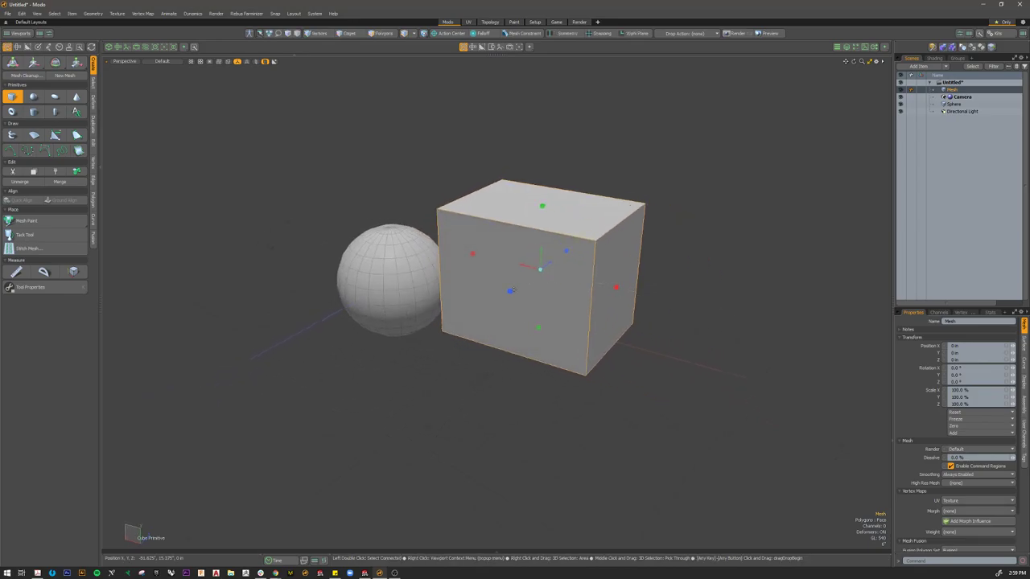
mouse_move(511, 292)
left_mouse_down()
mouse_move(379, 383)
mouse_move(503, 295)
left_mouse_up()
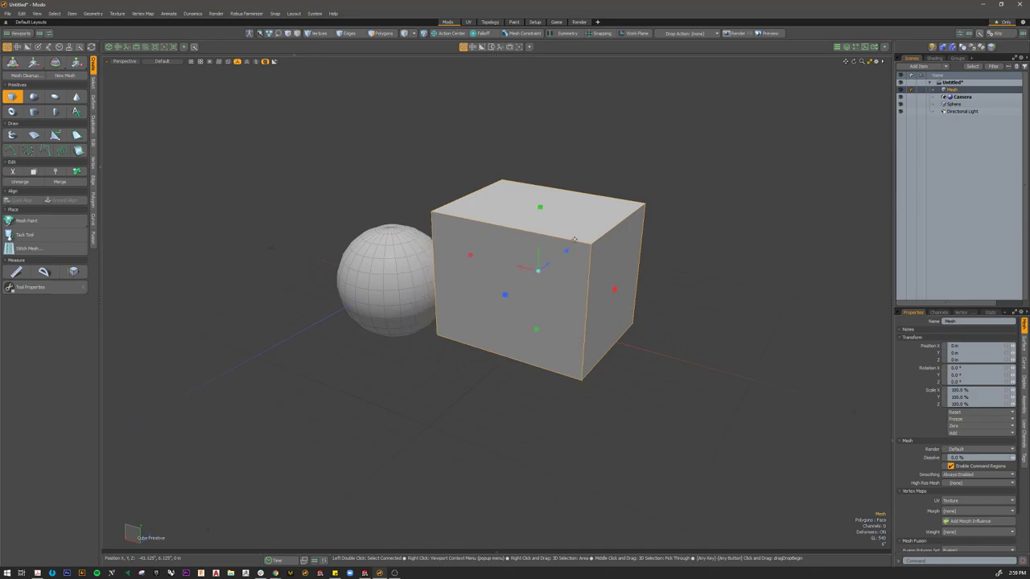
left_click_drag(567, 250, 570, 247)
left_click_drag(544, 207, 542, 232)
left_click_drag(520, 279, 565, 286)
left_click_drag(533, 397, 498, 389, "alt")
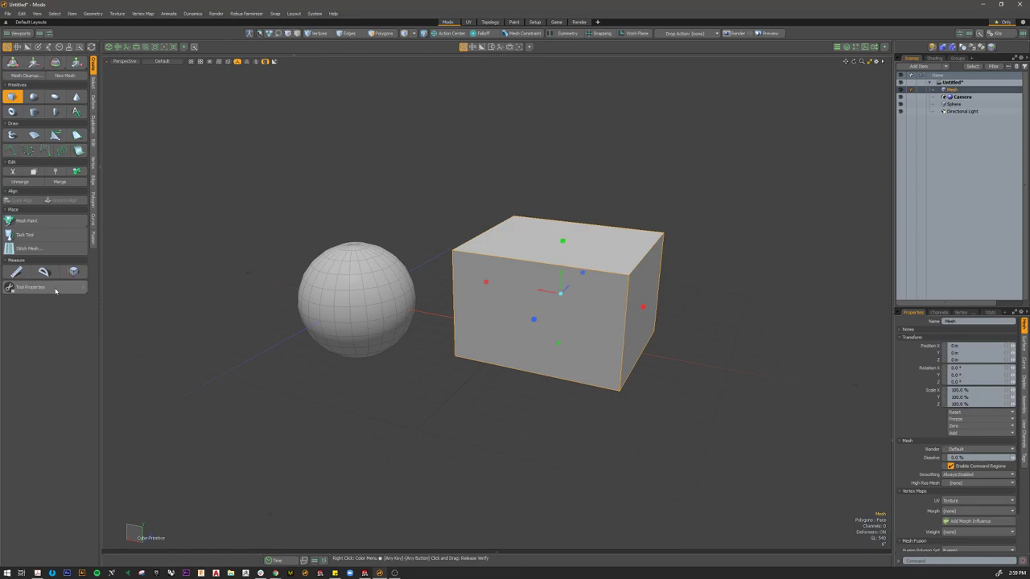
Step: Display the Cube tool's properties and change the cube's height with its handle, first to about 4.6 in and finally to about 40.75 in
left_click(56, 289)
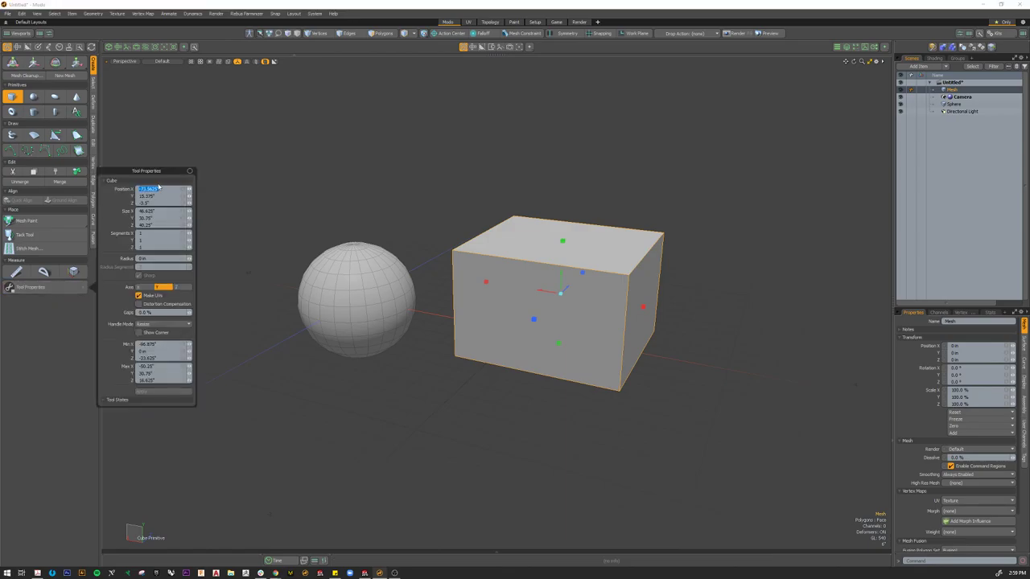
left_click_drag(151, 172, 168, 267)
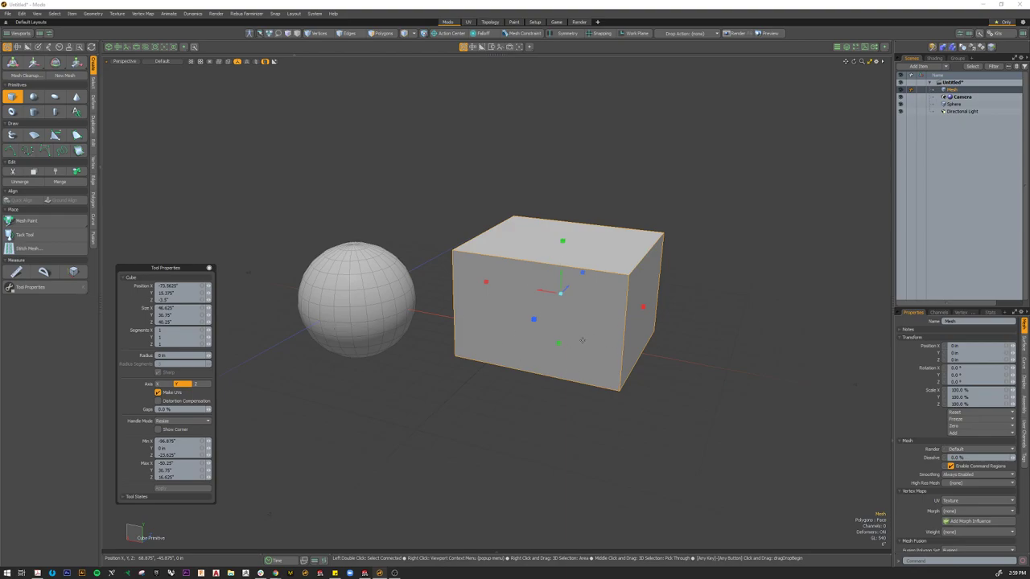
mouse_move(594, 308)
left_mouse_down("alt")
mouse_move(418, 322)
mouse_move(594, 336)
mouse_move(554, 259)
mouse_move(613, 315)
left_mouse_up("alt")
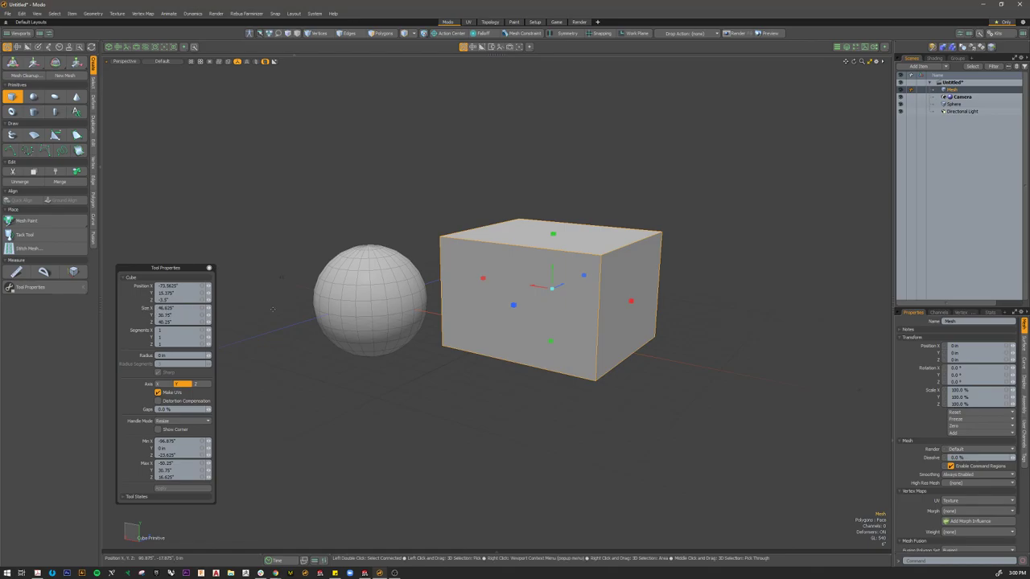
left_click_drag(553, 235, 552, 323)
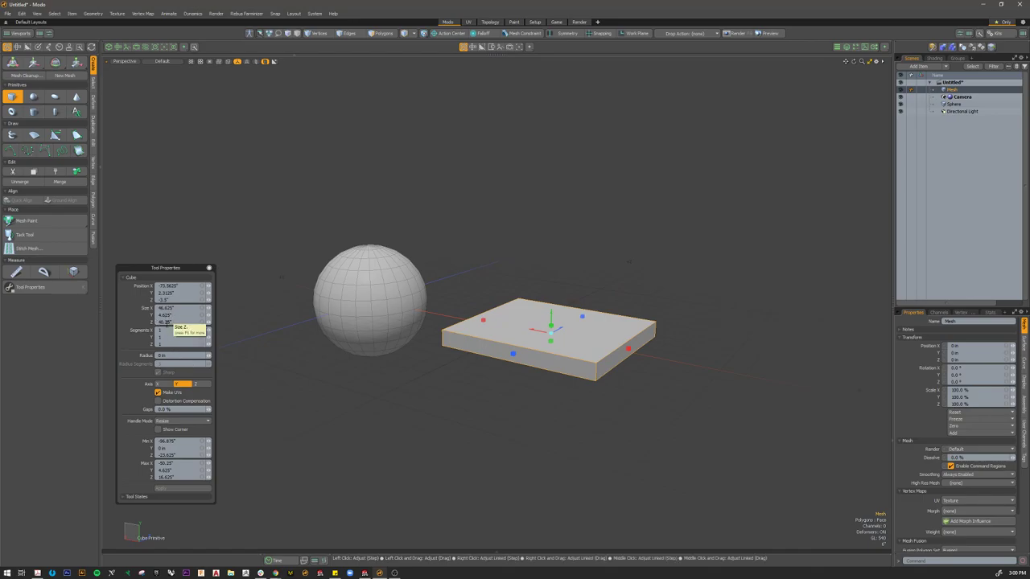
left_click_drag(554, 330, 553, 197)
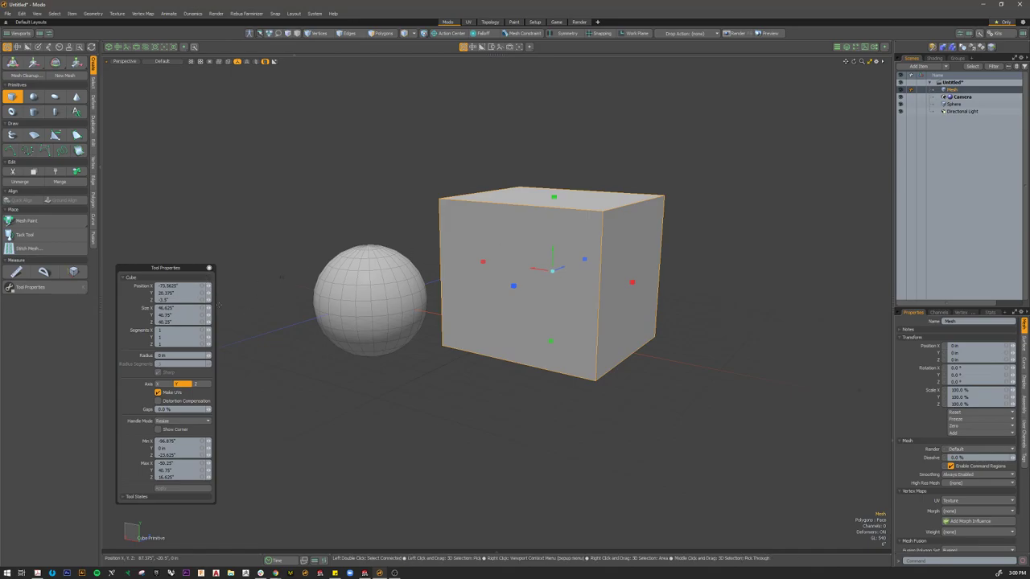
mouse_move(466, 338)
left_mouse_down("alt")
mouse_move(431, 336)
mouse_move(477, 330)
left_mouse_up("alt")
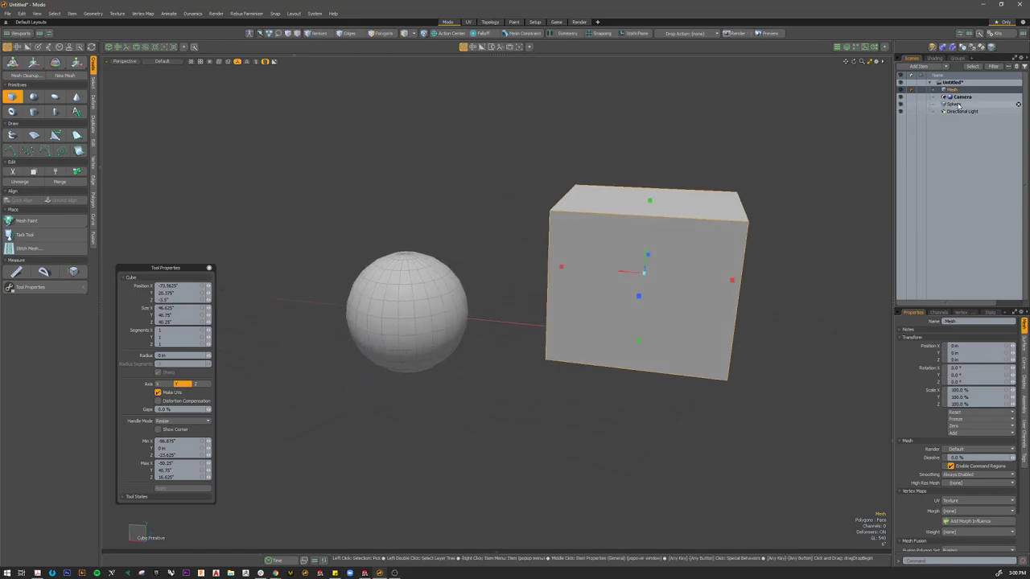
Step: Hide the sphere and leave the Cube tool
left_click(900, 104)
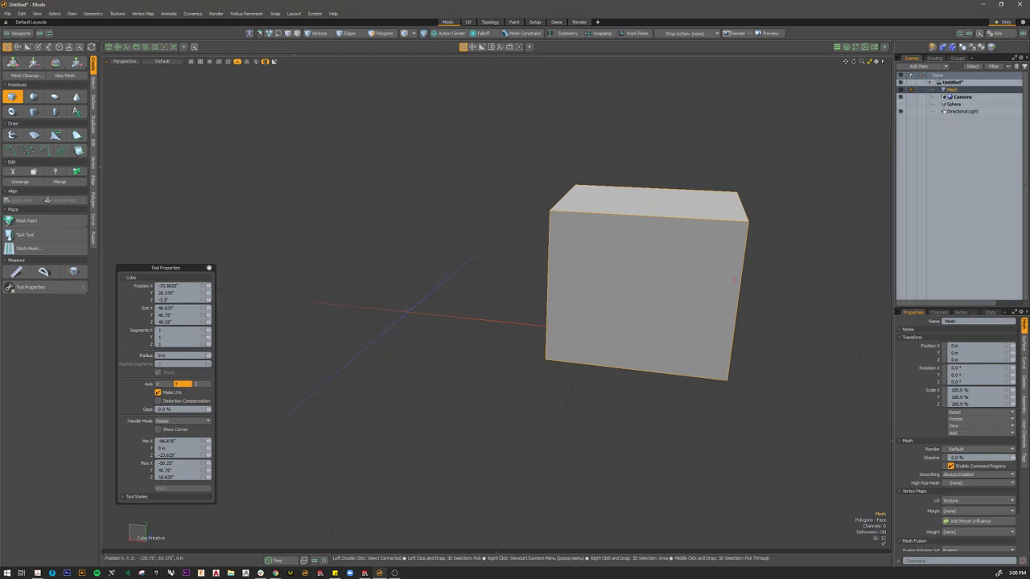
left_click(634, 294)
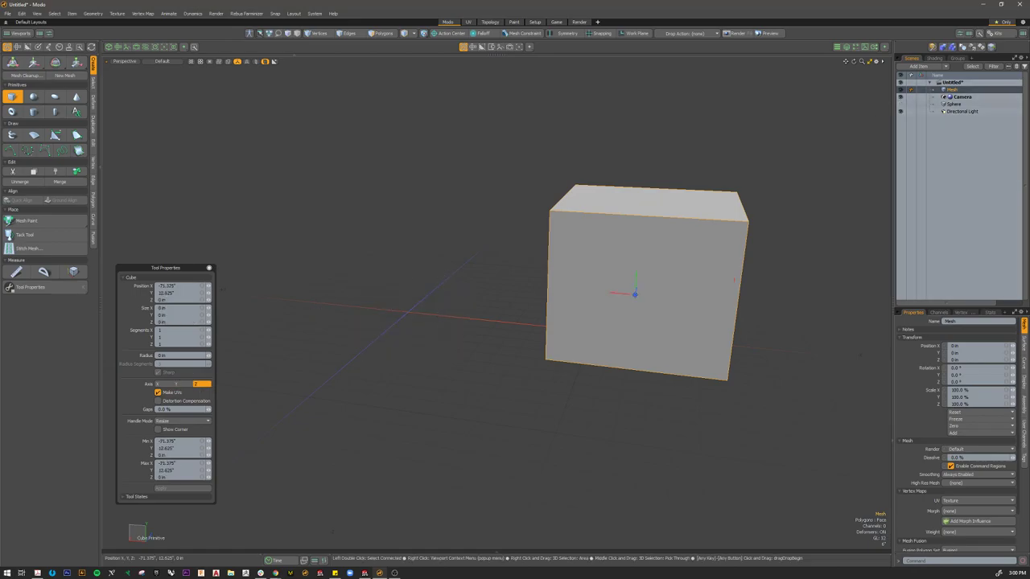
key("space")
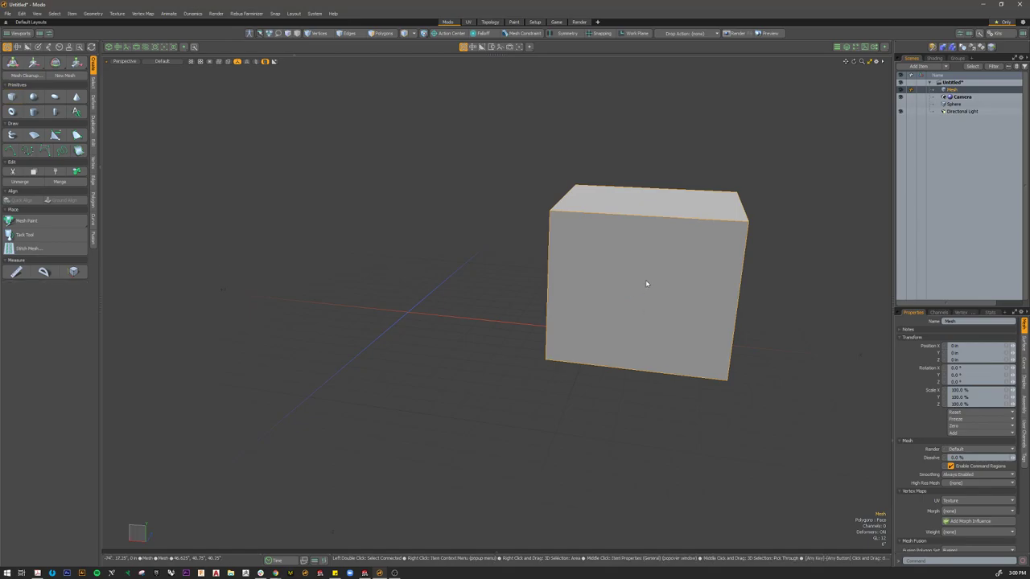
Step: Delete the cube's mesh item and add a new empty mesh item
key("Delete")
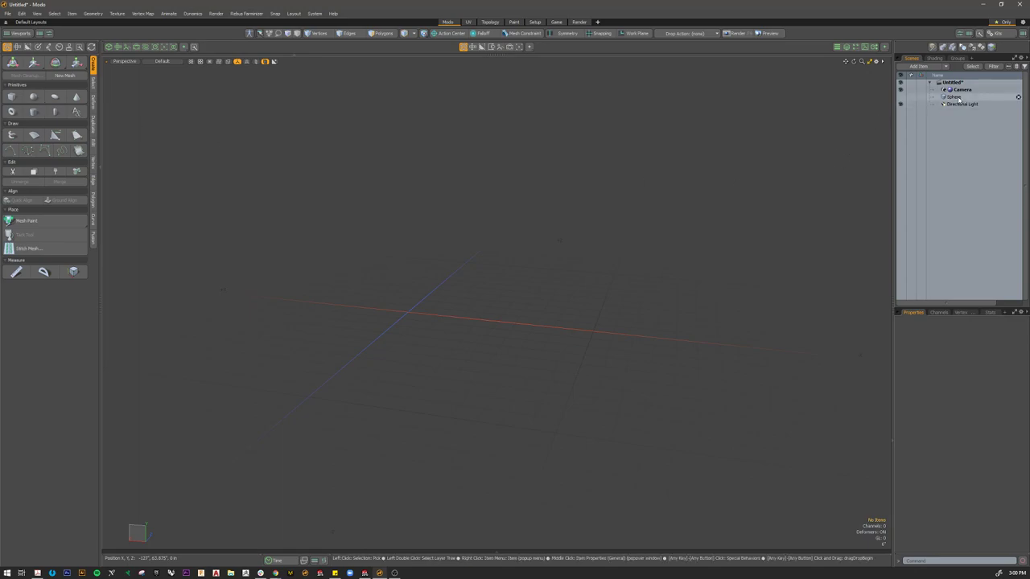
key("n")
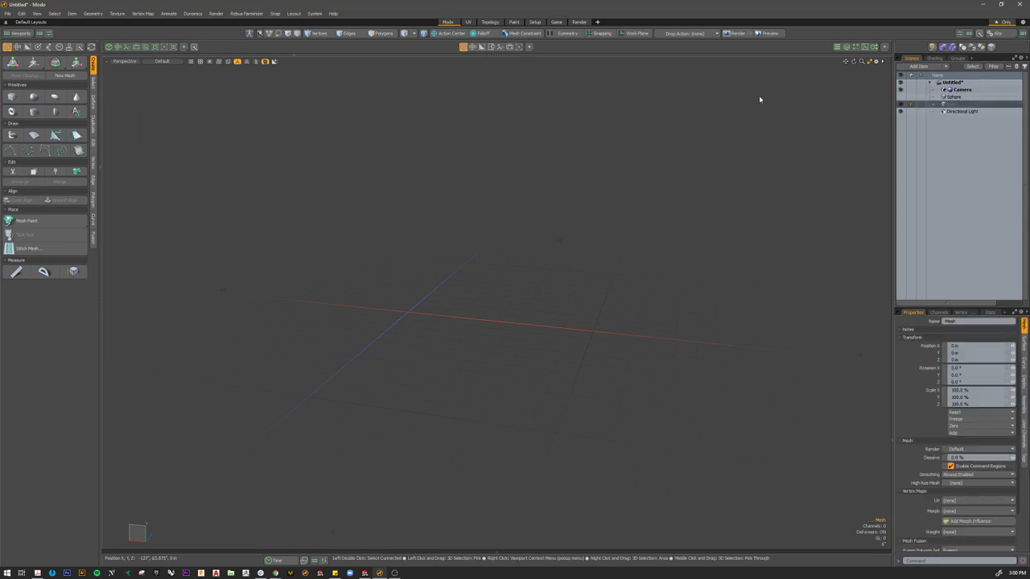
Step: Draw a cube about 76.4 × 36.4 × 44.1 in on the grid and move it with its centre handle
left_click(13, 97)
left_click_drag(430, 290, 687, 425, "alt")
left_click_drag(507, 400, 662, 232, "alt")
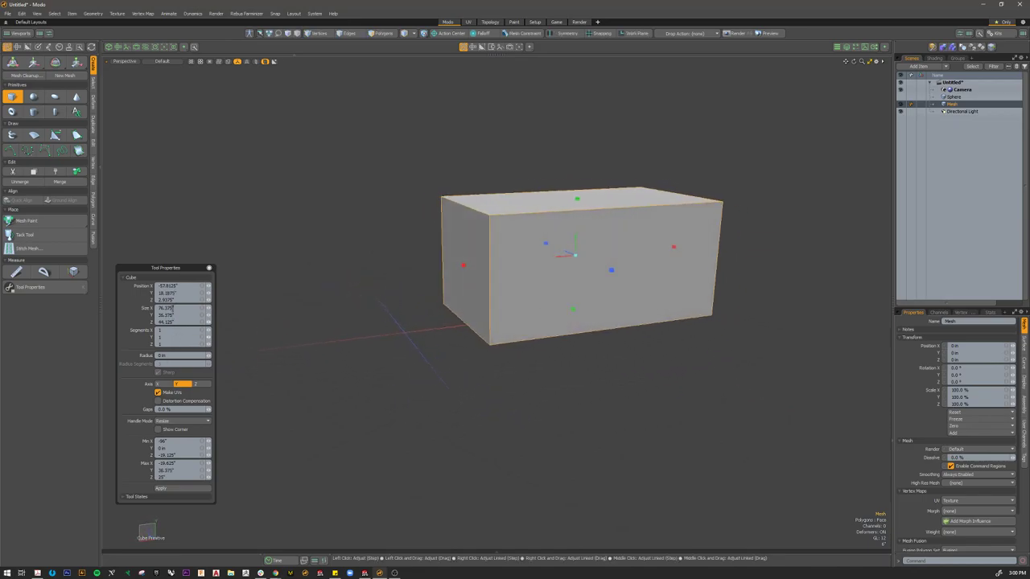
left_click_drag(574, 255, 516, 259)
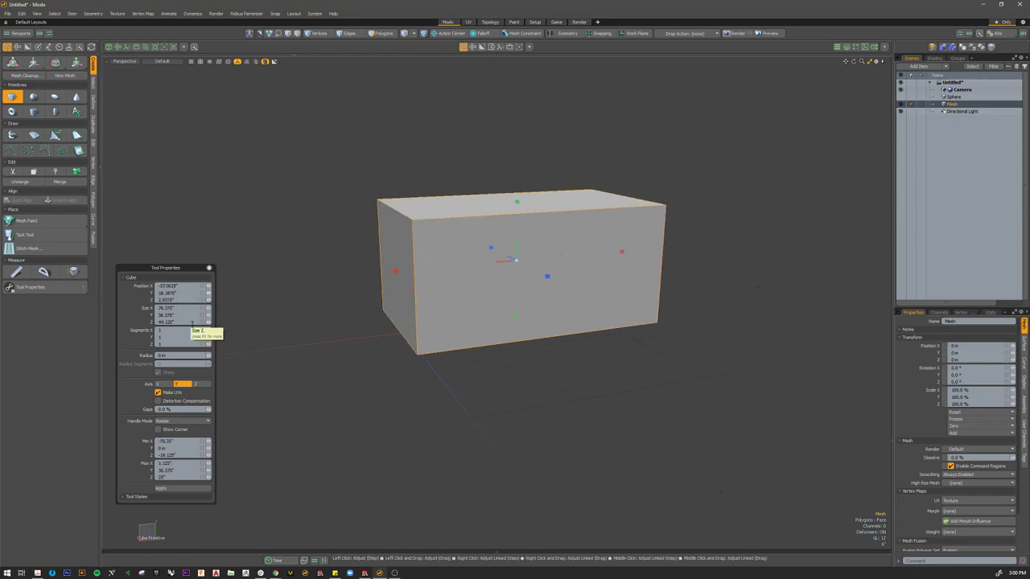
Step: Set the cube's X, Y and Z positions to 0
left_click(185, 286)
type("0")
left_click(181, 293)
type("0")
left_click(180, 299)
type("0")
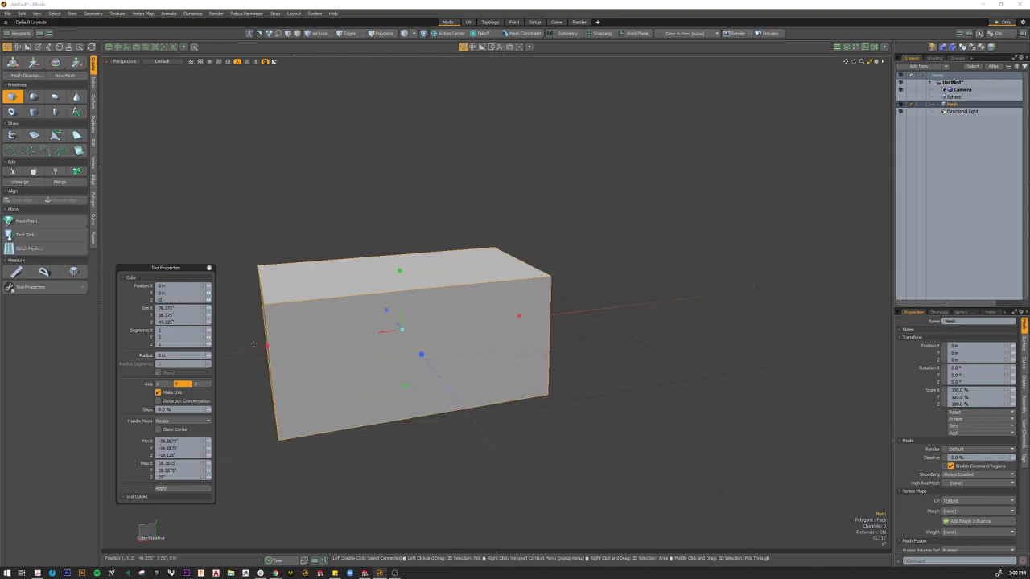
Step: Stretch the cube with its X handle to about 79.8 in and set its X position back to 0
left_click_drag(266, 347, 273, 353)
left_click_drag(514, 370, 395, 373, "alt")
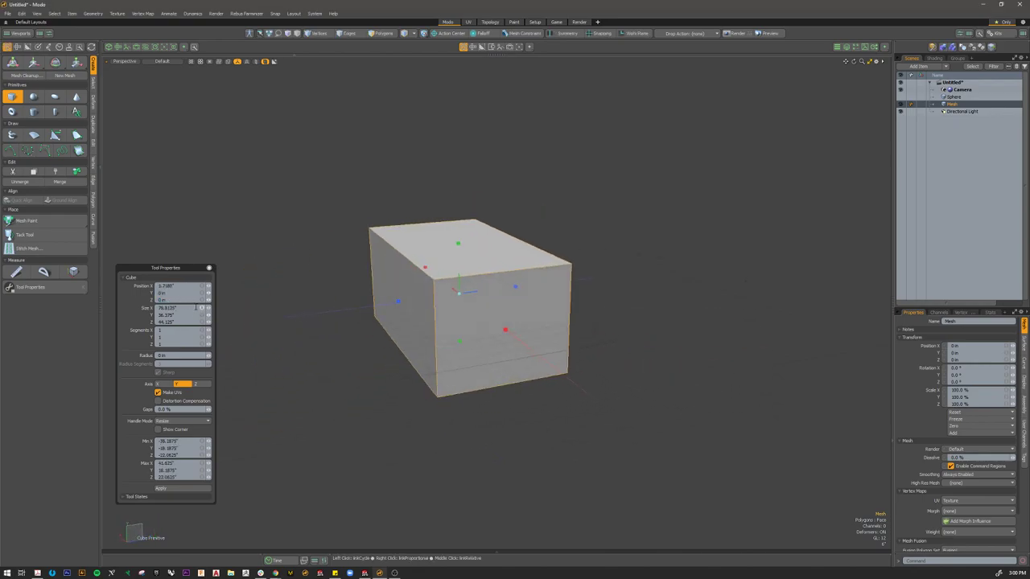
left_click(179, 286)
key("Return")
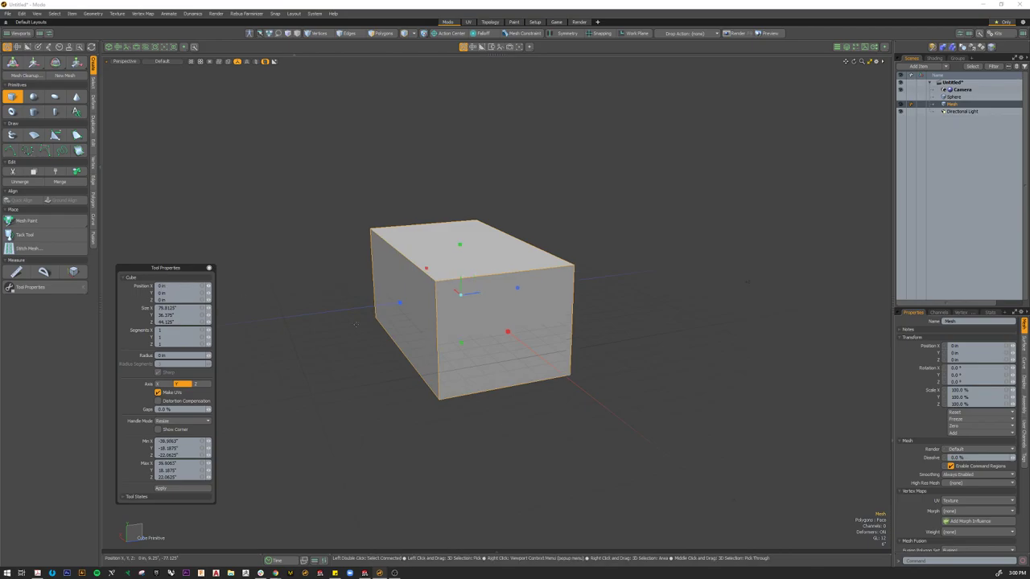
Step: Set the cube's size to 20 in in X, 20 in in Y and 74 in in Z
left_click_drag(426, 407, 369, 334, "alt")
left_click_drag(457, 336, 399, 322, "alt")
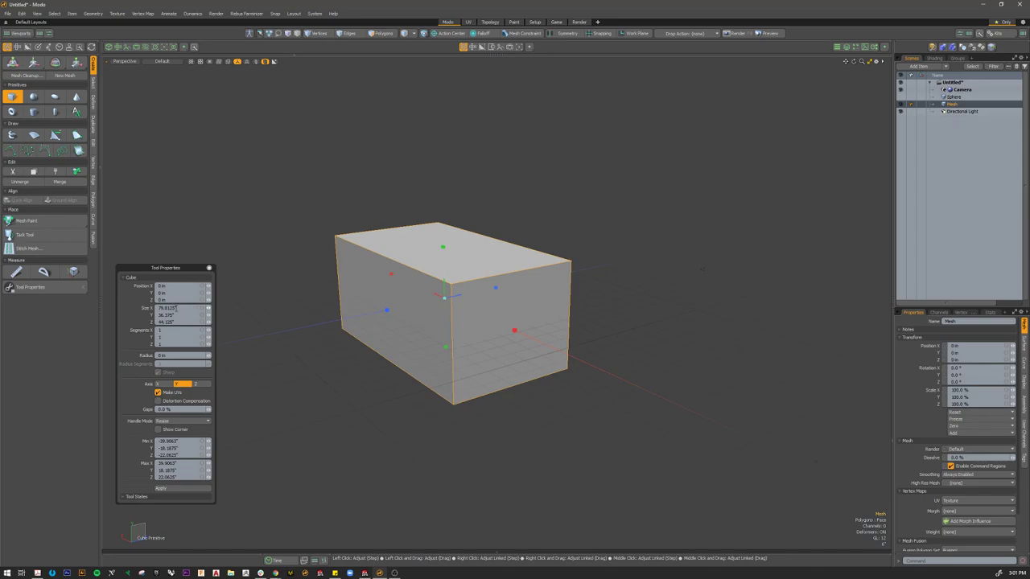
left_click(178, 308)
type("20")
left_click(181, 316)
type("20")
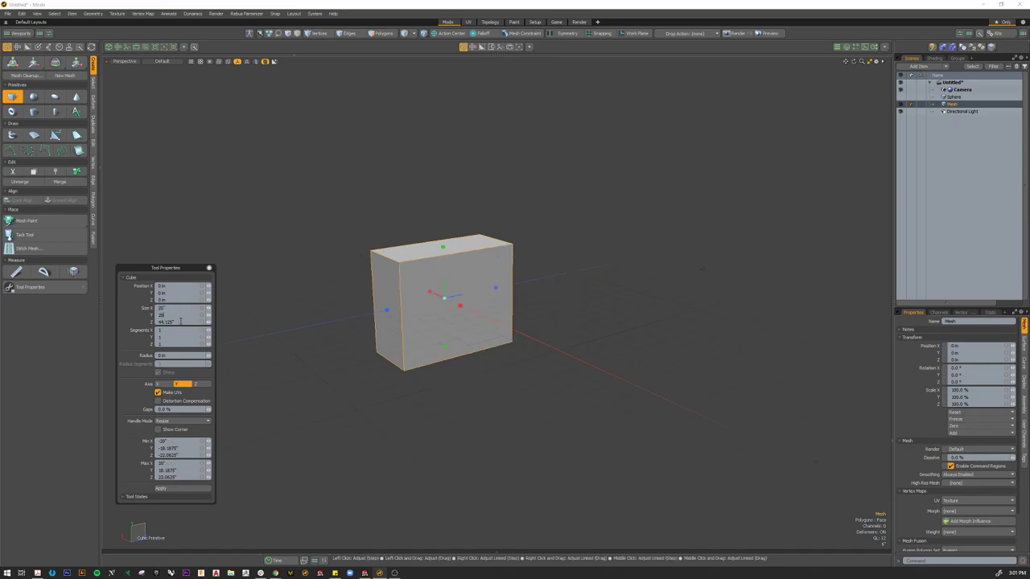
left_click(180, 321)
type("74")
key("Return")
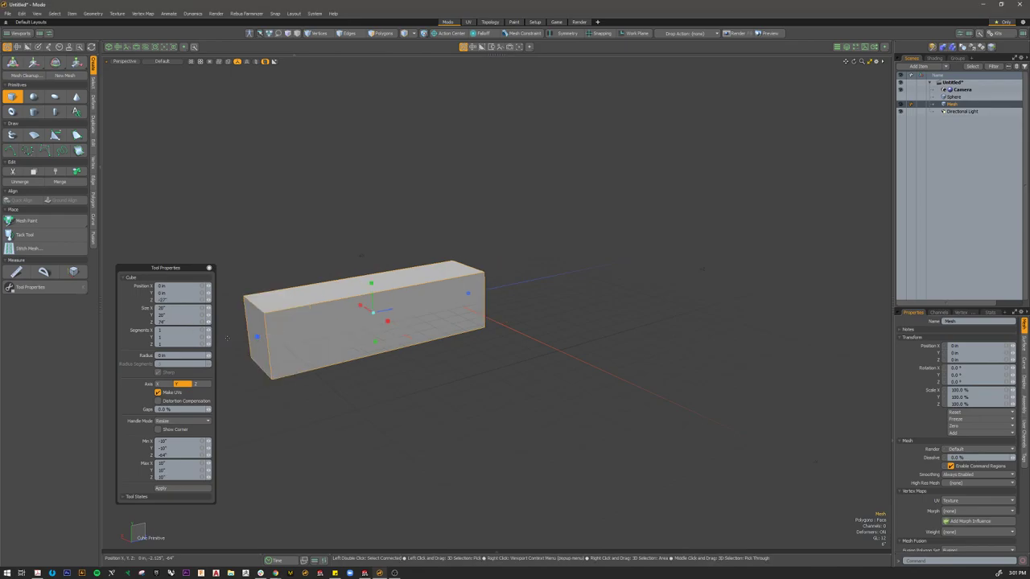
Step: Set the cube's Z size to 20 in and its Z position to 0
left_click(173, 323)
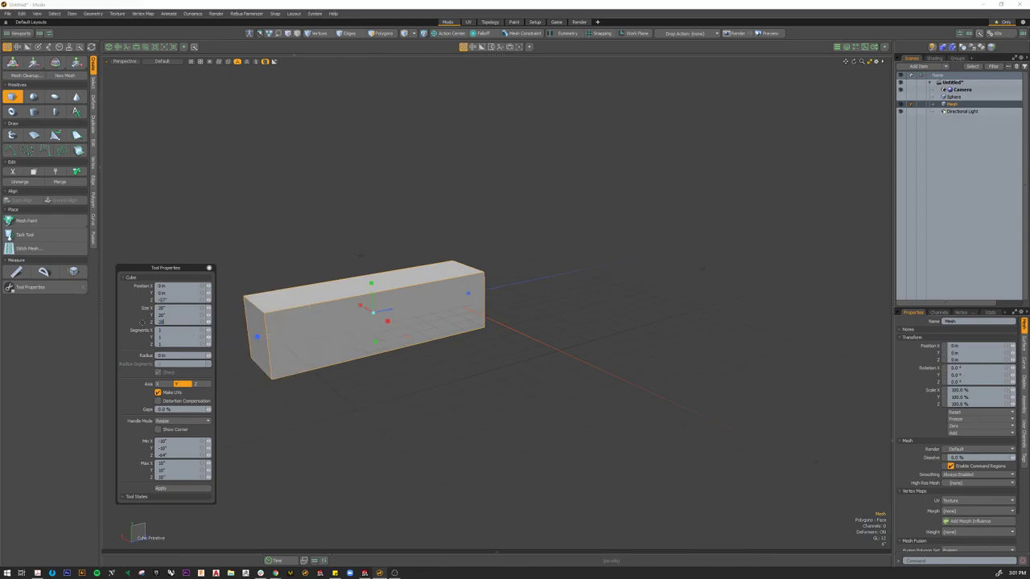
key("Return")
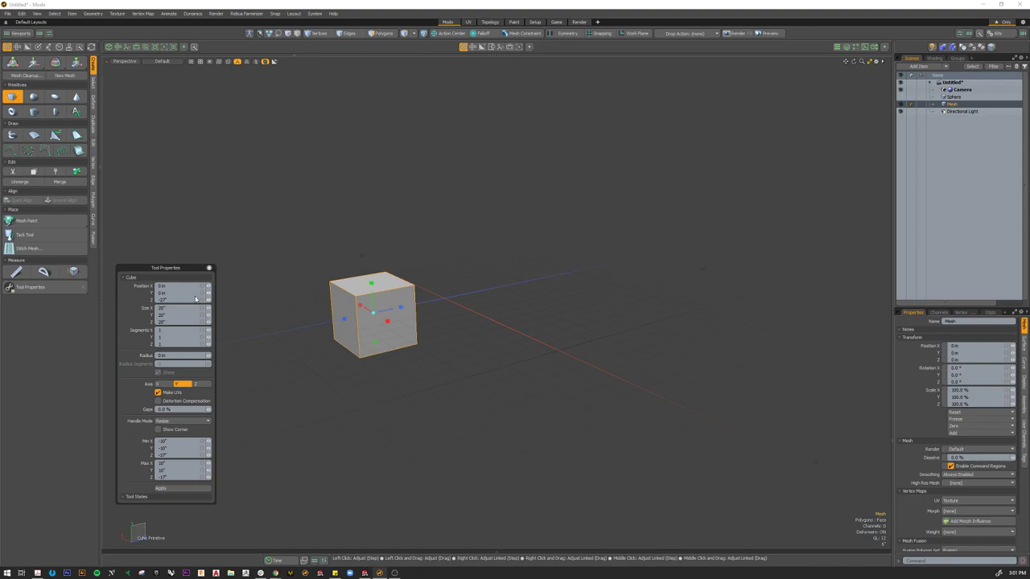
left_click(194, 299)
type("0")
key("Return")
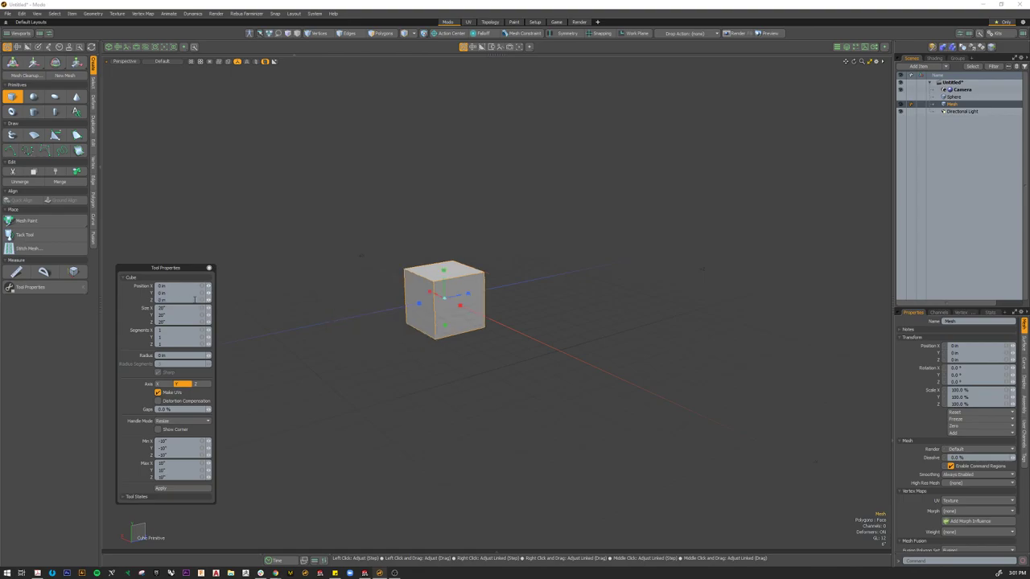
Step: Stretch the cube with its handles to about 24.75 in high and about 27.6 in along Z
left_click_drag(501, 344, 349, 387, "alt")
scroll(503, 359, "up", 3)
left_click_drag(514, 262, 560, 251, "alt+shift")
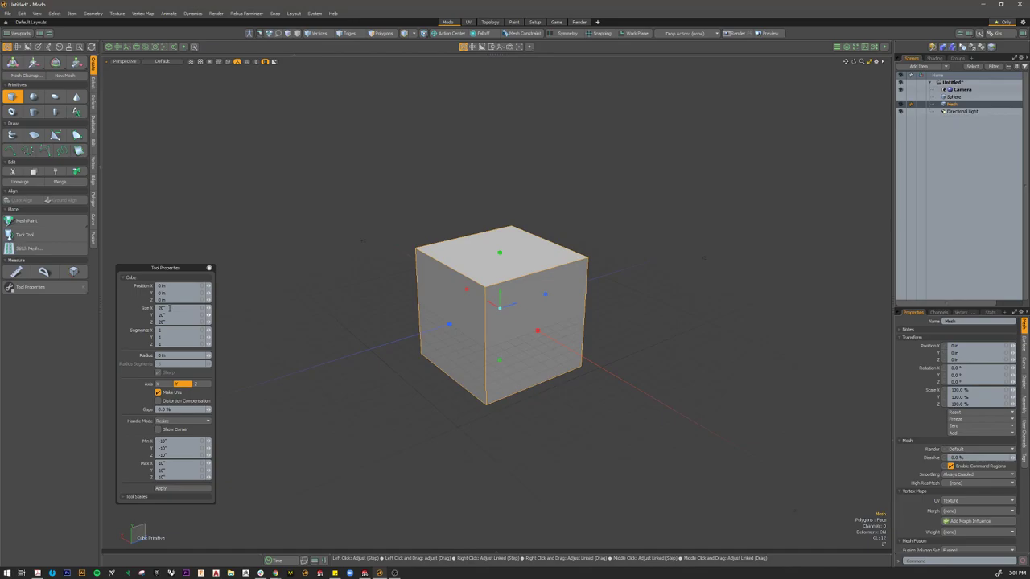
left_click_drag(498, 256, 499, 227)
mouse_move(465, 338)
left_mouse_down("alt")
mouse_move(451, 342)
mouse_move(471, 324)
mouse_move(482, 329)
left_mouse_up("alt")
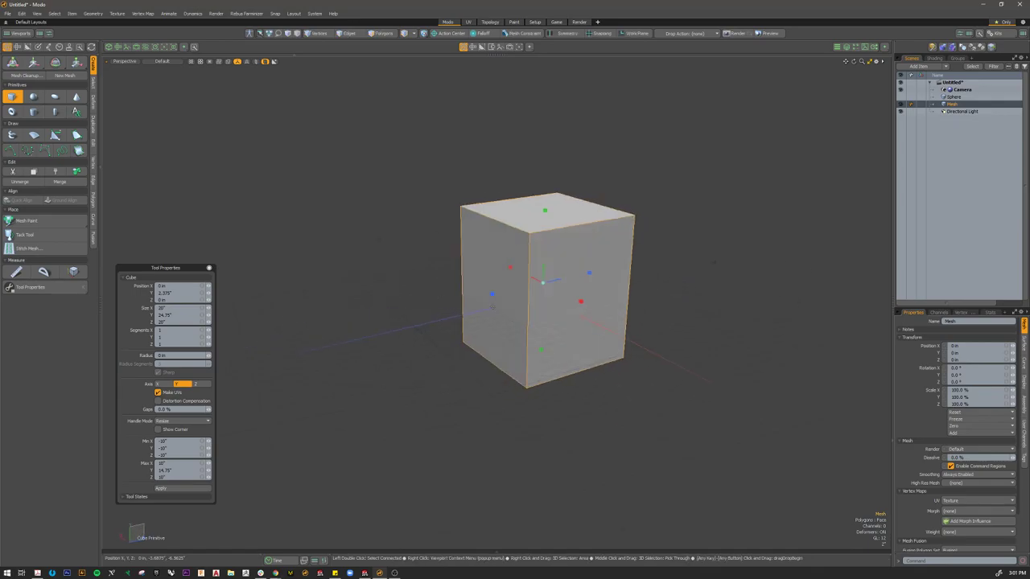
left_click_drag(492, 294, 449, 303)
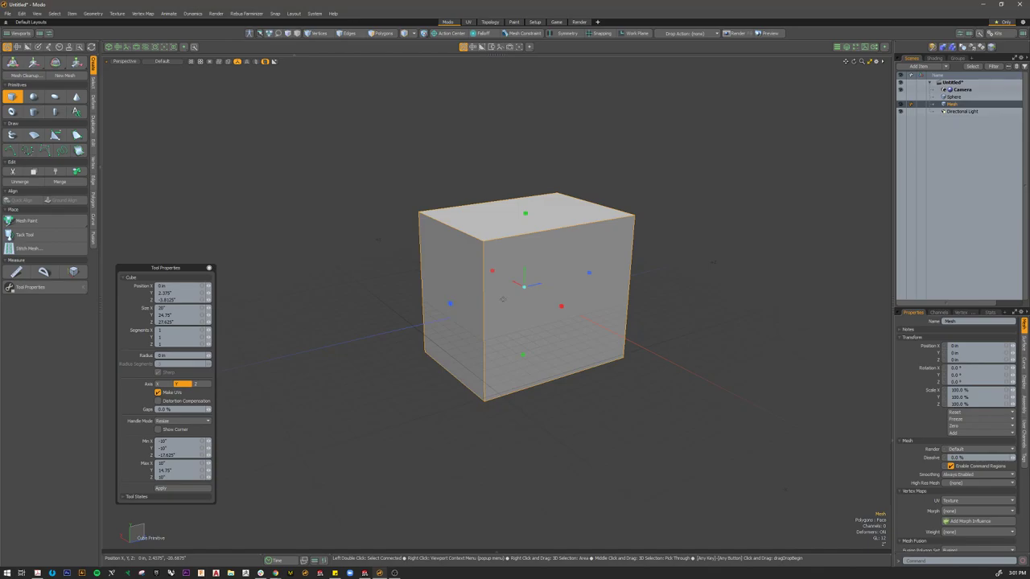
left_click_drag(599, 227, 726, 317, "alt")
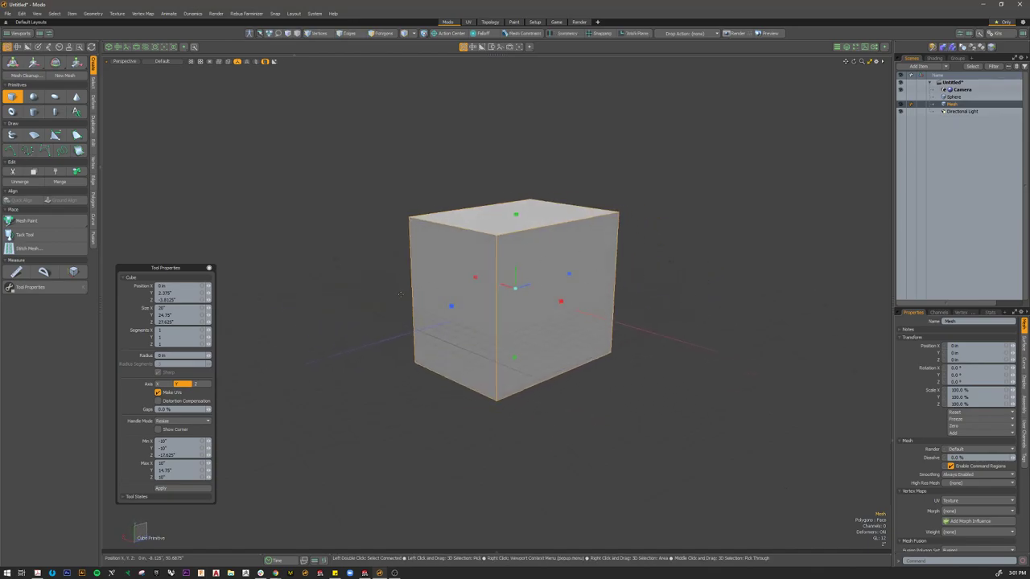
Step: Leave the Cube tool, clear the selection and select the cube's mesh again
left_click_drag(175, 268, 185, 219)
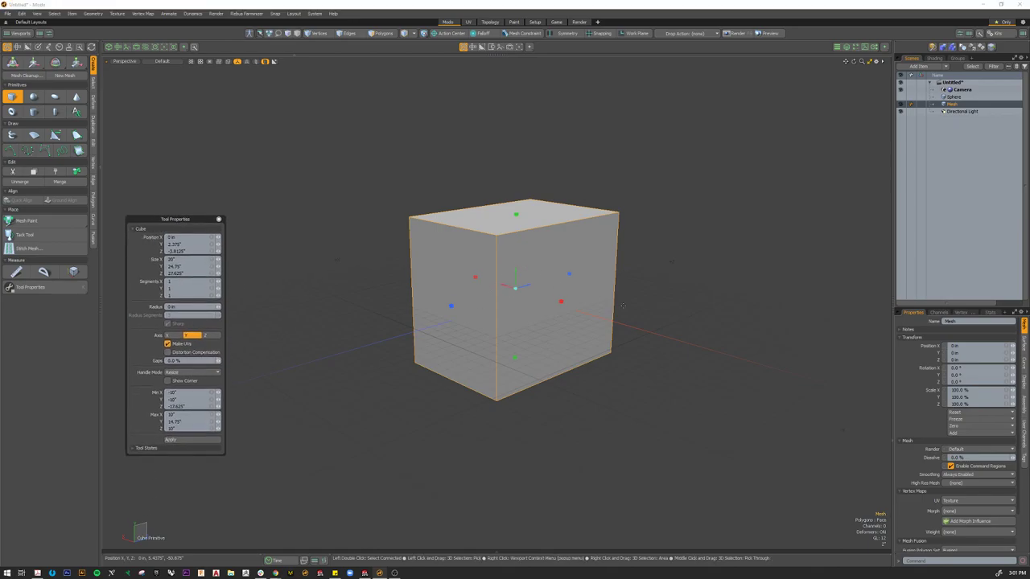
key("q")
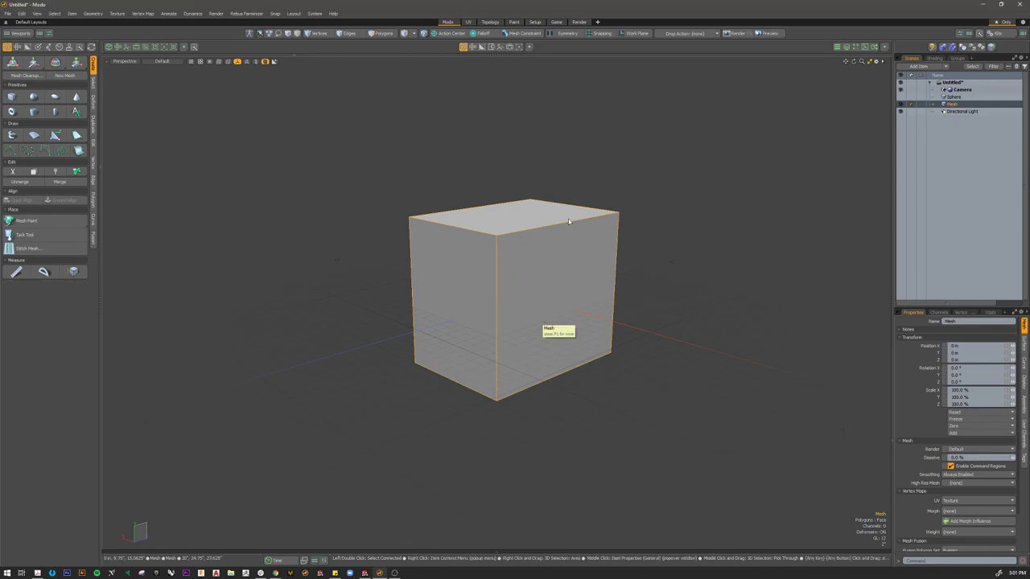
left_click(267, 292)
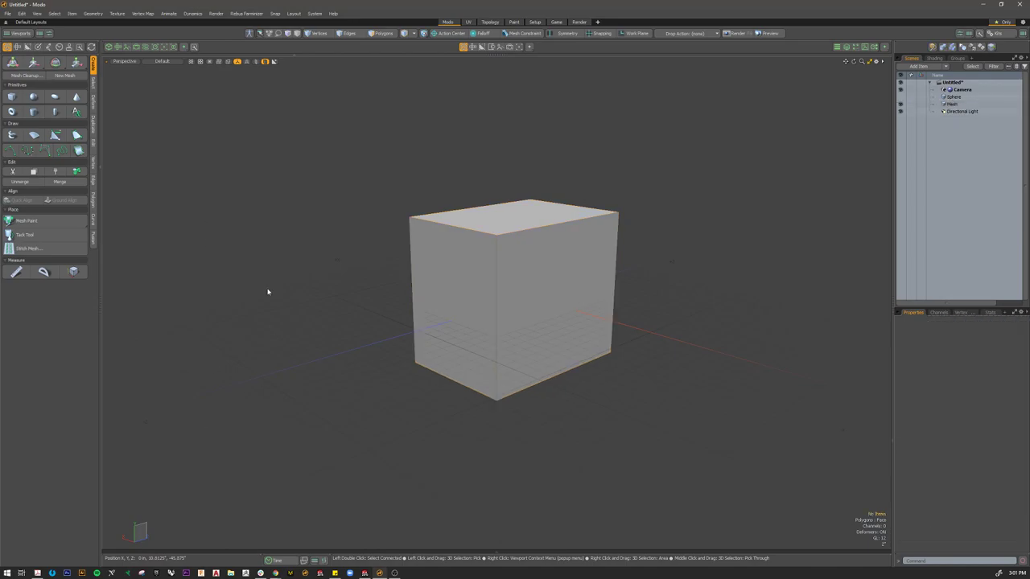
left_click_drag(387, 371, 563, 331, "alt")
left_click(461, 294)
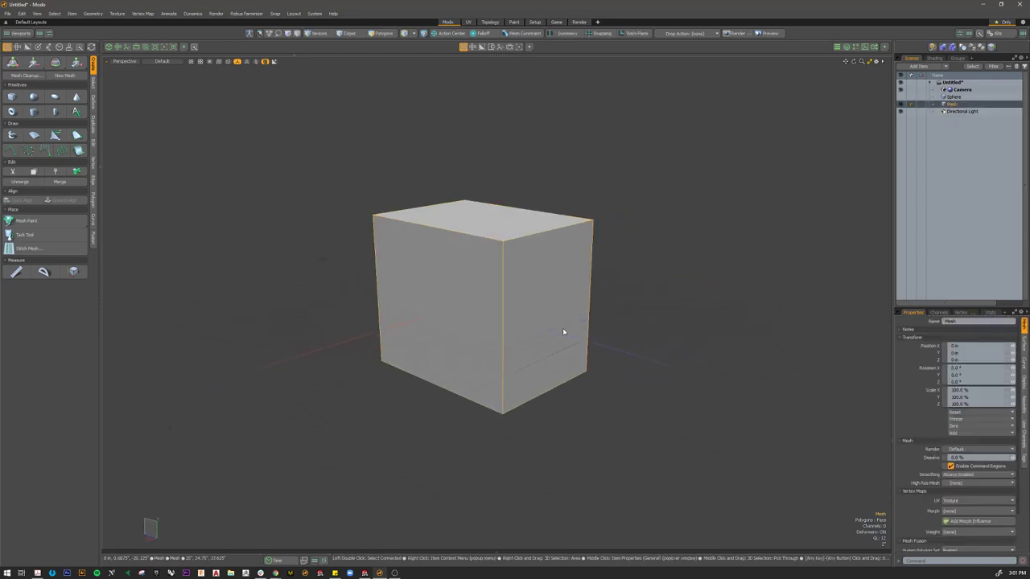
Step: Move the mesh along Z to about -7.8 in, rotate it about the Y axis and scale it uniformly to 137%
key("w")
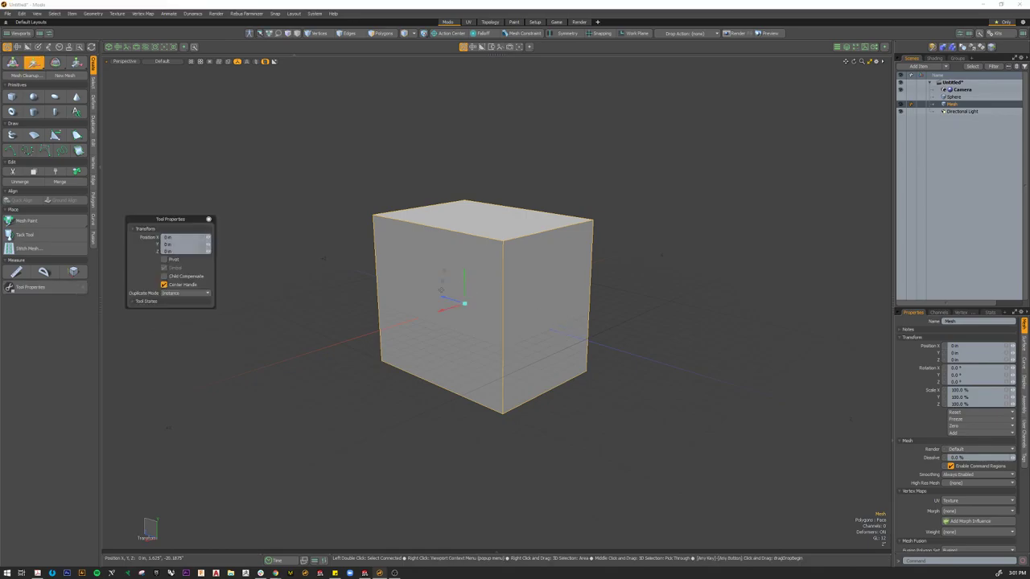
left_click_drag(447, 296, 508, 316)
key("e")
key("r")
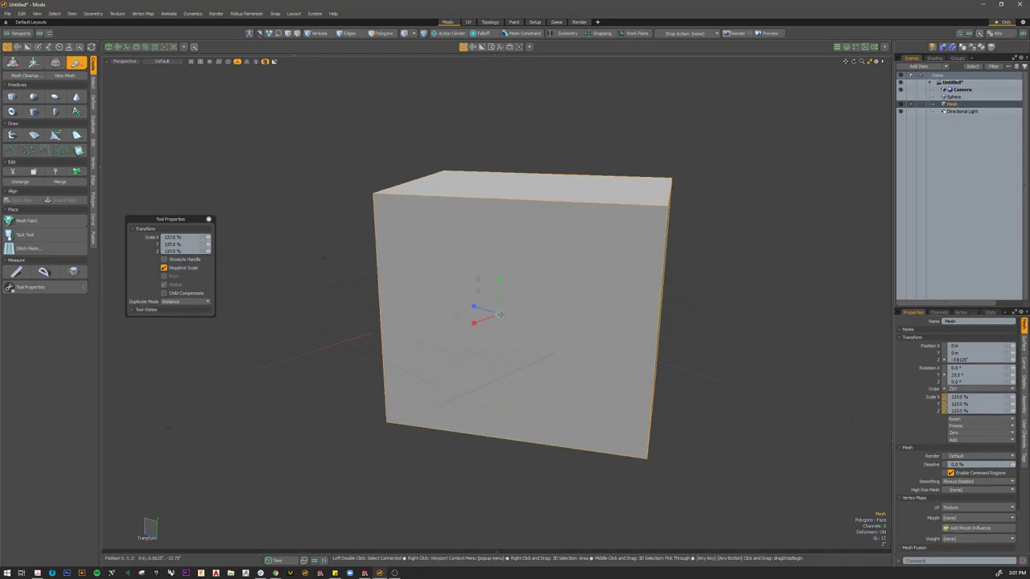
left_click_drag(439, 330, 459, 343, "alt")
scroll(584, 333, "down", 3)
left_click_drag(584, 333, 531, 319, "alt")
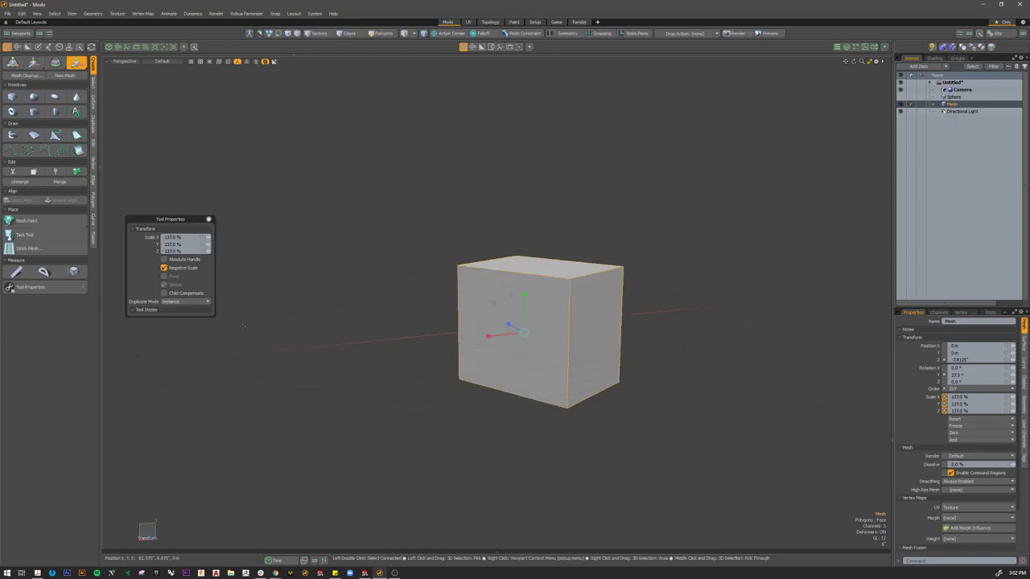
left_click_drag(386, 343, 445, 336, "alt")
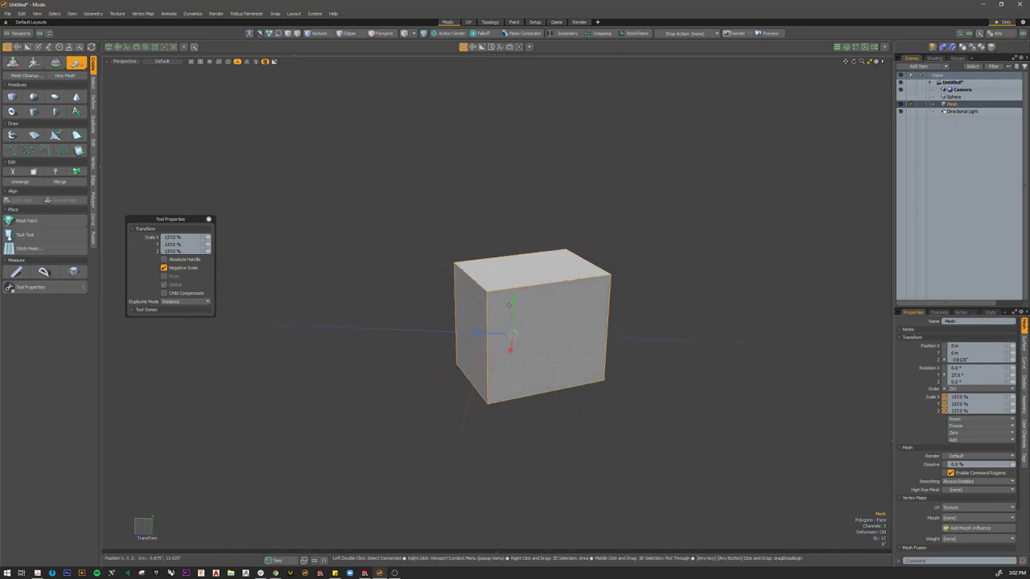
Step: Leave the transform tool and undo the scale, rotation, move and cube creation to empty the mesh item
key("q")
key("ctrl+z")
key("ctrl+z")
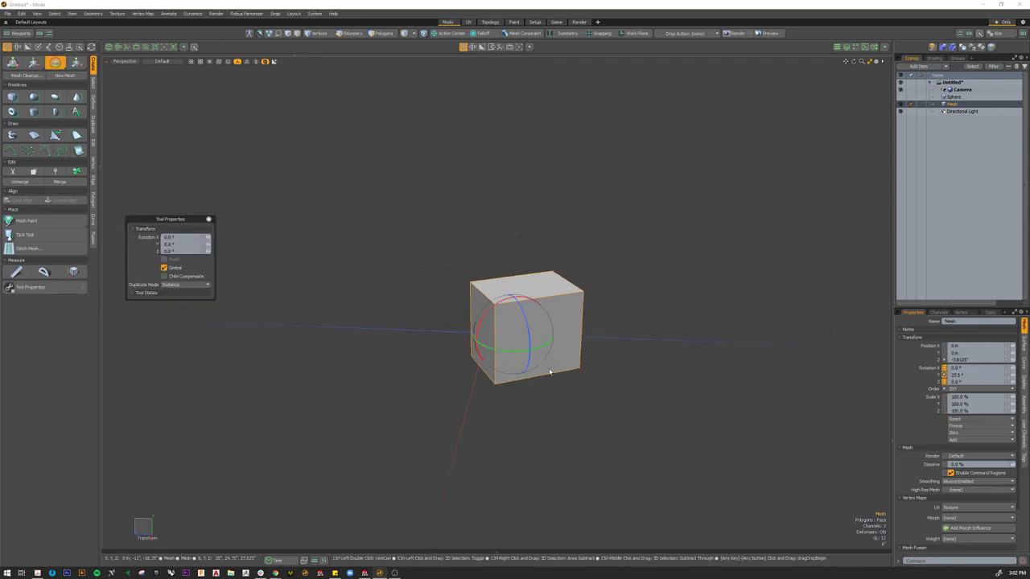
key("space")
key("ctrl+z")
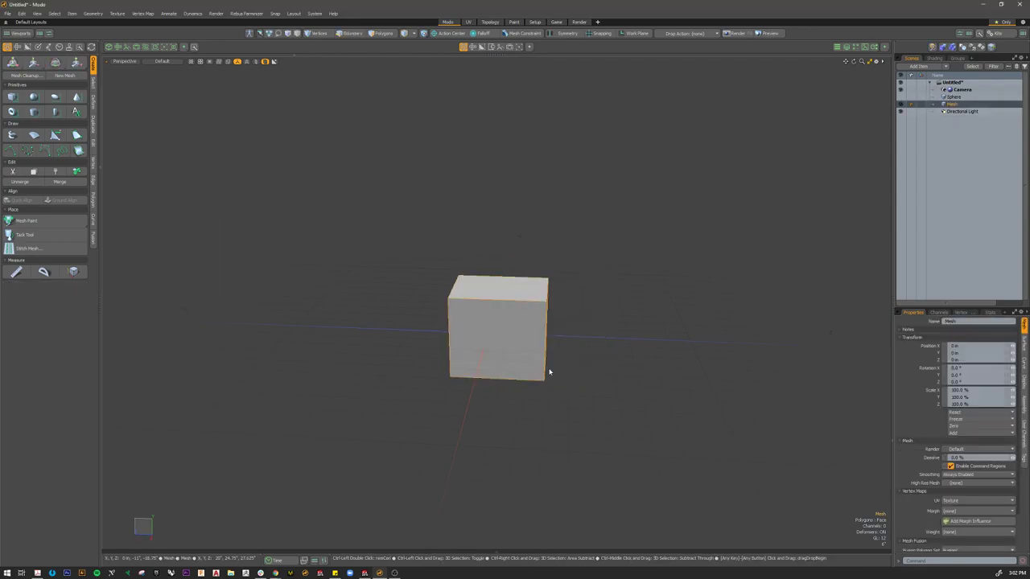
key("ctrl+z")
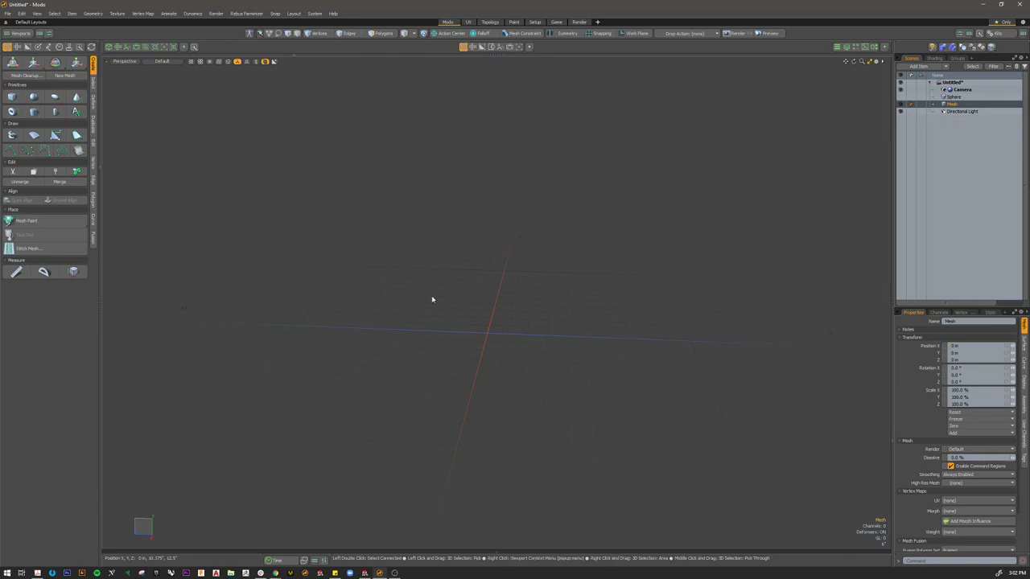
Step: Switch between the sphere and the empty mesh item, and start the Cube tool with the empty mesh selected
left_click_drag(377, 397, 531, 385, "alt")
left_click(964, 104)
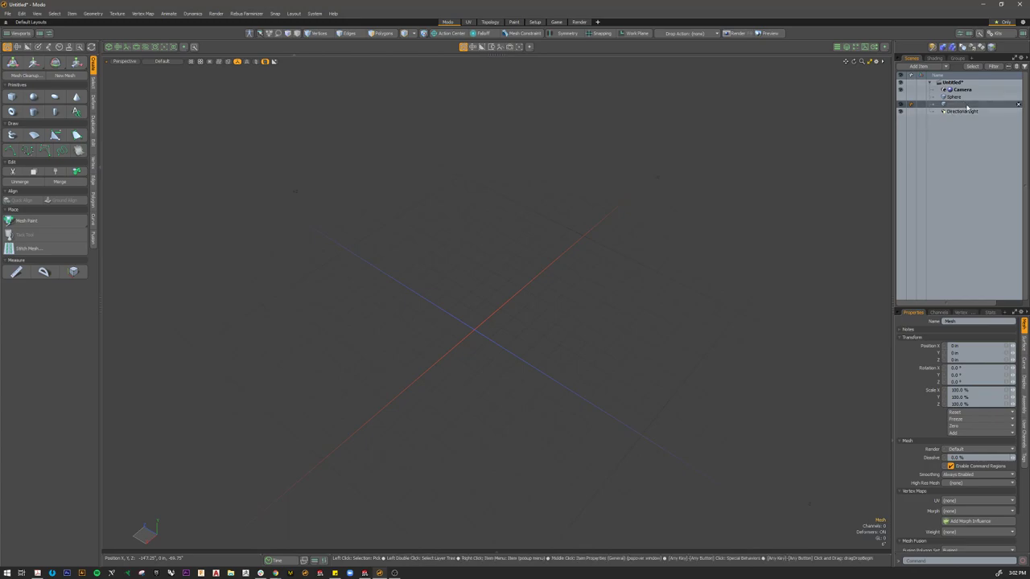
left_click(954, 98)
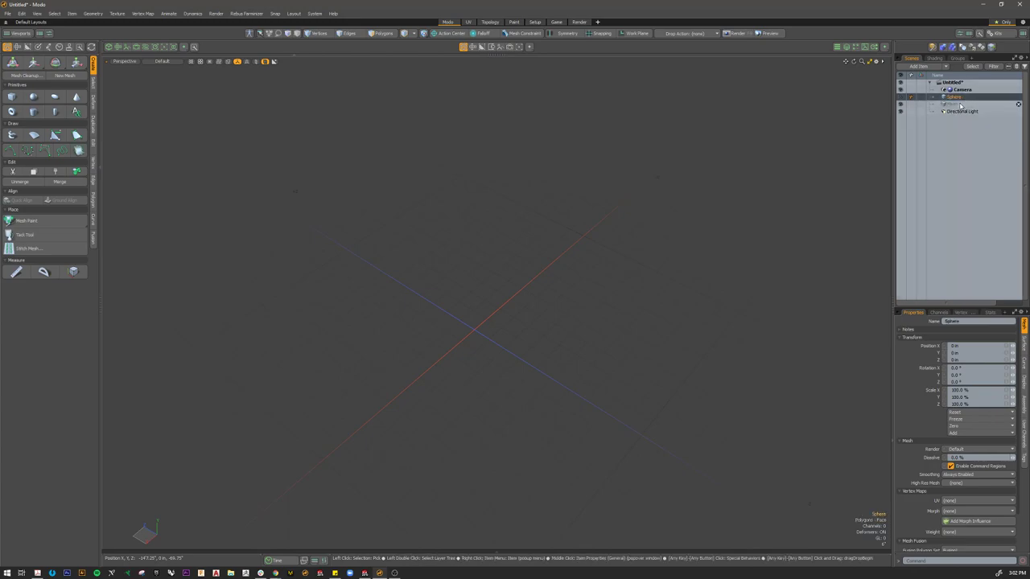
left_click(960, 105)
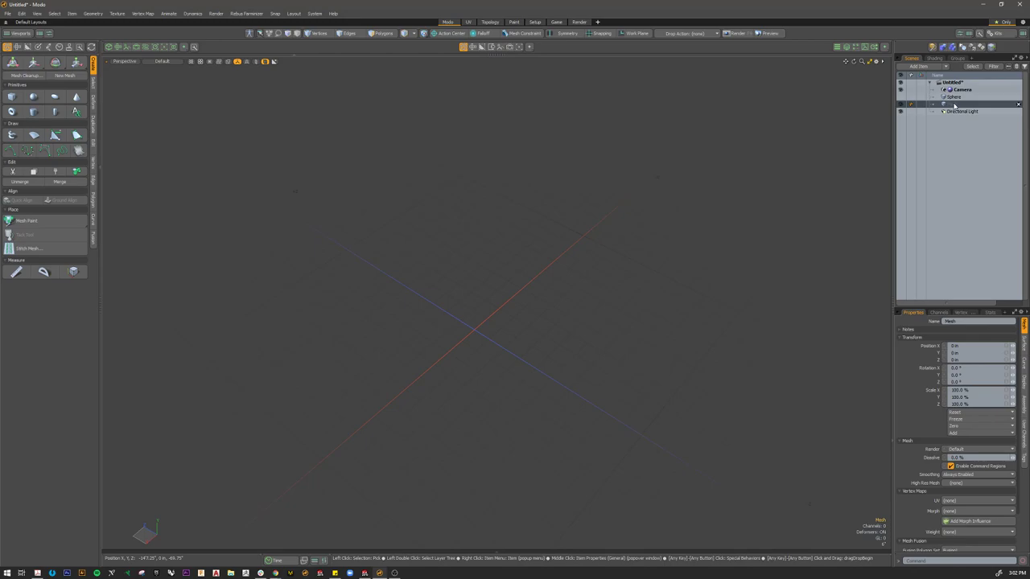
left_click(10, 97)
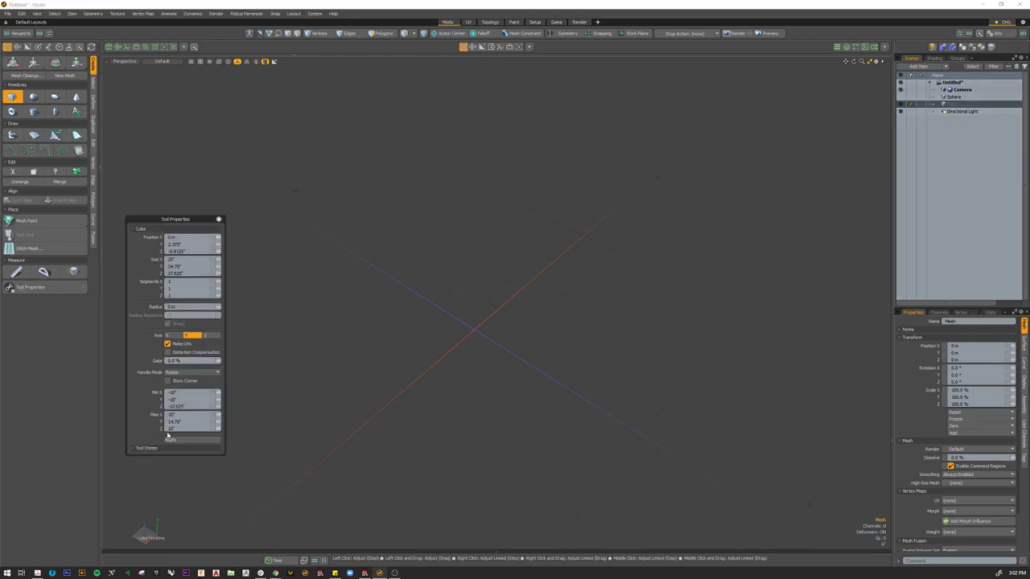
Step: Close the floating properties of the Cube tool and activate the tool again
mouse_move(165, 219)
left_mouse_down()
mouse_move(241, 205)
mouse_move(181, 196)
mouse_move(166, 169)
mouse_move(175, 205)
left_mouse_up()
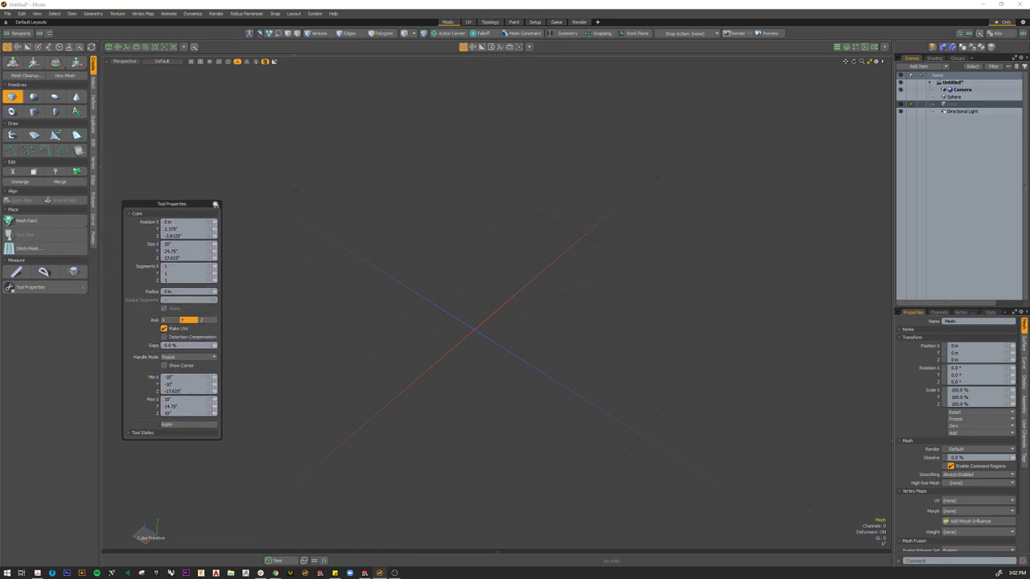
left_click(216, 204)
left_click(12, 97)
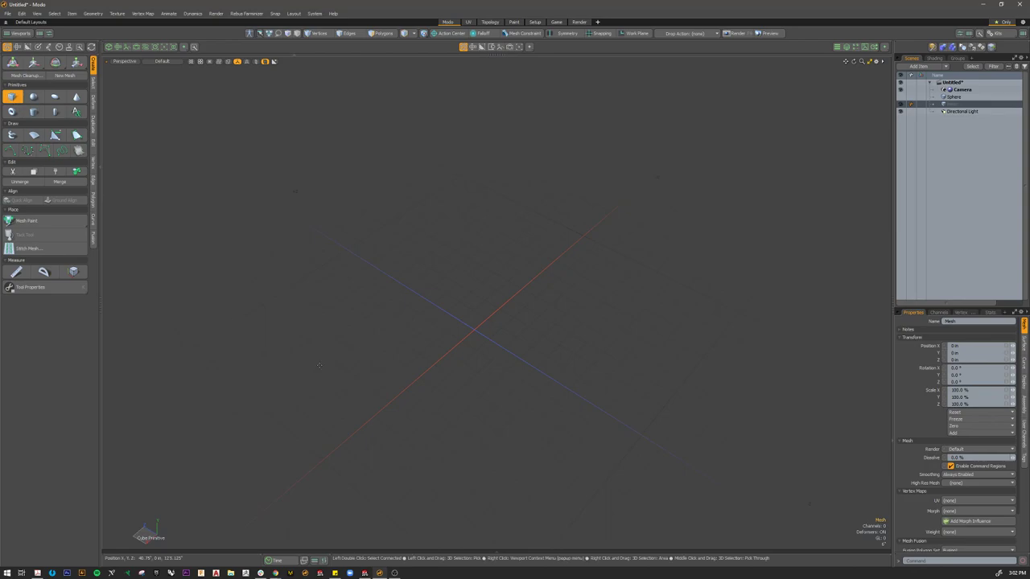
Step: Display the Cube tool's properties again and place them in a clear area of the viewport
left_click(82, 291)
left_click_drag(95, 175, 165, 176)
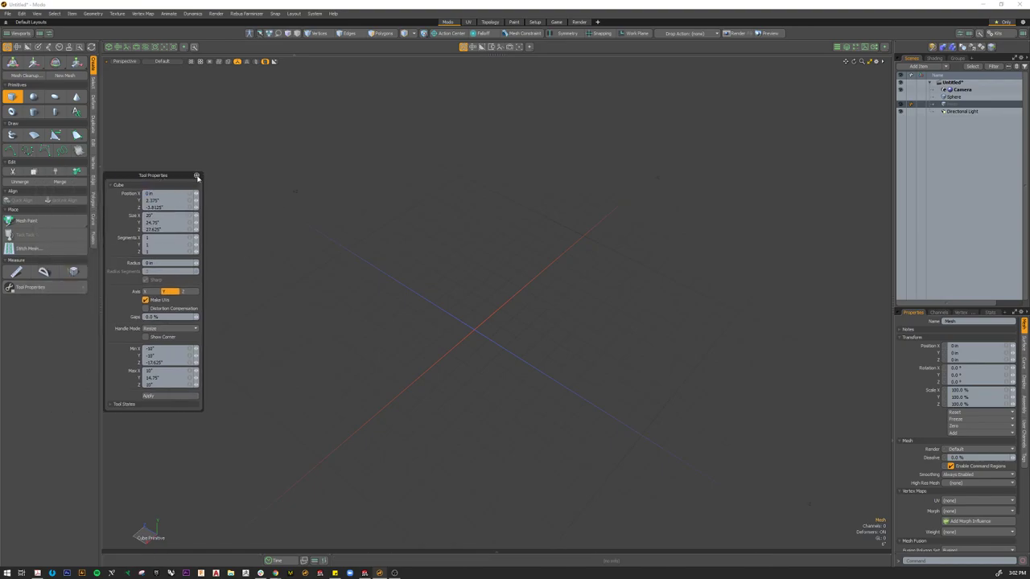
left_click_drag(197, 176, 180, 89)
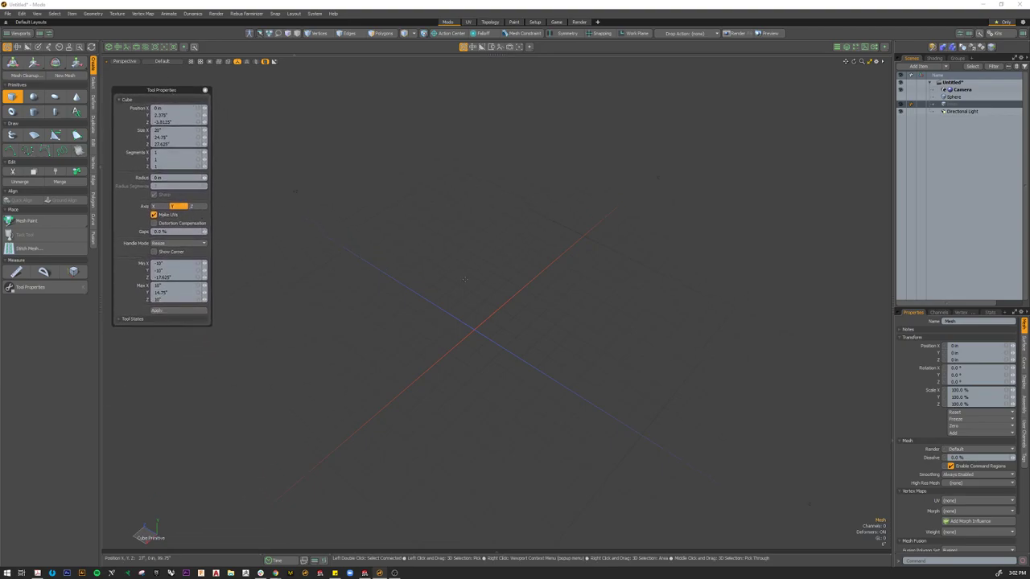
left_click_drag(503, 375, 502, 348, "alt")
mouse_move(136, 92)
left_mouse_down()
mouse_move(127, 172)
mouse_move(134, 111)
left_mouse_up()
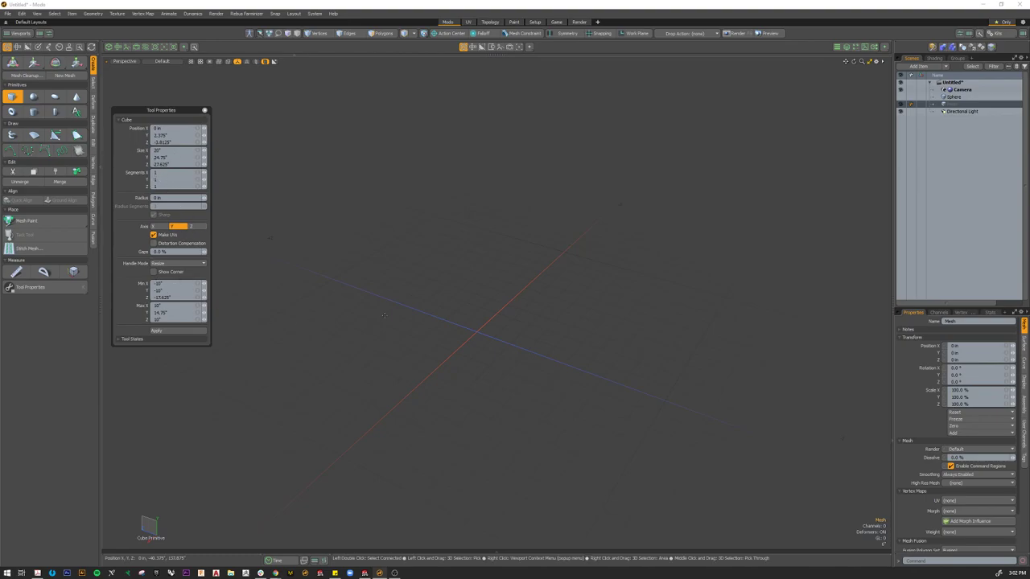
Step: Create a cube about 35.4 by 36.6 by 52.3 inches in the empty mesh item and leave the Cube tool
left_click_drag(384, 298, 386, 335, "alt")
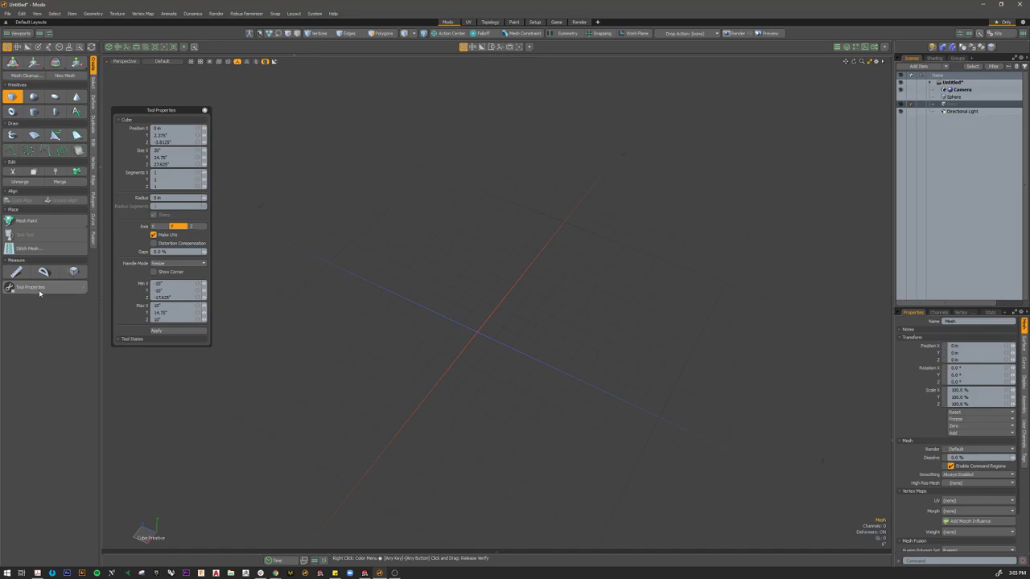
left_click_drag(407, 261, 427, 290, "alt")
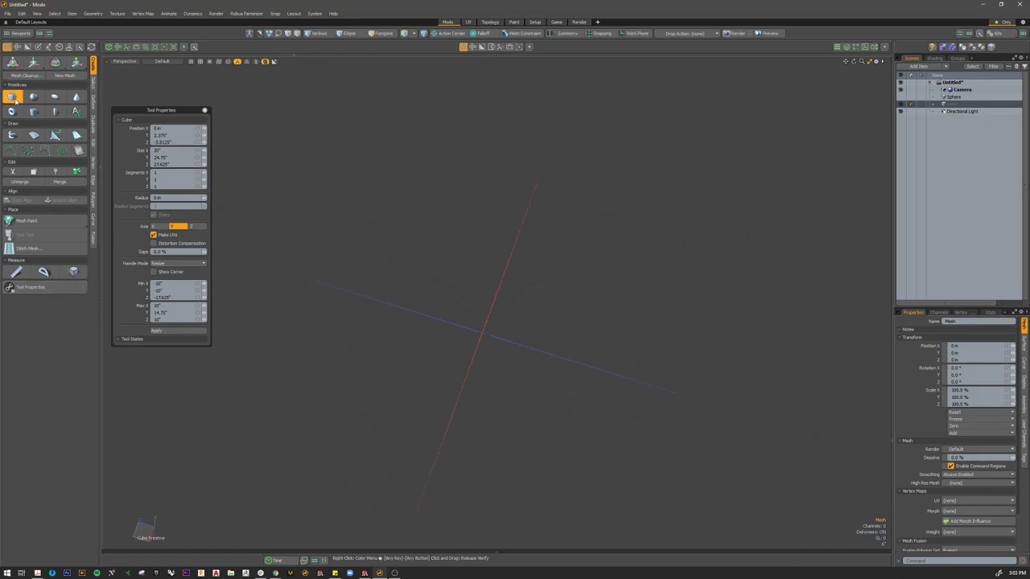
left_click_drag(441, 298, 517, 435)
mouse_move(420, 385)
left_mouse_down("alt")
mouse_move(446, 342)
mouse_move(429, 396)
left_mouse_up("alt")
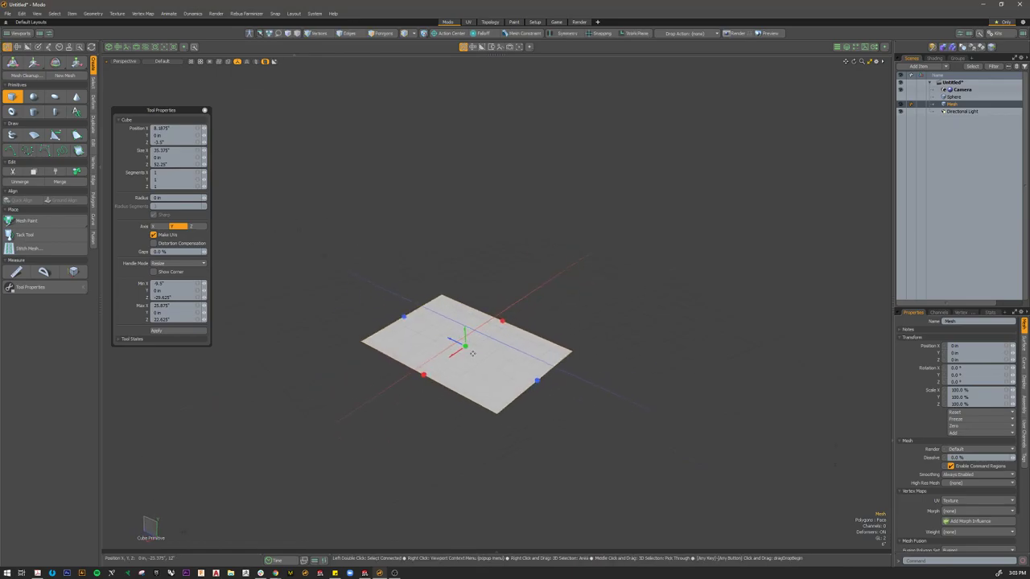
left_click_drag(466, 351, 576, 322)
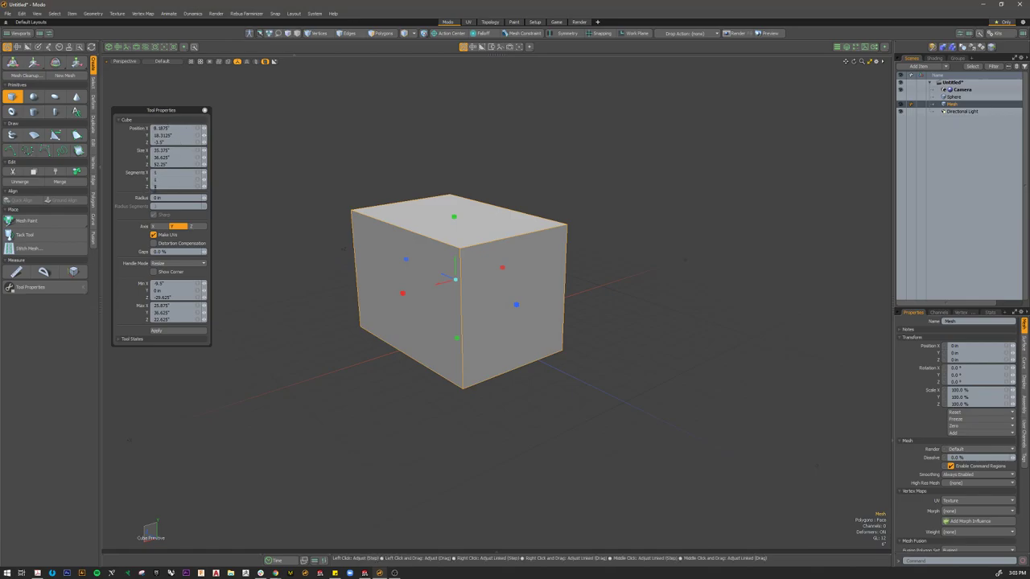
left_click_drag(444, 316, 467, 281, "alt")
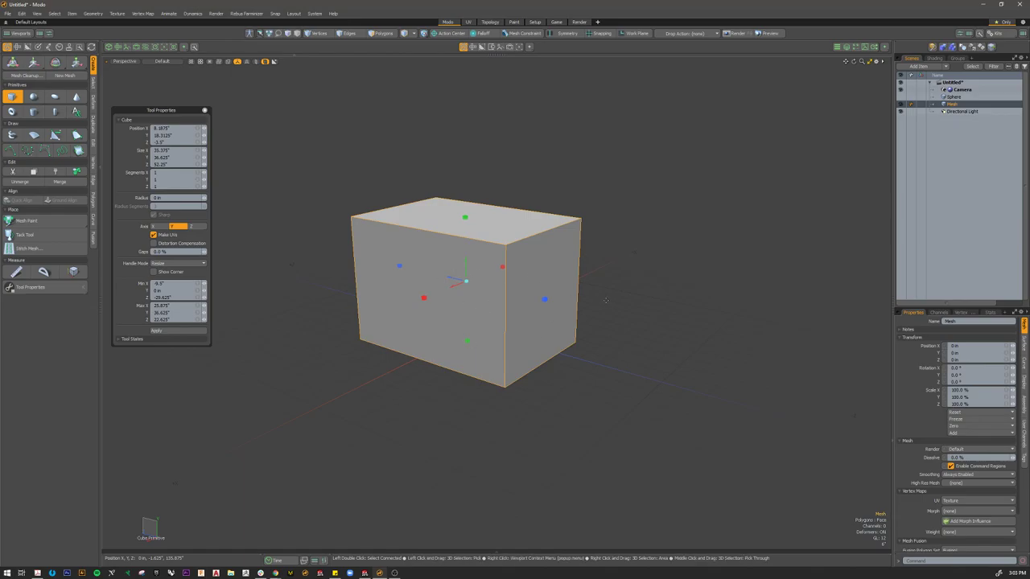
key("space")
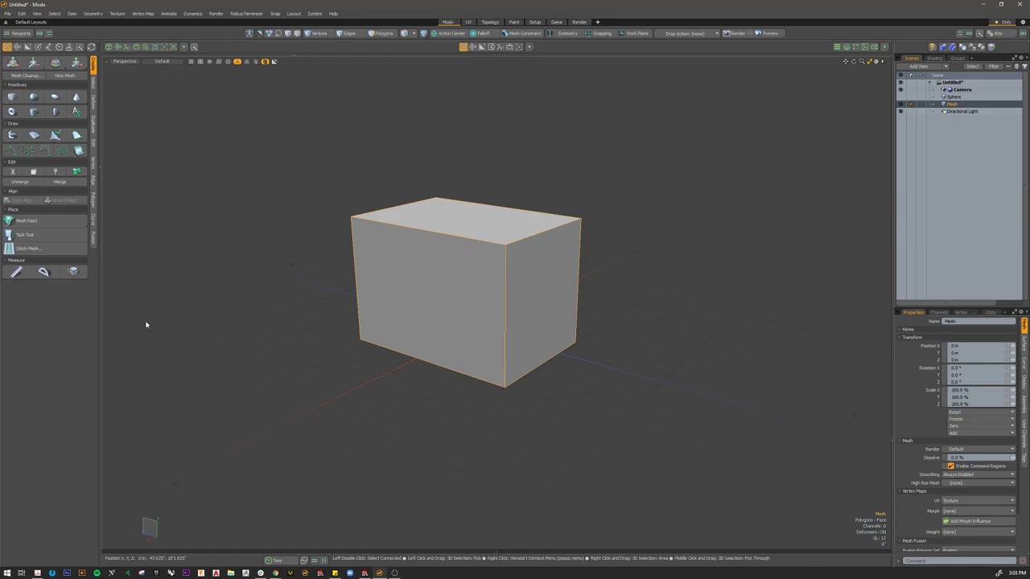
Step: Select the polygon at the box's far Z end and move it inward, shortening the box to about 39 inches
left_click(261, 294)
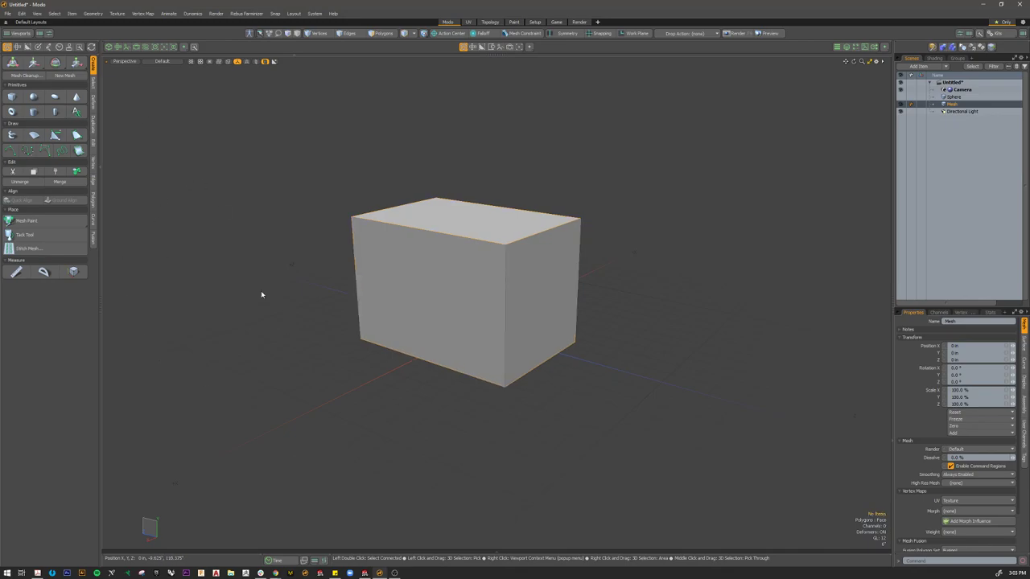
left_click(521, 351)
key("3")
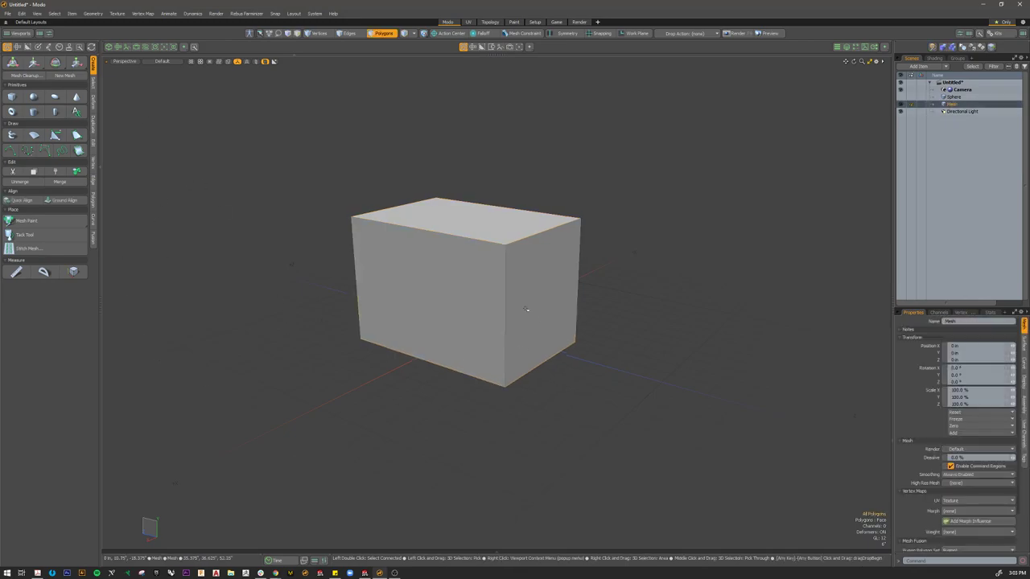
left_click(525, 313)
key("w")
left_click_drag(519, 293, 478, 283)
left_click_drag(550, 291, 572, 339, "alt")
key("Escape")
key("3")
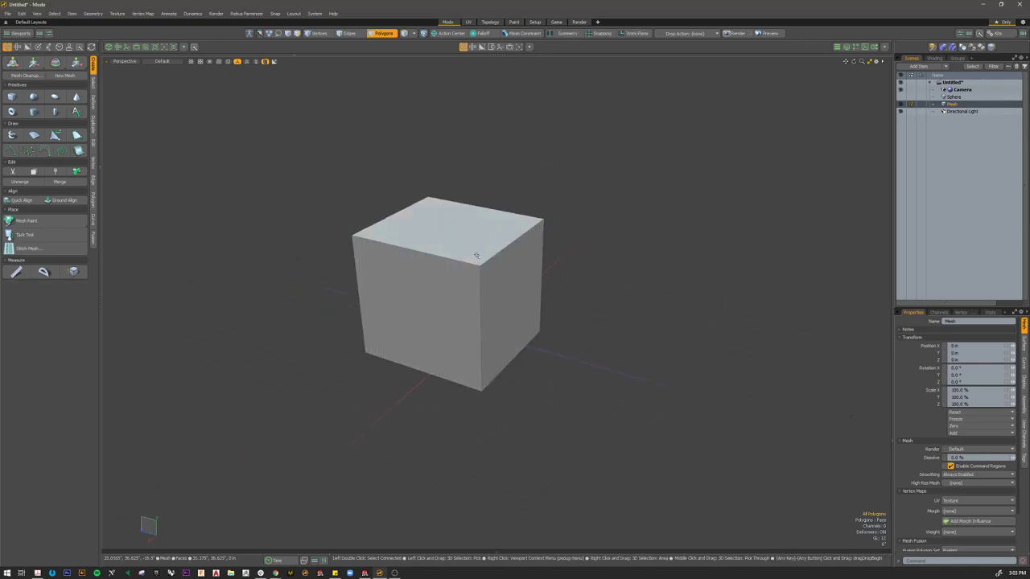
Step: Clear the face selection and examine the whole box's size from several sides with the Dimension utility
left_click(434, 313)
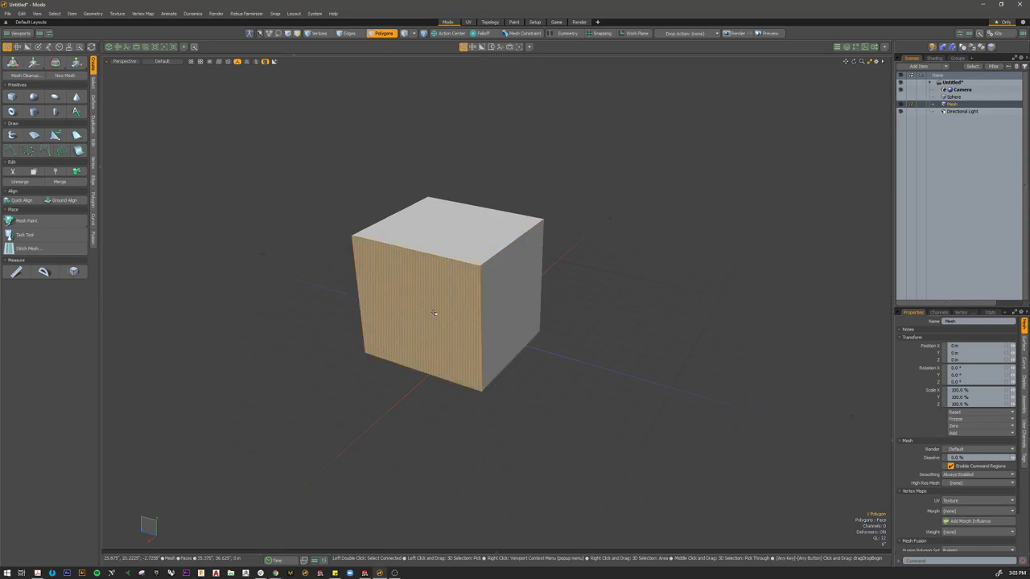
left_click(563, 331)
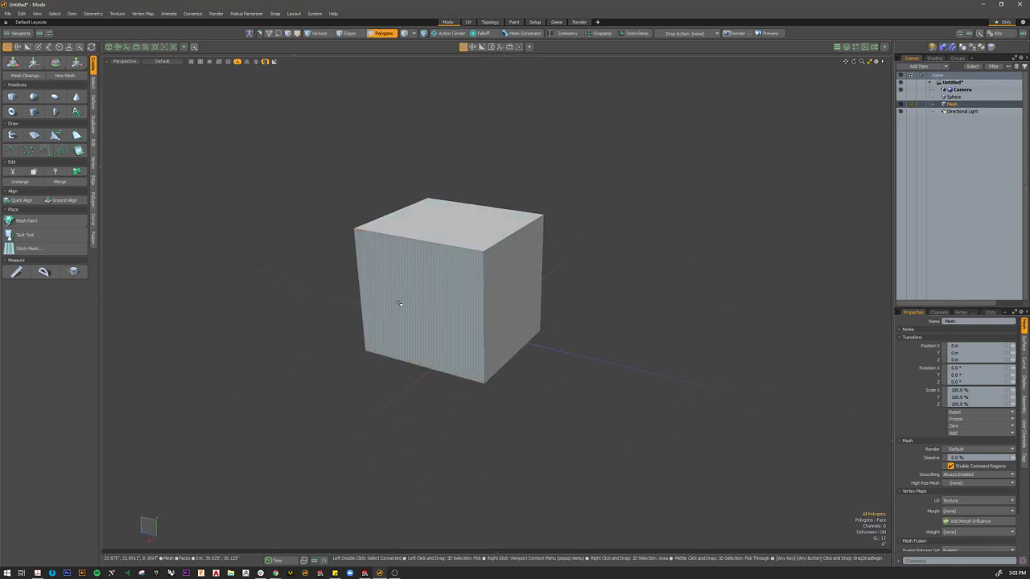
left_click(73, 272)
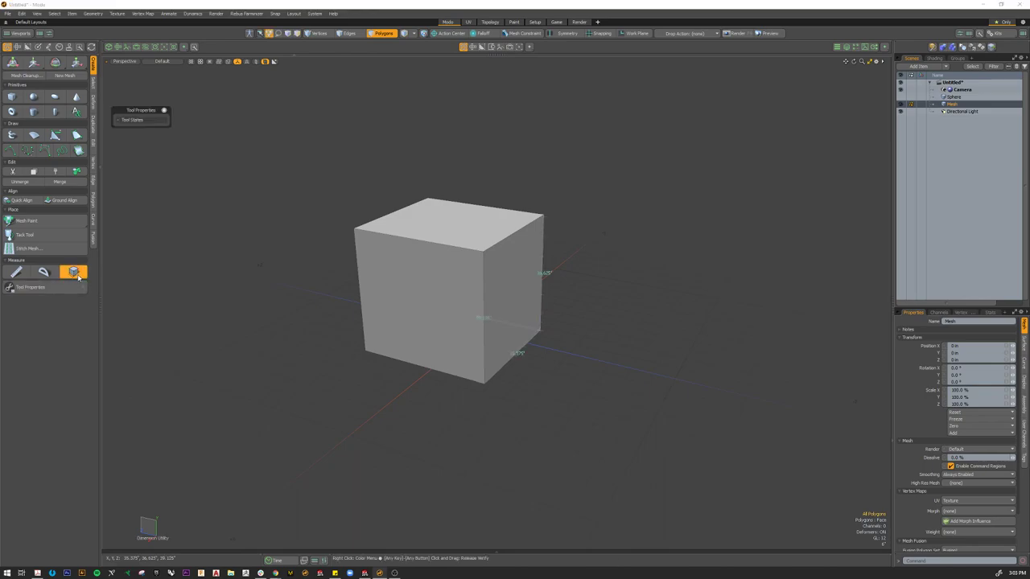
left_click_drag(306, 372, 370, 371, "alt")
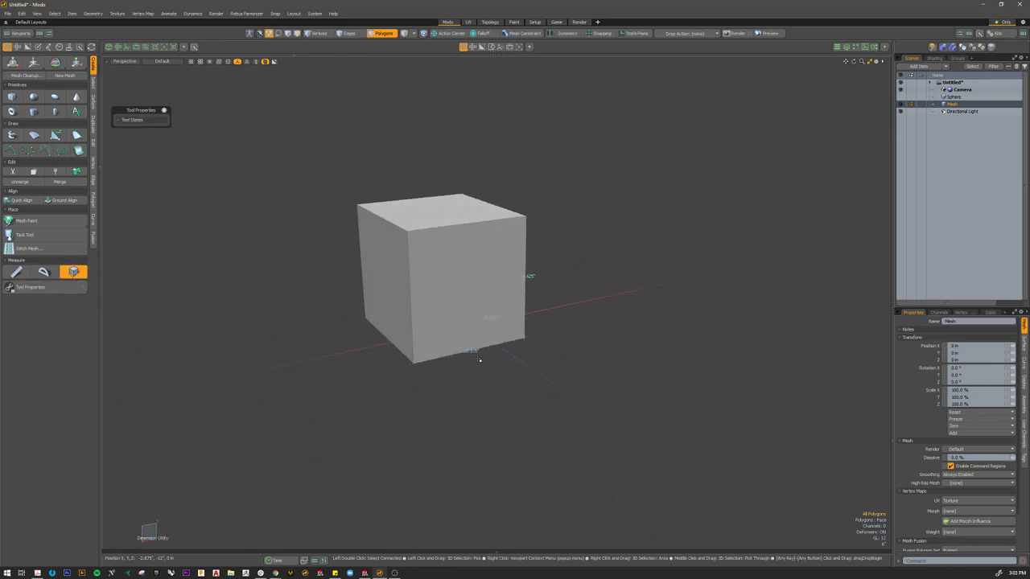
left_click_drag(593, 324, 537, 340, "alt")
scroll(464, 299, "up", 5)
scroll(504, 380, "down", 3)
left_click_drag(528, 432, 506, 407, "alt")
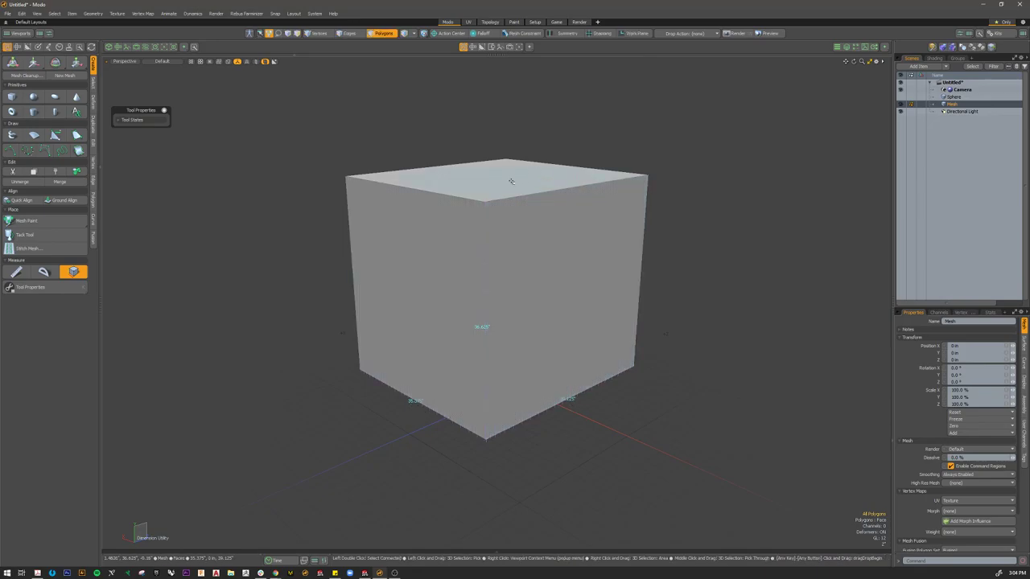
Step: Select the box's top polygon and move it down until the box is about 24.7 inches high
left_click(507, 174)
key("w")
left_click_drag(497, 148, 497, 222)
key("q")
Step: Examine the dimensions of single selected faces and of the whole box, and close the Dimension utility
left_click(434, 292)
left_click_drag(543, 355, 584, 414, "alt")
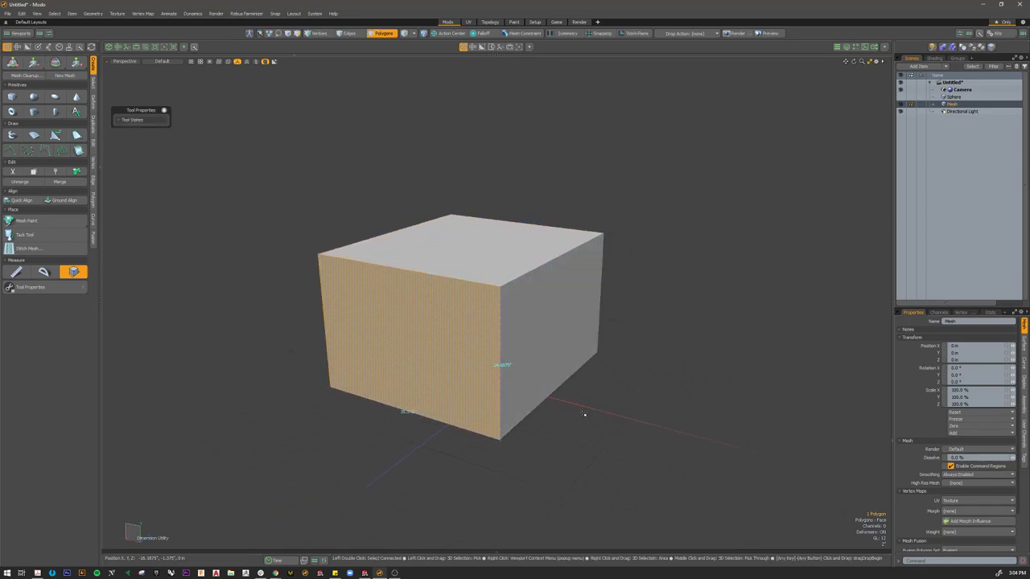
left_click_drag(398, 469, 426, 420, "alt")
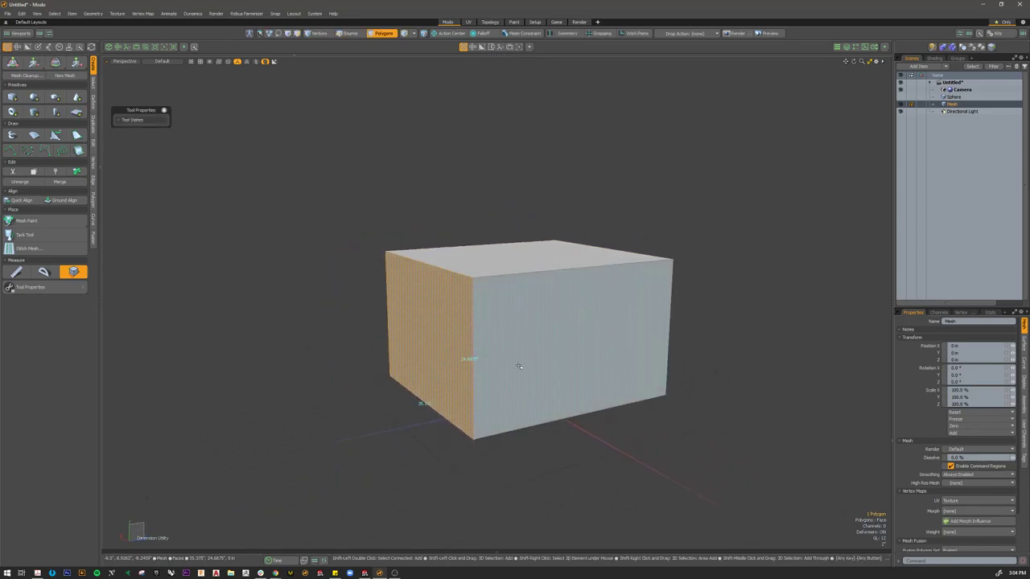
left_click_drag(492, 257, 505, 272, "alt")
double_click(506, 271)
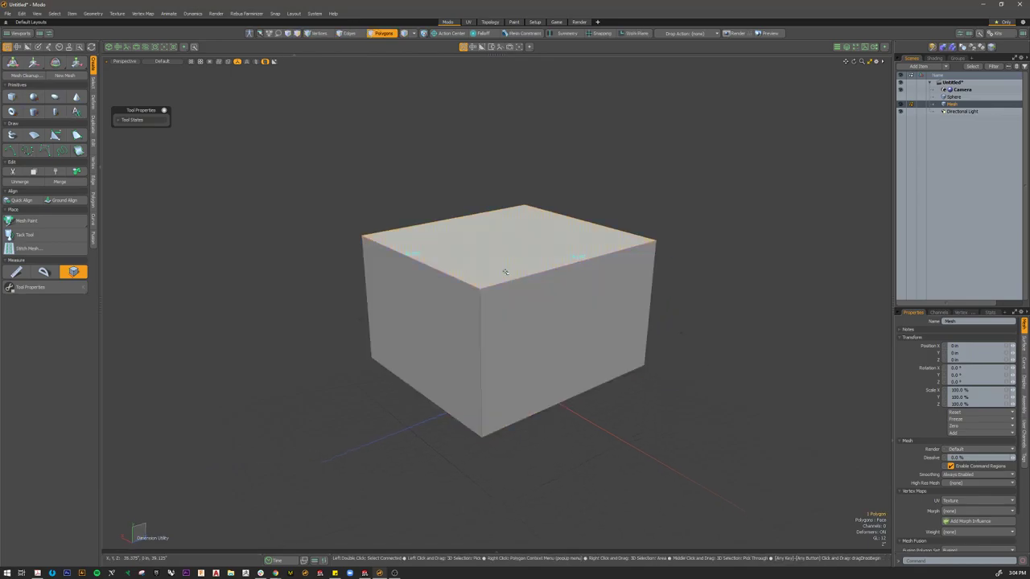
left_click_drag(551, 432, 551, 489, "alt")
left_click(551, 488)
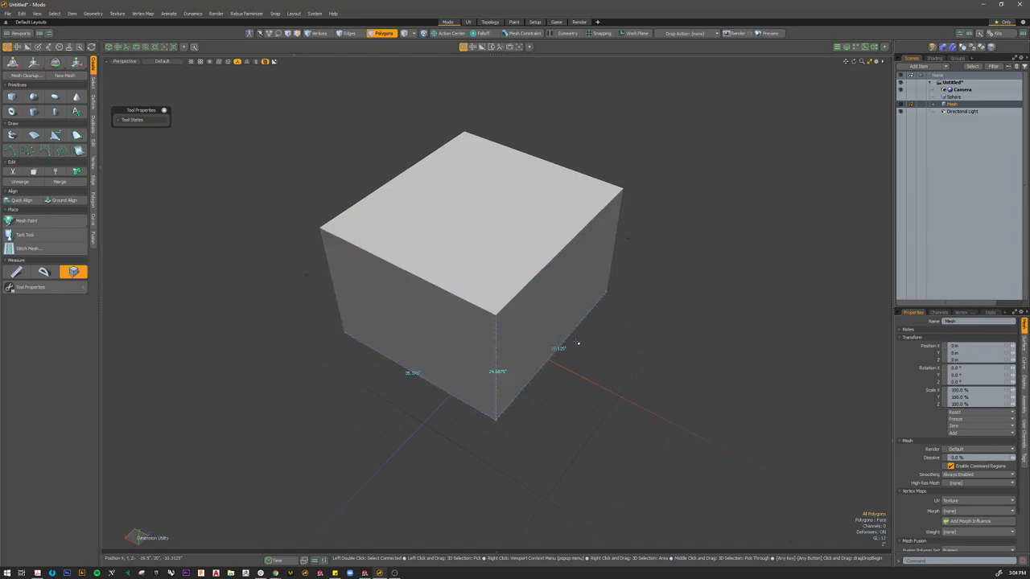
left_click_drag(564, 407, 523, 334, "alt")
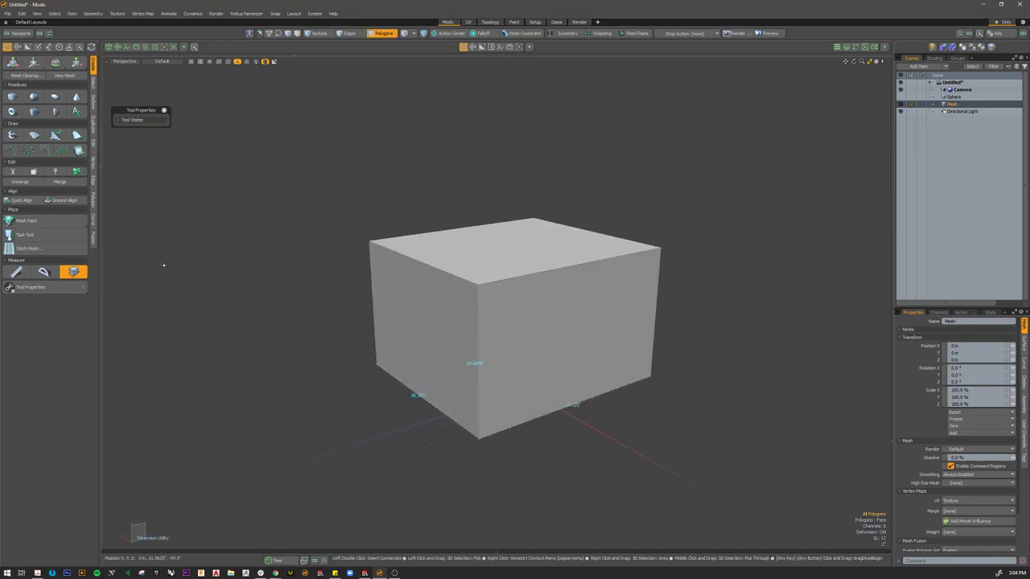
left_click(70, 273)
left_click(74, 274)
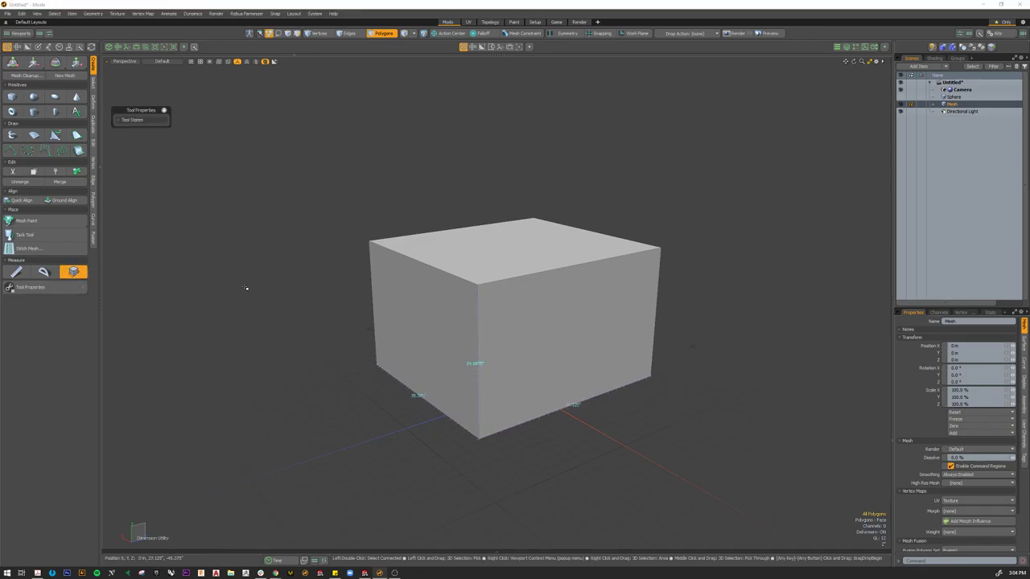
key("space")
Step: Move the box's end polygon outward by -12.25 inches along Z and leave the Move tool
left_click_drag(340, 357, 581, 266, "alt")
scroll(434, 354, "down", 3)
key("3")
left_click_drag(484, 300, 508, 367, "alt")
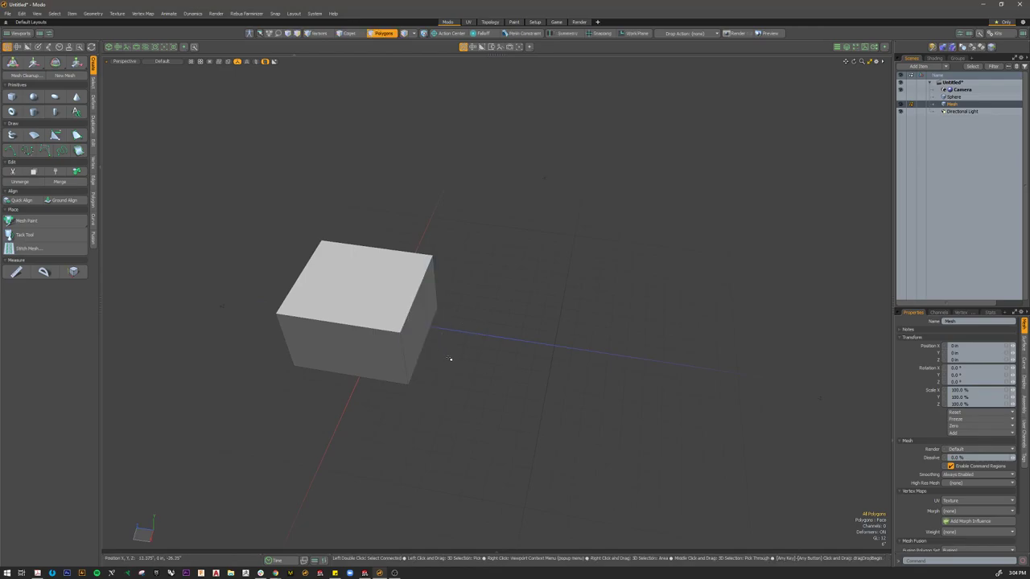
left_click_drag(398, 350, 465, 322, "alt")
key("3")
left_click(465, 322)
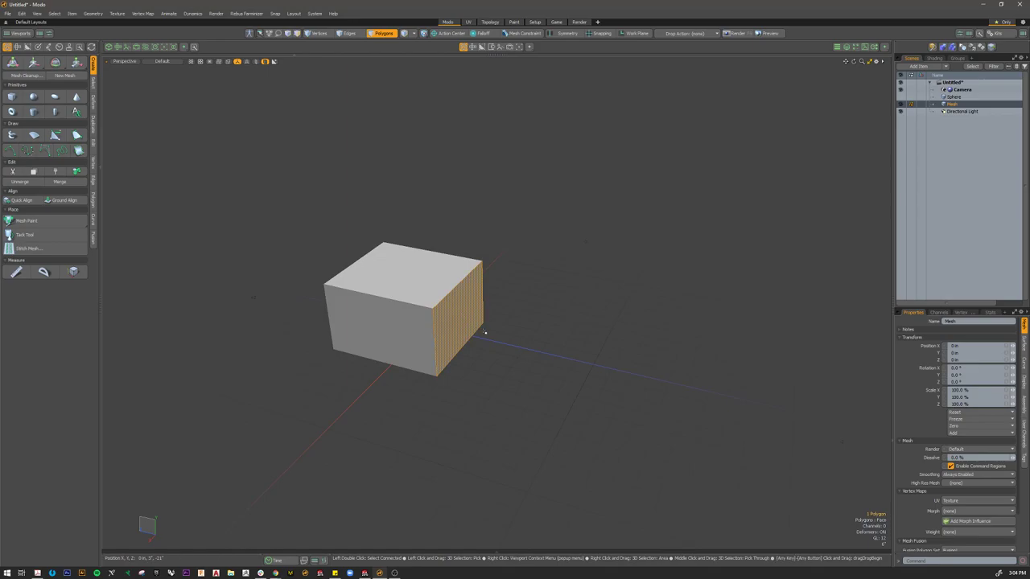
key("w")
left_click_drag(464, 286, 490, 285)
left_click_drag(568, 322, 546, 331, "alt")
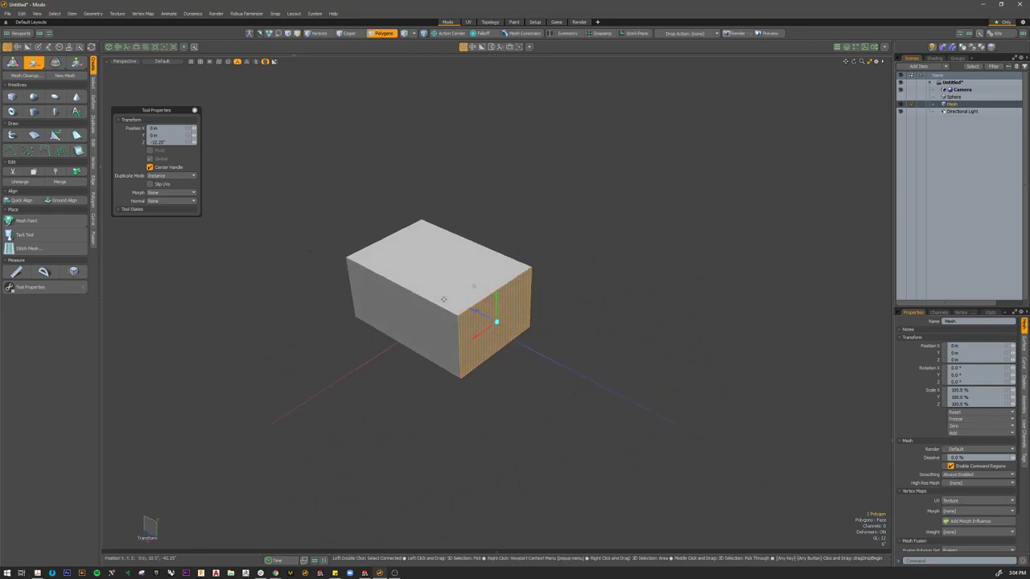
key("space")
Step: Switch to vertex selection, add two empty mesh items and select the box's mesh item
key("1")
left_click_drag(441, 359, 453, 347, "alt")
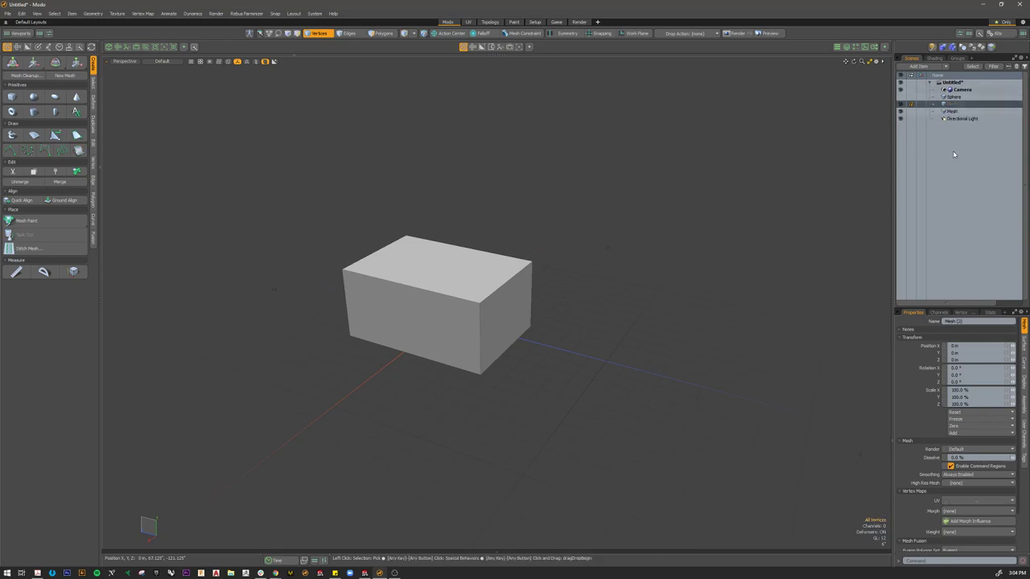
left_click(953, 114)
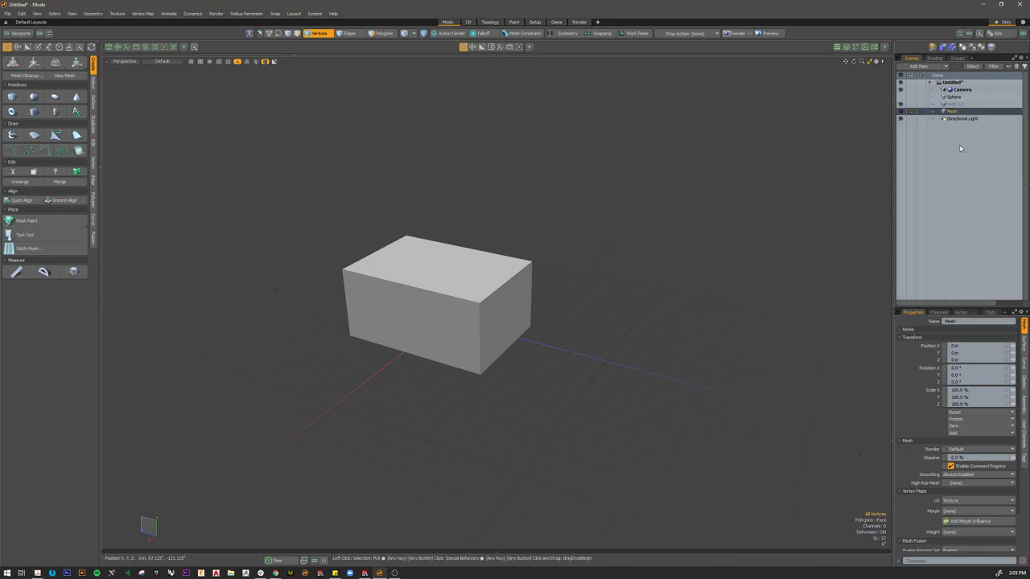
left_click(961, 119)
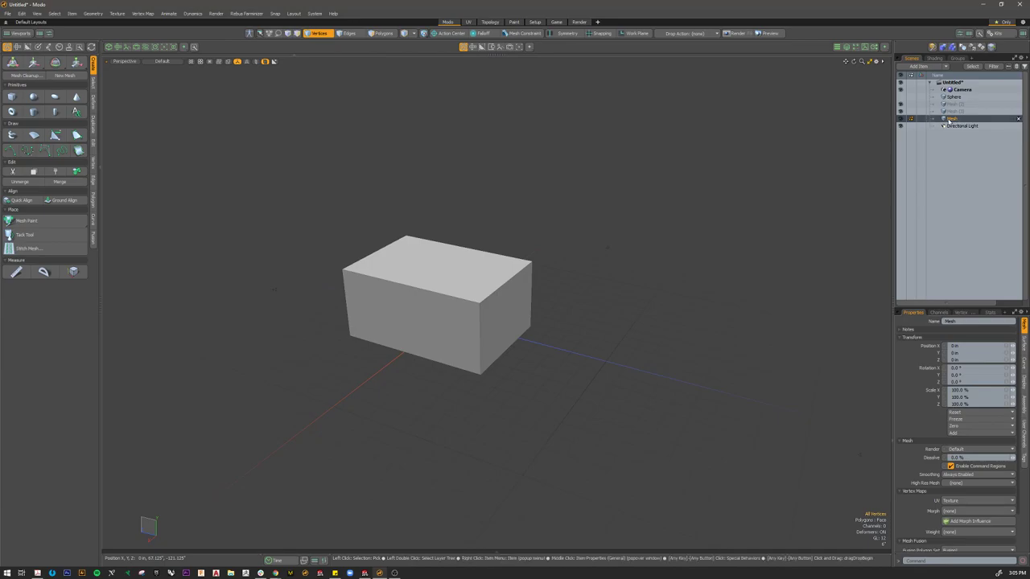
Step: Rename the box's mesh item as box
double_click(951, 120)
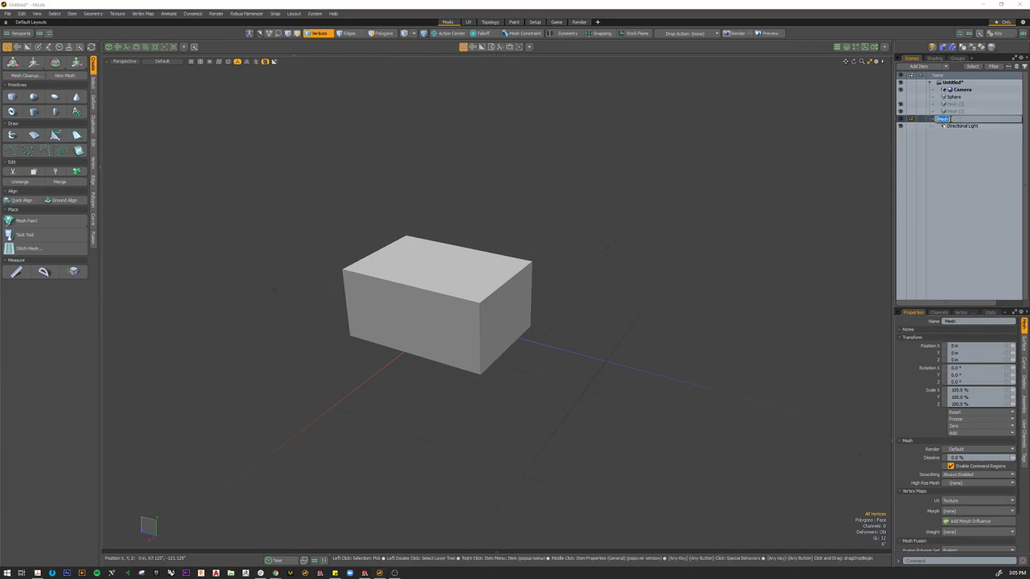
type("Box")
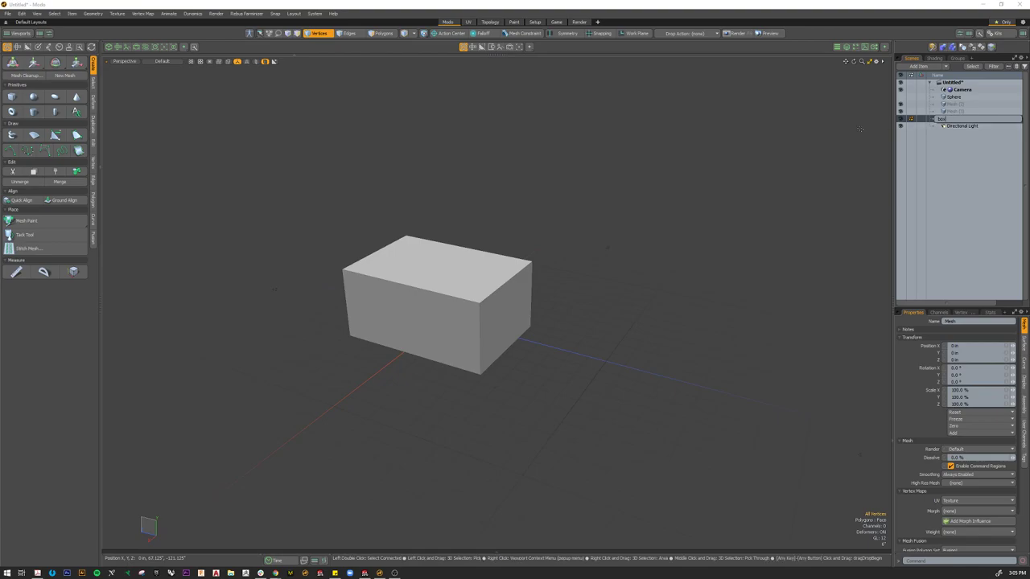
key("Return")
Step: Create a torus beside the box in the adjacent empty mesh item, ring radius about 17.4 inches and height about 8.6 inches
left_click(947, 113)
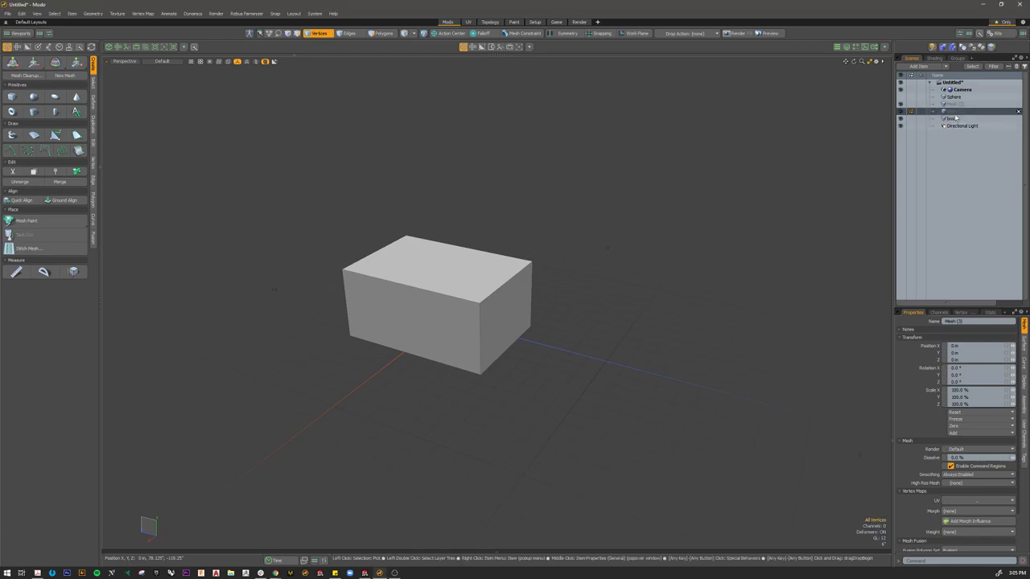
left_click(20, 112)
left_click_drag(603, 235, 484, 304, "alt")
key("space")
left_click_drag(535, 353, 534, 327)
left_click_drag(595, 306, 623, 275, "alt")
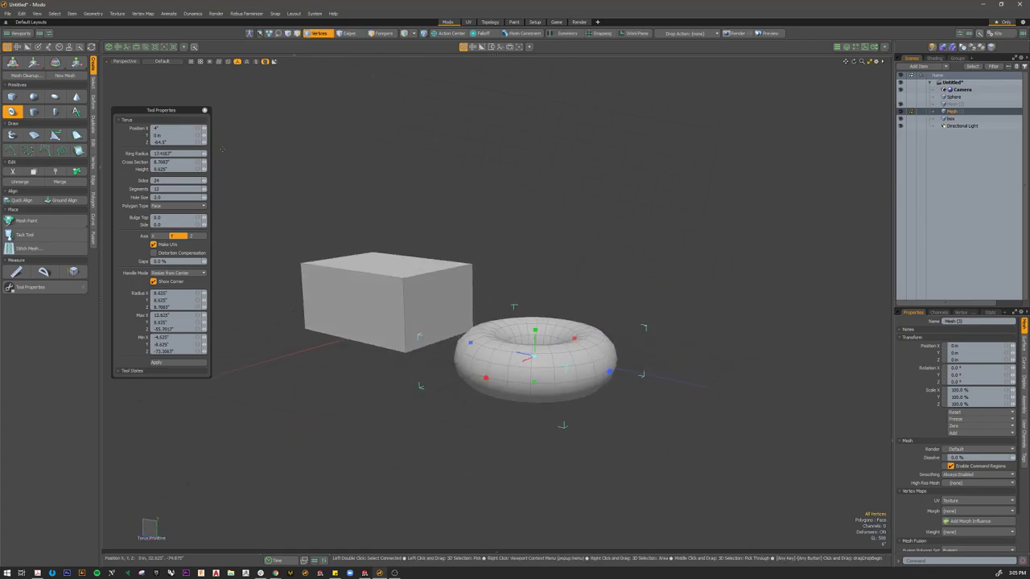
key("Return")
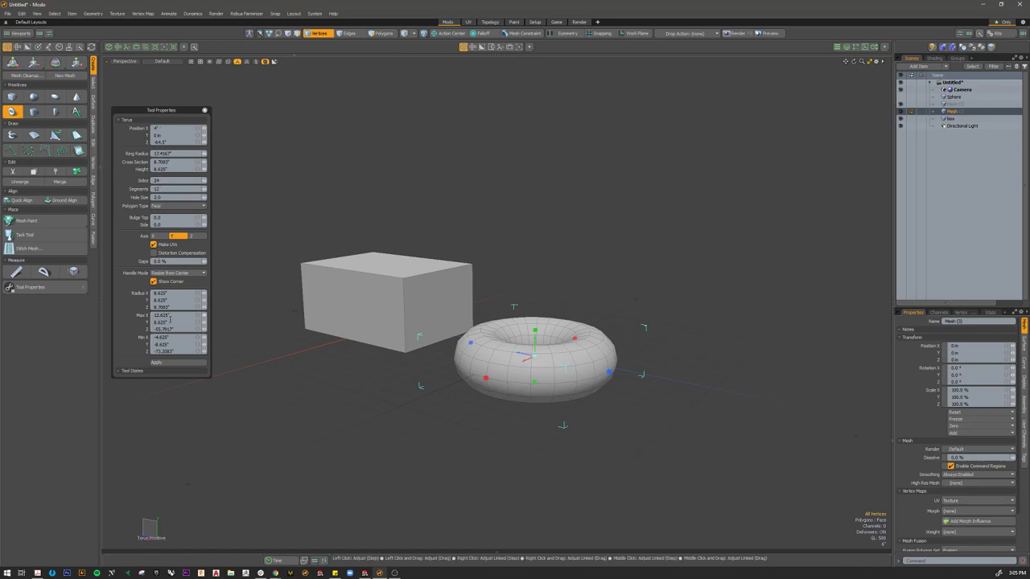
left_click_drag(161, 110, 171, 88)
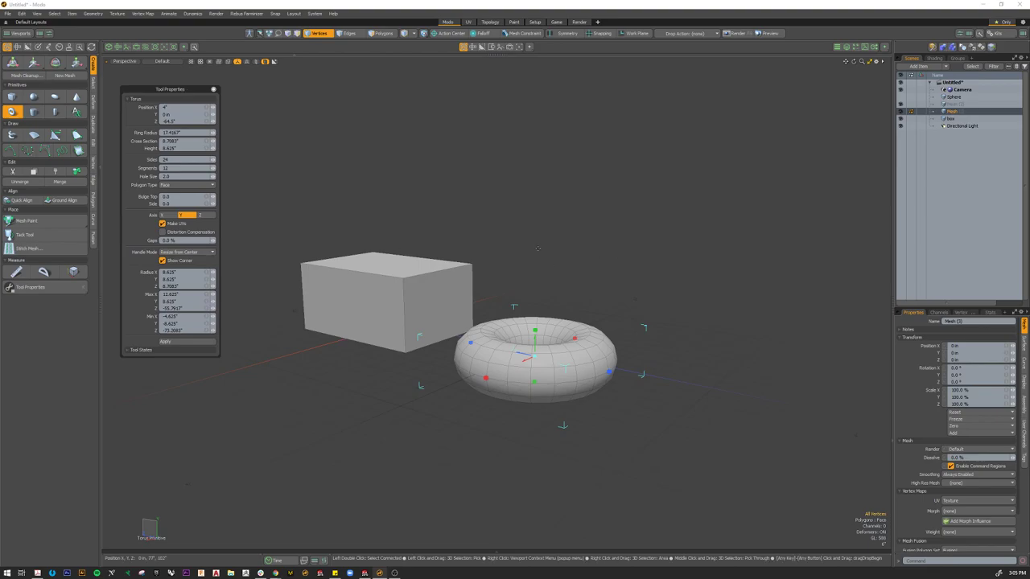
key("space")
Step: Rename the torus's mesh item as donuts
left_click_drag(529, 264, 647, 255, "alt")
double_click(951, 112)
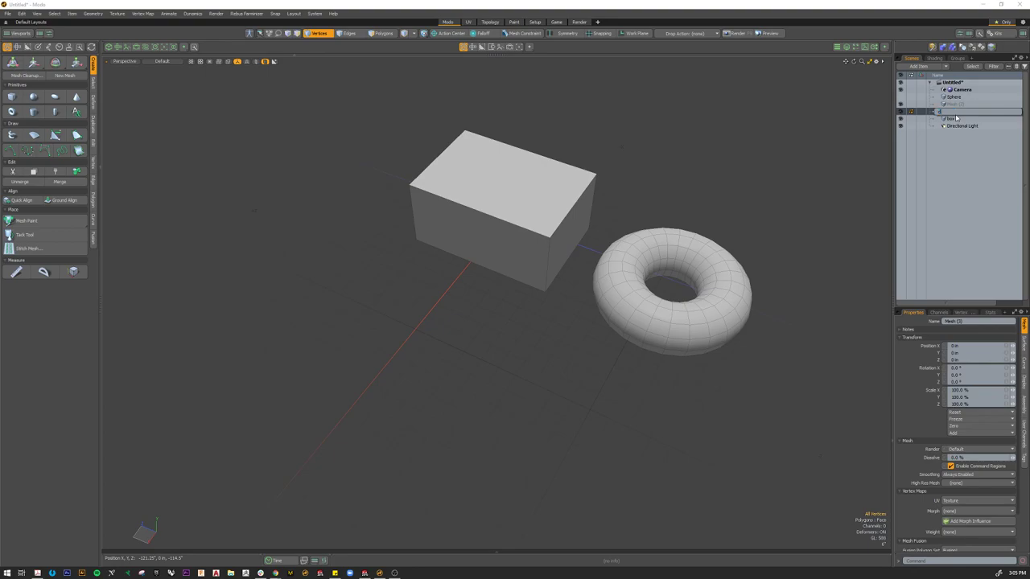
type("donuts")
key("Return")
Step: Add a second torus near the box in the donuts mesh item, stretched vertically to a height of about 20.9 inches
left_click_drag(786, 149, 572, 181, "alt")
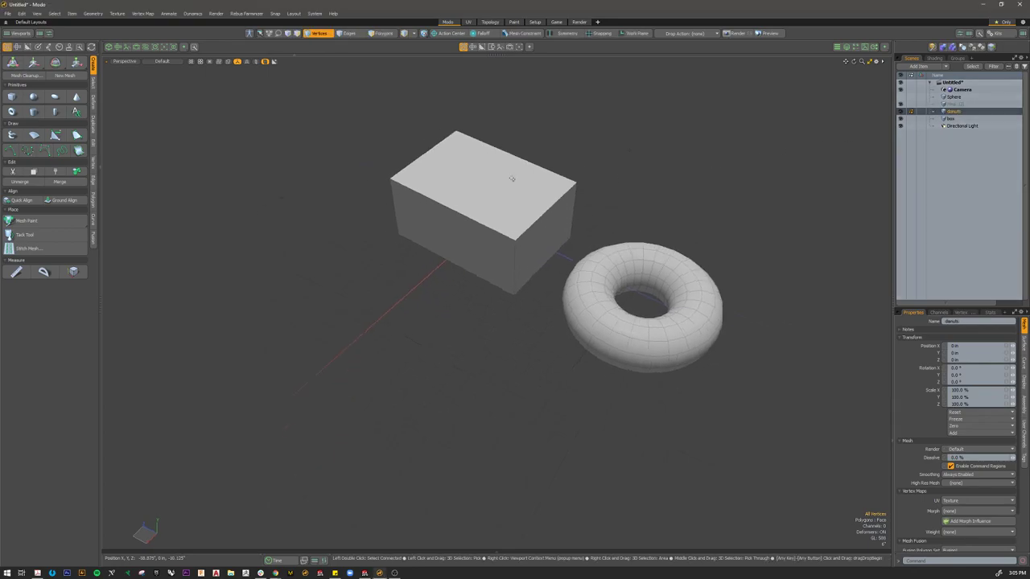
left_click(12, 111)
left_click_drag(345, 339, 450, 337)
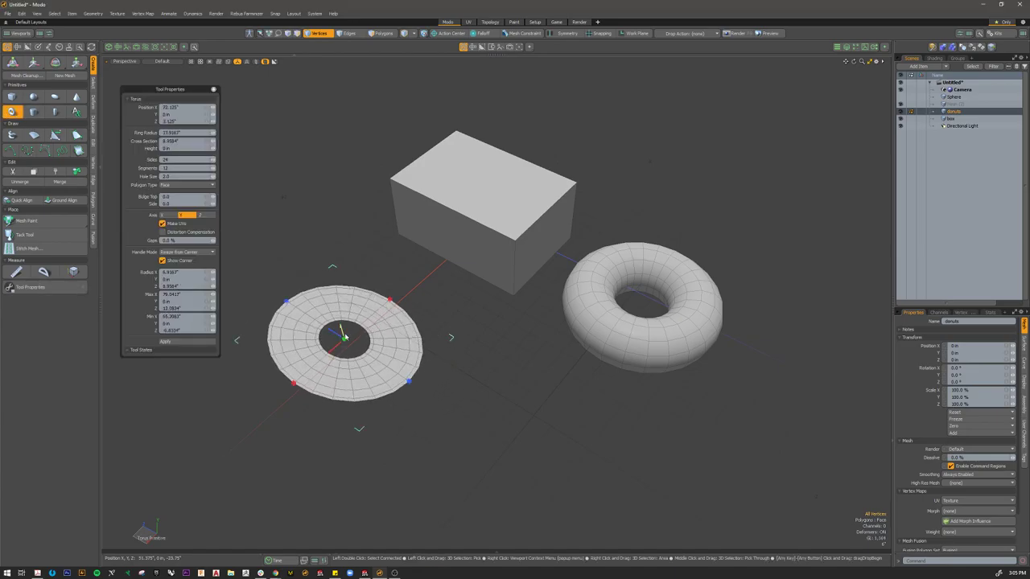
left_click_drag(344, 338, 346, 257)
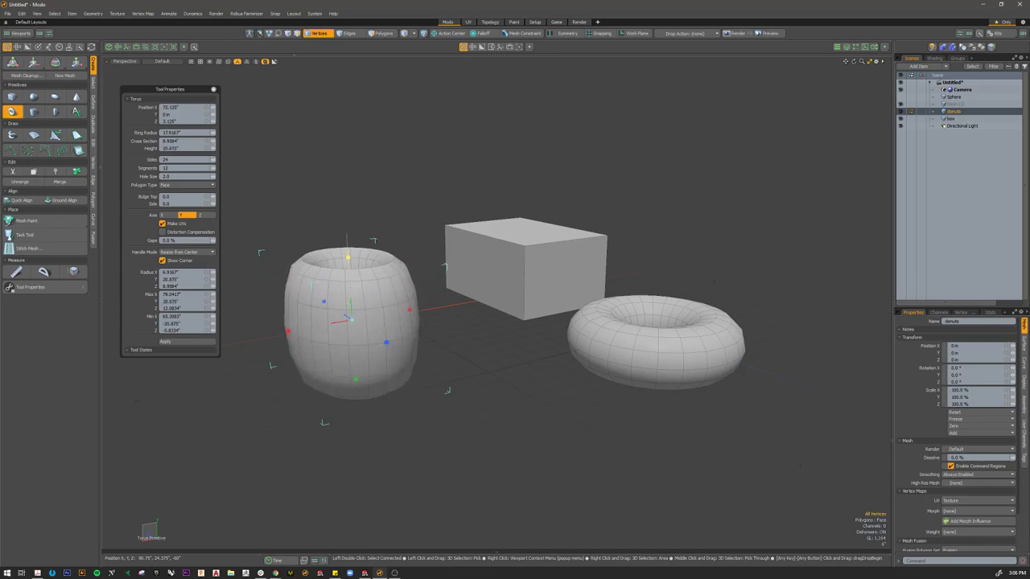
key("space")
left_click_drag(441, 342, 517, 387, "alt")
scroll(537, 379, "down", 3)
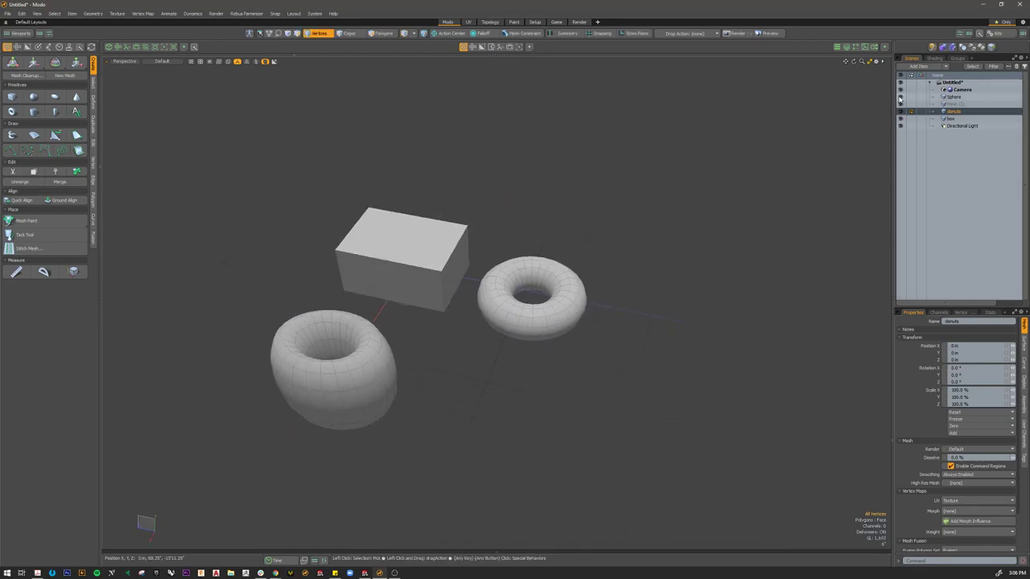
Step: Select the box mesh item and move the box along the Z axis, away from the sphere
left_click(949, 118)
key("w")
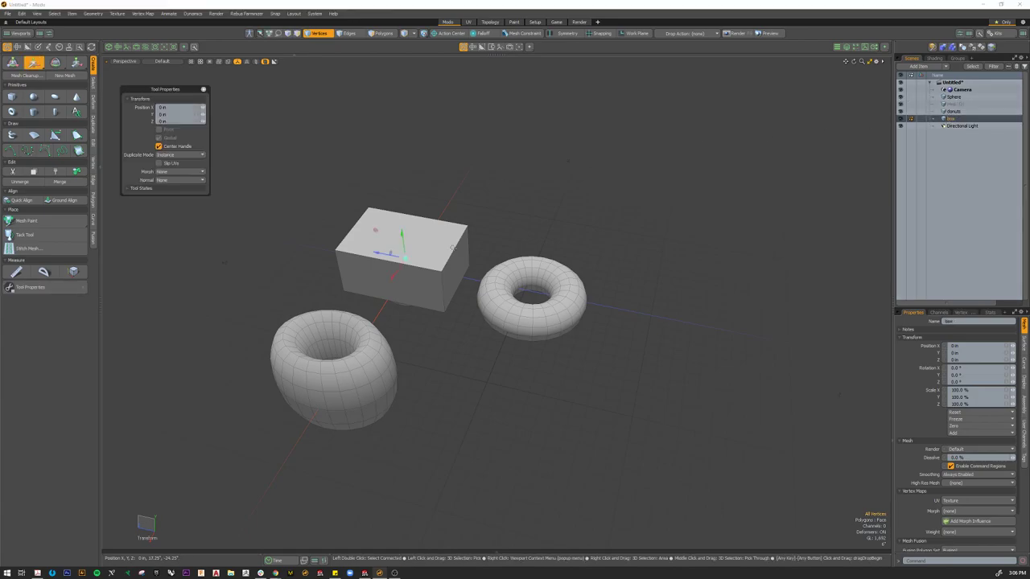
left_click_drag(384, 251, 272, 233)
key("q")
left_click_drag(527, 291, 668, 291, "alt+shift")
key("1")
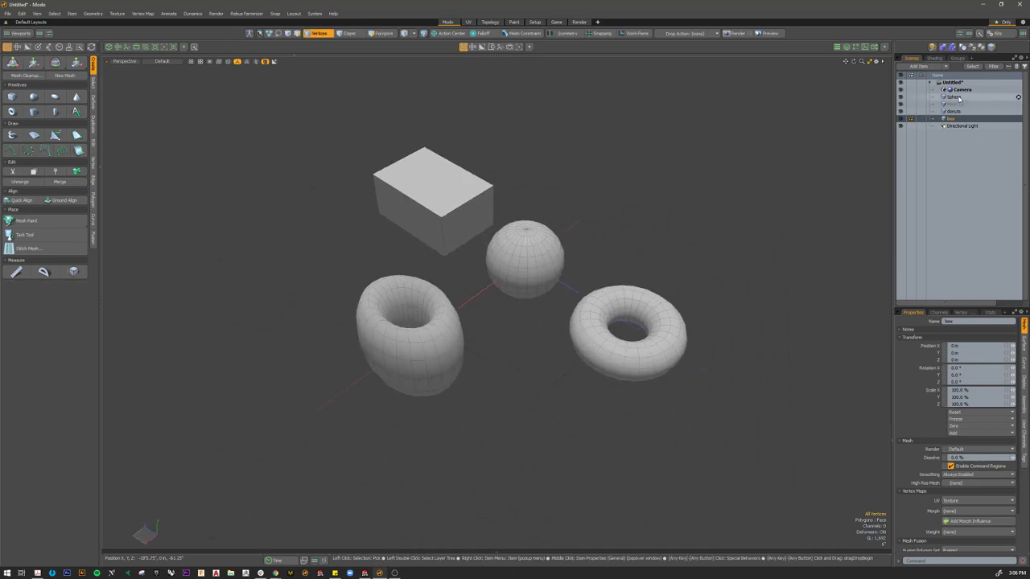
Step: Switch to item selection and select the sphere, donuts and box mesh items in turn
left_click(957, 97)
key("3")
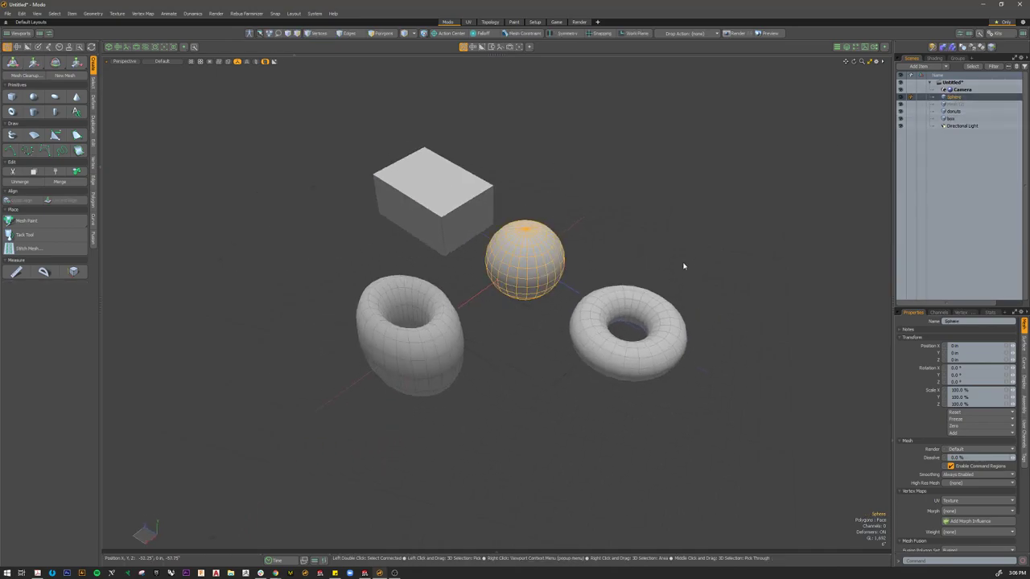
left_click(640, 288)
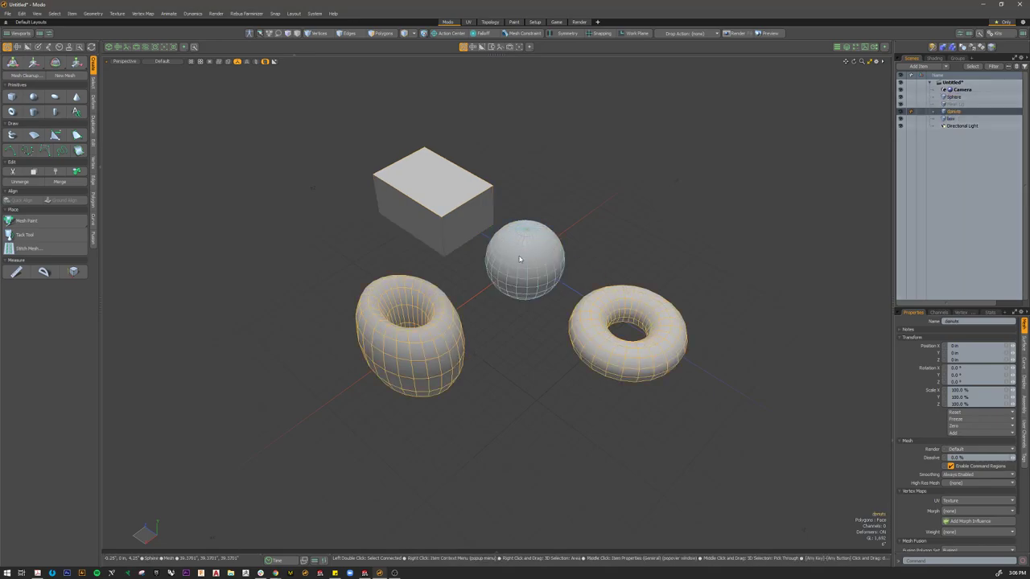
left_click(958, 119)
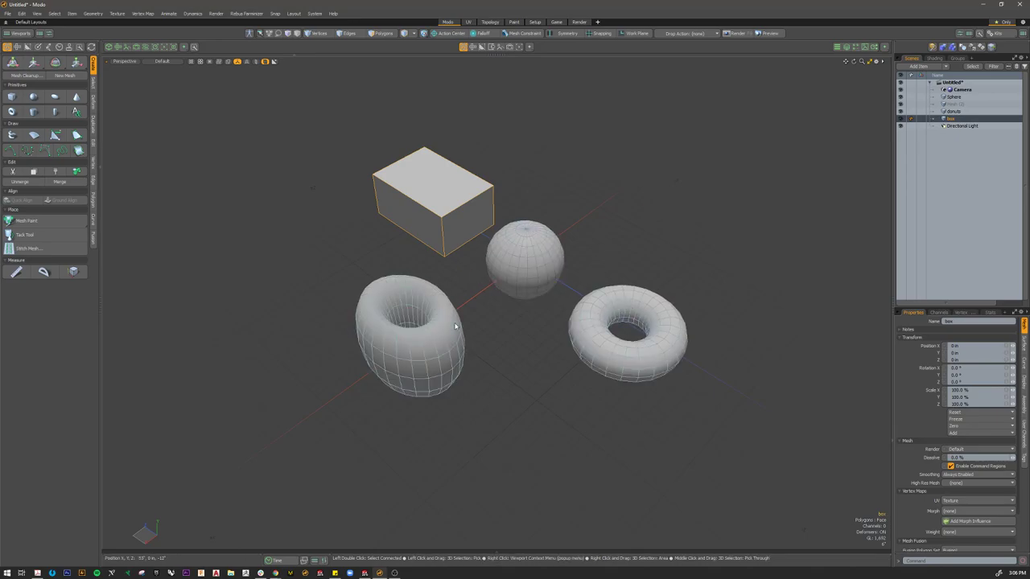
Step: Create a cylinder beside the box in the box mesh item, radius about 15 inches and height about 71 inches
left_click_drag(621, 253, 658, 372, "alt")
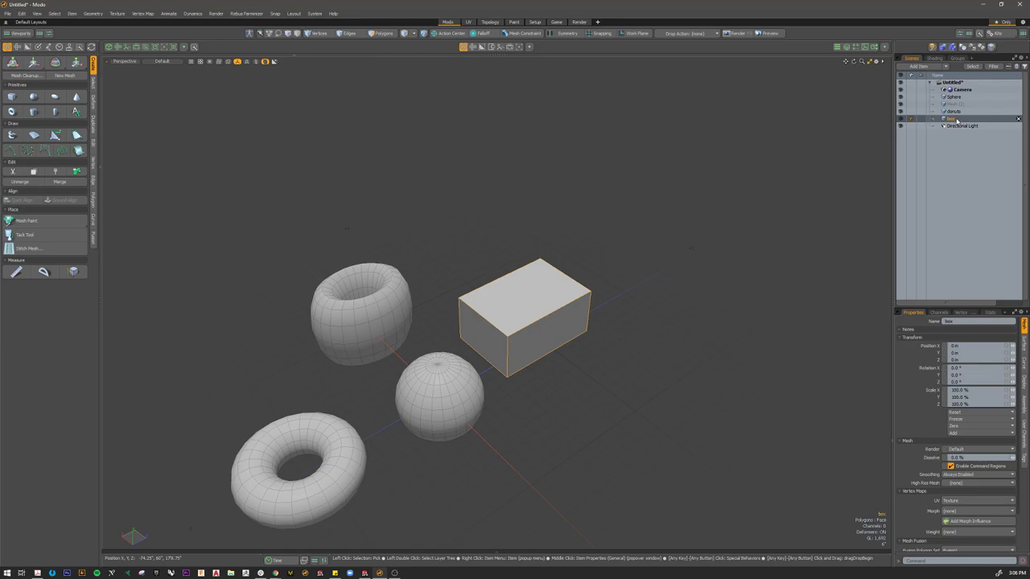
left_click_drag(572, 367, 593, 344, "alt")
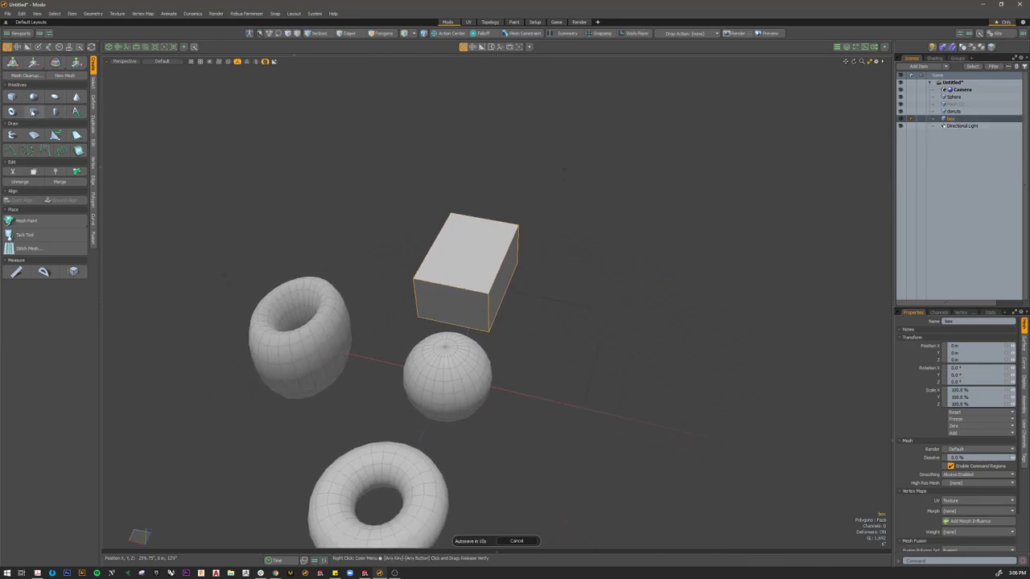
left_click(32, 113)
left_click_drag(605, 300, 607, 170)
left_click_drag(687, 268, 636, 252, "alt+shift")
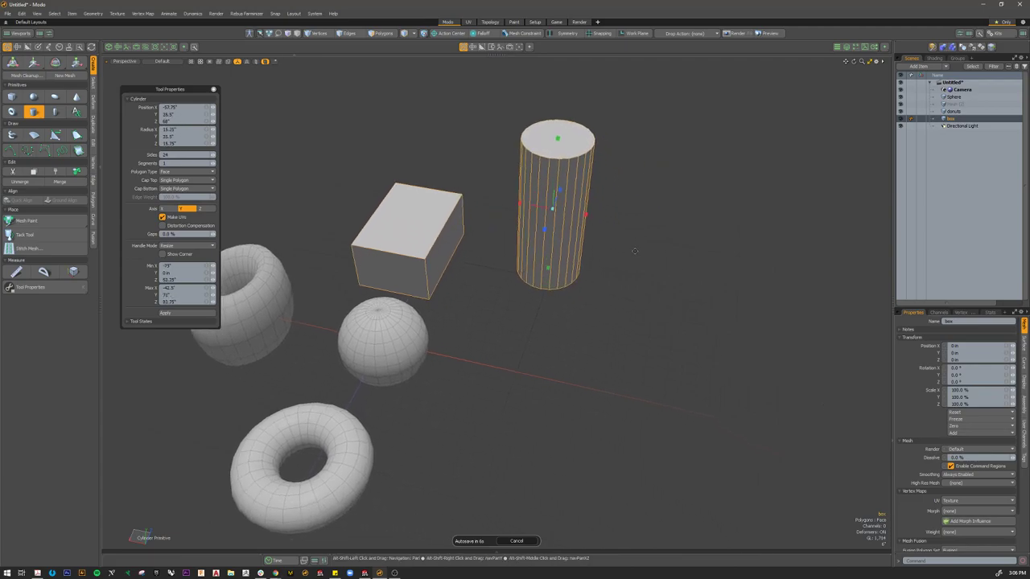
key("space")
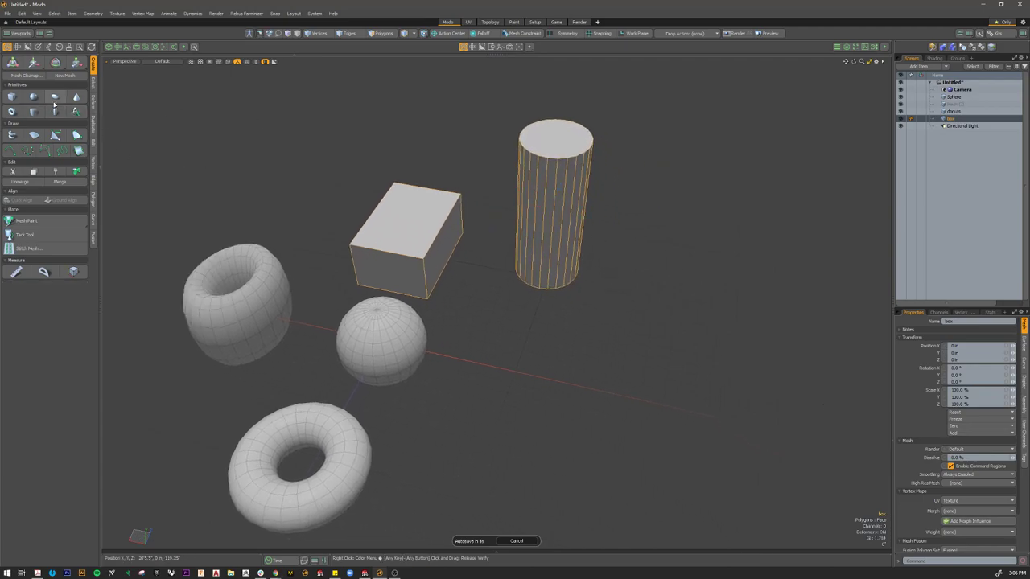
Step: Add a flattened sphere beside the cylinder in the same mesh item, radius about 19 inches in X and 13 inches in Z
left_click(33, 96)
left_click_drag(650, 298, 654, 271)
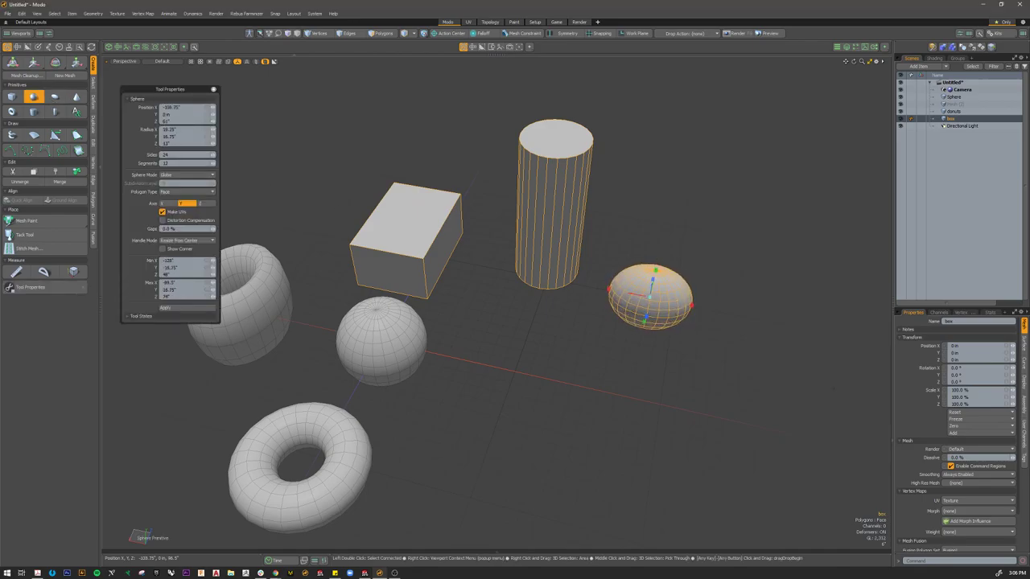
key("space")
Step: Add an upright cone in front of the cylinder, between the two spheres, in the same mesh item
left_click(76, 96)
left_click_drag(518, 367, 521, 260)
mouse_move(595, 406)
left_mouse_down("alt")
mouse_move(525, 347)
mouse_move(598, 391)
mouse_move(587, 421)
left_mouse_up("alt")
key("space")
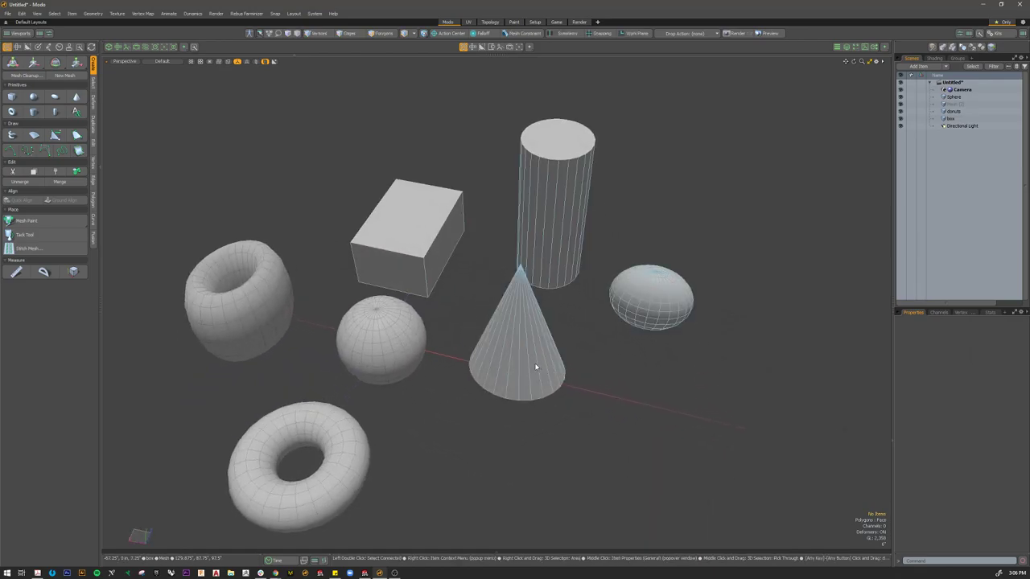
Step: Select the box mesh item and examine from several angles which shapes belong to it
left_click(902, 119)
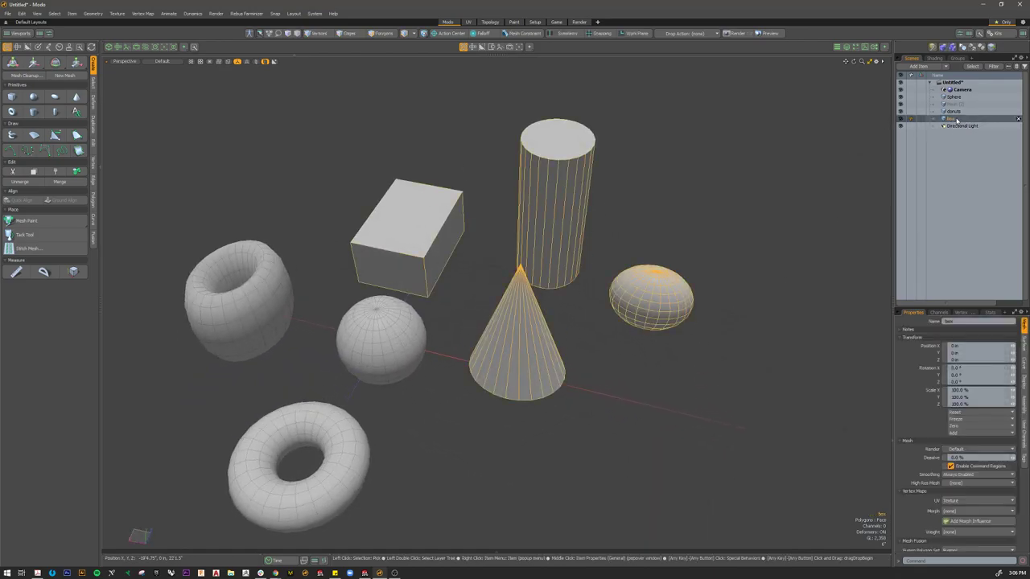
left_click(625, 248)
left_click_drag(602, 191, 483, 217, "alt")
left_click(472, 217)
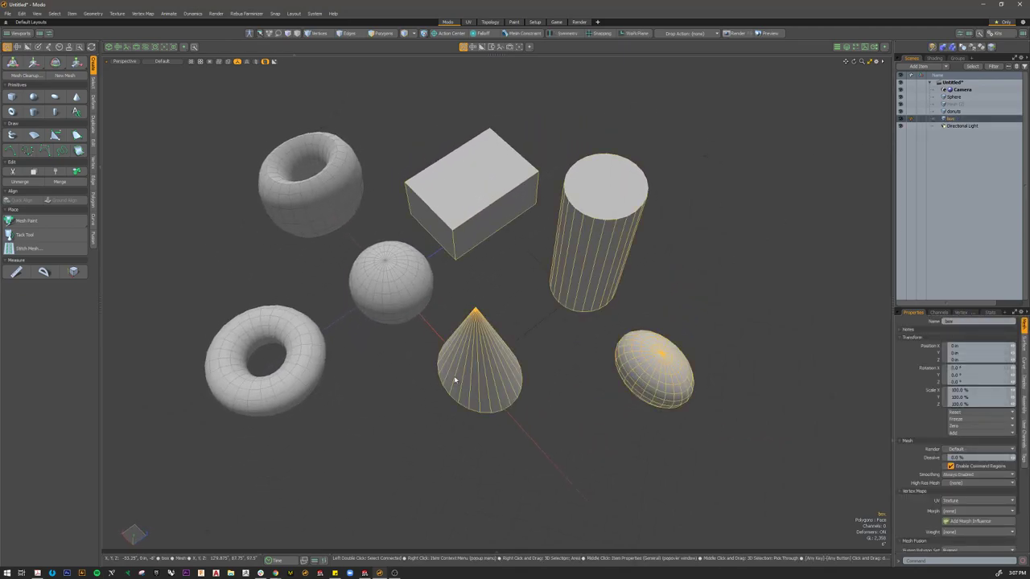
left_click_drag(521, 431, 618, 397, "alt")
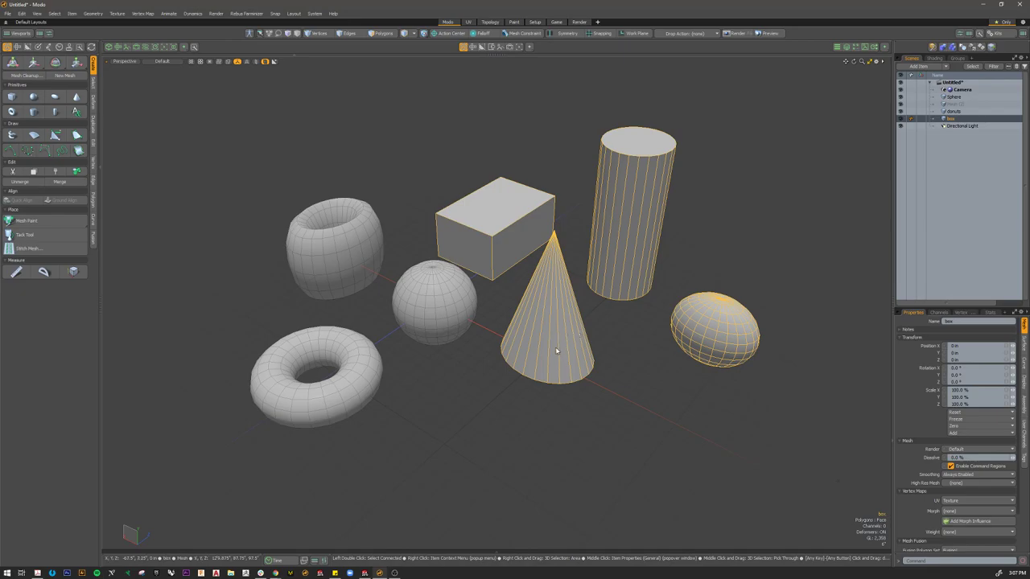
left_click_drag(672, 238, 614, 243, "alt")
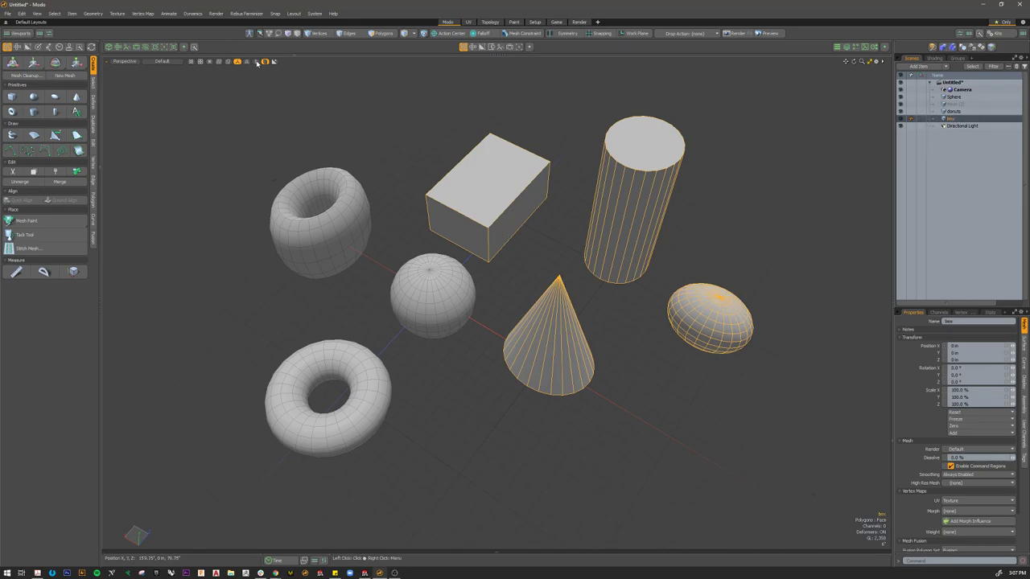
Step: Switch to polygon selection, paint-select faces across the cone, flattened sphere, box and cylinder, and clear the selection
left_click(383, 33)
left_click(619, 217)
left_click(551, 354)
left_click_drag(550, 354, 570, 359)
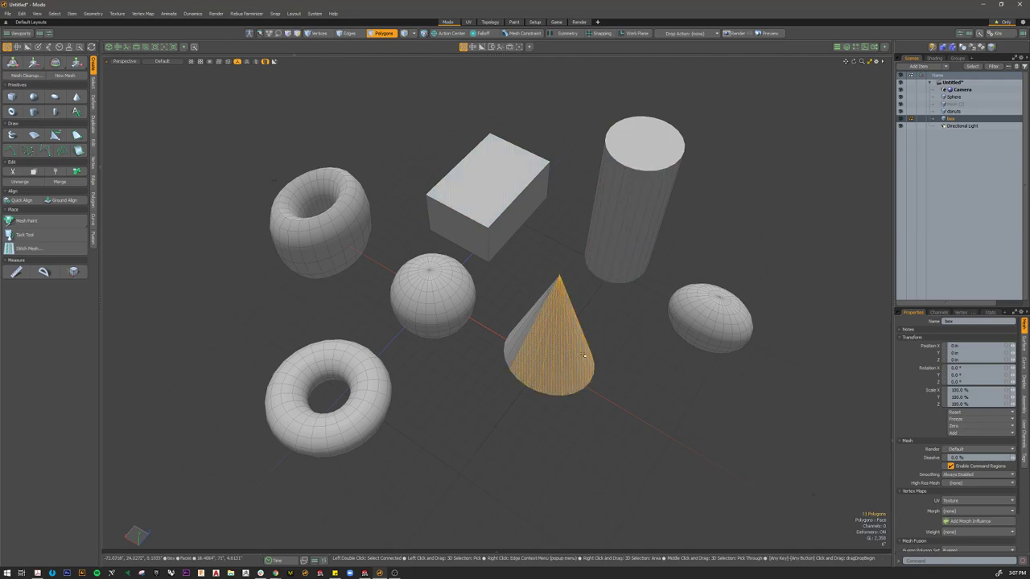
left_click_drag(720, 305, 717, 333)
mouse_move(507, 173)
left_mouse_down()
mouse_move(458, 225)
mouse_move(600, 218)
mouse_move(633, 230)
left_mouse_up()
left_click_drag(694, 299, 720, 325)
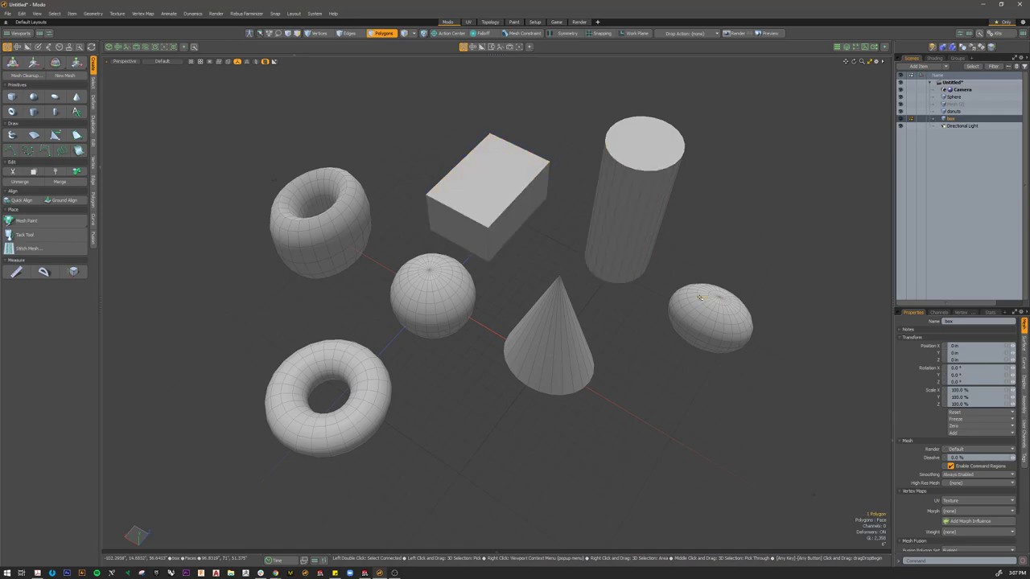
left_click_drag(586, 340, 579, 346)
left_click_drag(606, 248, 595, 221)
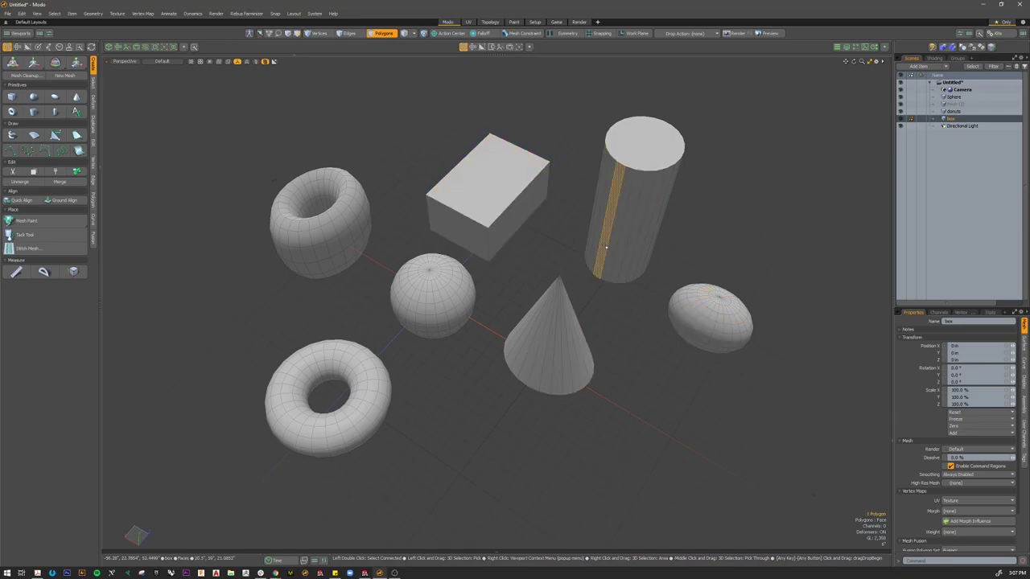
mouse_move(531, 209)
left_mouse_down()
mouse_move(518, 230)
mouse_move(462, 233)
left_mouse_up()
left_click(443, 325)
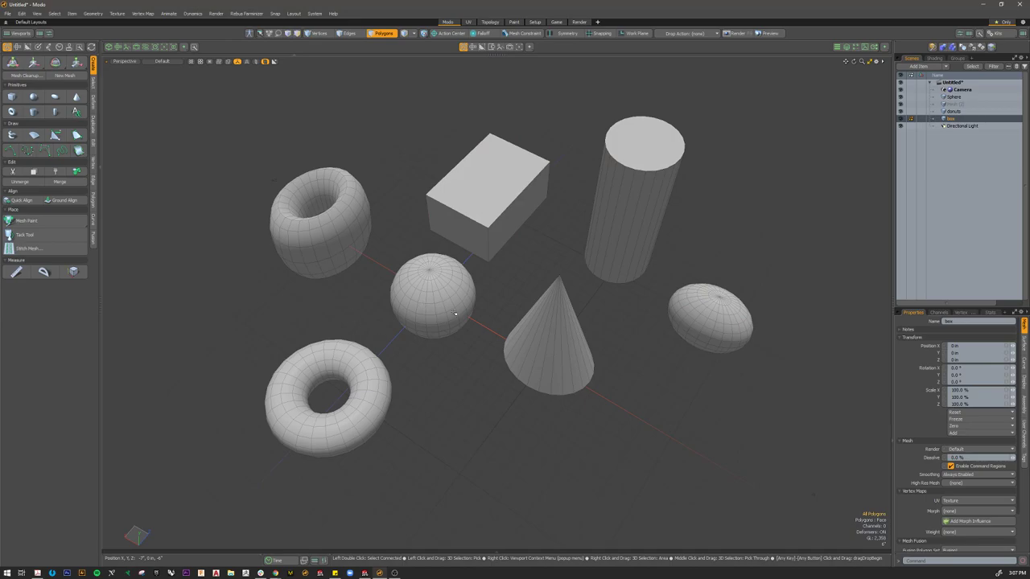
Step: Select the donuts mesh item, paint-select faces on the taller torus and clear the face selection
left_click(953, 112)
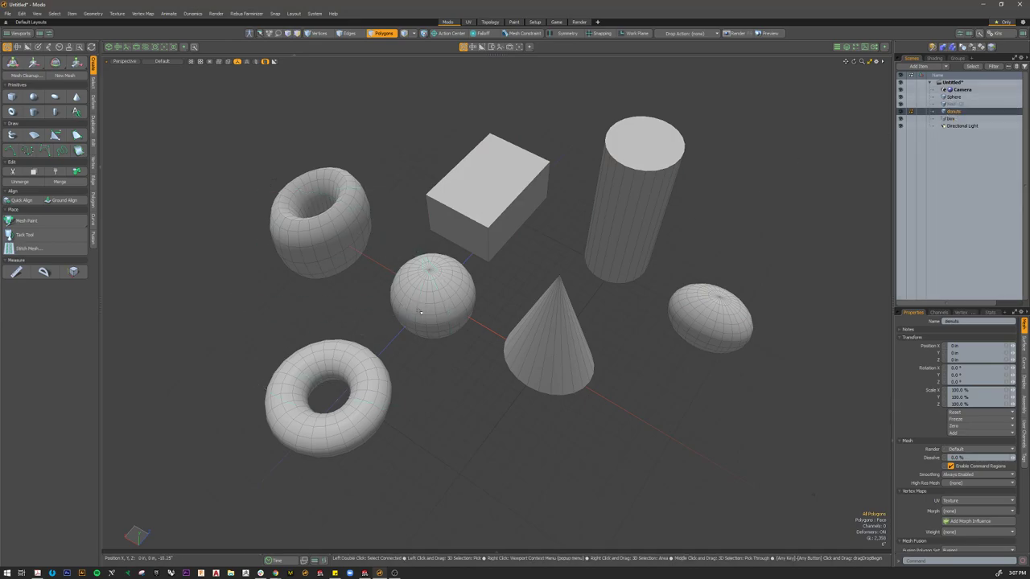
left_click_drag(334, 193, 368, 235)
left_click(402, 241)
mouse_move(674, 362)
left_mouse_down("alt")
mouse_move(672, 338)
mouse_move(606, 306)
mouse_move(630, 314)
left_mouse_up("alt")
scroll(490, 366, "down", 2)
left_click_drag(487, 367, 515, 369, "alt")
left_click_drag(515, 369, 563, 392, "alt")
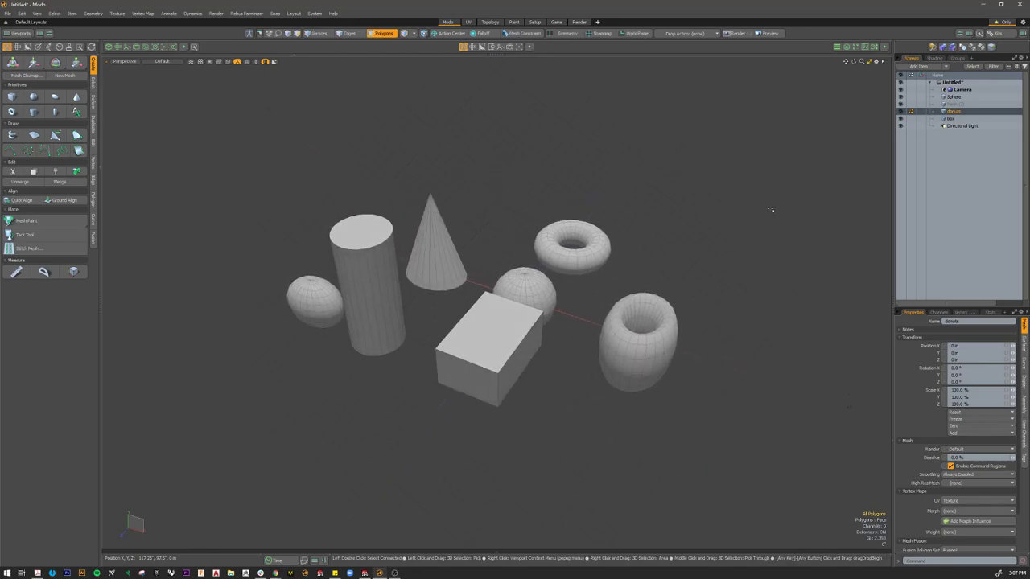
left_click_drag(661, 267, 505, 368, "alt")
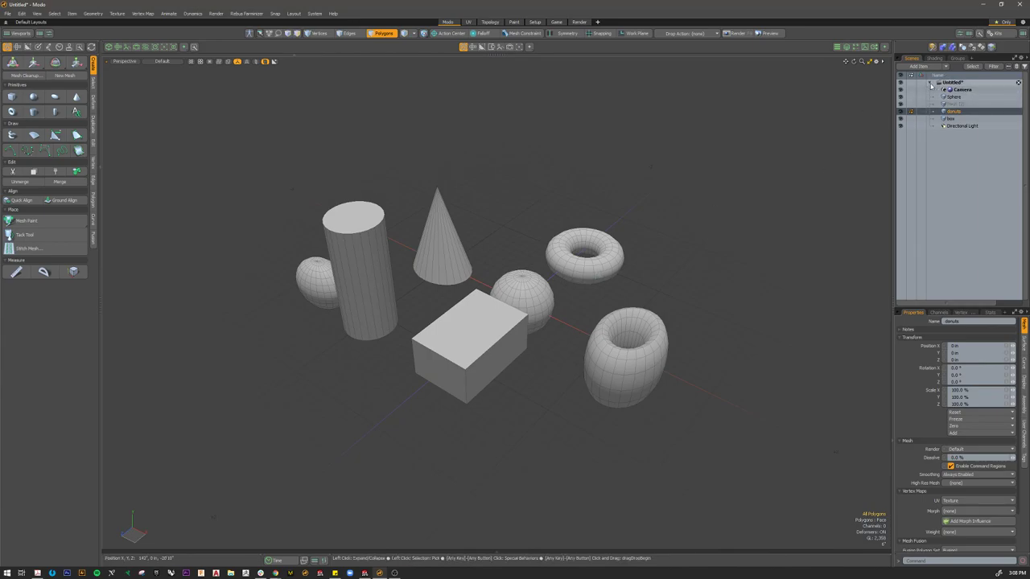
Step: Collapse the current scene in the item list and create a new empty scene
left_click(930, 84)
left_click(930, 84)
left_click(929, 83)
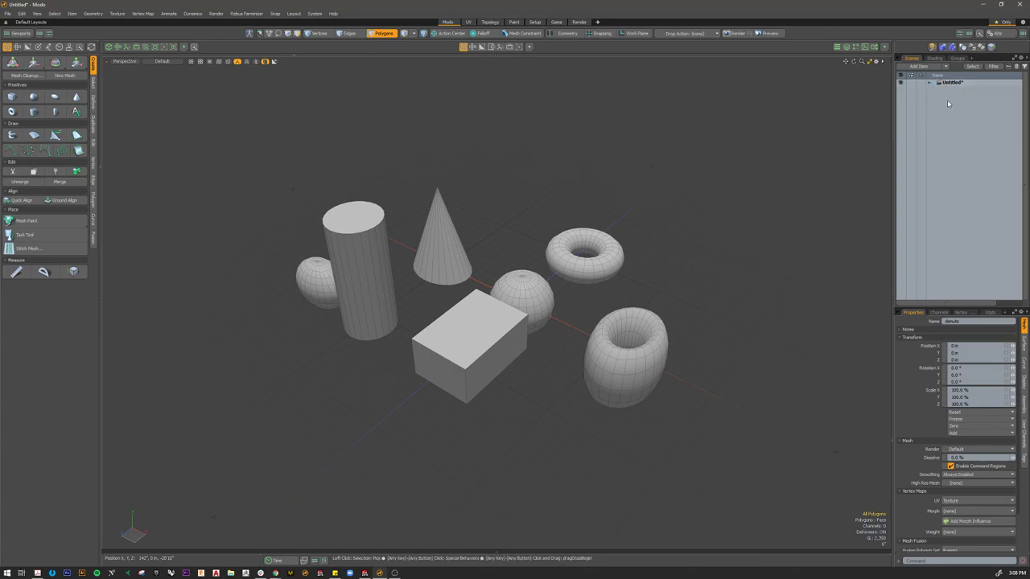
key("ctrl+n")
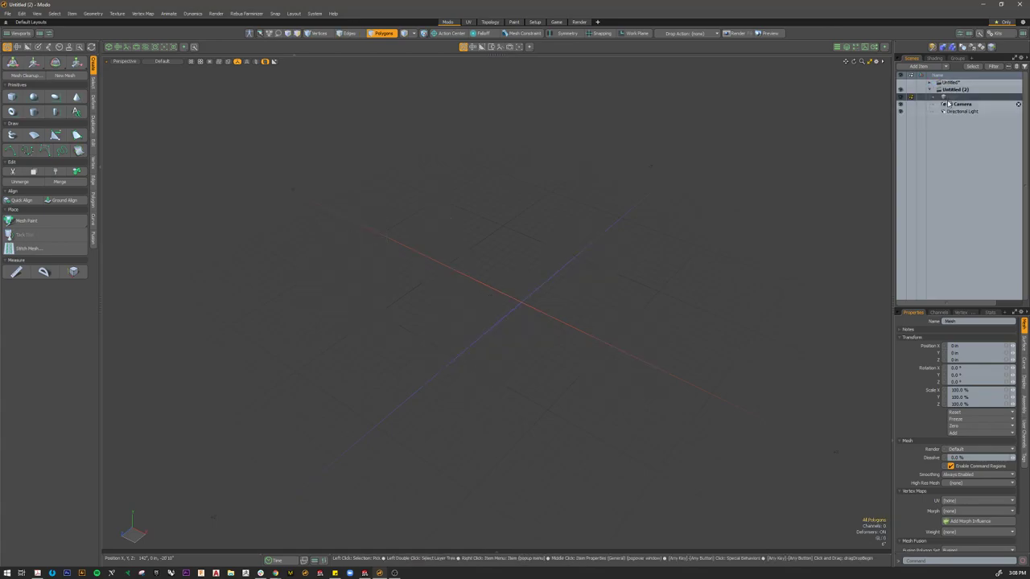
left_click_drag(475, 313, 508, 343, "alt")
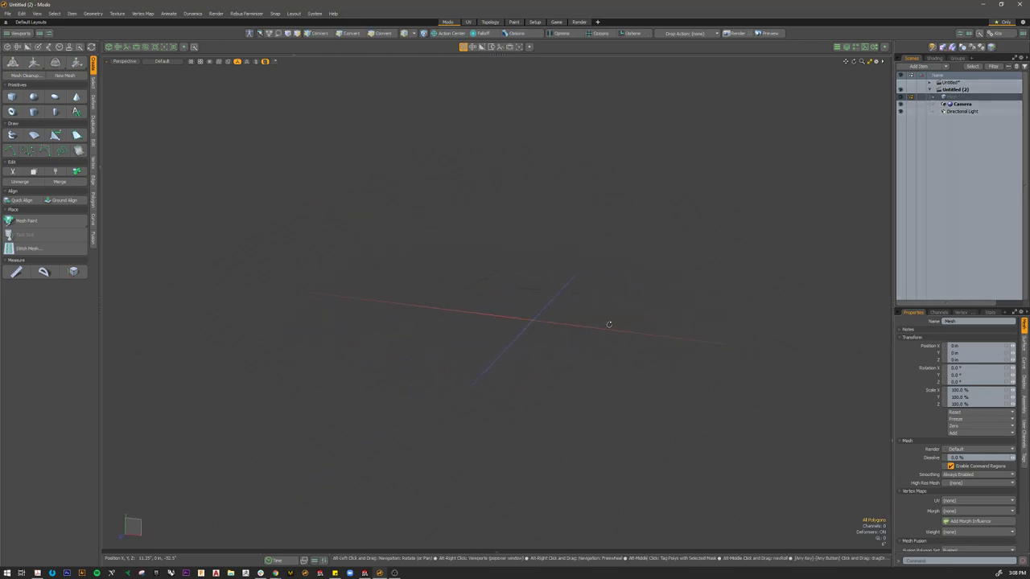
left_click_drag(508, 335, 671, 214, "alt")
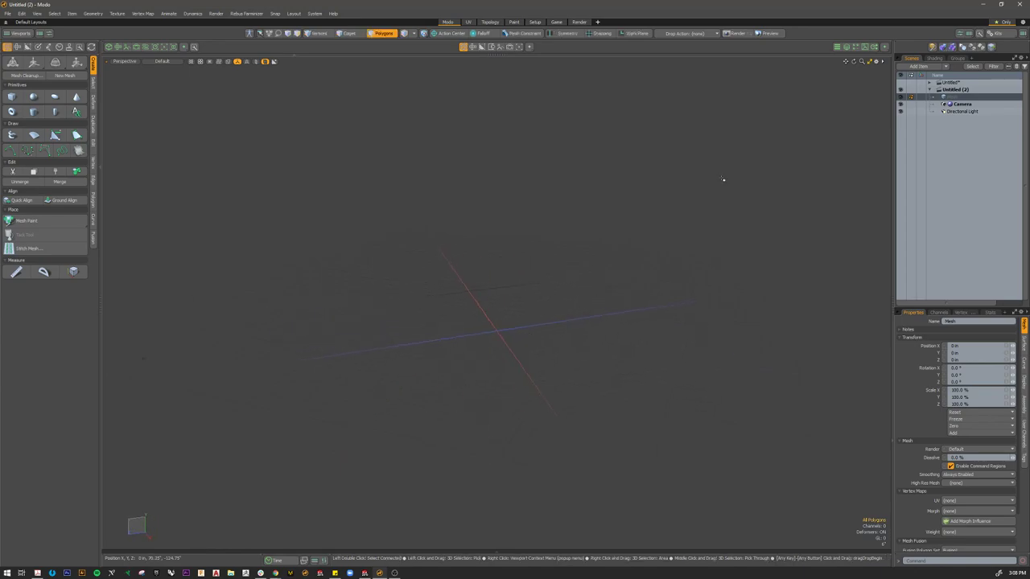
Step: Activate the first scene, return to the new Untitled (2) scene and select its empty mesh item
left_click(949, 83)
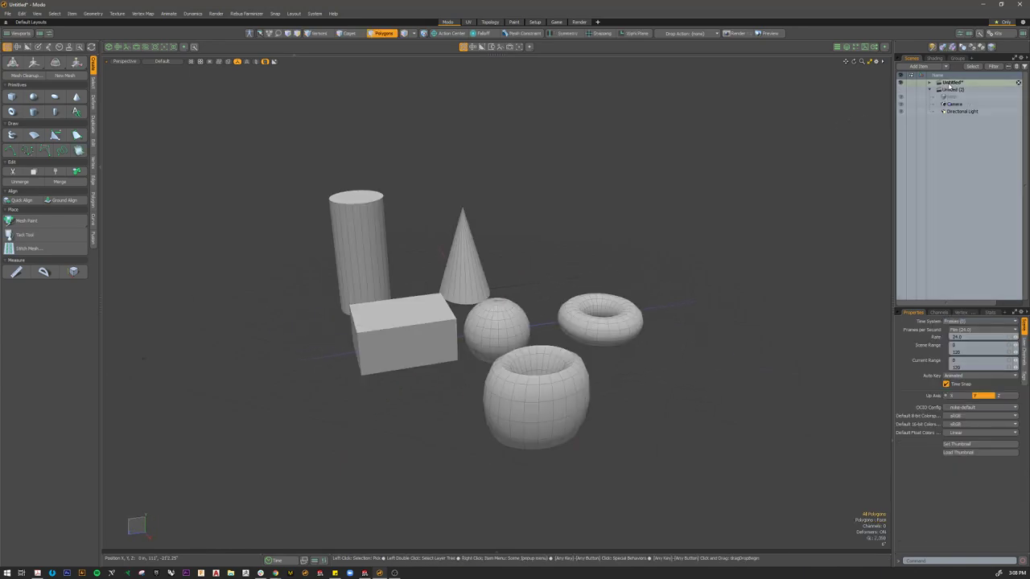
left_click(954, 90)
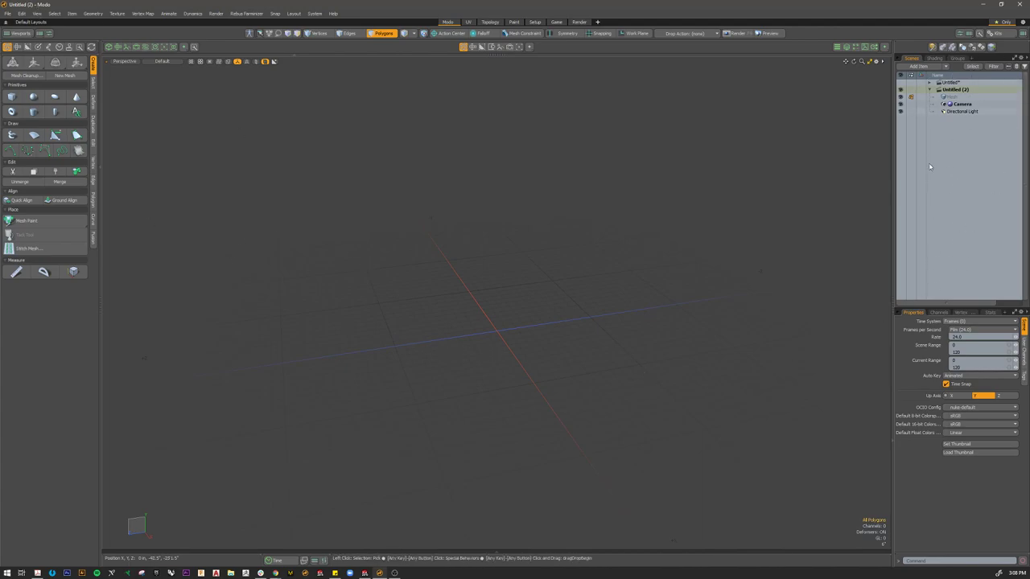
left_click_drag(497, 246, 547, 248, "alt")
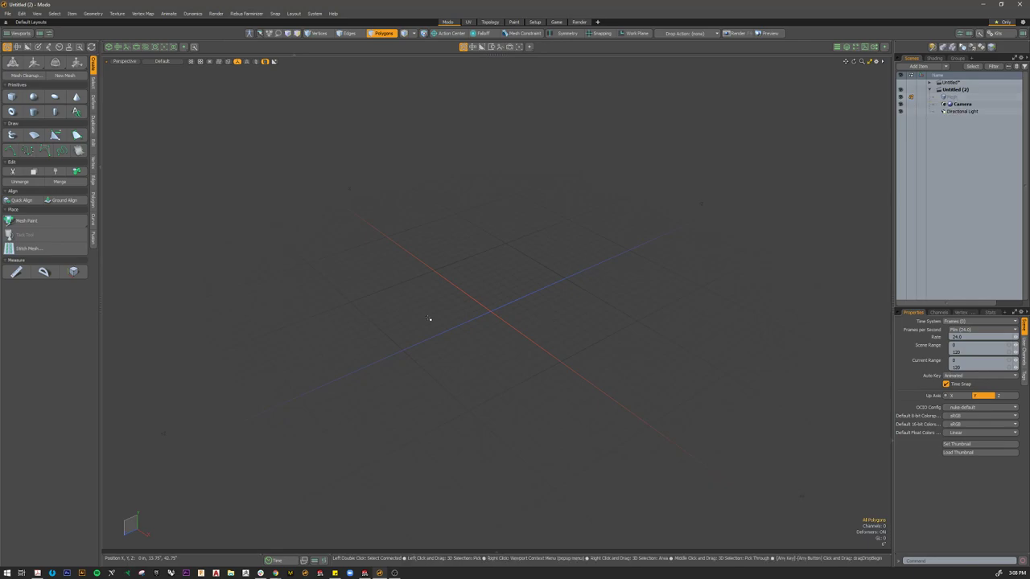
left_click_drag(474, 297, 619, 346, "alt")
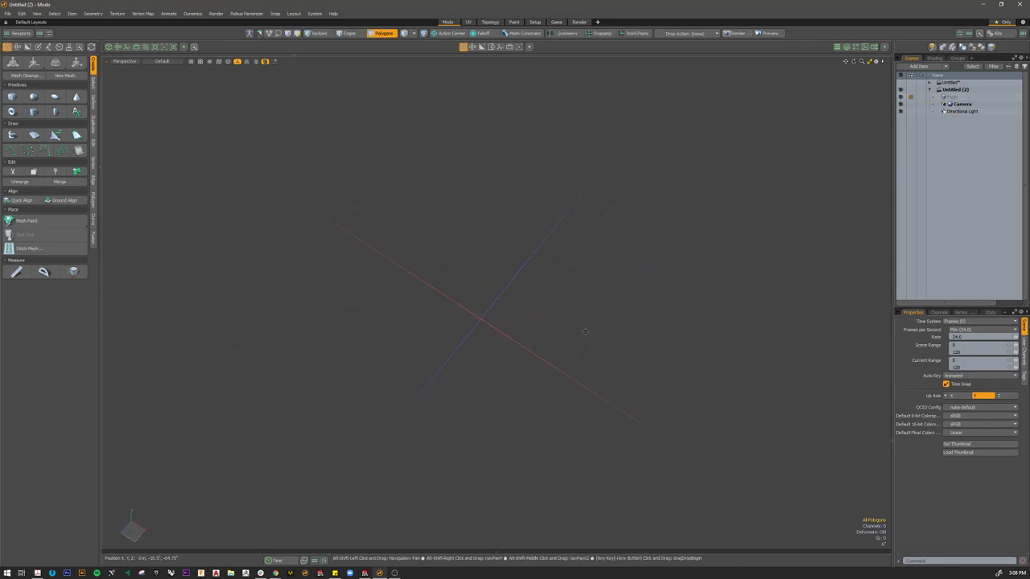
left_click(963, 97)
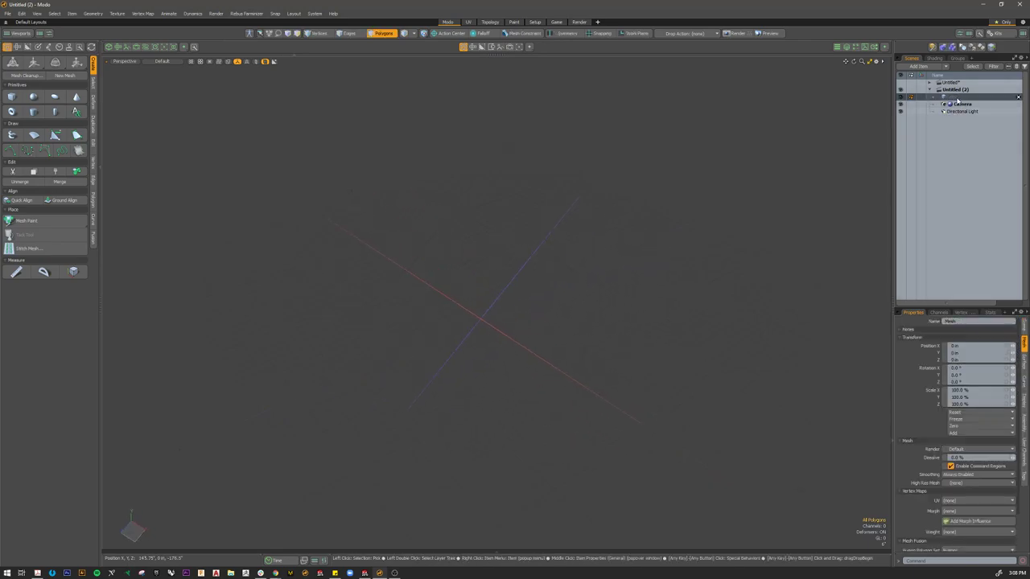
Step: Draw a box primitive on the ground near the origin, about 58 x 43 x 85 in
left_click(12, 96)
left_click_drag(483, 338, 504, 346, "alt")
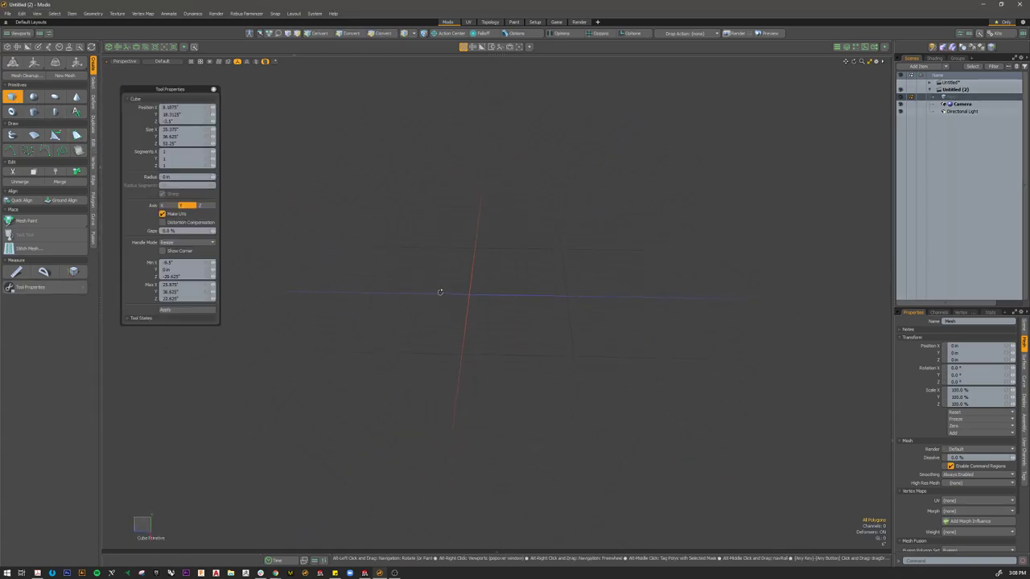
left_click_drag(497, 256, 634, 353)
left_click_drag(571, 379, 563, 240, "alt")
left_click_drag(563, 370, 579, 341, "alt")
key("space")
Step: Draw a second, taller box on the opposite side of the origin from the first box
left_click(11, 97)
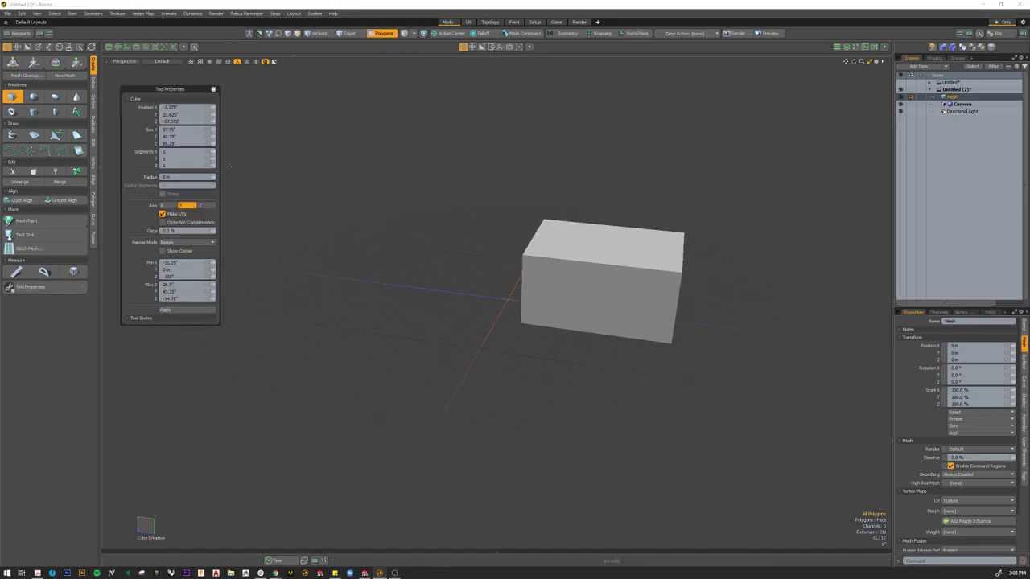
mouse_move(494, 292)
left_mouse_down("alt")
mouse_move(426, 292)
mouse_move(519, 326)
mouse_move(483, 281)
left_mouse_up("alt")
left_click_drag(352, 180, 546, 342)
left_click_drag(438, 285, 523, 341)
key("q")
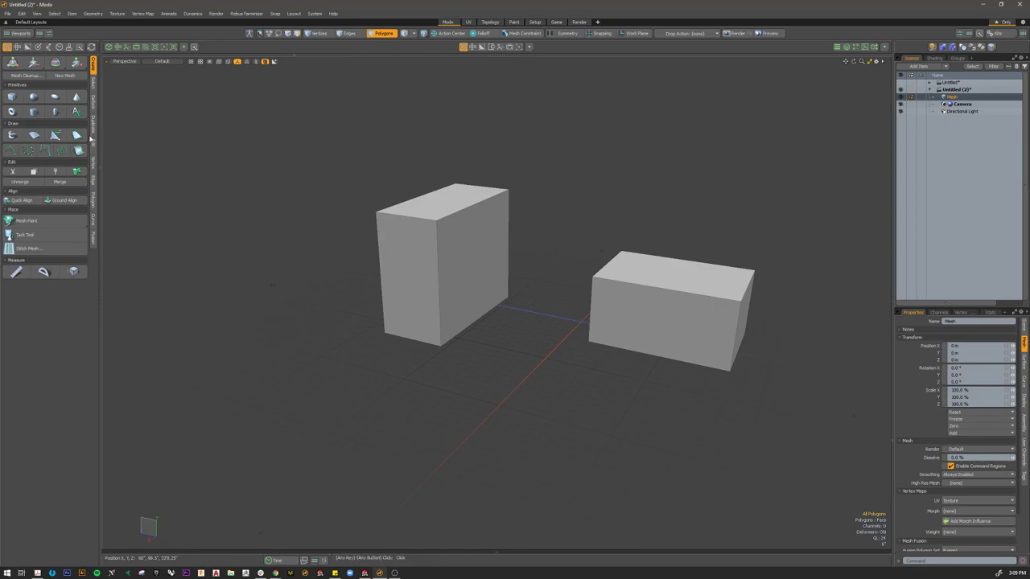
Step: Draw a third box from a different viewing angle, apart from the first two
left_click(13, 97)
mouse_move(563, 217)
left_mouse_down("alt")
mouse_move(491, 225)
mouse_move(575, 213)
mouse_move(589, 198)
mouse_move(694, 285)
mouse_move(625, 209)
mouse_move(643, 210)
left_mouse_up("alt")
left_click_drag(644, 210, 430, 317, "alt")
key("space")
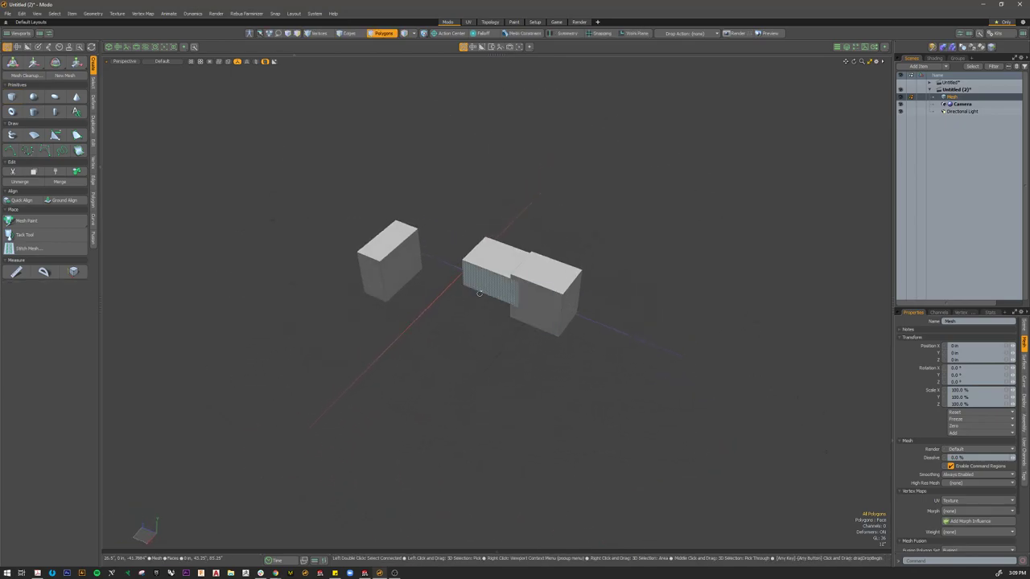
Step: Draw a fourth, larger box of about 57 x 73 x 95 in among the other three boxes
left_click_drag(478, 287, 414, 347, "alt")
left_click_drag(490, 203, 531, 349, "alt")
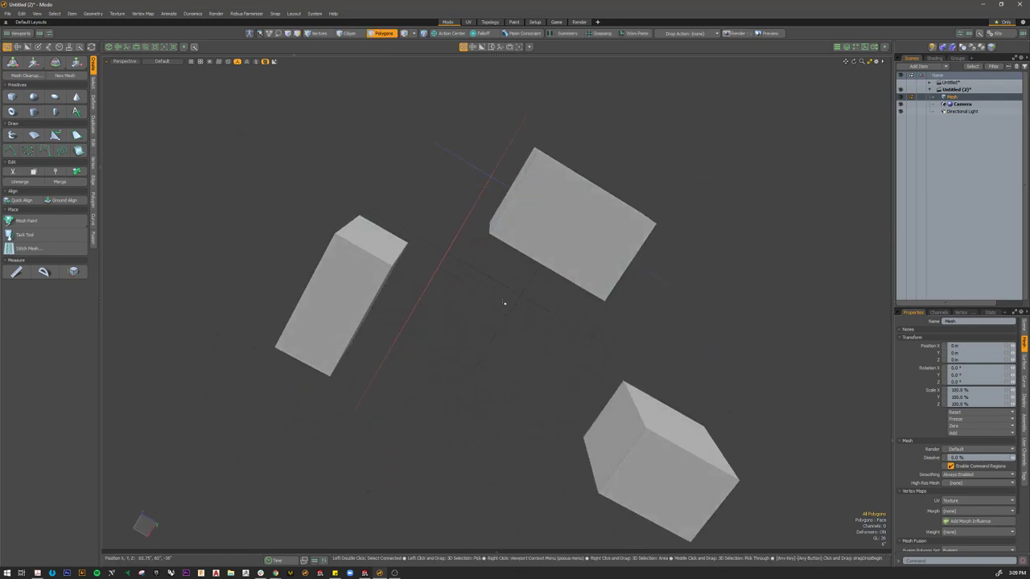
left_click_drag(545, 285, 546, 196, "alt")
left_click(10, 97)
left_click_drag(387, 362, 592, 265)
left_click_drag(503, 294, 446, 239)
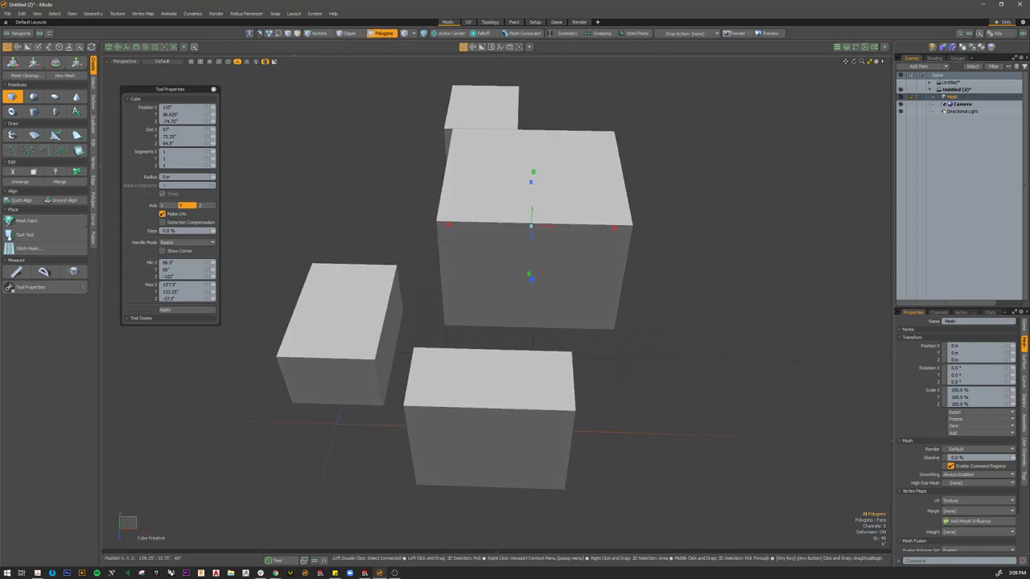
left_click_drag(576, 274, 557, 363, "alt")
scroll(510, 323, "down", 3)
key("q")
left_click_drag(557, 363, 553, 342, "alt")
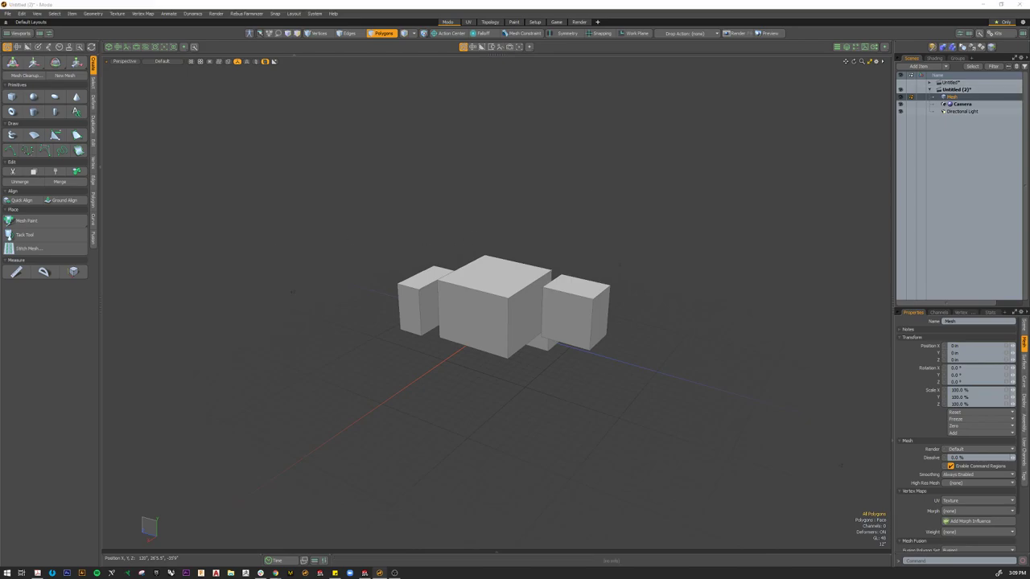
left_click_drag(464, 325, 518, 330, "alt")
Step: Close the scene containing the four boxes and create a new empty scene
key("ctrl+n")
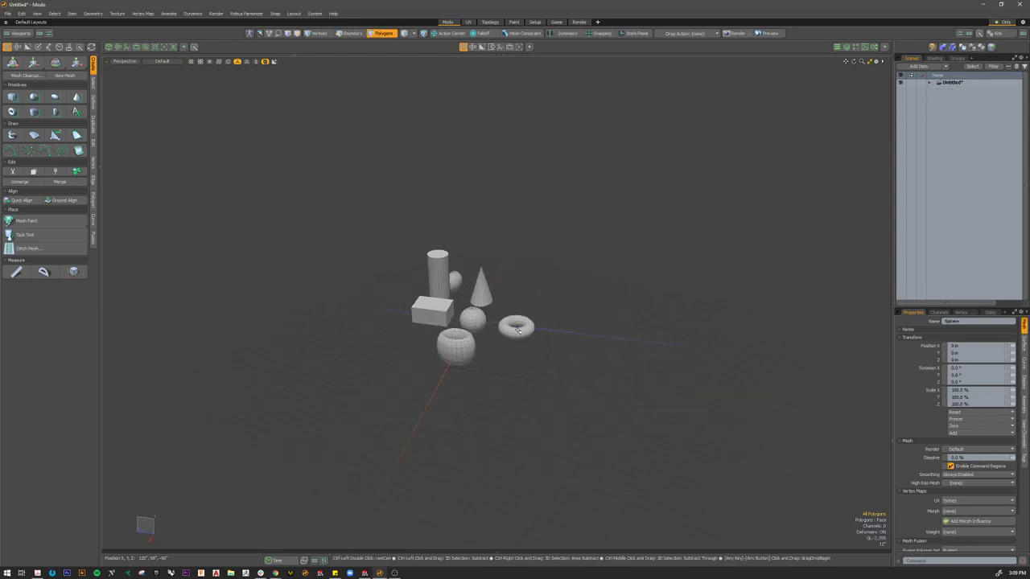
left_click_drag(425, 349, 556, 361, "alt")
key("3")
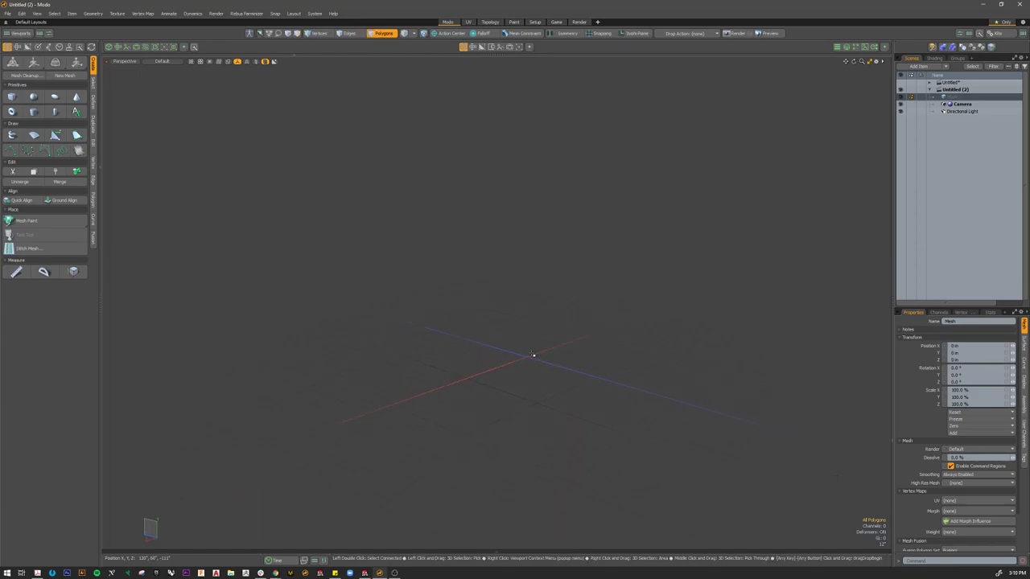
left_click_drag(499, 304, 513, 310, "alt")
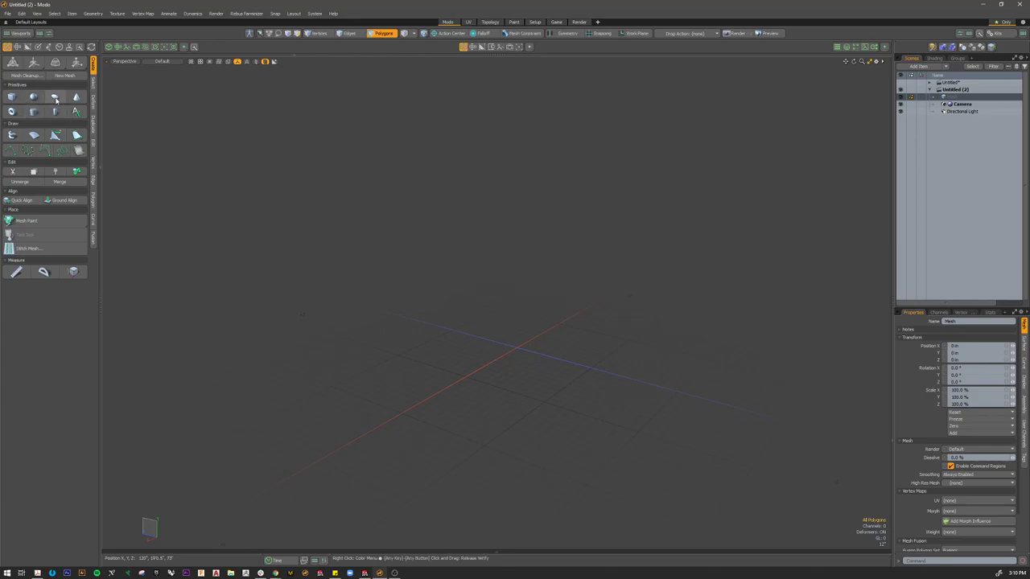
Step: Draw an upright cylinder near the origin with radii of about 66.5 in X and Z and 106 in Y
left_click(33, 112)
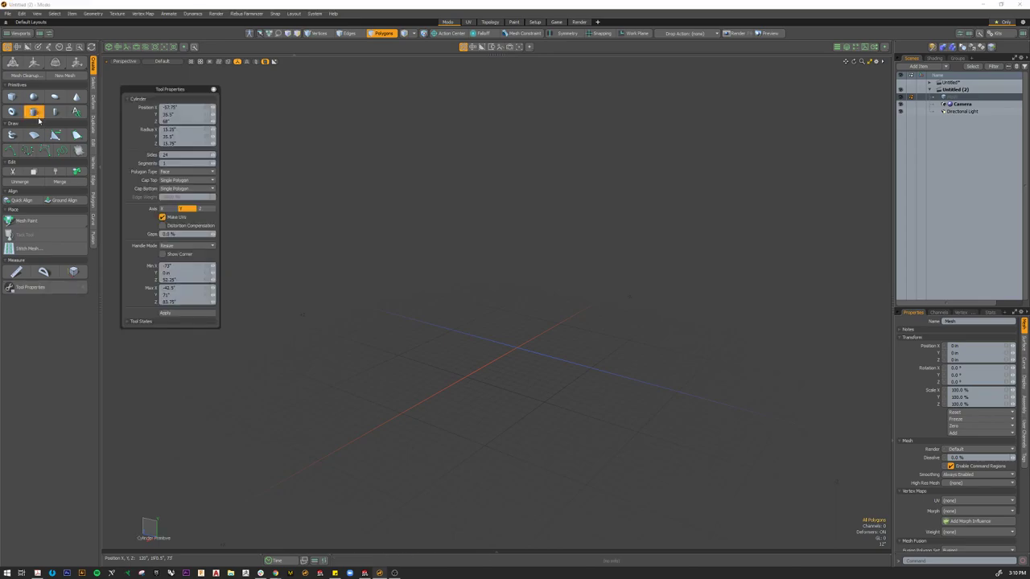
left_click_drag(519, 306, 557, 299, "alt")
left_click_drag(477, 367, 481, 240)
left_click_drag(169, 89, 218, 120)
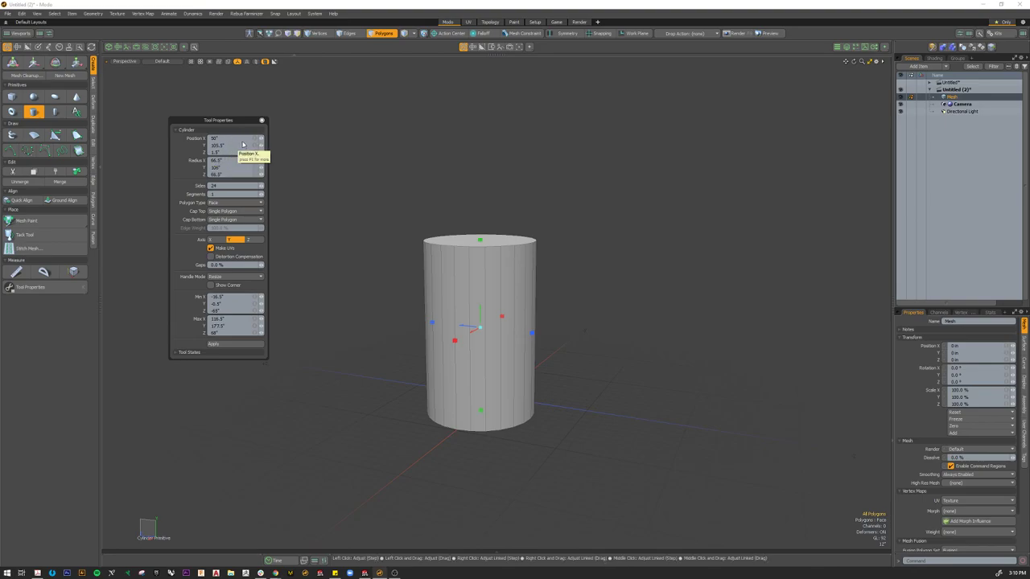
Step: Set the cylinder's X and Y position to 0
left_click(214, 138)
type("0")
left_click(211, 145)
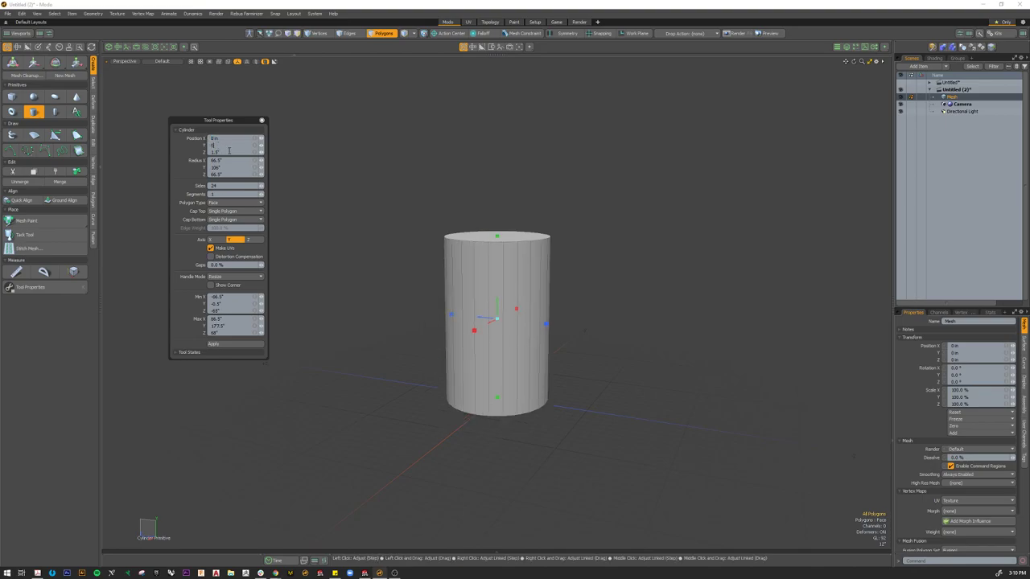
key("Tab")
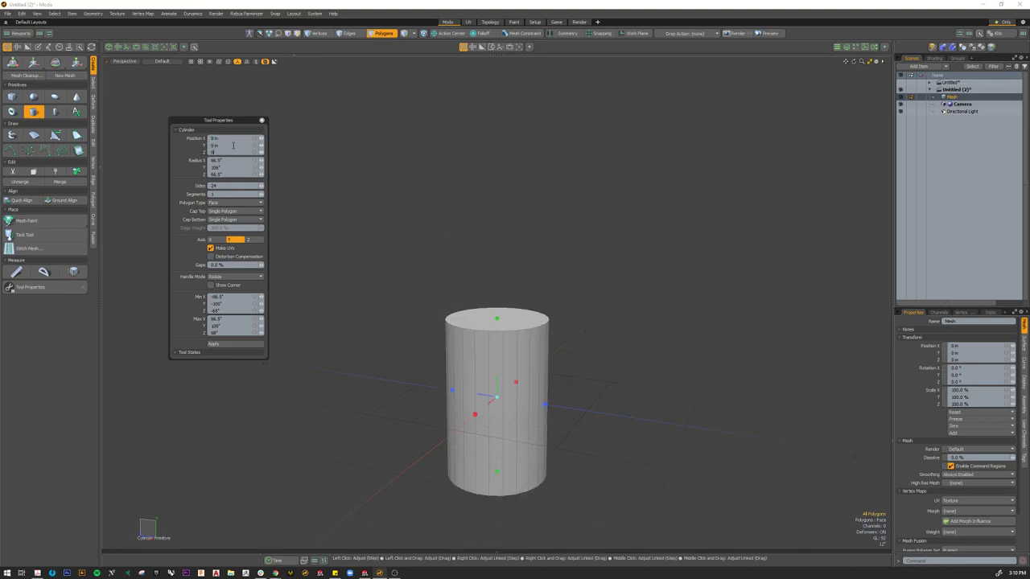
key("ctrl+z")
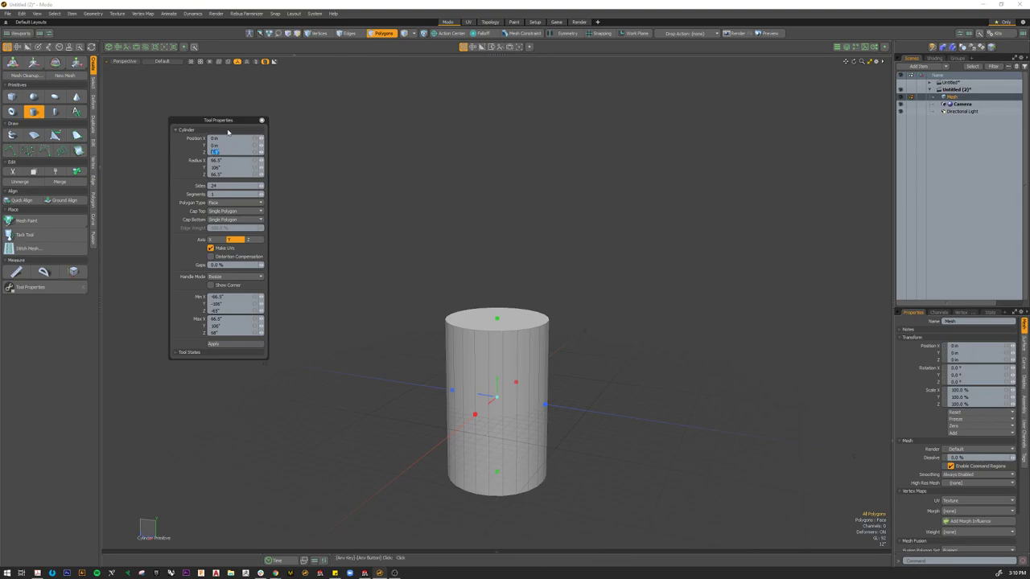
key("ctrl+z")
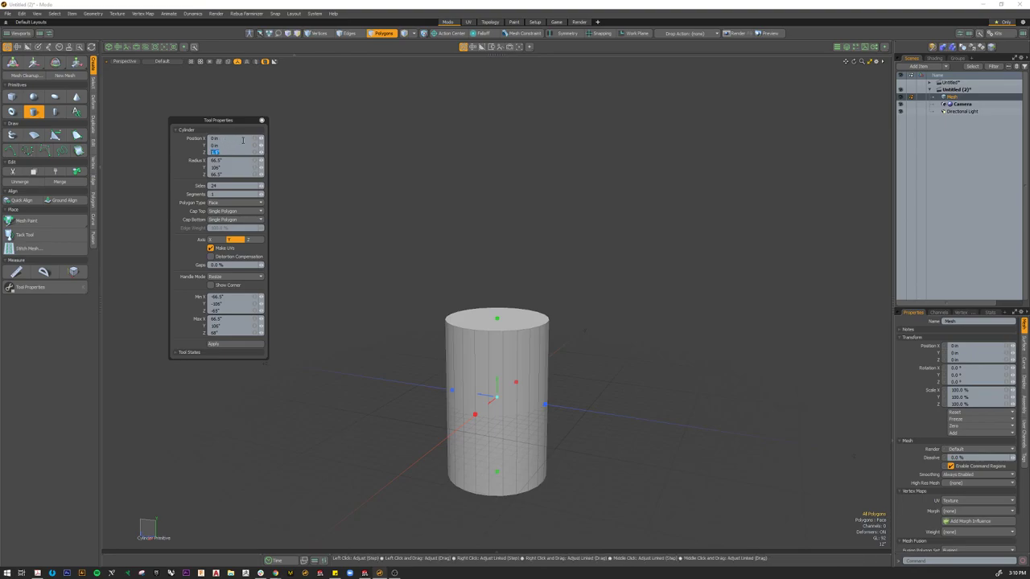
Step: Set the cylinder's position to 12 in on X and 2 in on Y
type("12")
left_click(225, 144)
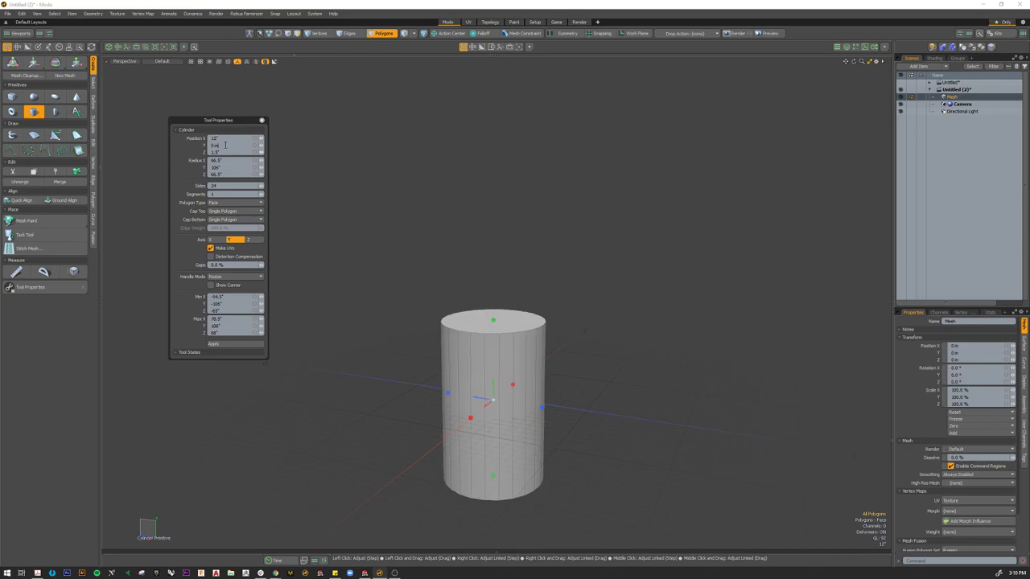
type("2")
left_click(233, 151)
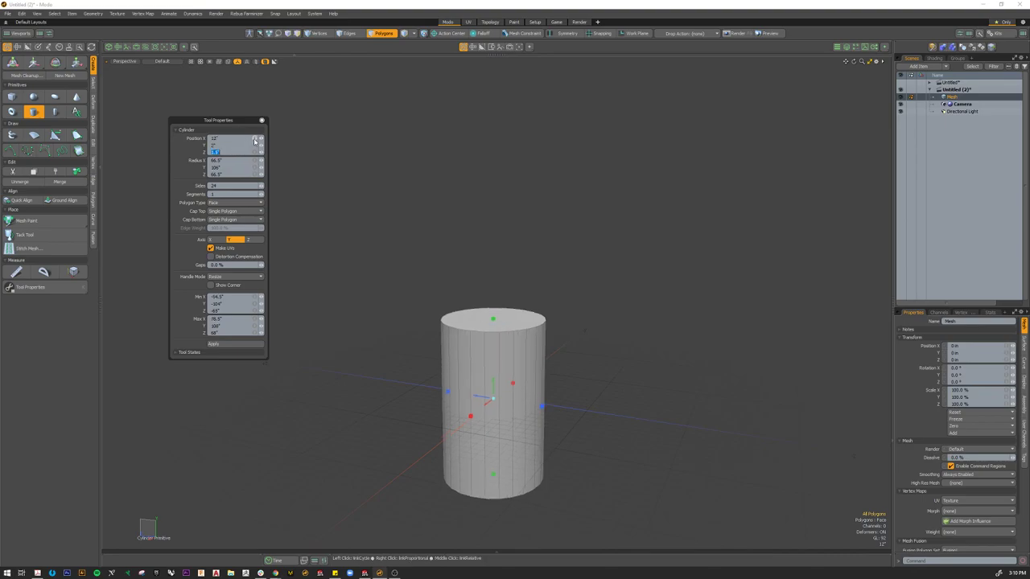
Step: Set the cylinder's position to 0 on all three axes and its radii to 8 in on X and Z and 16 in on Y
left_click(254, 141)
key("Return")
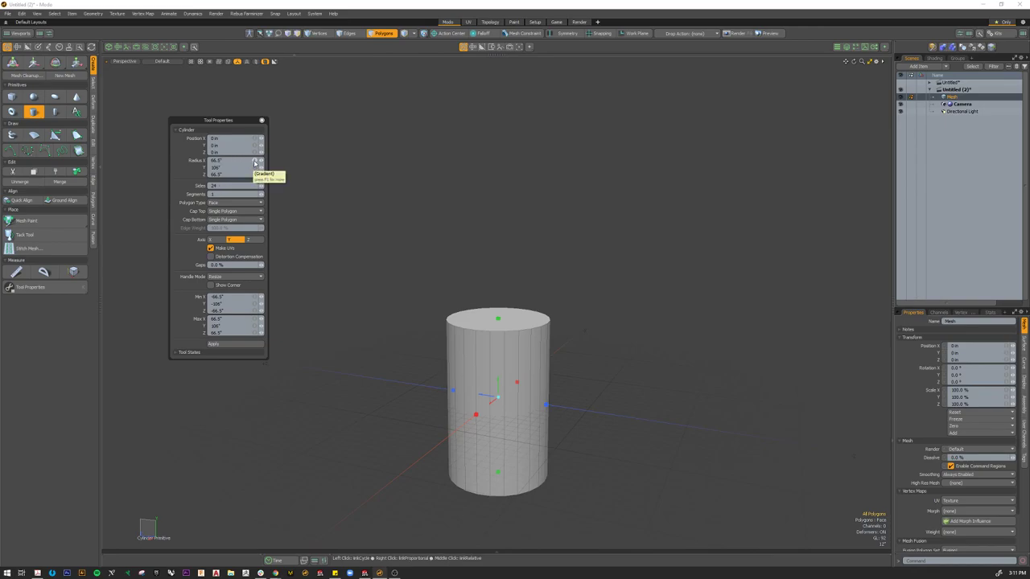
left_click(228, 161)
type("8")
left_click(228, 174)
type("8")
left_click(223, 167)
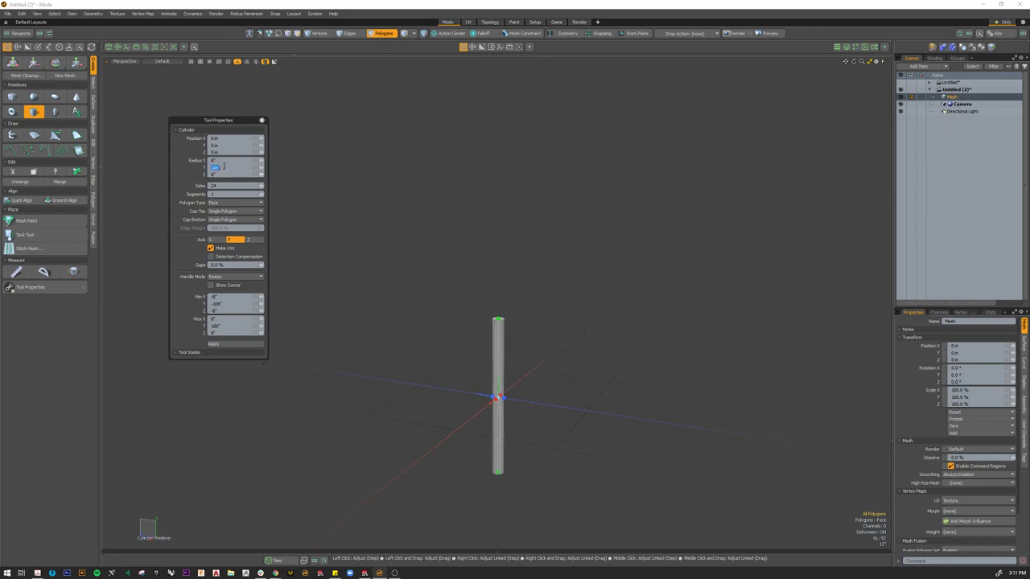
type("4")
key("Return")
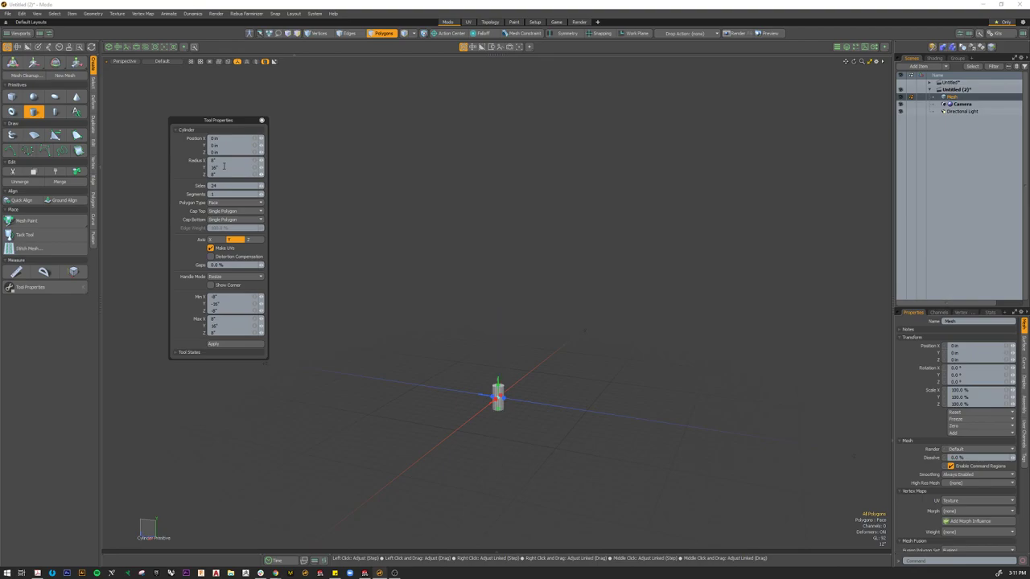
Step: Finish the resized cylinder and exit the Cylinder tool
scroll(500, 377, "up", 8)
left_click_drag(503, 309, 494, 247, "alt")
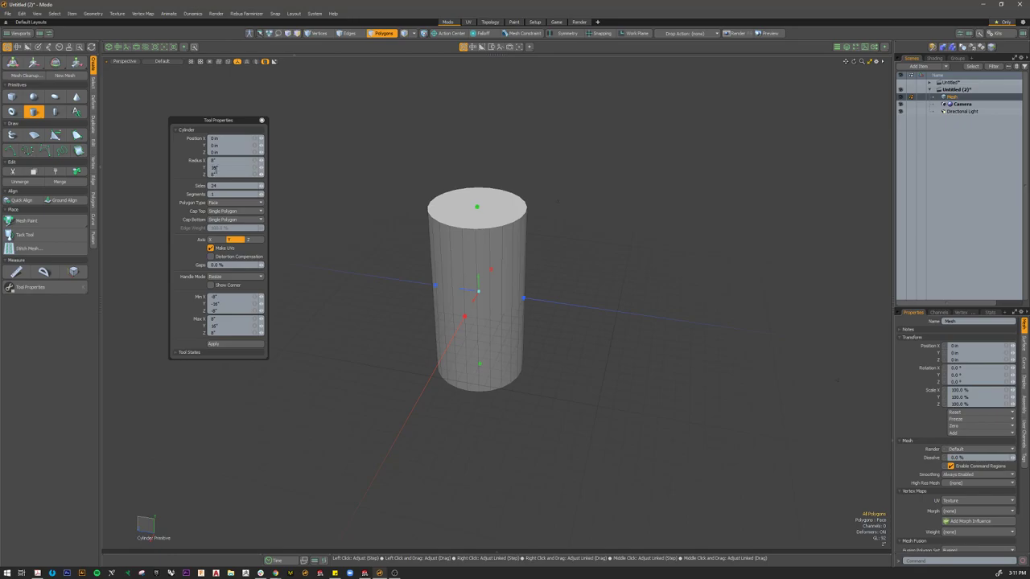
mouse_move(507, 322)
left_mouse_down("alt")
mouse_move(455, 379)
mouse_move(516, 315)
mouse_move(508, 330)
mouse_move(514, 309)
left_mouse_up("alt")
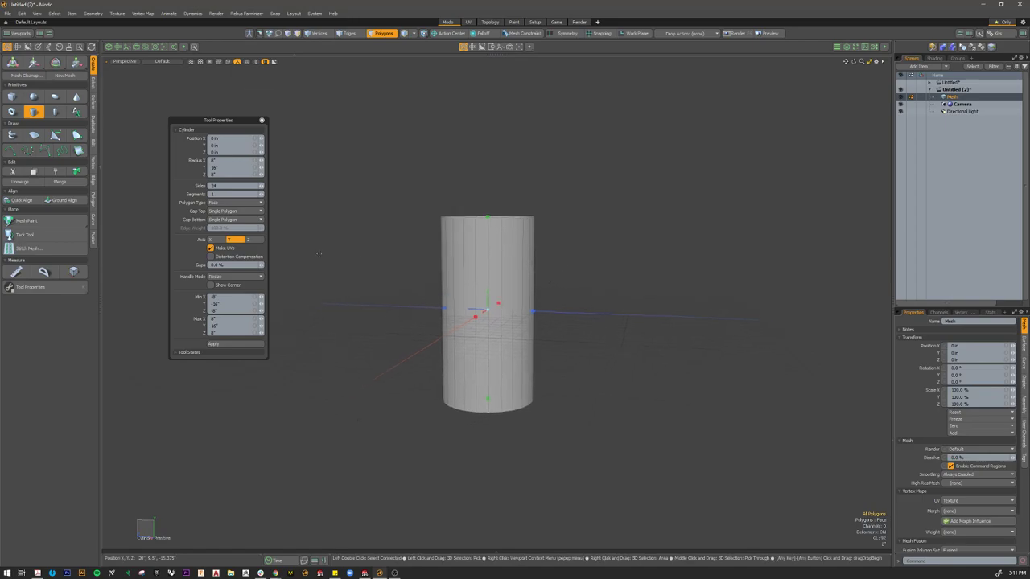
left_click_drag(201, 120, 151, 110)
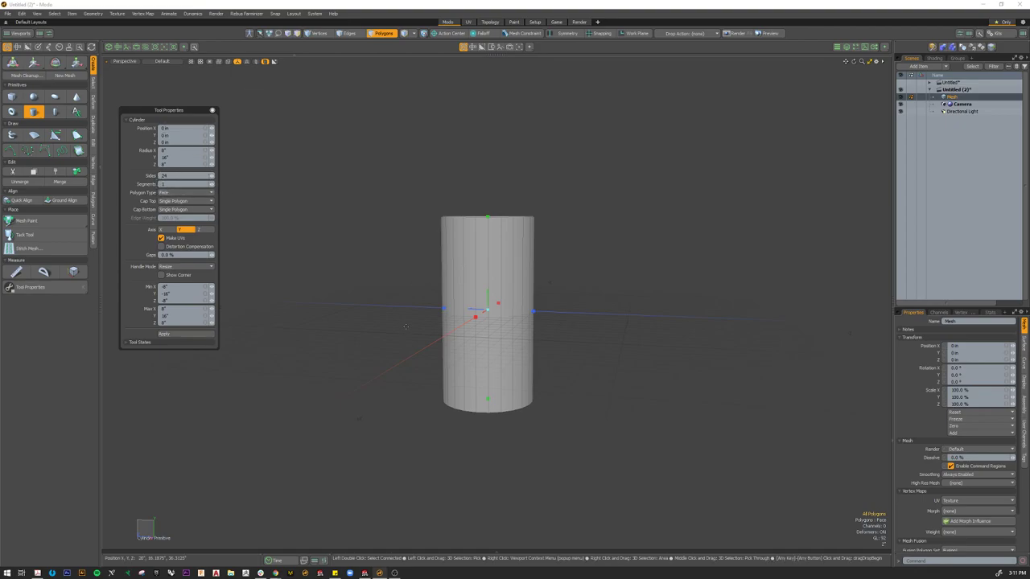
key("space")
Step: Paint-select faces across the cylinder's side and top, and clear the selection
left_click_drag(387, 321, 433, 350, "alt")
left_click(433, 350)
left_click_drag(554, 324, 513, 319, "alt")
mouse_move(509, 265)
left_mouse_down()
mouse_move(517, 262)
mouse_move(460, 260)
mouse_move(423, 227)
left_mouse_up()
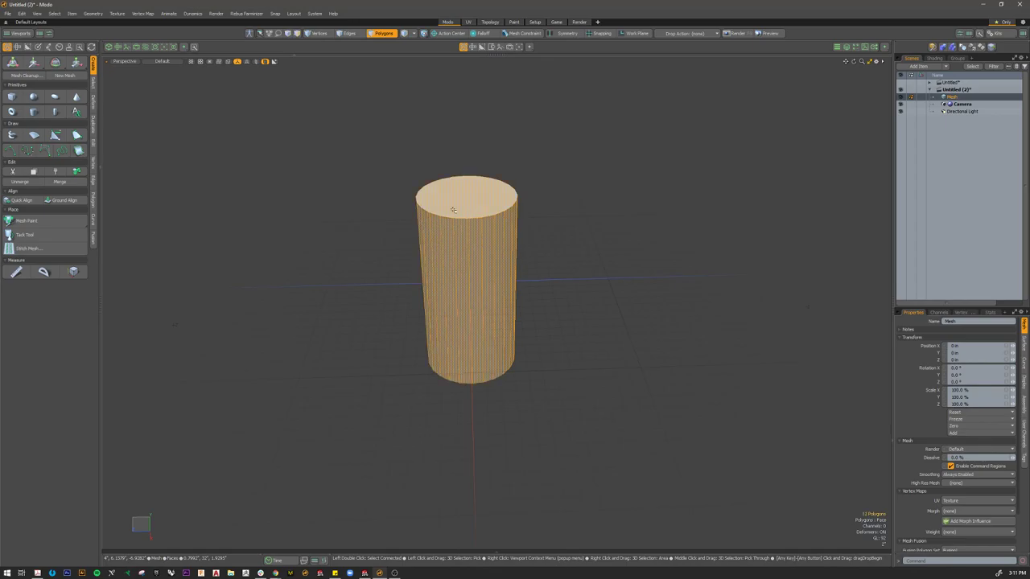
left_click_drag(456, 362, 565, 336, "alt")
left_click(566, 336)
Step: Switch the viewport from Perspective to the Front view in polygon mode
left_click_drag(491, 343, 626, 360, "alt")
left_click_drag(549, 321, 409, 283, "alt")
left_click_drag(545, 306, 570, 330, "alt")
key("3")
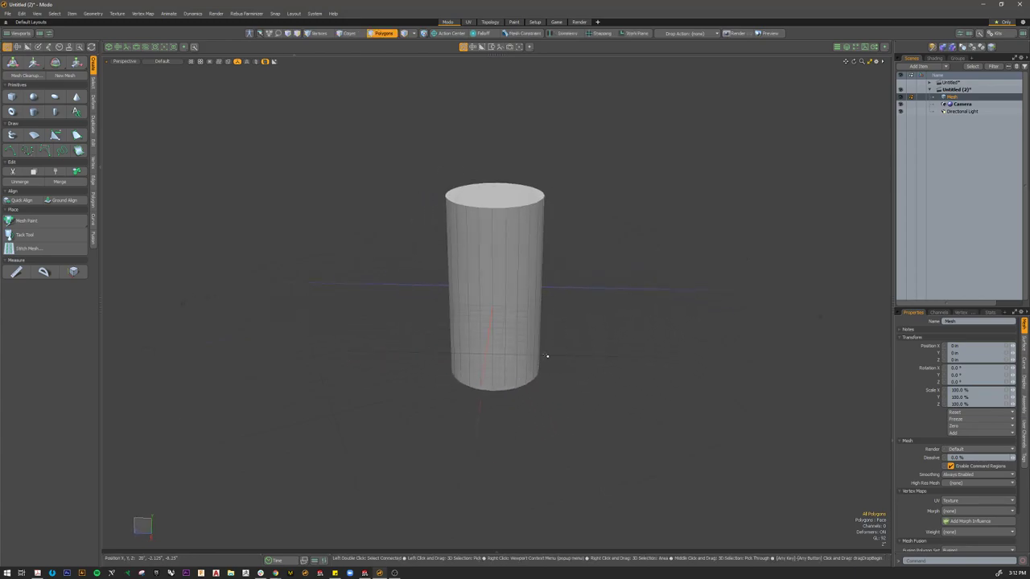
key("ctrl+space")
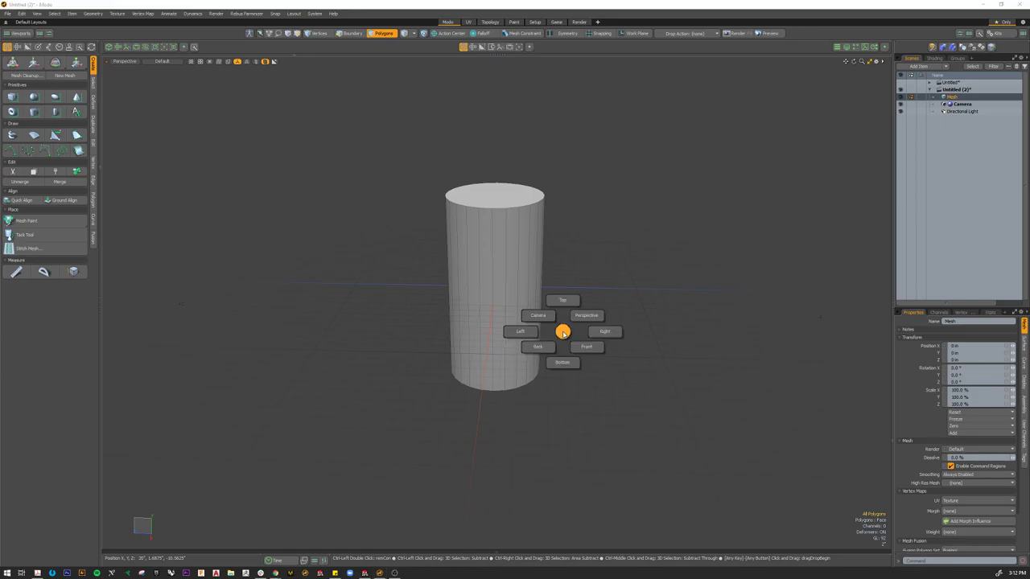
left_click(586, 347)
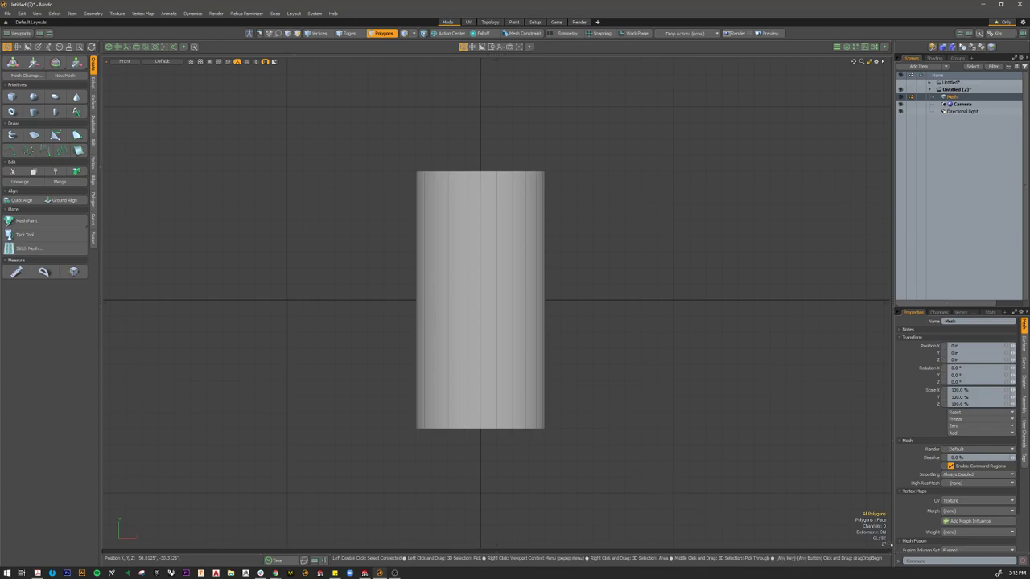
Step: Examine how the Front view's grid spacing changes around the cylinder at different zoom levels
scroll(563, 436, "up", 2)
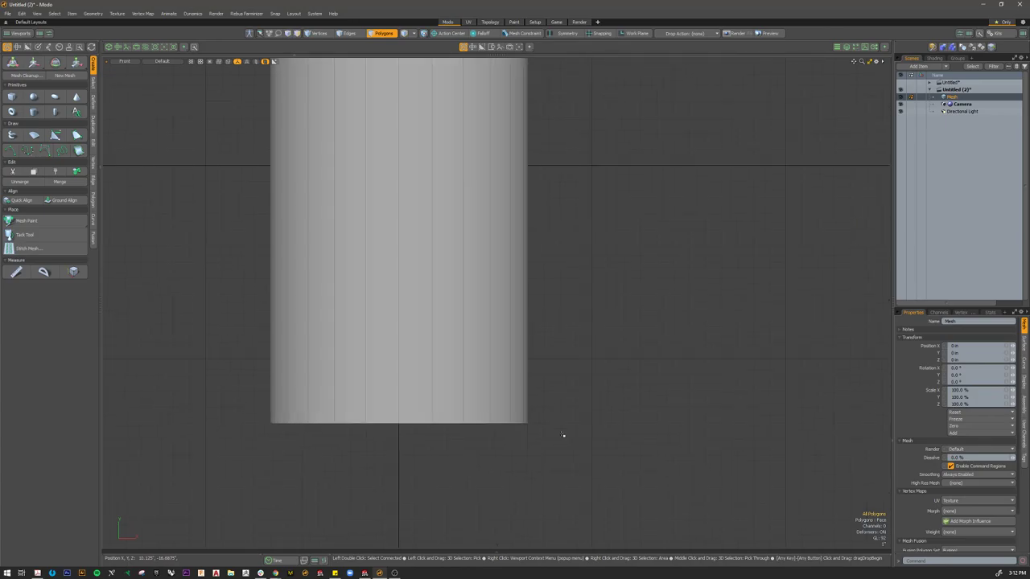
scroll(562, 401, "up", 3)
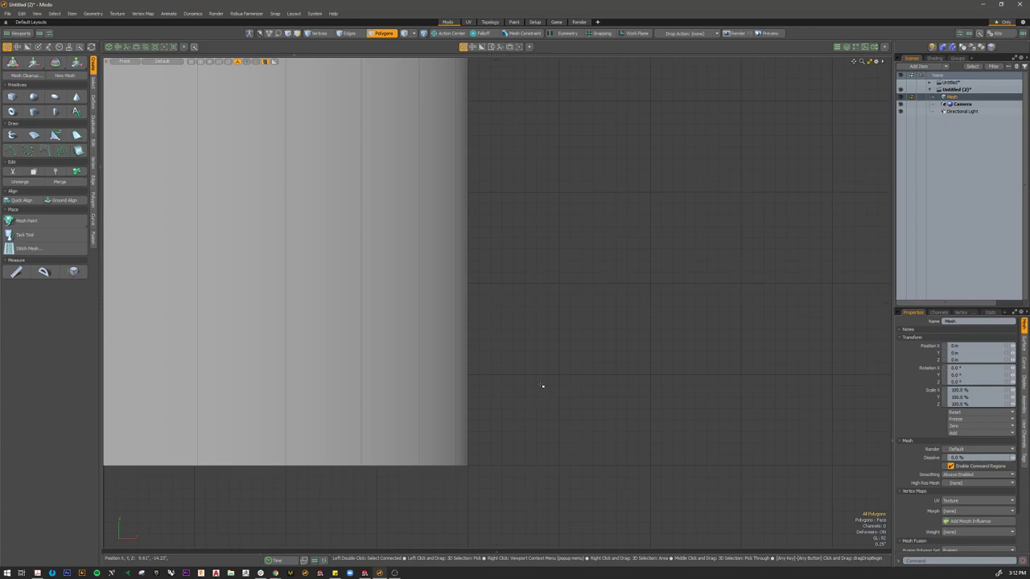
scroll(542, 386, "down", 8)
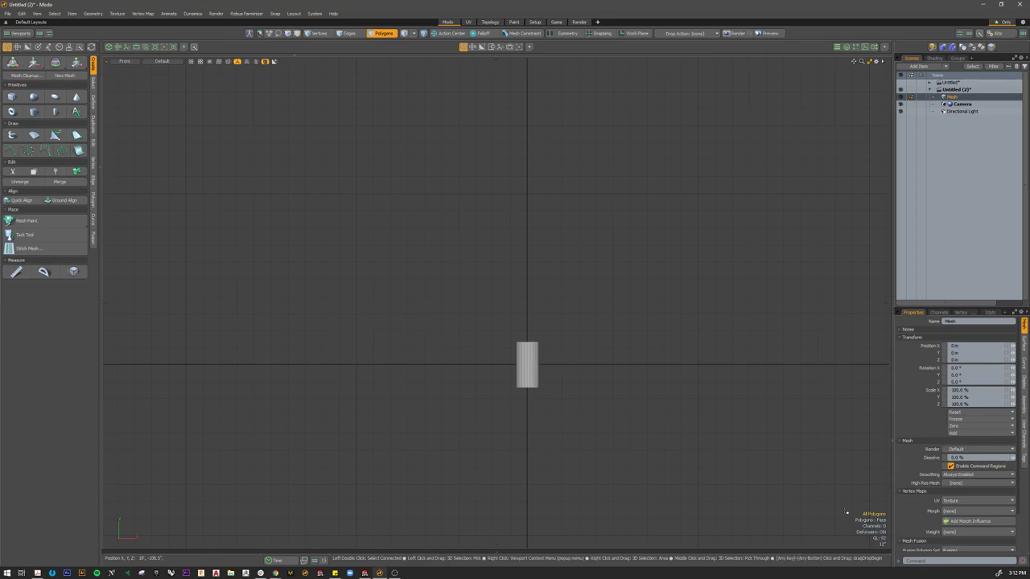
scroll(538, 385, "up", 5)
scroll(487, 375, "down", 1)
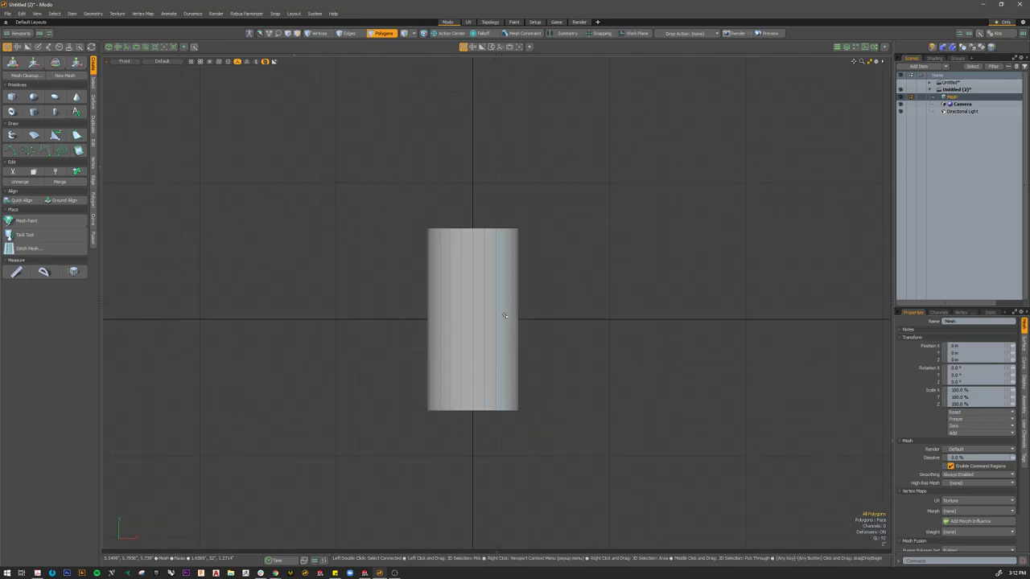
scroll(504, 315, "up", 2)
scroll(496, 416, "down", 2)
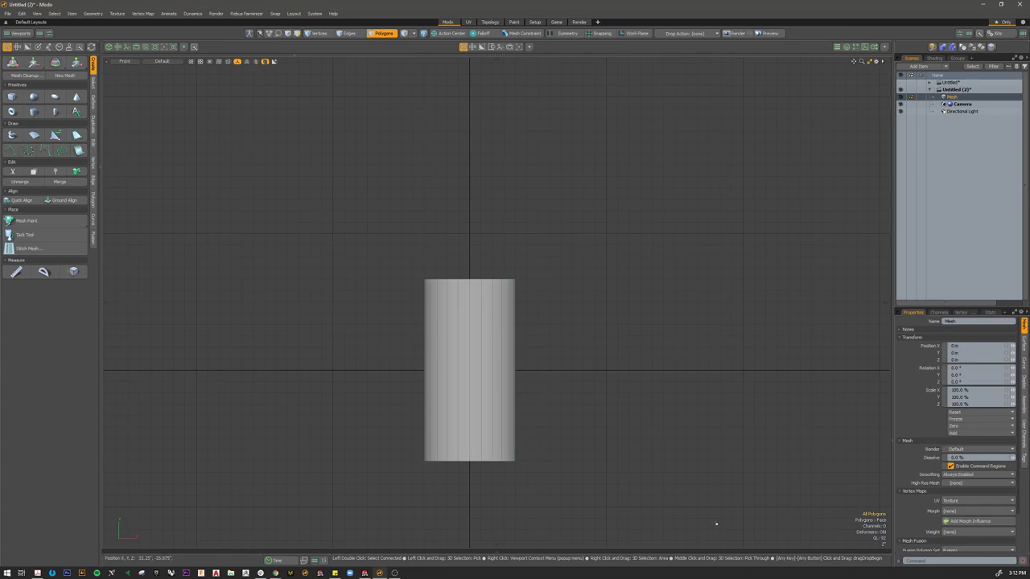
scroll(443, 412, "up", 1)
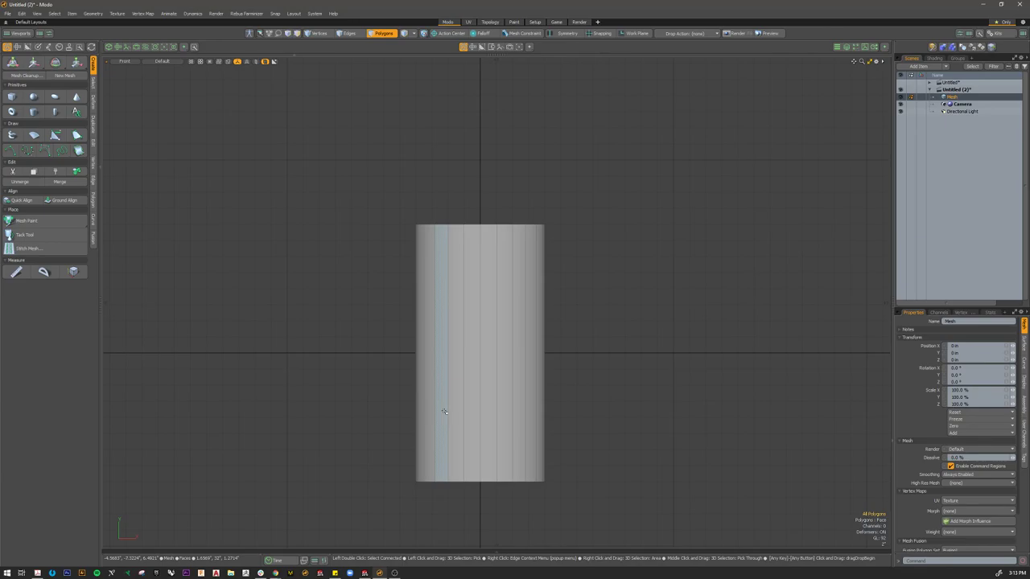
Step: Select the whole cylinder in the Front view and move it up 16 in so its base rests on the ground line
double_click(491, 345)
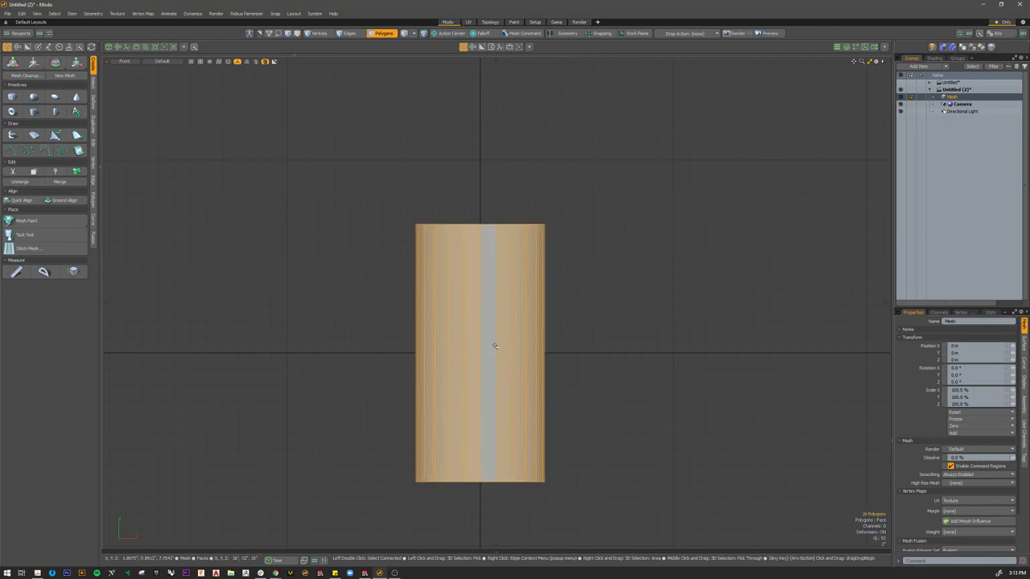
key("w")
left_click_drag(494, 345, 495, 216)
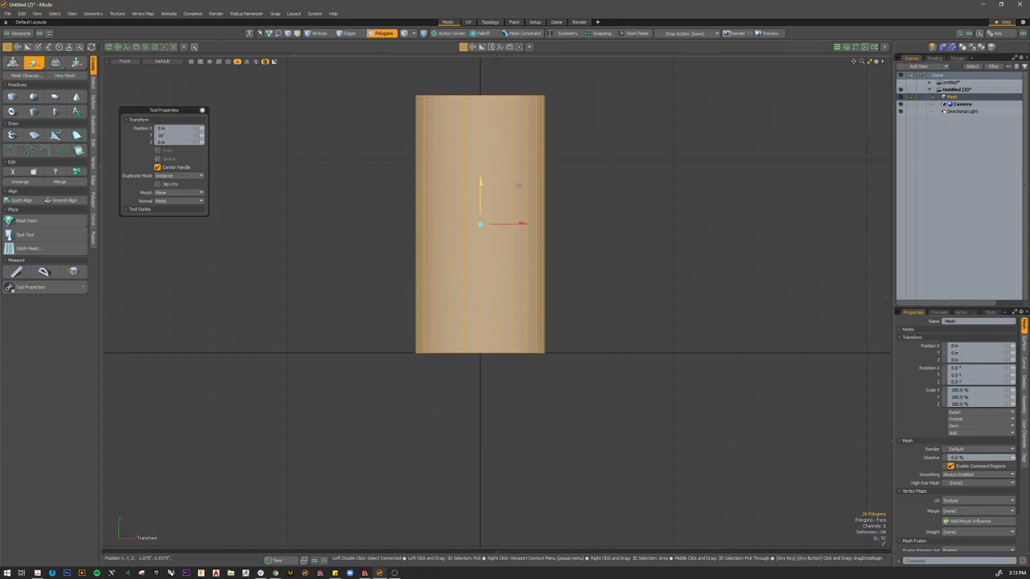
scroll(455, 377, "up", 7)
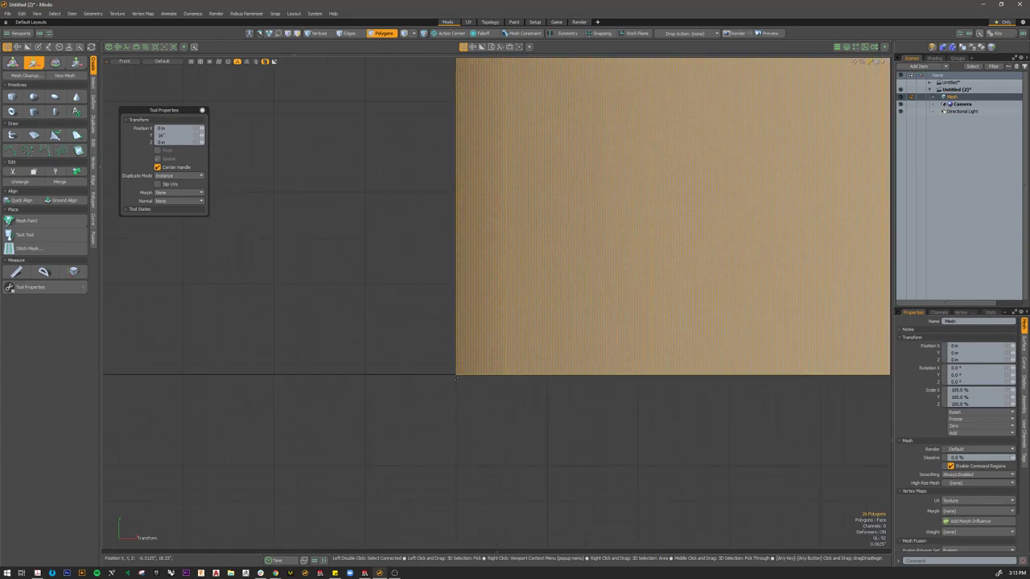
scroll(456, 378, "up", 2)
scroll(458, 370, "down", 3)
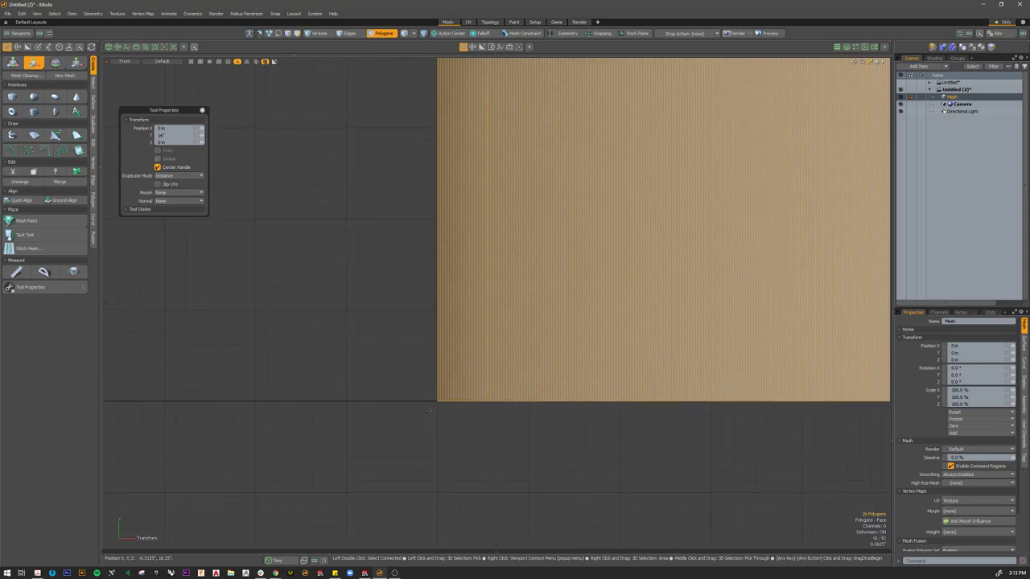
scroll(429, 410, "up", 2)
scroll(450, 386, "down", 6)
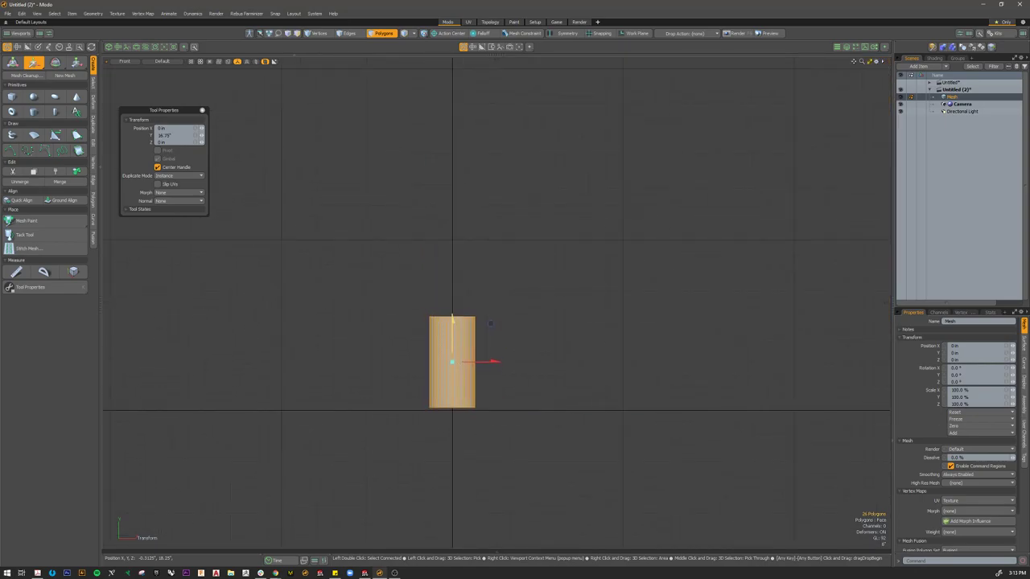
scroll(442, 407, "up", 5)
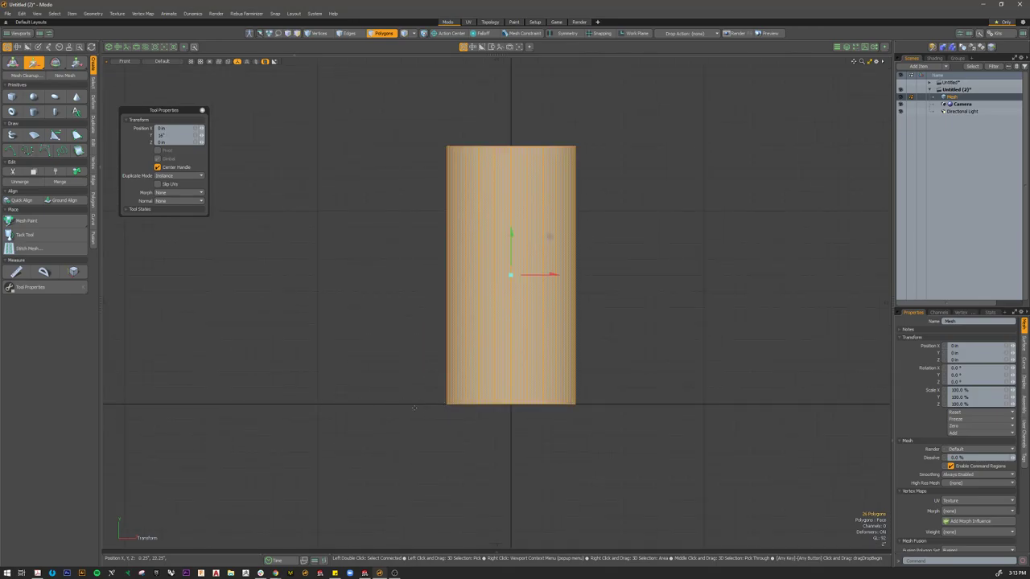
Step: Switch the viewport back to Perspective, exit the Move tool and clear the cylinder's selection, keeping polygon mode
key("ctrl+space")
left_click(625, 371)
key("Escape")
key("Escape")
left_click_drag(616, 375, 516, 319, "alt")
left_click_drag(593, 372, 603, 397, "alt")
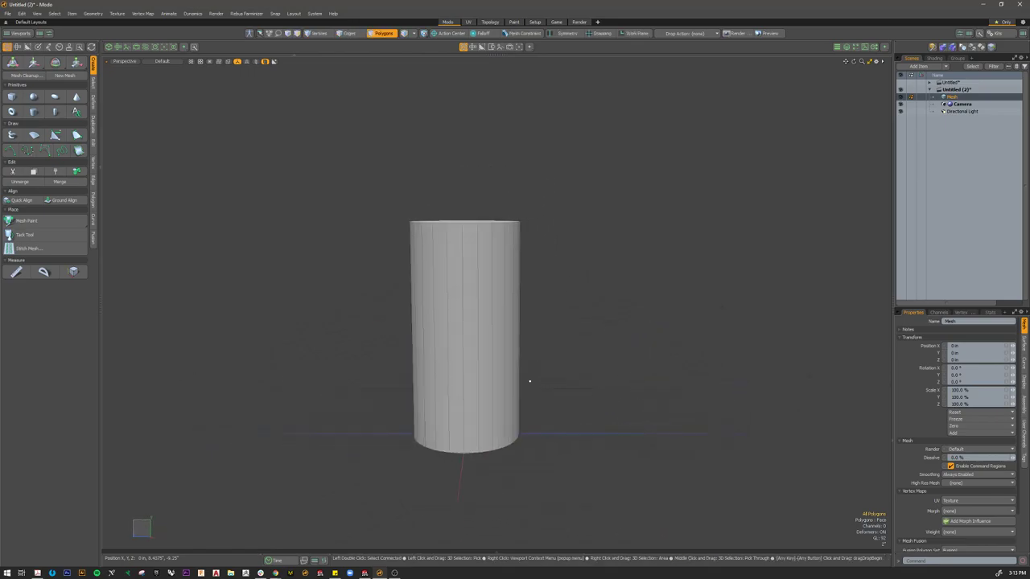
left_click_drag(536, 382, 636, 361, "alt")
key("3")
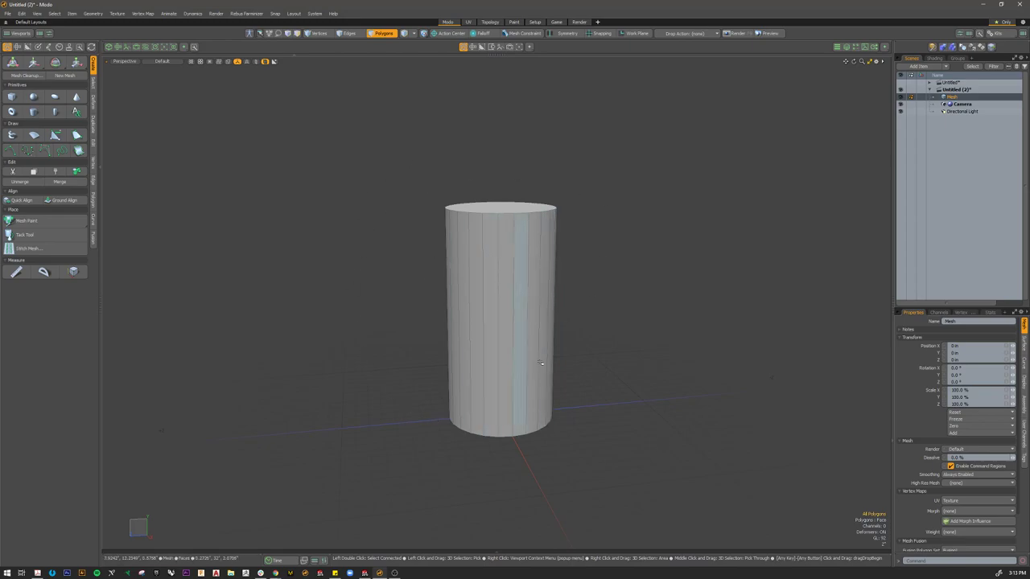
Step: Select the cylinder's top face and move it down, shortening the cylinder to about 28.6 in tall
mouse_move(592, 343)
left_mouse_down("alt")
mouse_move(606, 369)
mouse_move(584, 349)
left_mouse_up("alt")
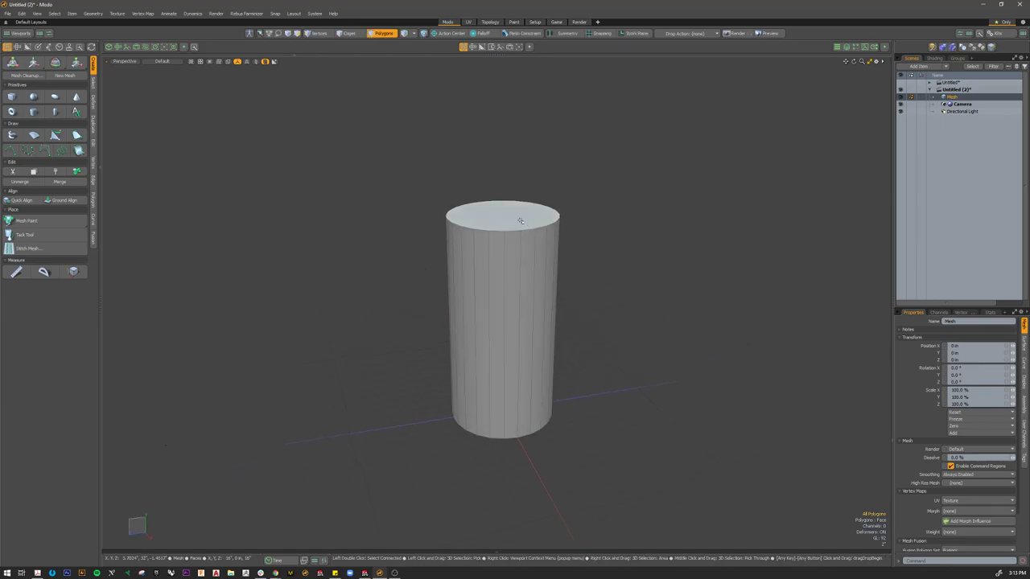
left_click(485, 217)
key("w")
left_click_drag(505, 201, 504, 225)
Step: Scale the top face to 58% in X and Z to taper the cylinder, and exit the Scale tool
key("r")
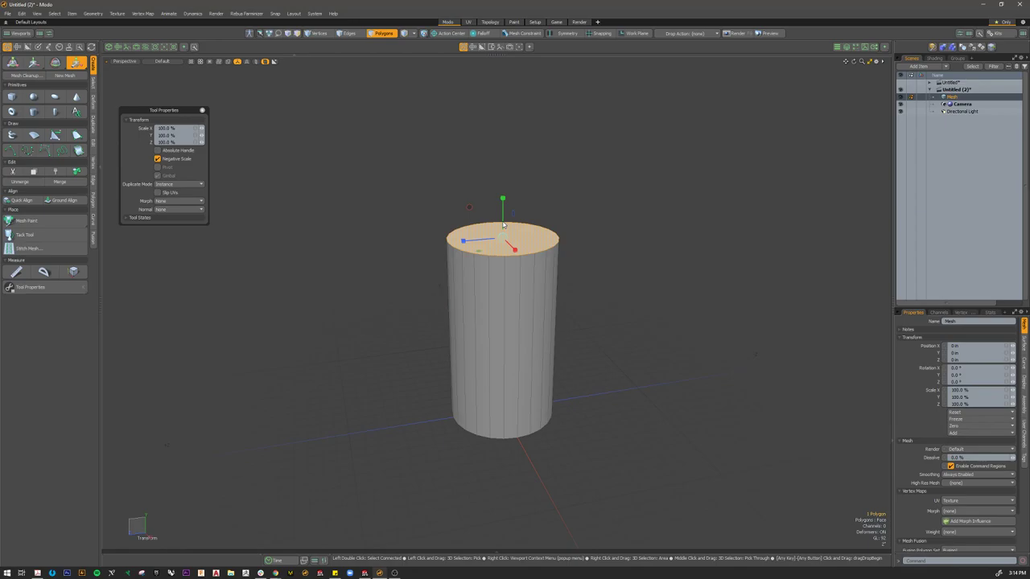
left_click_drag(482, 256, 420, 293, "alt")
left_click_drag(542, 346, 540, 298, "alt")
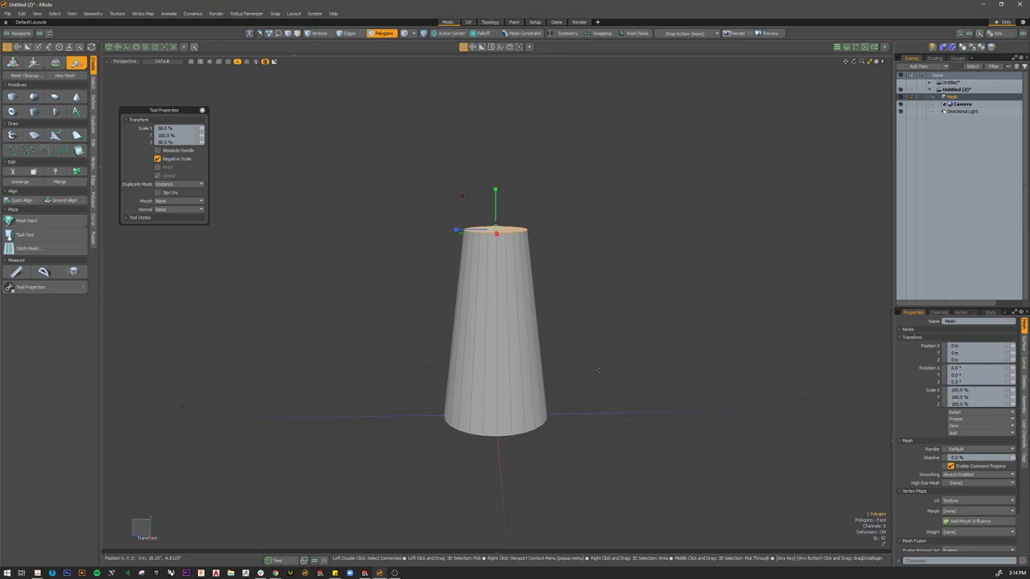
key("space")
Step: Select the bottom face of the tapered cylinder from below and clear the selection
key("alt")
left_click_drag(577, 421, 589, 353, "alt")
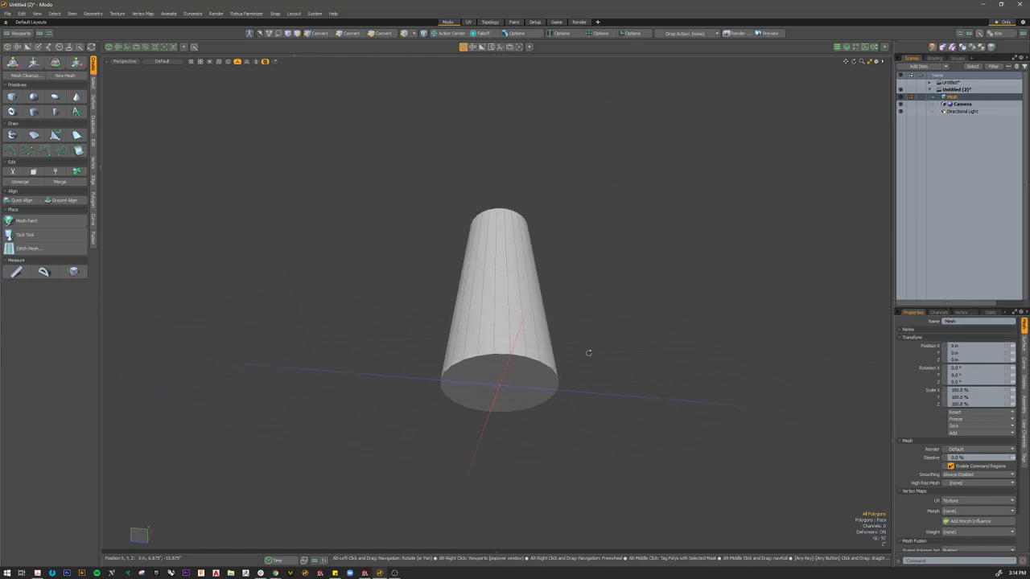
left_click(541, 391)
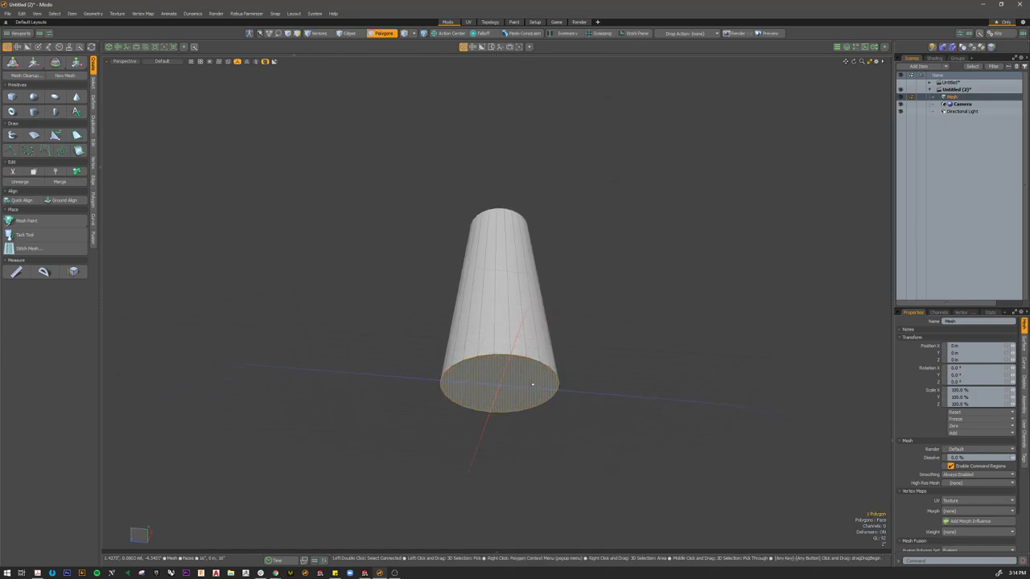
scroll(547, 402, "up", 3)
left_click_drag(563, 436, 563, 523, "alt")
key("Escape")
Step: Examine the tapered cylinder and its ground axes from different sides, including the flipped upside-down view
scroll(605, 433, "down", 3)
left_click_drag(676, 410, 635, 415, "alt")
left_click_drag(635, 416, 674, 366, "alt")
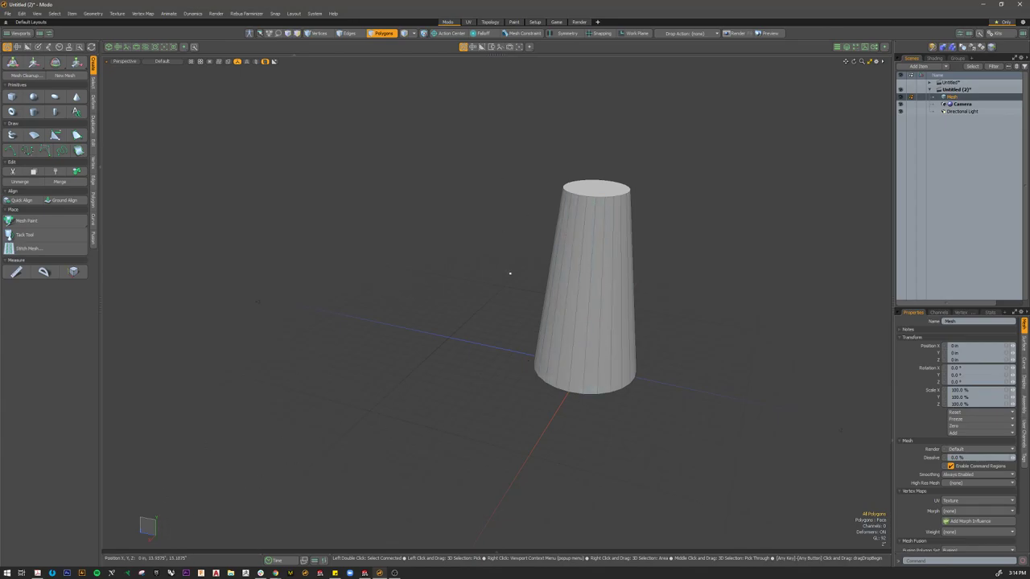
left_click_drag(328, 326, 290, 479, "alt")
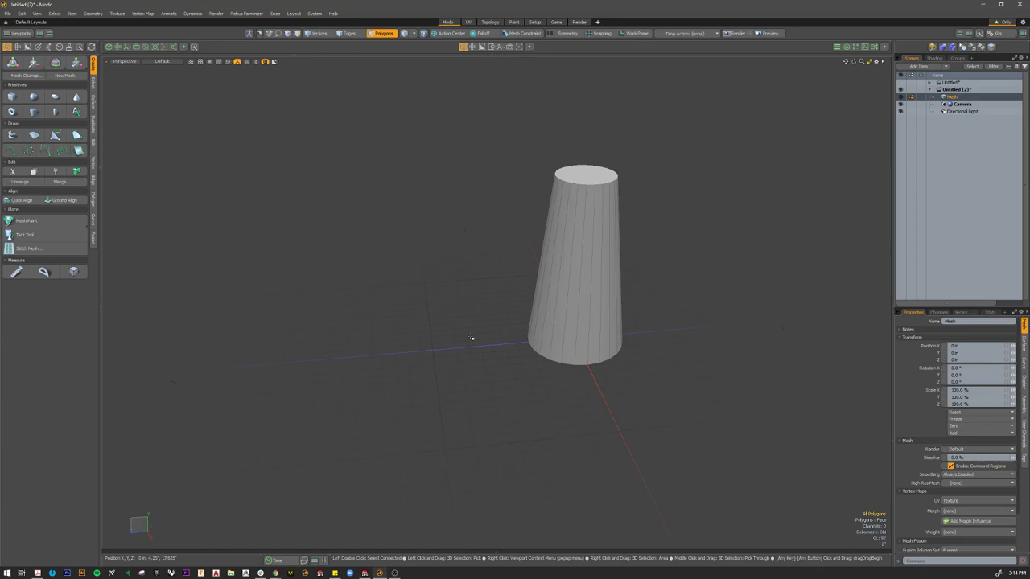
left_click_drag(451, 237, 416, 164, "alt")
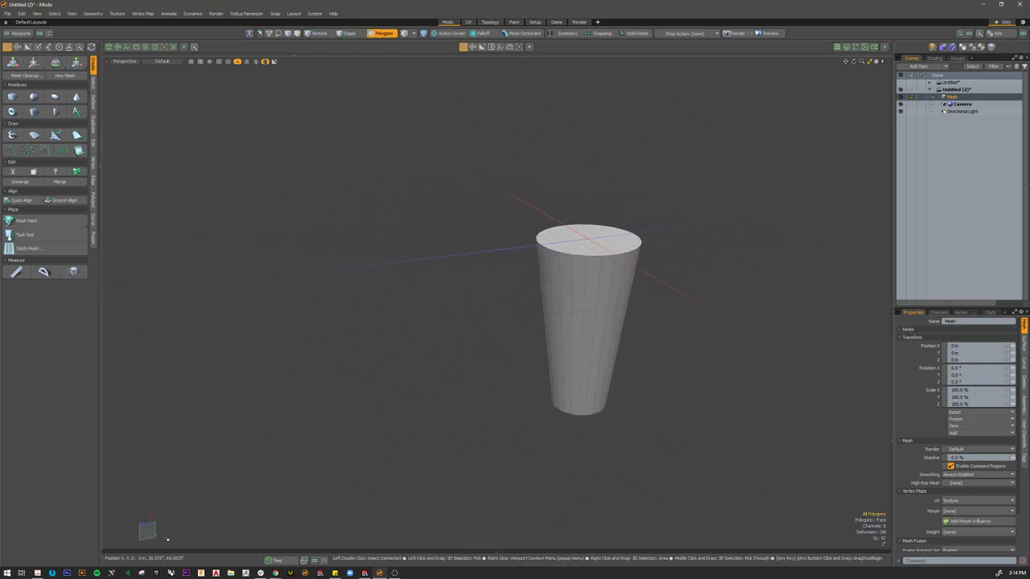
left_click_drag(569, 321, 641, 241, "alt")
scroll(545, 202, "up", 2)
scroll(545, 201, "up", 2)
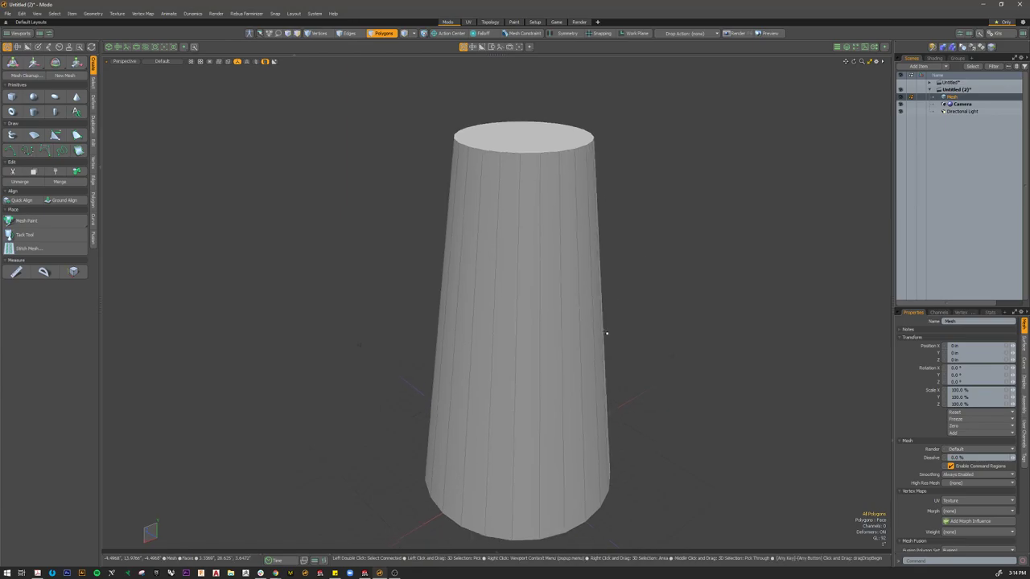
scroll(607, 333, "down", 3)
left_click_drag(654, 345, 634, 337, "alt")
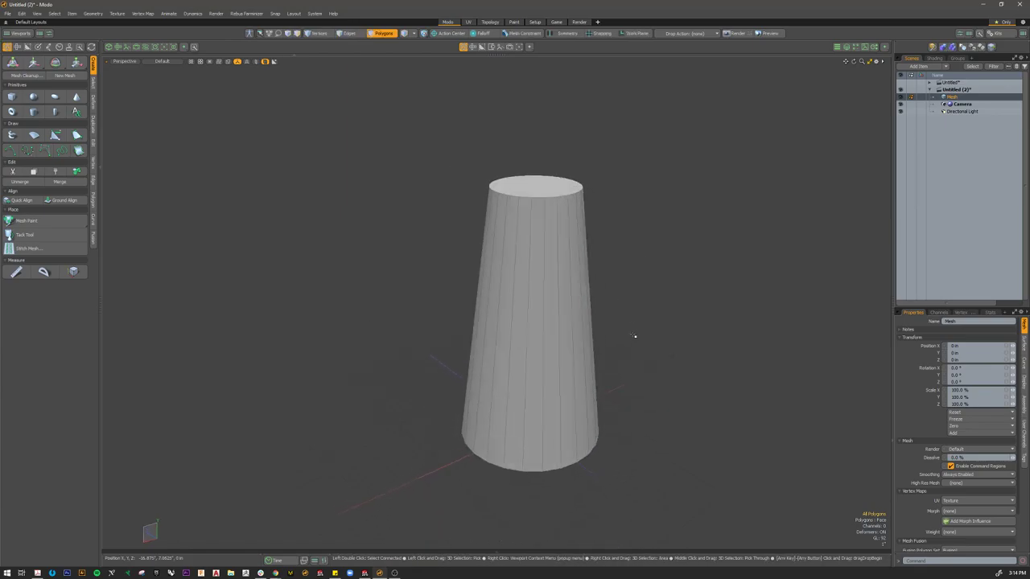
Step: Convert the tapered cylinder to a subdivision surface and examine how its cap and sides are smoothed
key("Tab")
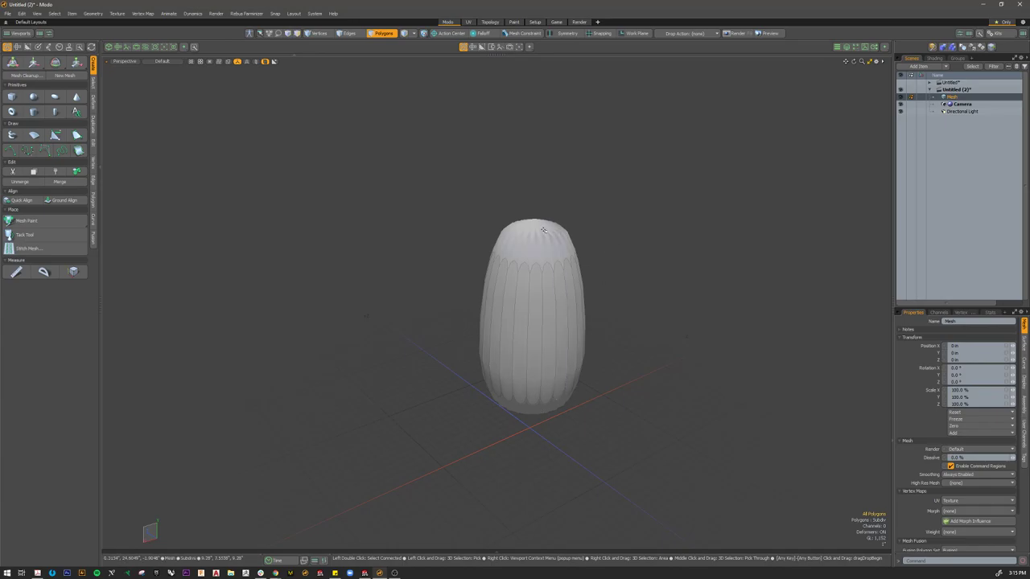
scroll(527, 242, "up", 3)
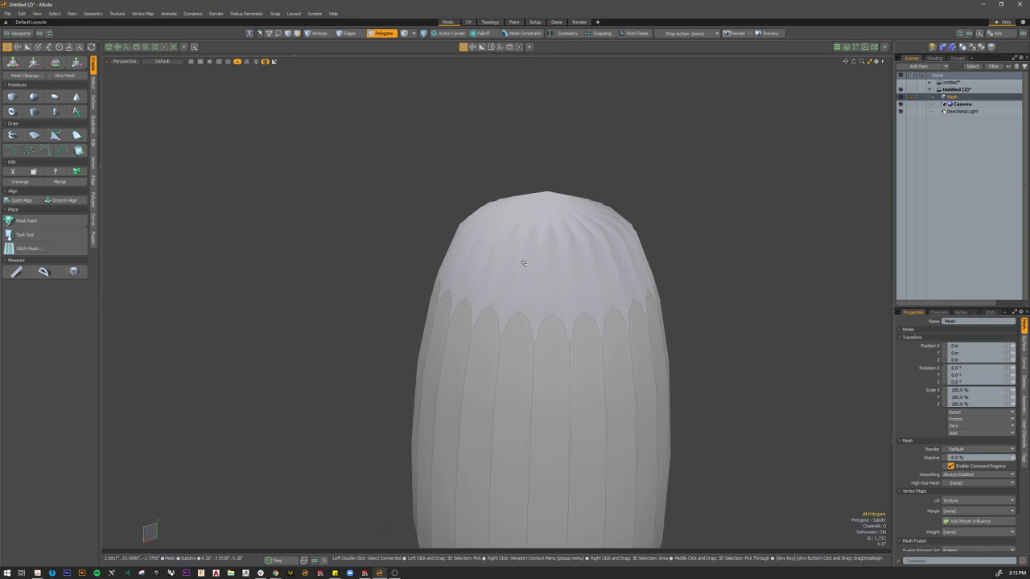
scroll(595, 298, "down", 2)
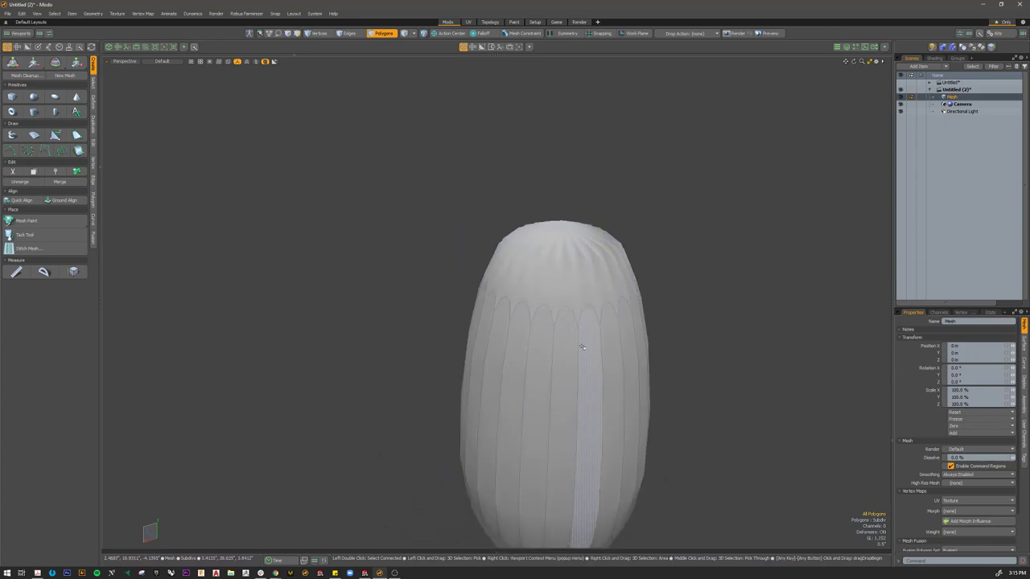
scroll(583, 311, "down", 3)
scroll(571, 405, "up", 2)
scroll(570, 405, "up", 2)
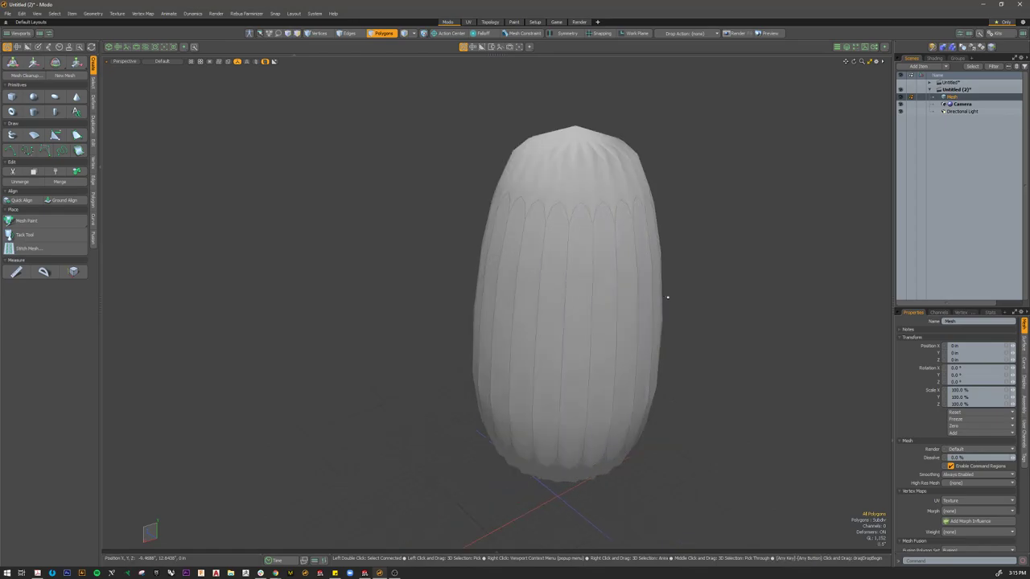
Step: Toggle the mesh repeatedly between regular faces and subdivision surfaces, ending on regular faces
key("Tab")
scroll(457, 353, "down", 2)
key("Tab")
key("Tab")
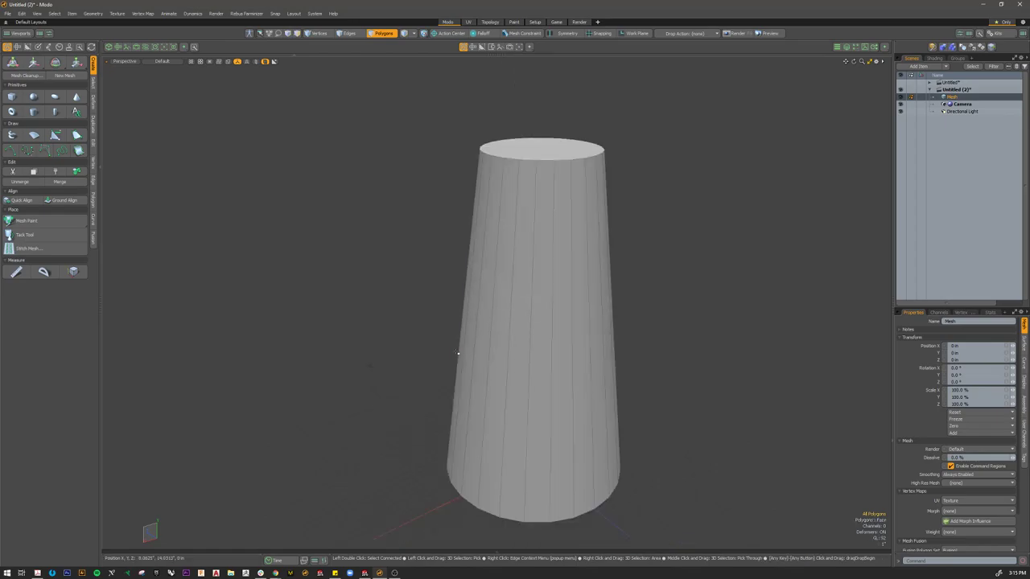
key("Tab")
key("Tab")
key("Tab")
key("Tab")
key("Tab")
key("Tab")
Step: Select one long side face of the tapered cylinder and clear the selection
left_click_drag(458, 352, 519, 308, "alt")
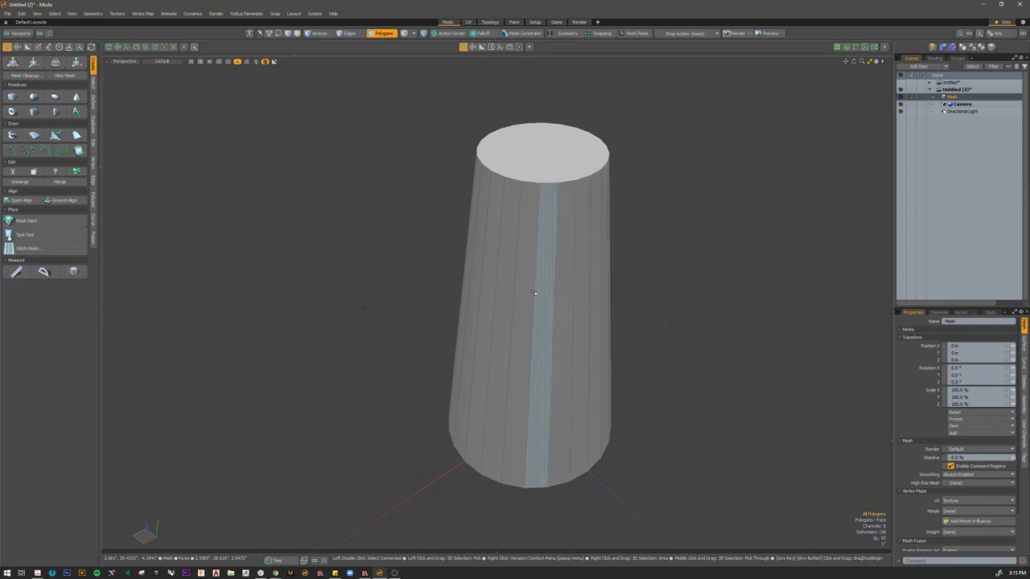
left_click_drag(636, 353, 655, 335, "alt")
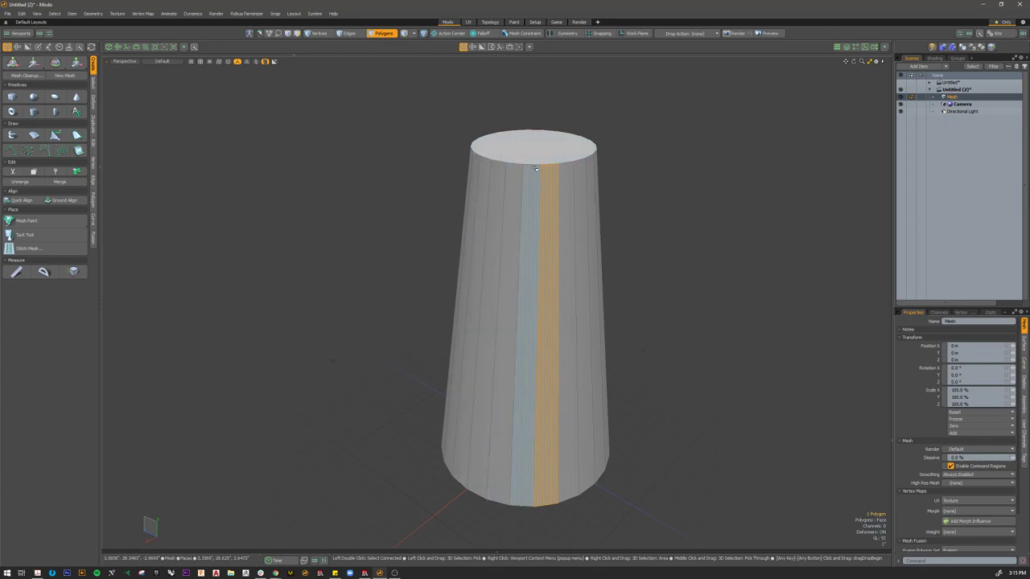
left_click_drag(693, 364, 703, 367, "alt")
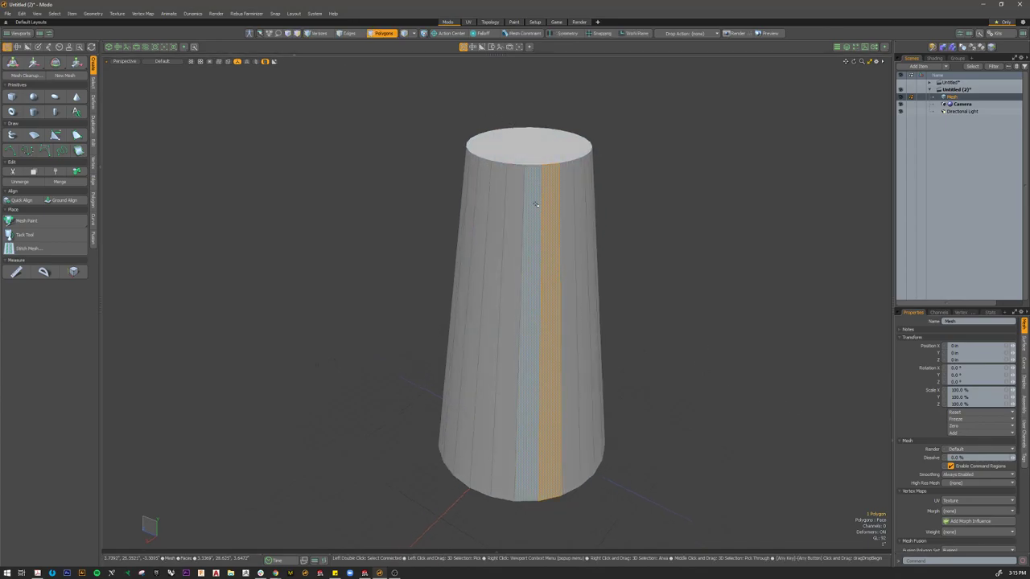
left_click(426, 99)
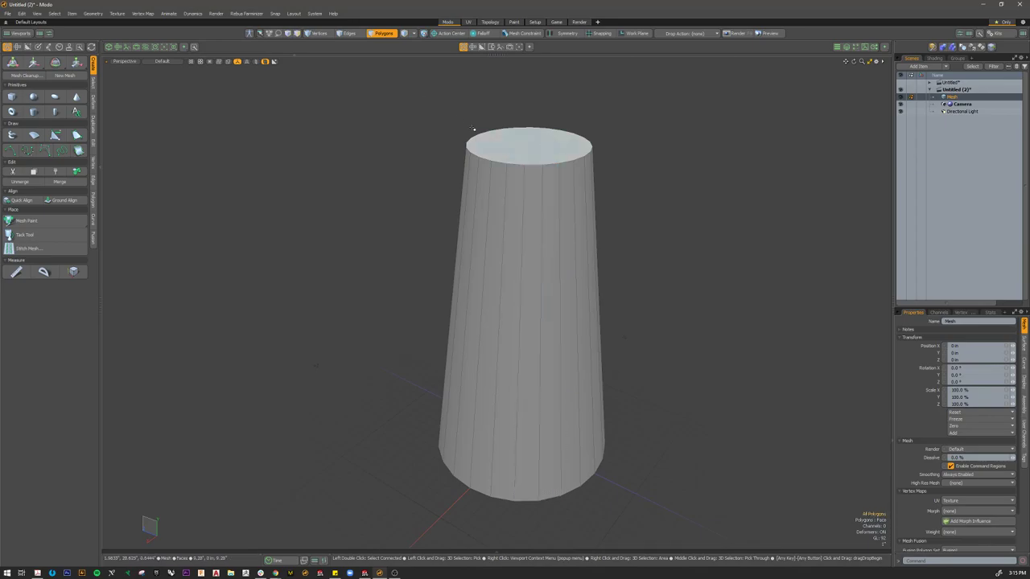
Step: In edge mode, select the four edges bordering one long side face, and clear the selection
key("2")
left_click(550, 165, "shift")
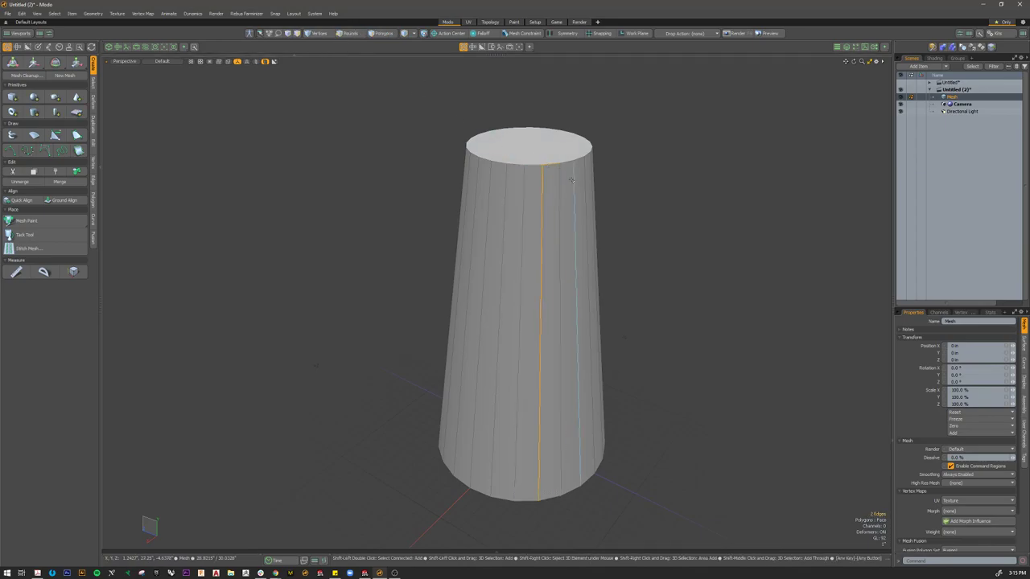
left_click(560, 211, "shift")
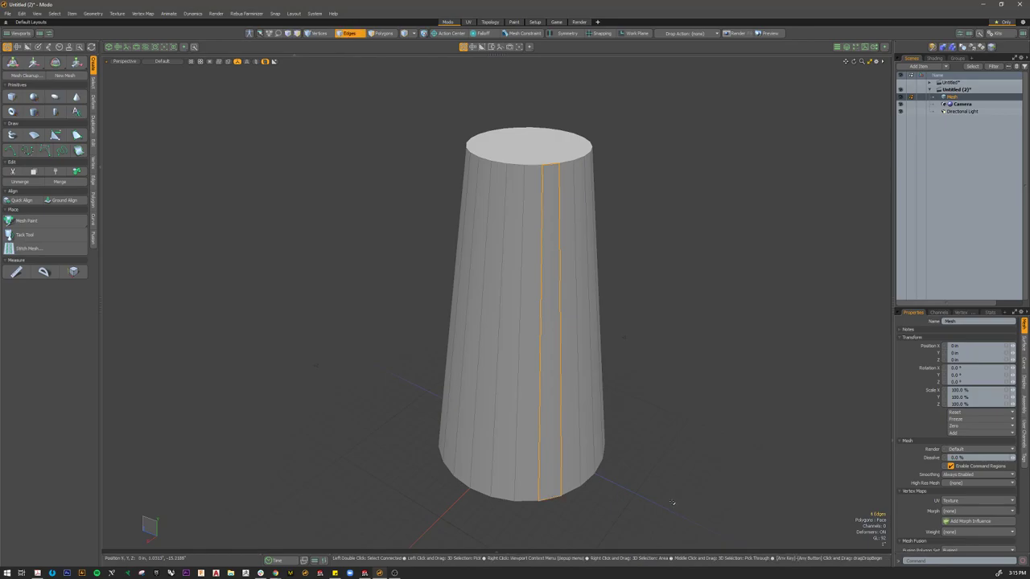
left_click(552, 519)
Step: Select the four edges around the neighbouring side face, and clear the edge selection
double_click(538, 493)
double_click(515, 484, "shift")
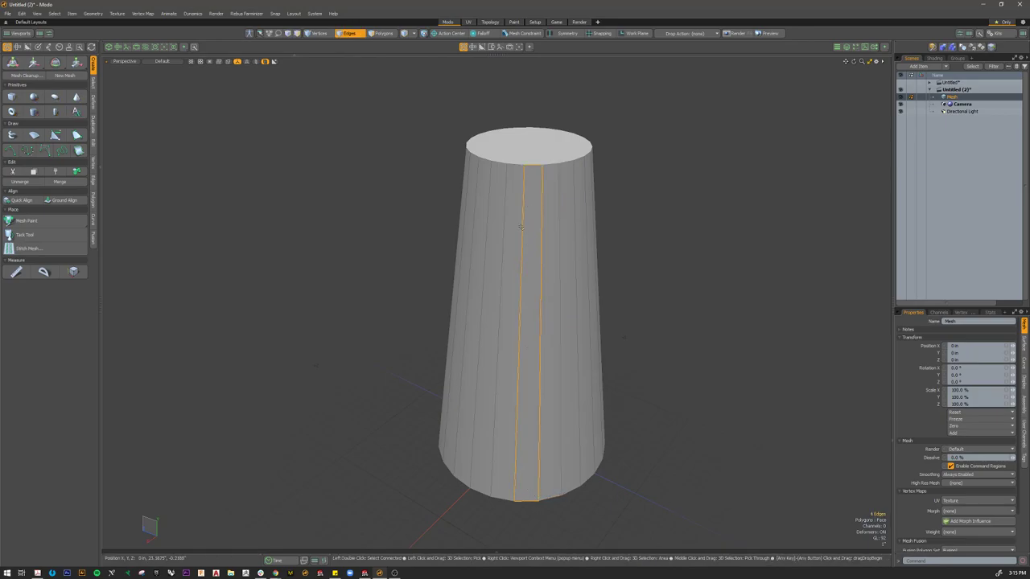
left_click(601, 210)
Step: Select the edge loop around the top rim, select the top cap as a polygon, and return to edge mode
double_click(557, 156)
left_click_drag(620, 193, 547, 156, "alt")
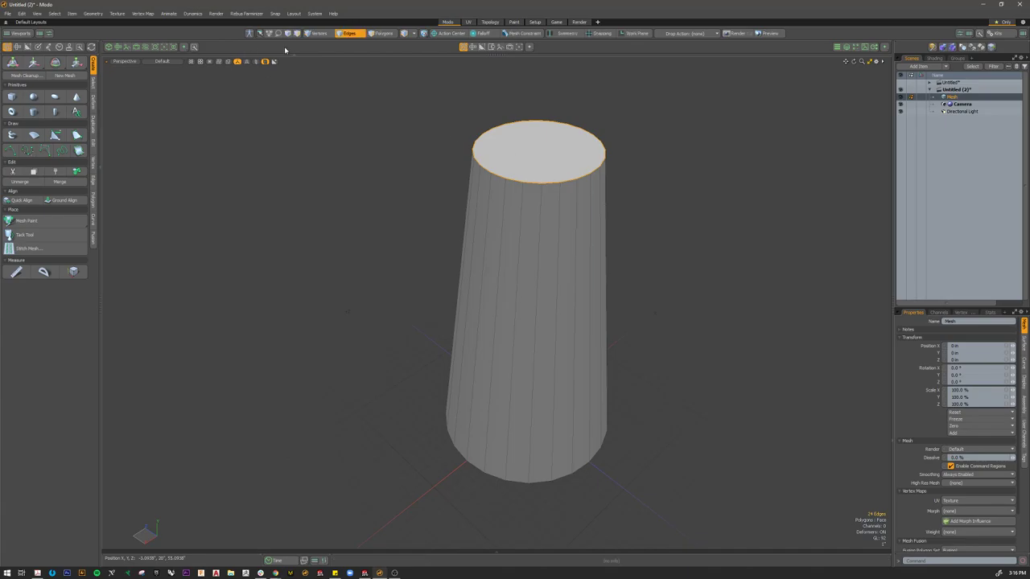
key("3")
left_click(533, 123)
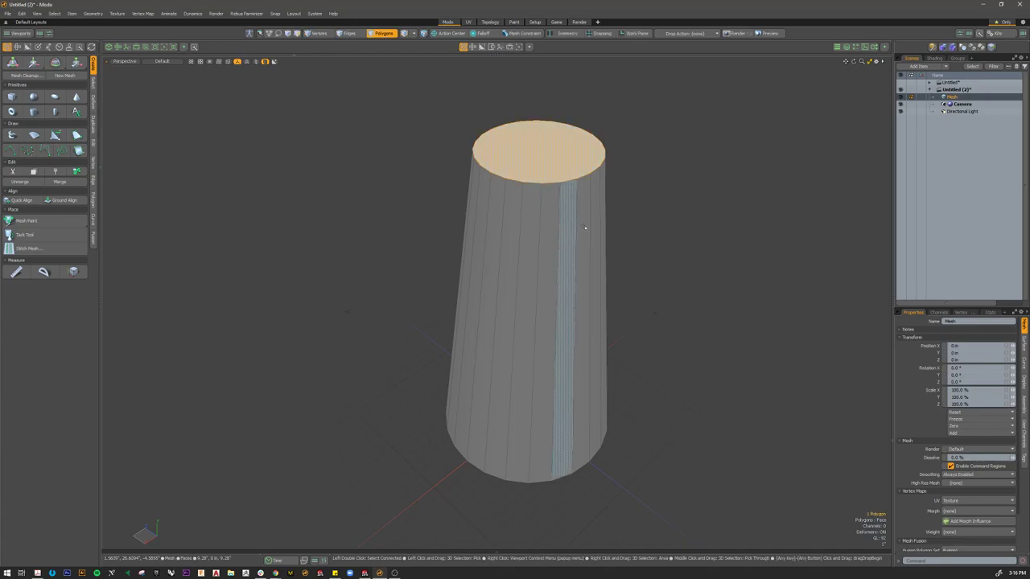
left_click(347, 33)
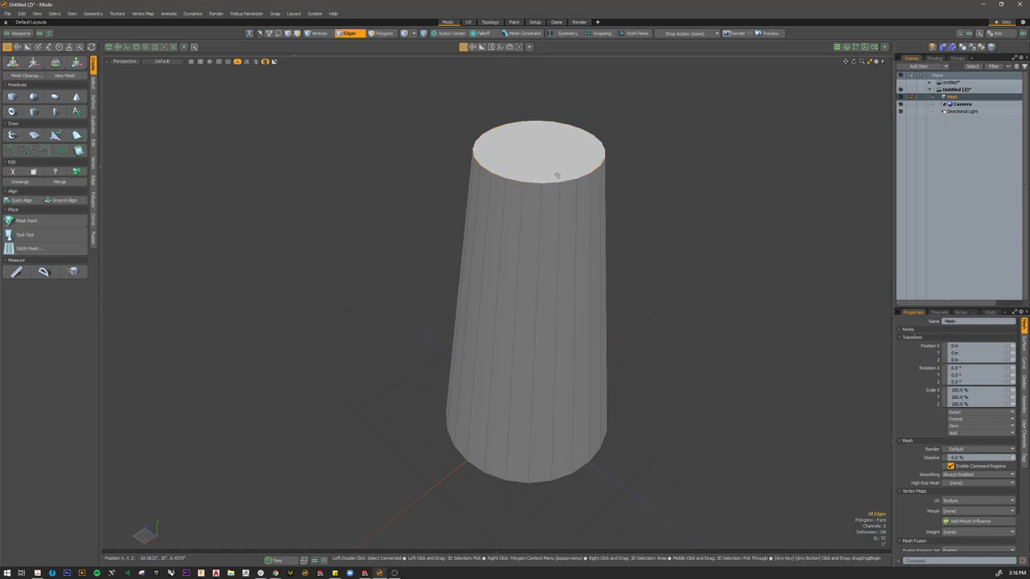
Step: Turn on subdivision smoothing again, inspect the mesh's pinched cap up close, and switch back to regular faces
key("Tab")
left_click_drag(557, 176, 549, 262, "alt")
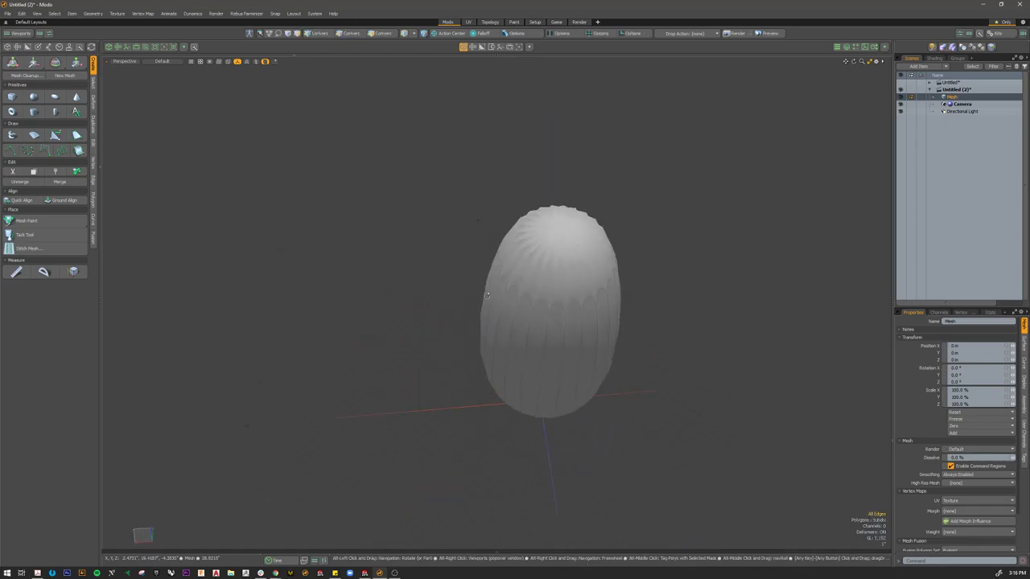
scroll(549, 263, "up", 3)
left_click_drag(555, 304, 551, 248, "alt")
key("2")
scroll(549, 244, "down", 4)
left_click_drag(536, 283, 520, 260, "alt")
key("Tab")
Step: Select the tapered cylinder's top cap face in polygon mode
mouse_move(646, 304)
left_mouse_down("alt")
mouse_move(648, 253)
mouse_move(653, 297)
left_mouse_up("alt")
key("3")
left_click(542, 148)
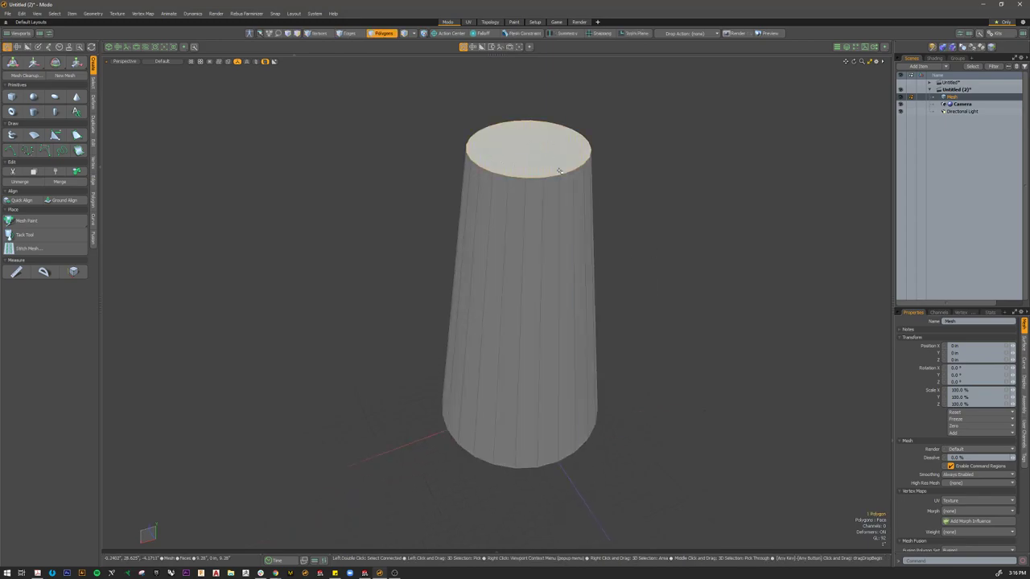
Step: Delete the tapered cylinder's top cap and inspect the open end from several angles
key("Delete")
left_click_drag(635, 249, 581, 249, "alt")
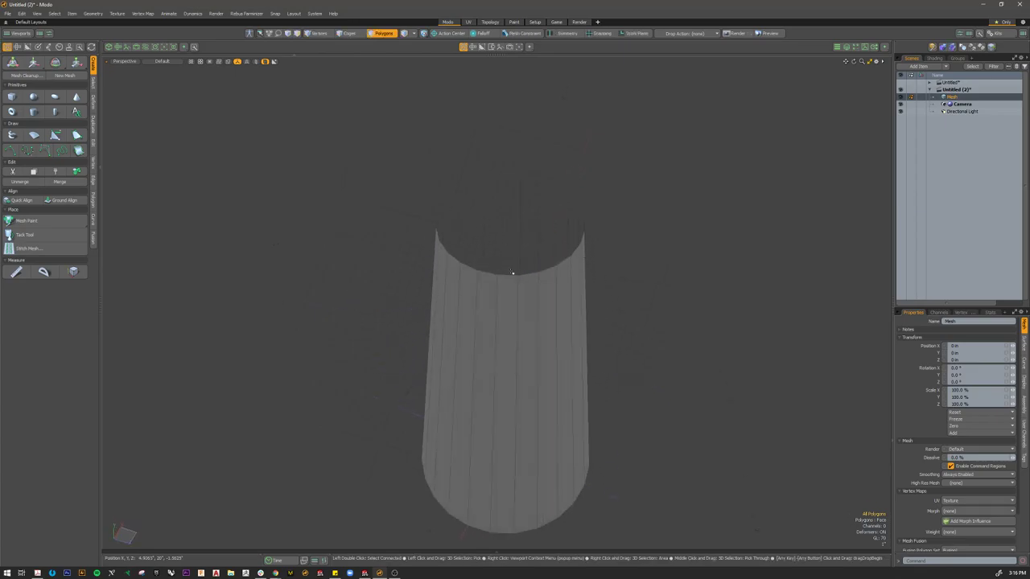
left_click_drag(443, 250, 528, 295, "alt")
mouse_move(588, 291)
left_mouse_down("alt")
mouse_move(563, 285)
mouse_move(587, 276)
left_mouse_up("alt")
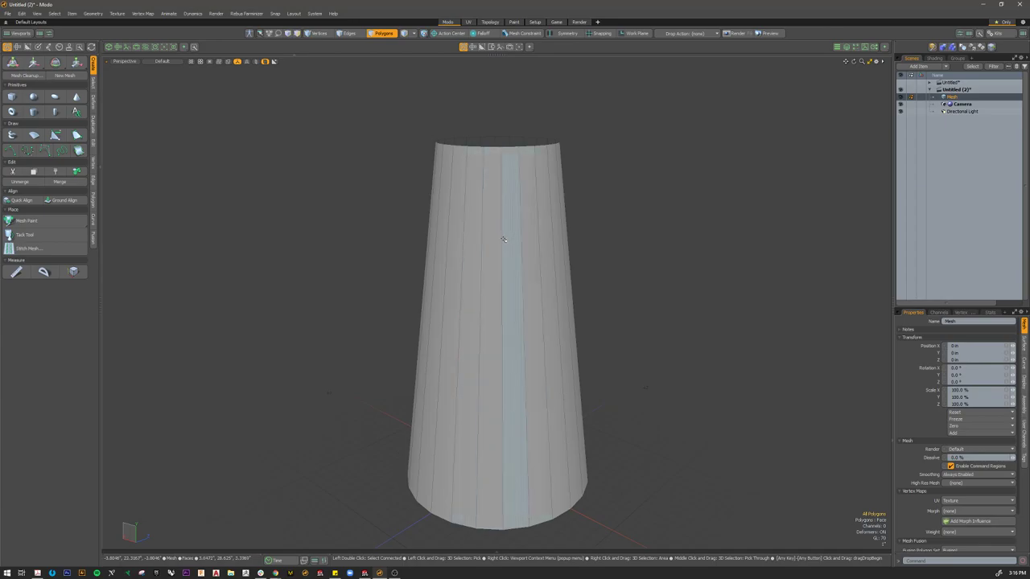
mouse_move(605, 257)
left_mouse_down("alt")
mouse_move(597, 290)
mouse_move(619, 278)
mouse_move(632, 302)
mouse_move(589, 299)
mouse_move(600, 260)
mouse_move(576, 184)
mouse_move(531, 197)
mouse_move(588, 269)
mouse_move(530, 210)
left_mouse_up("alt")
Step: Turn on subdivision smoothing, inspect the open rim and the closed bottom cap, and switch back to regular faces
key("Tab")
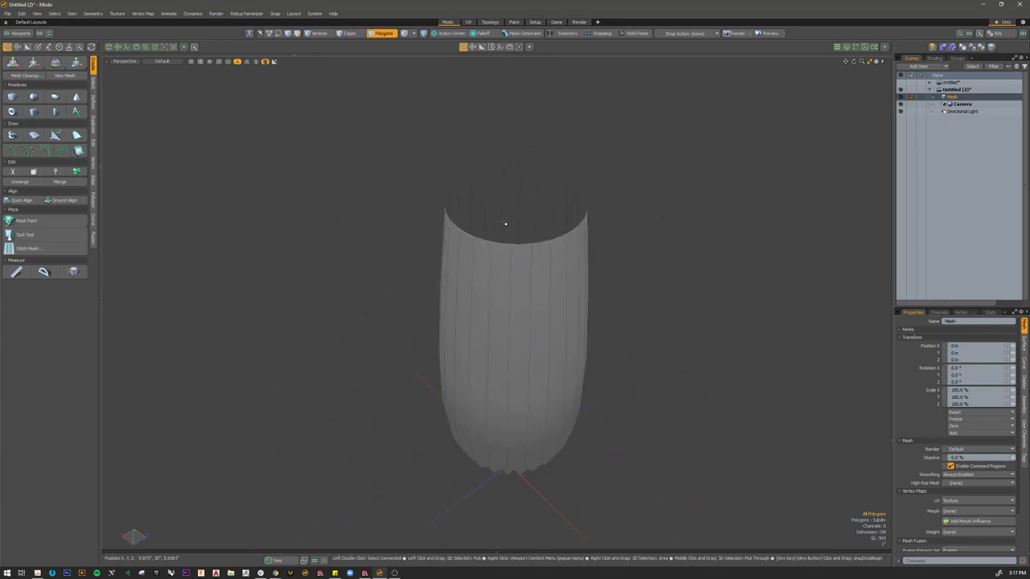
left_click_drag(630, 272, 619, 314, "alt")
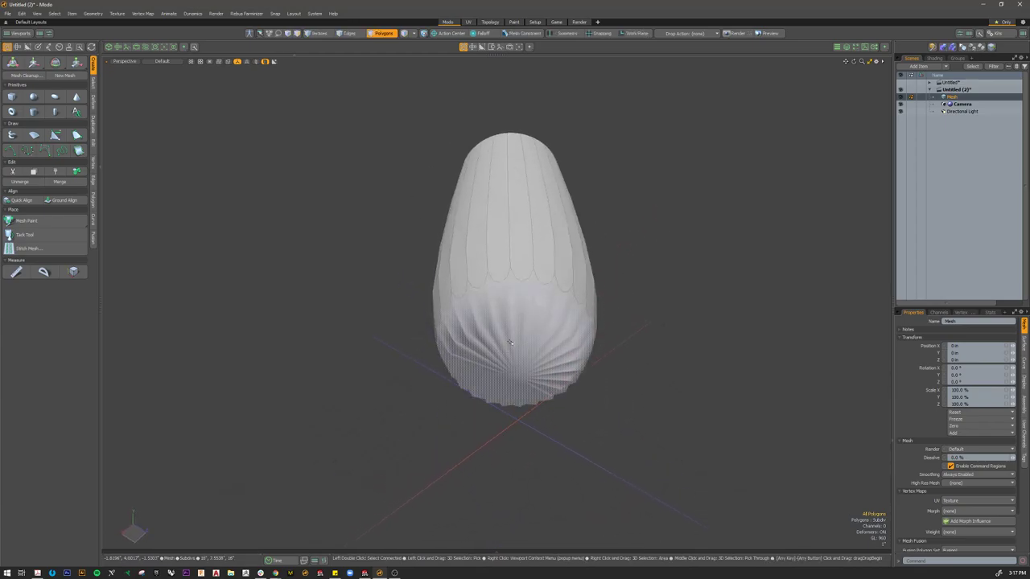
key("Tab")
Step: Select the tapered cylinder's bottom cap and bevel it with an inset of about 1.575 in and a shift of about 0.6 in
left_click_drag(549, 295, 435, 319, "alt")
left_click(537, 256)
scroll(423, 265, "down", 4)
scroll(436, 367, "up", 3)
left_click_drag(436, 368, 424, 321, "alt")
scroll(443, 314, "down", 4)
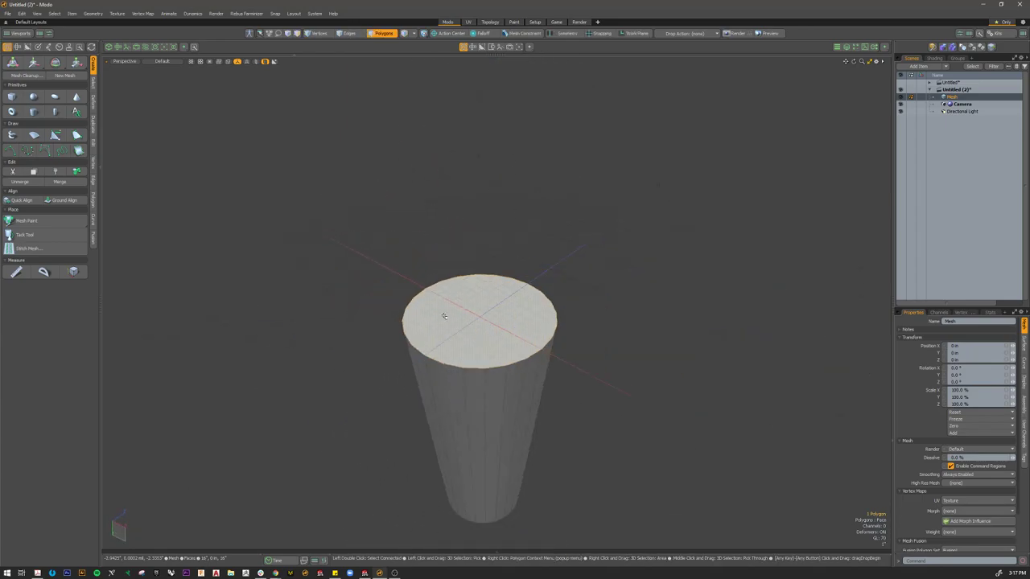
left_click_drag(611, 344, 595, 326, "alt")
scroll(536, 286, "up", 3)
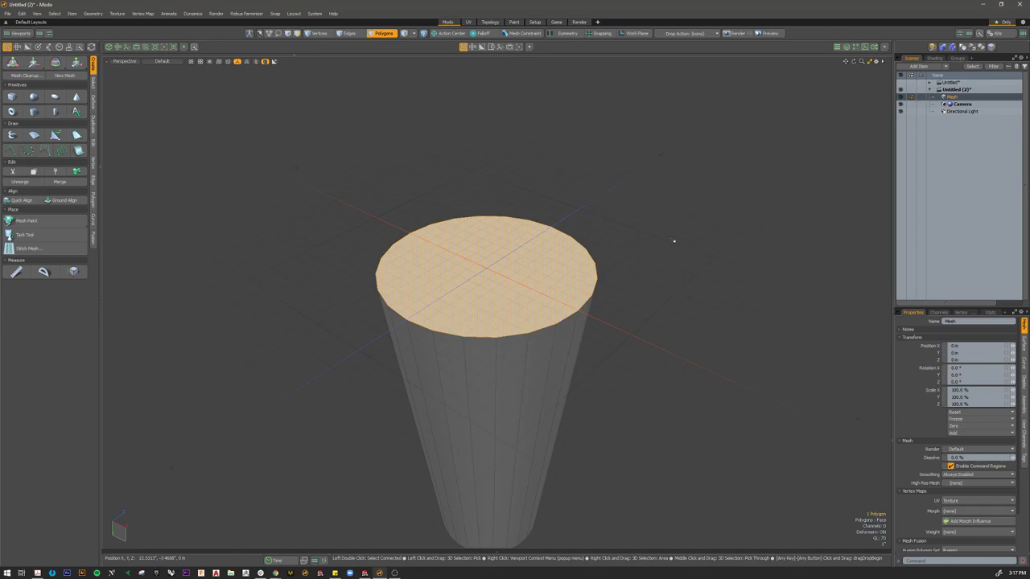
key("b")
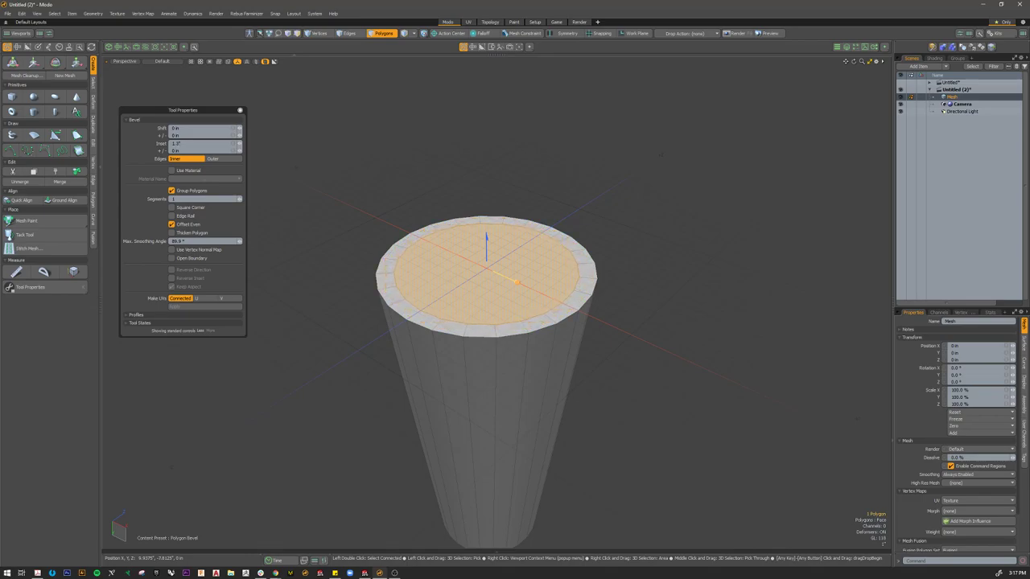
left_click_drag(516, 281, 507, 246)
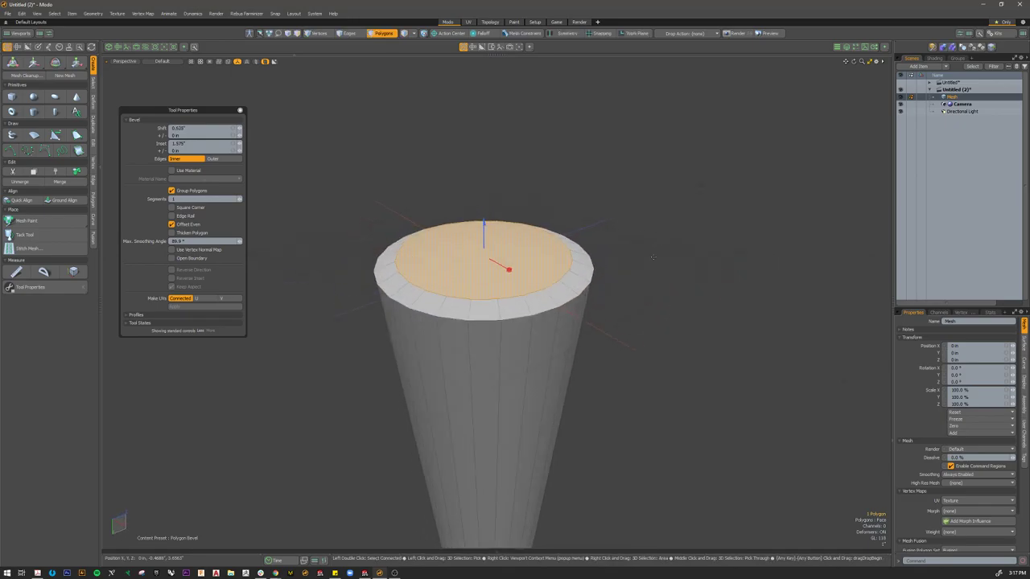
key("space")
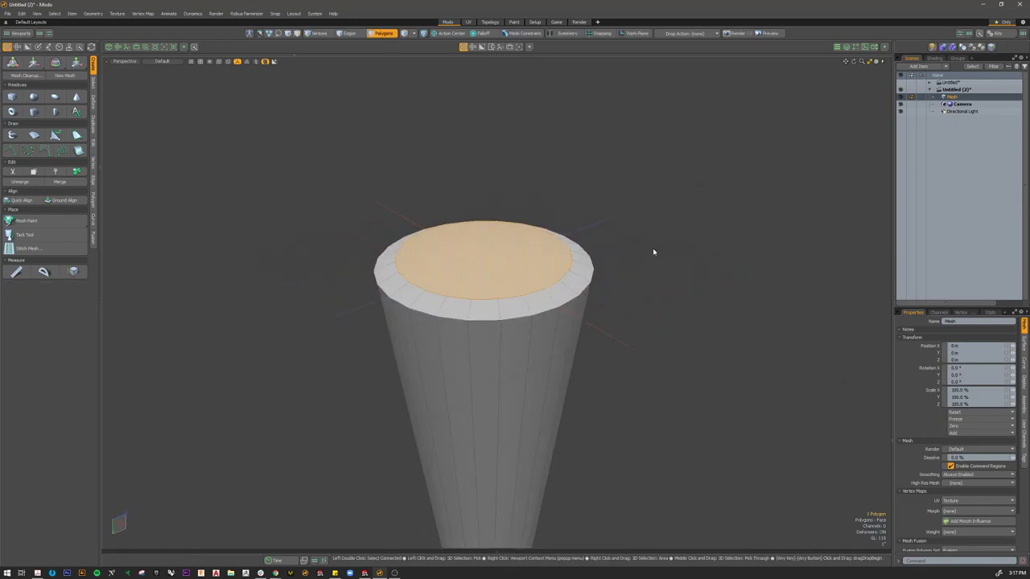
Step: Select the inset bottom face as a polygon, convert the selection to its boundary edges, and clear the selection
key("1")
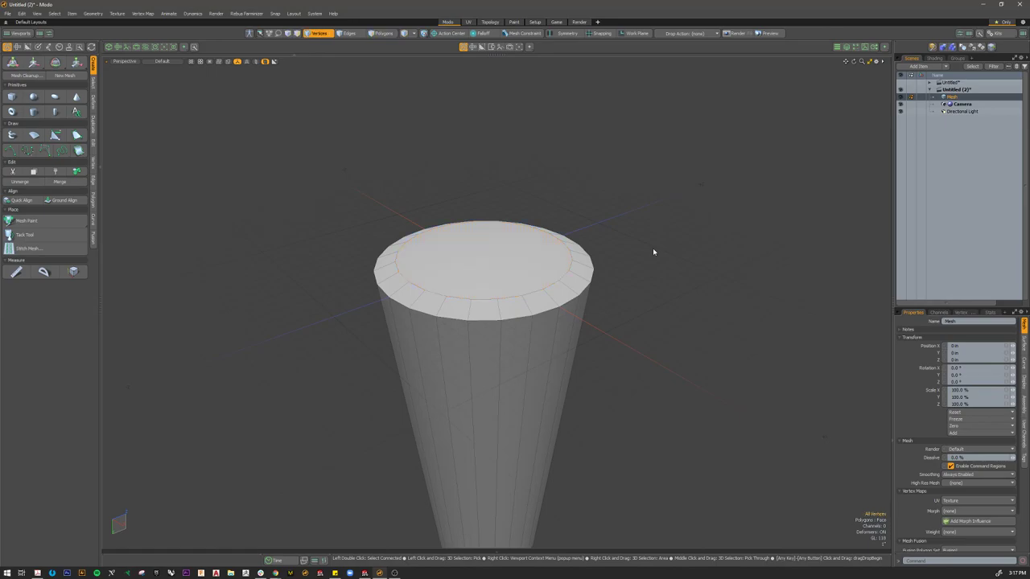
left_click_drag(510, 268, 496, 367, "alt")
scroll(497, 368, "down", 3)
left_click_drag(536, 315, 499, 305, "alt")
scroll(486, 300, "up", 2)
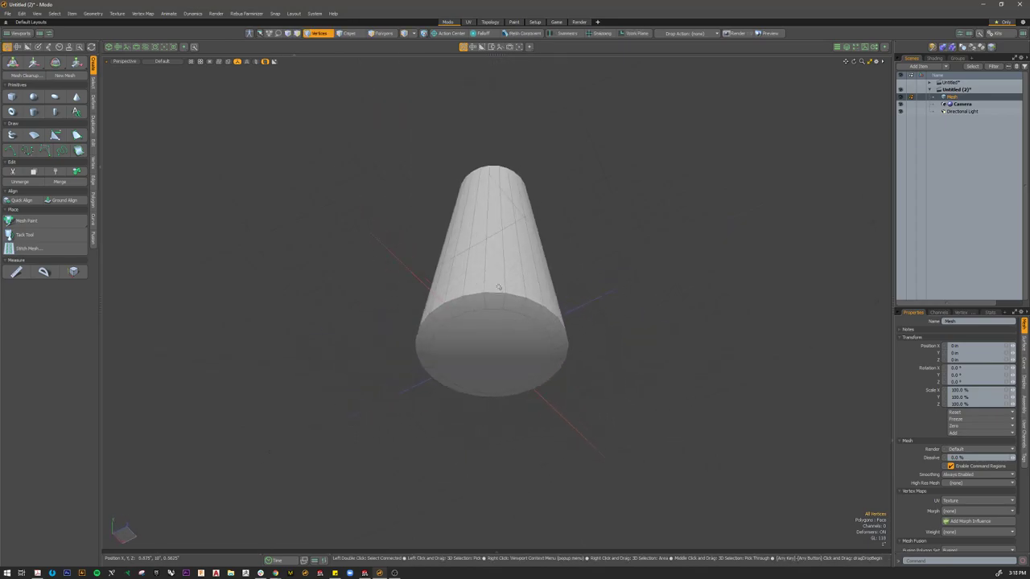
key("3")
left_click(485, 338)
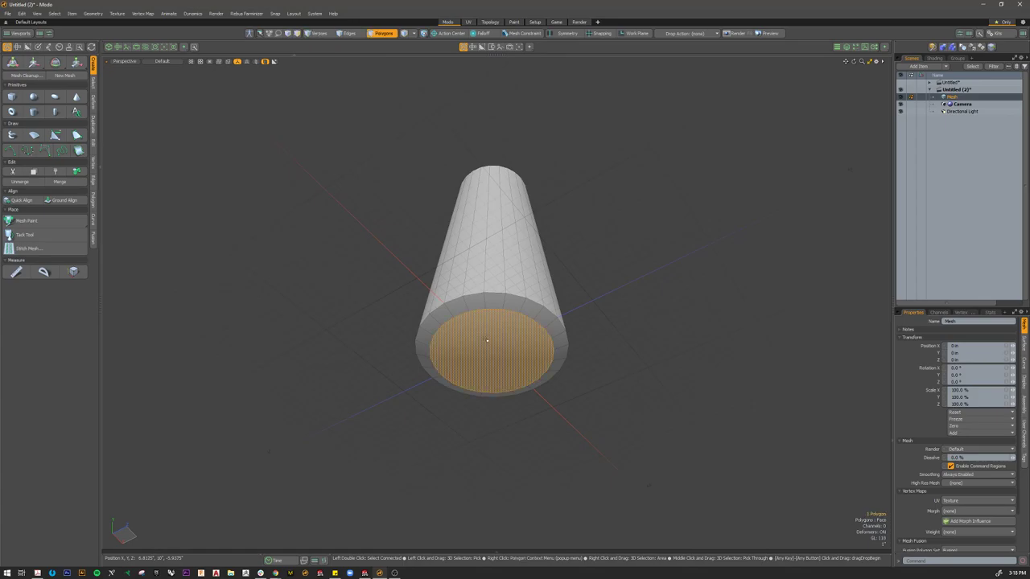
key("2")
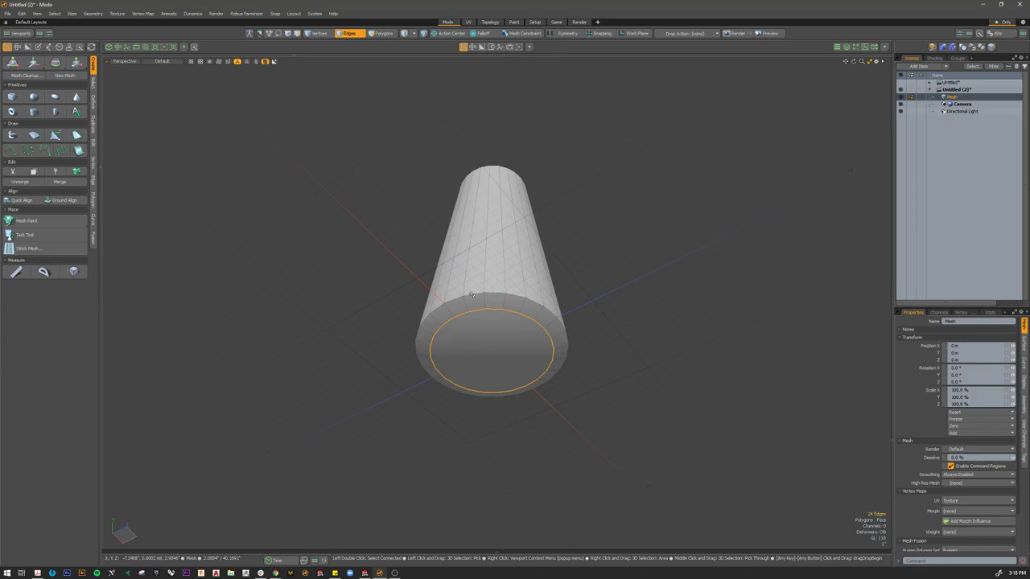
left_click(542, 419)
Step: Preview the bevelled bottom cap with subdivision smoothing and return to regular faces
left_click_drag(542, 419, 537, 463, "alt")
key("Tab")
left_click_drag(532, 390, 518, 233, "alt")
scroll(538, 289, "up", 3)
scroll(538, 405, "down", 3)
scroll(544, 410, "down", 2)
Step: Select the inner bottom face and bevel it with an inset of about 1.375 in and a shift of about 0.2 in
key("3")
left_click(519, 233)
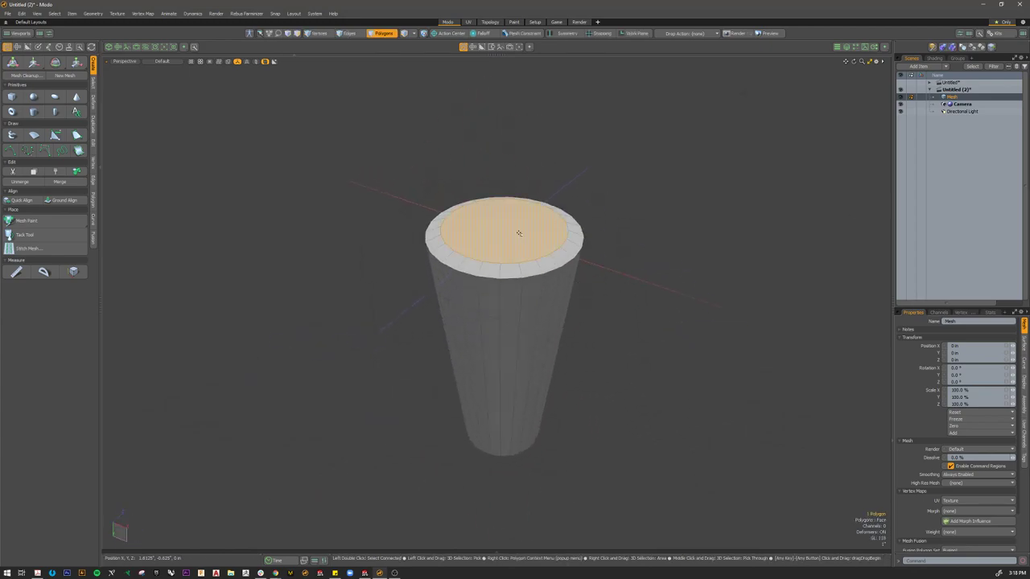
scroll(547, 249, "up", 3)
key("b")
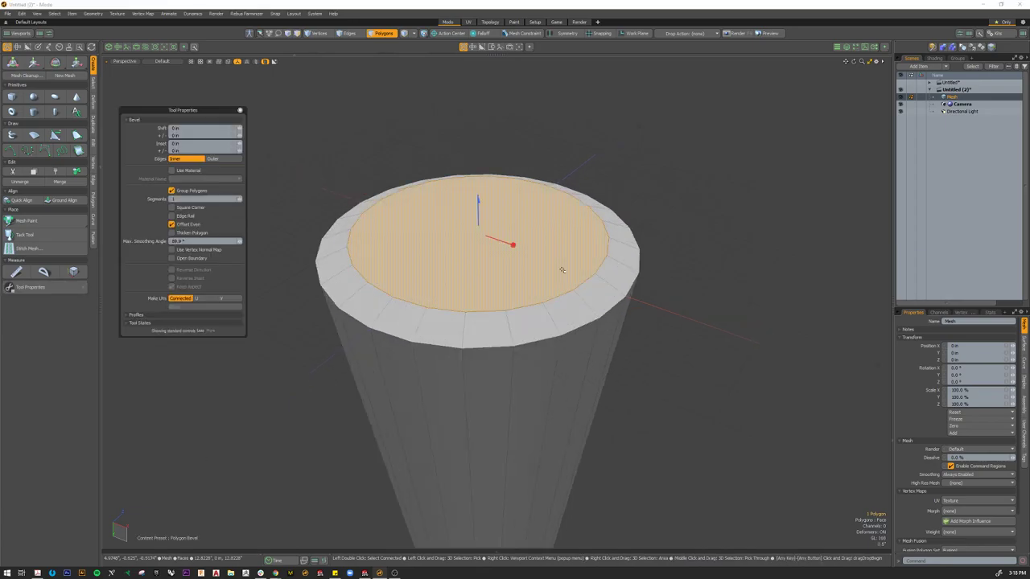
left_click_drag(518, 247, 505, 241)
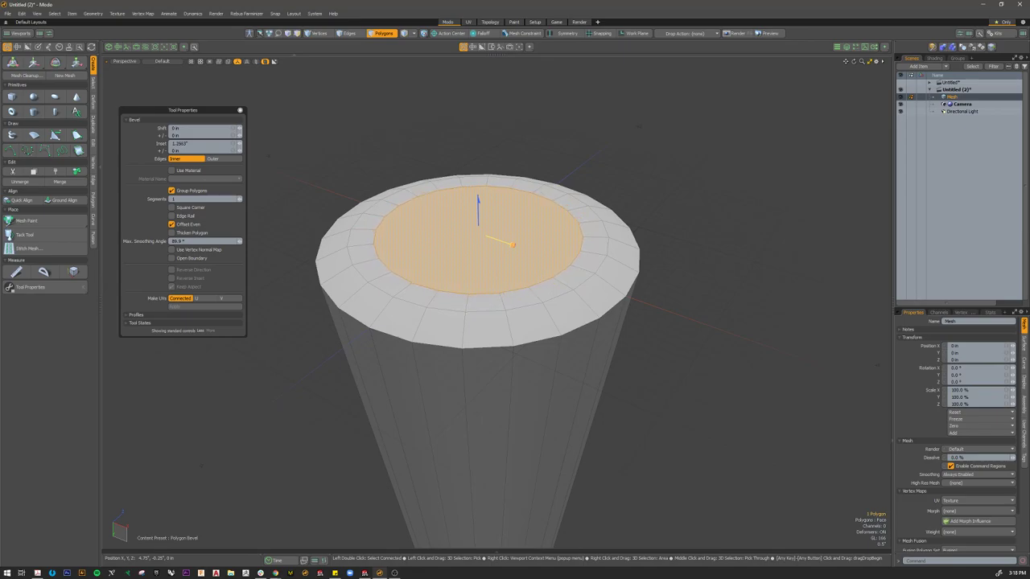
left_click_drag(481, 211, 481, 207)
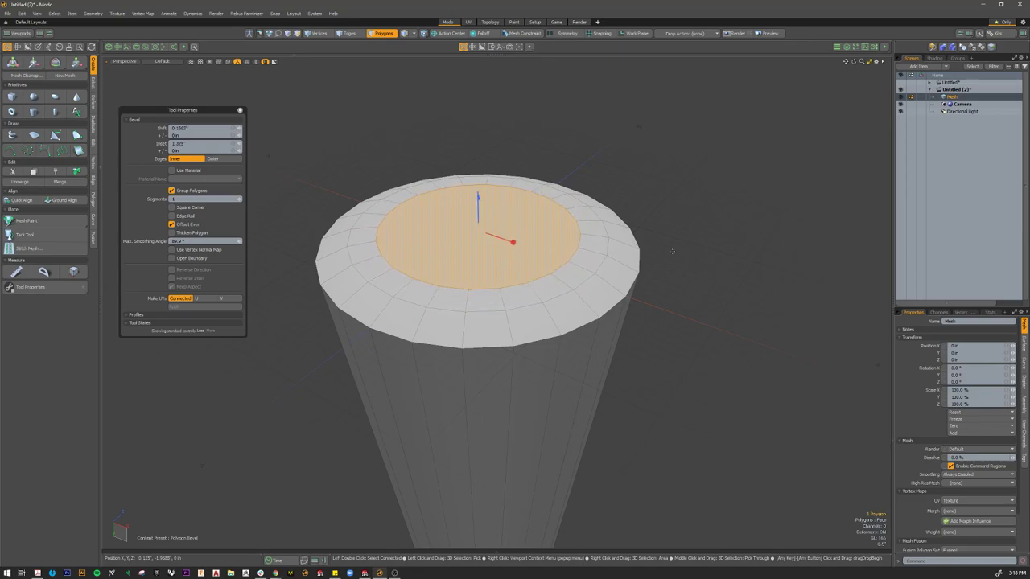
key("space")
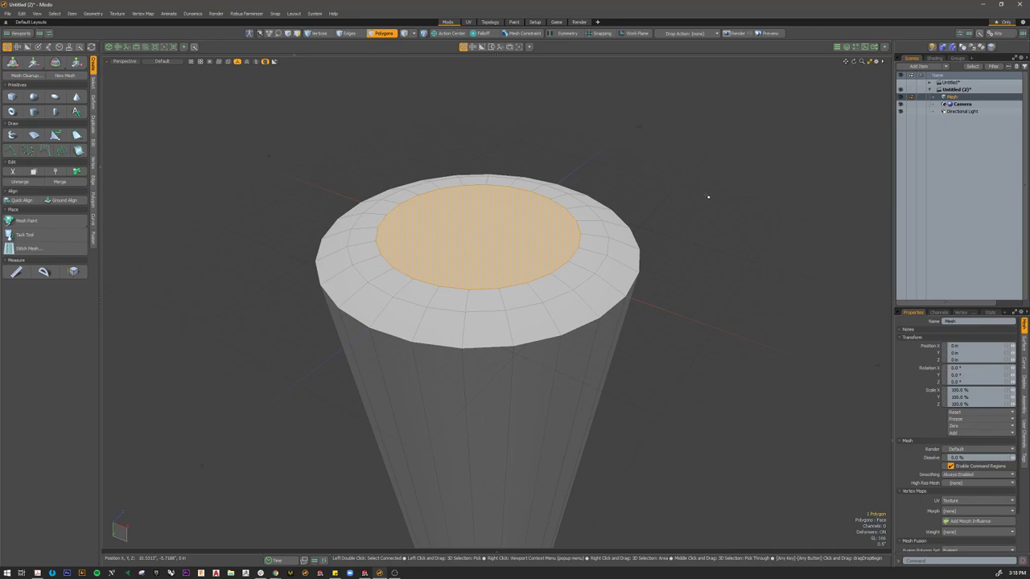
Step: Bevel the selected inner face once more with an inset of about 1.7 in and a shift of about 0.125 in
key("b")
left_click_drag(512, 242, 509, 259)
left_click_drag(478, 205, 477, 200)
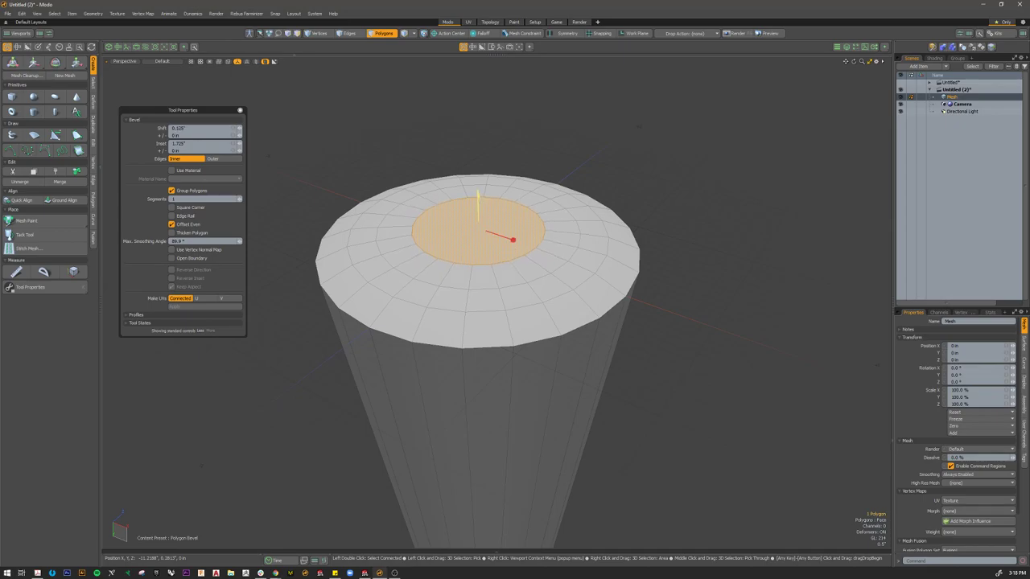
key("space")
Step: Convert the innermost bottom face selection to its boundary edges, and clear the edge selection
left_click(670, 215)
scroll(578, 316, "down", 5)
left_click_drag(556, 284, 542, 311, "alt")
left_click(542, 310)
left_click_drag(606, 349, 587, 308, "alt")
scroll(571, 311, "up", 4)
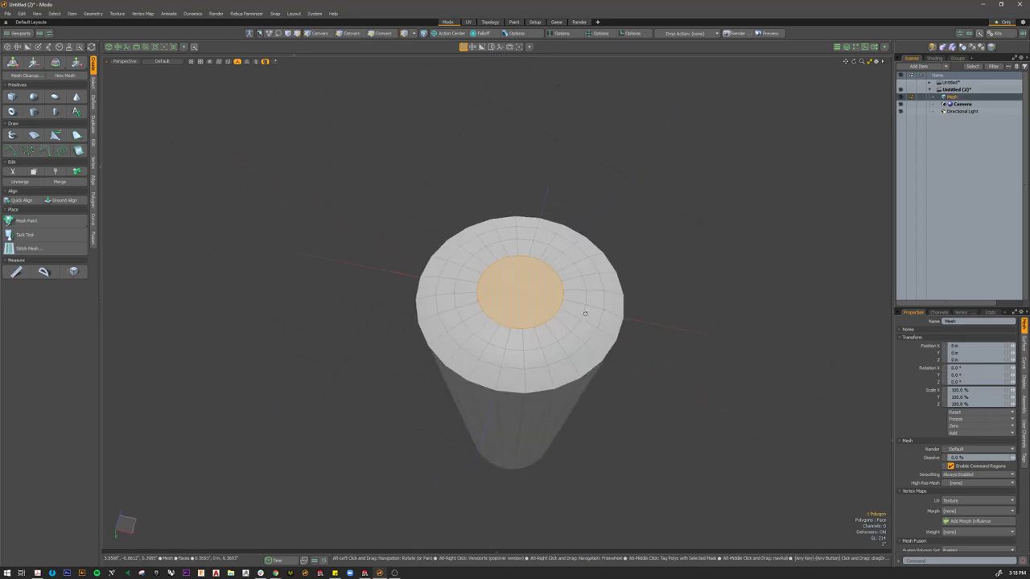
left_click(351, 33, "shift")
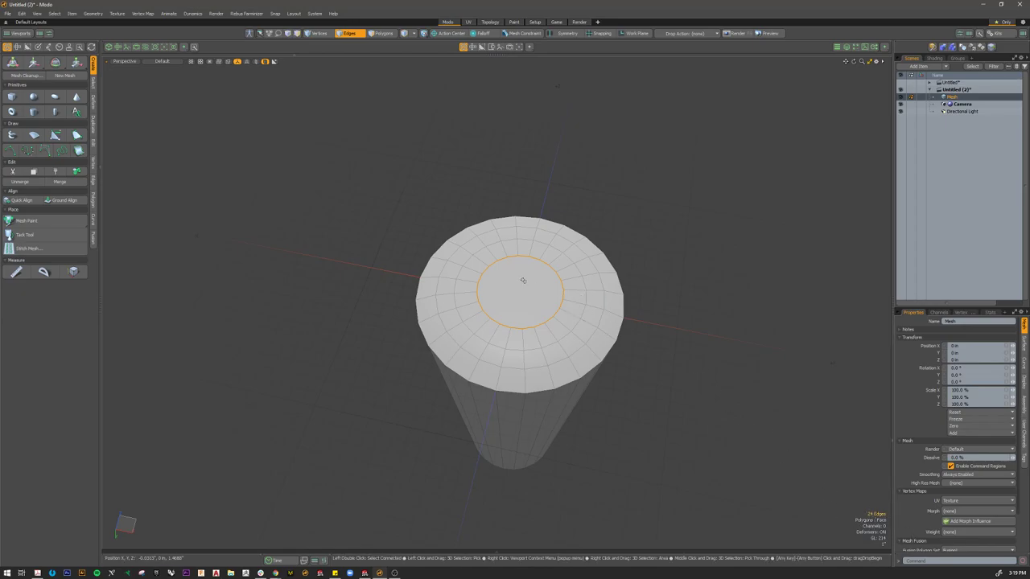
left_click_drag(756, 351, 563, 295, "alt")
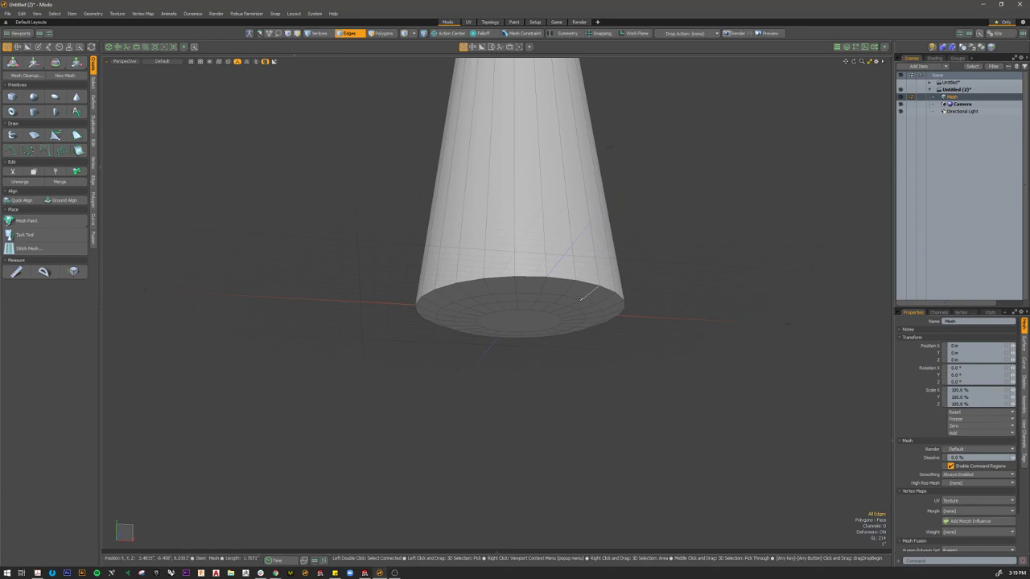
Step: Turn on subdivision smoothing and inspect the ringed bottom cap up close
left_click_drag(599, 297, 616, 321, "alt")
key("Tab")
left_click_drag(621, 375, 547, 229, "alt")
scroll(494, 292, "up", 5)
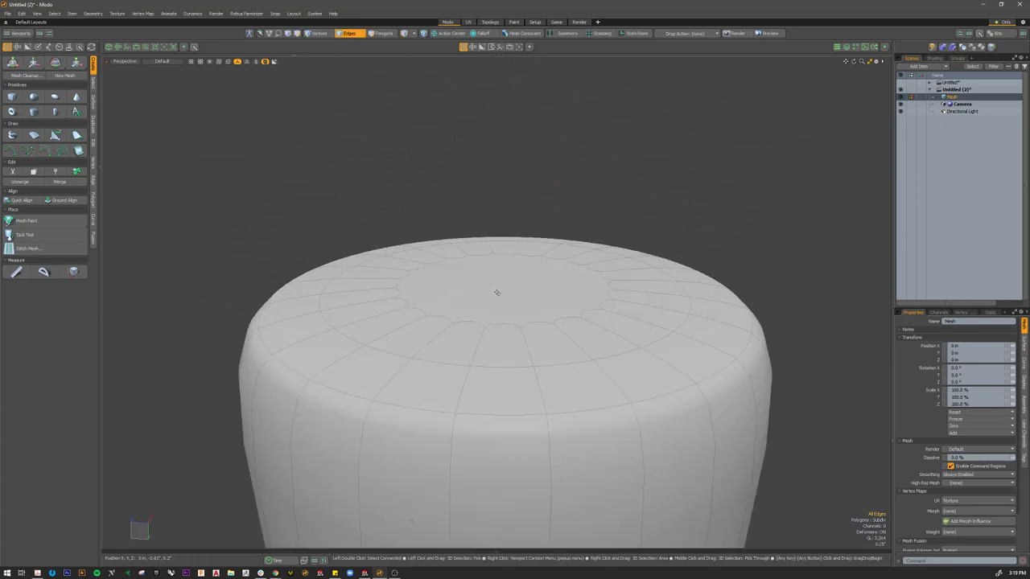
Step: Select the central face of the smoothed bottom cap and examine its surroundings and the whole body
key("3")
left_click(496, 292)
mouse_move(581, 327)
left_mouse_down("alt")
mouse_move(579, 306)
mouse_move(588, 341)
left_mouse_up("alt")
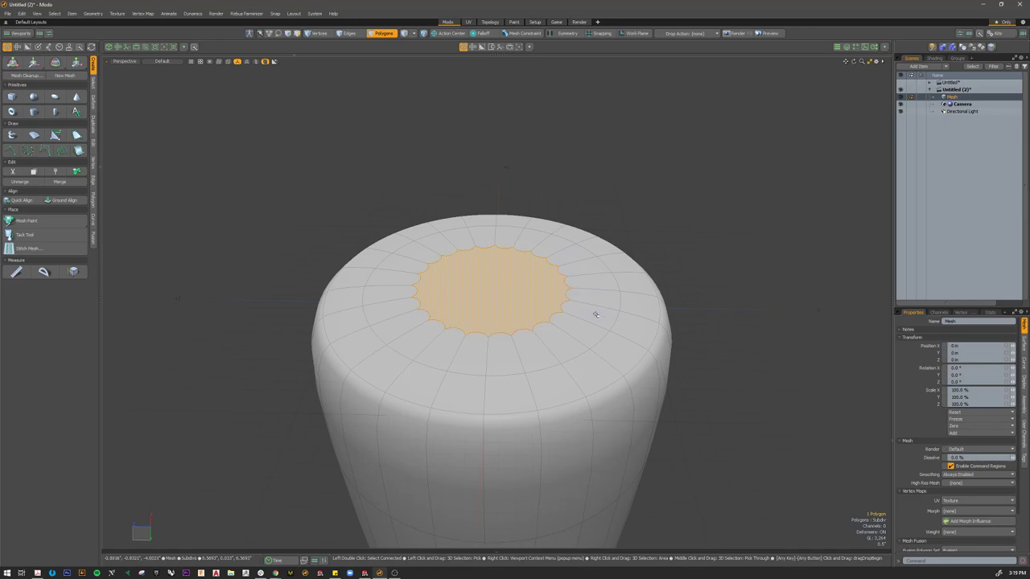
left_click_drag(597, 326, 634, 310, "alt")
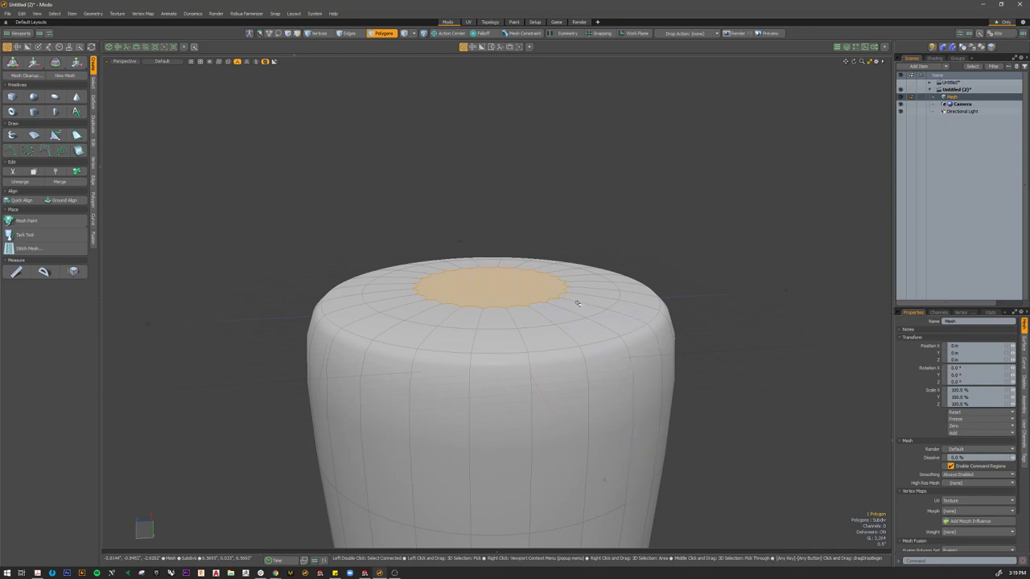
left_click_drag(576, 302, 604, 430, "alt")
scroll(600, 383, "down", 4)
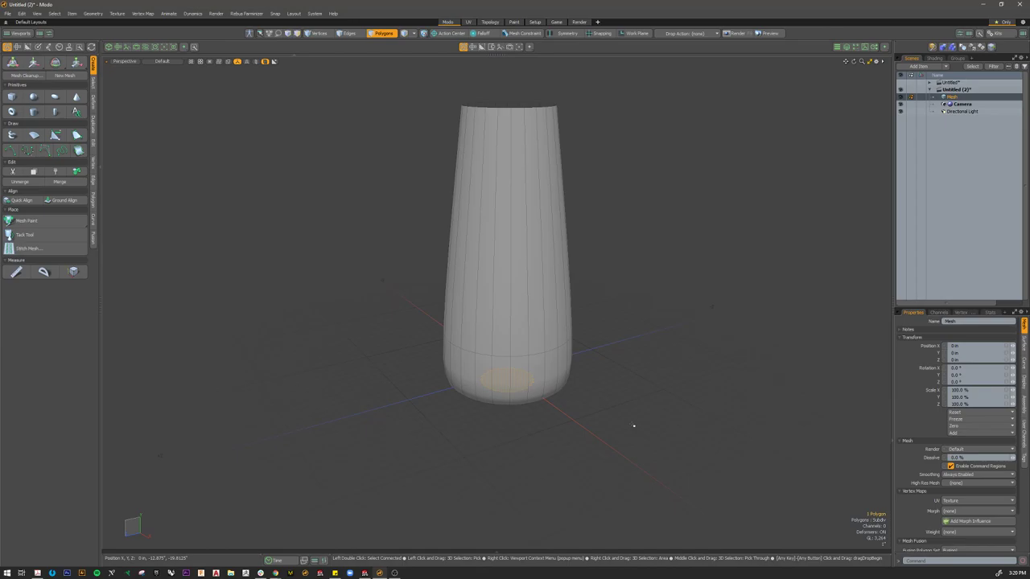
Step: Clear the polygon selection and compare the mesh's underside as regular faces and as a smoothed surface
left_click_drag(637, 429, 598, 344, "alt")
scroll(582, 425, "down", 3)
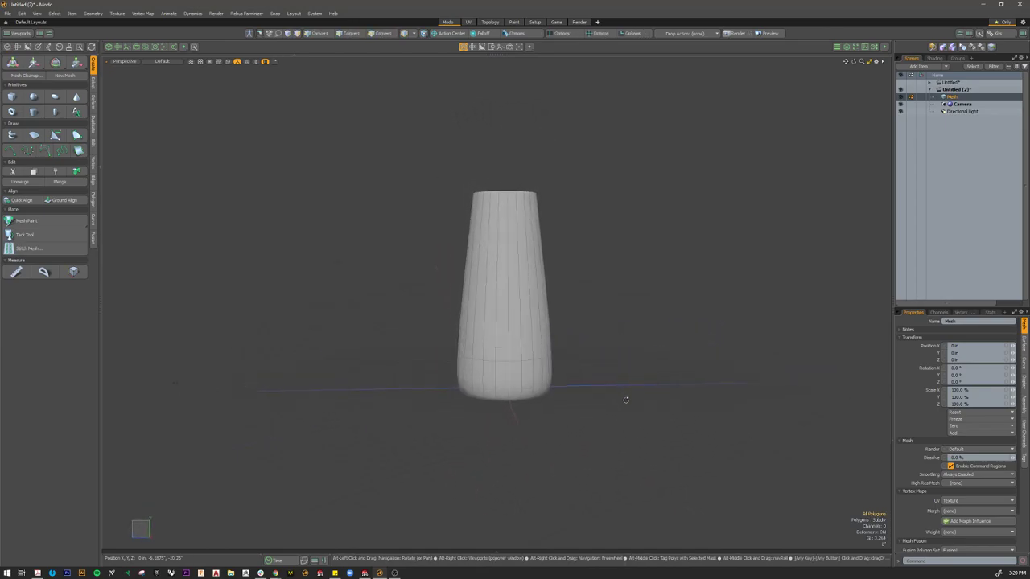
key("3")
left_click_drag(589, 418, 581, 360, "alt")
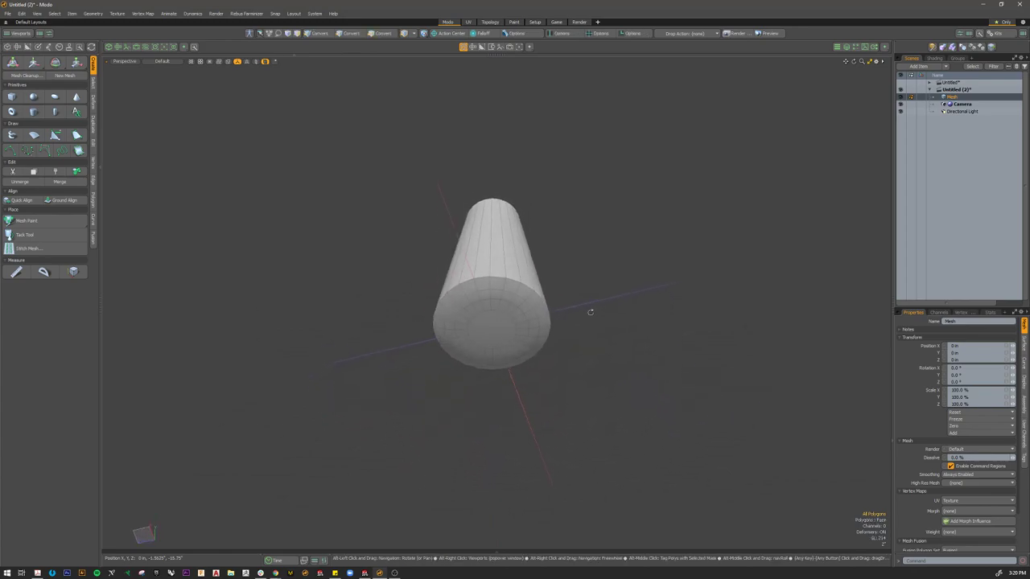
left_click_drag(602, 399, 534, 420, "alt")
key("Tab")
scroll(563, 501, "down", 3)
Step: Select the edge loop around the smoothed body's lower part, move it up along the Y axis, and clear the selection
key("3")
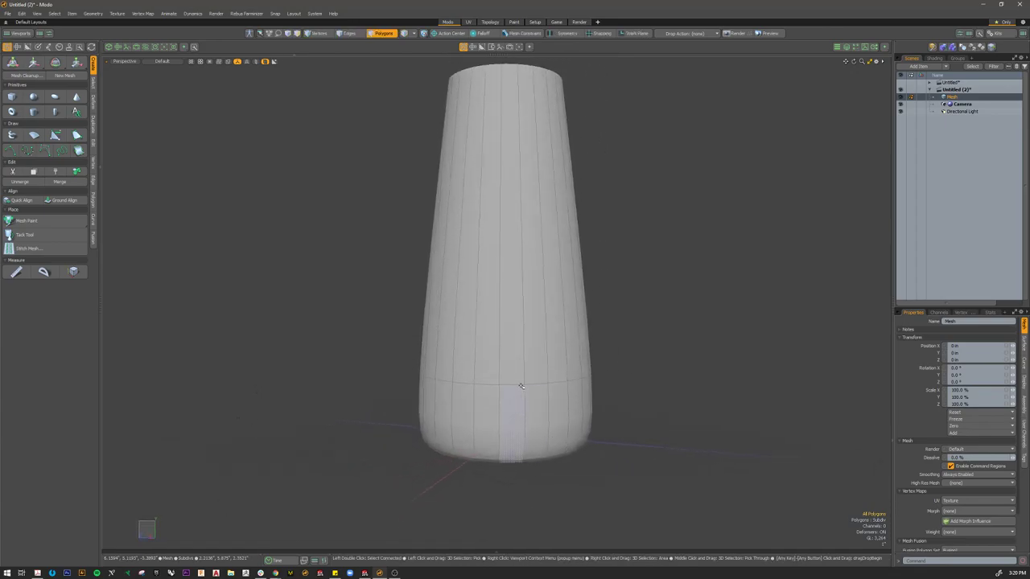
key("2")
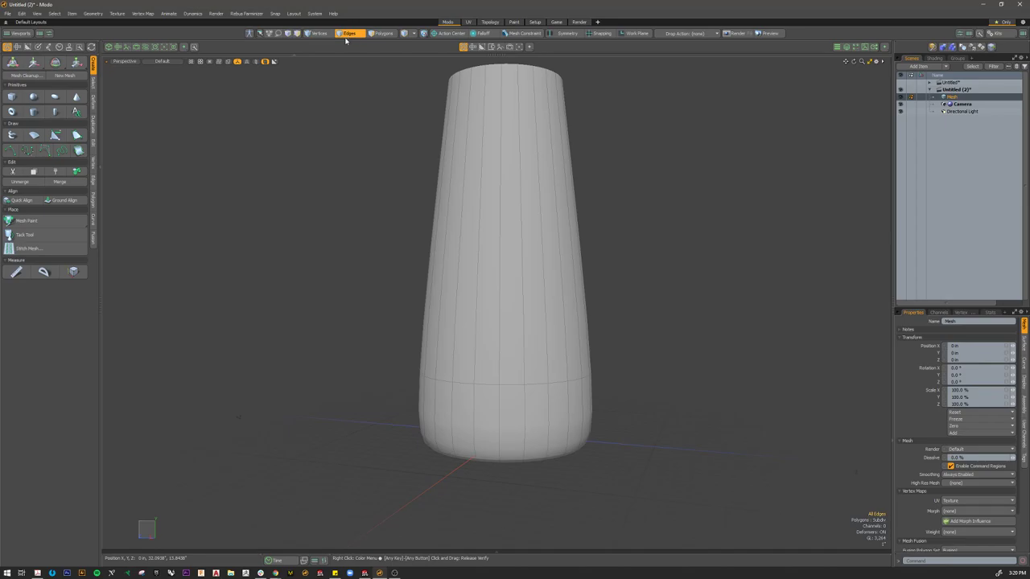
double_click(513, 385)
left_click_drag(559, 430, 521, 430, "alt")
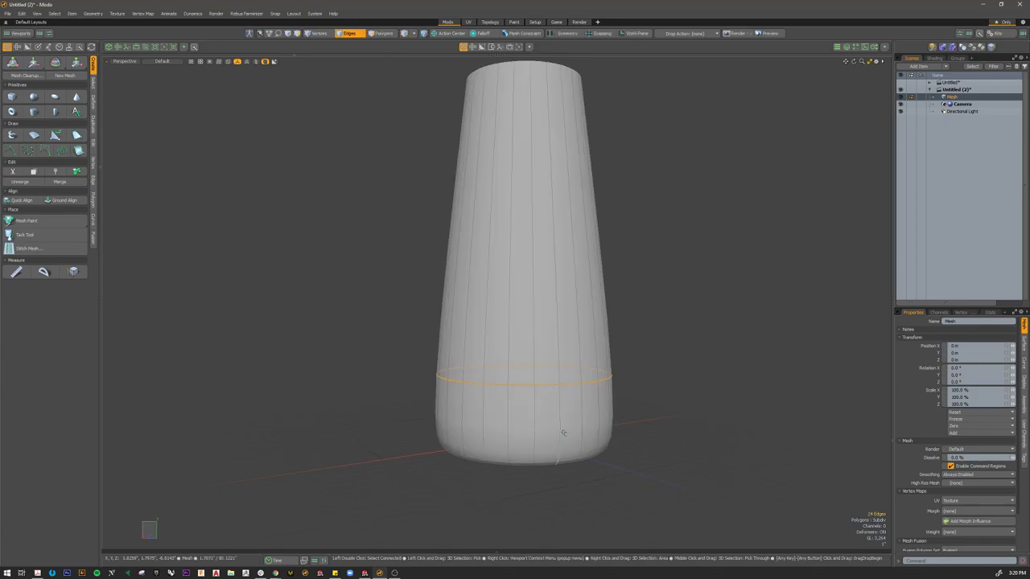
key("w")
left_click_drag(617, 342, 511, 336, "alt")
left_click_drag(517, 402, 508, 368)
scroll(518, 342, "down", 3)
scroll(507, 364, "down", 3)
left_click_drag(574, 367, 583, 340, "alt")
key("q")
mouse_move(493, 346)
left_mouse_down()
mouse_move(493, 273)
mouse_move(493, 330)
left_mouse_up()
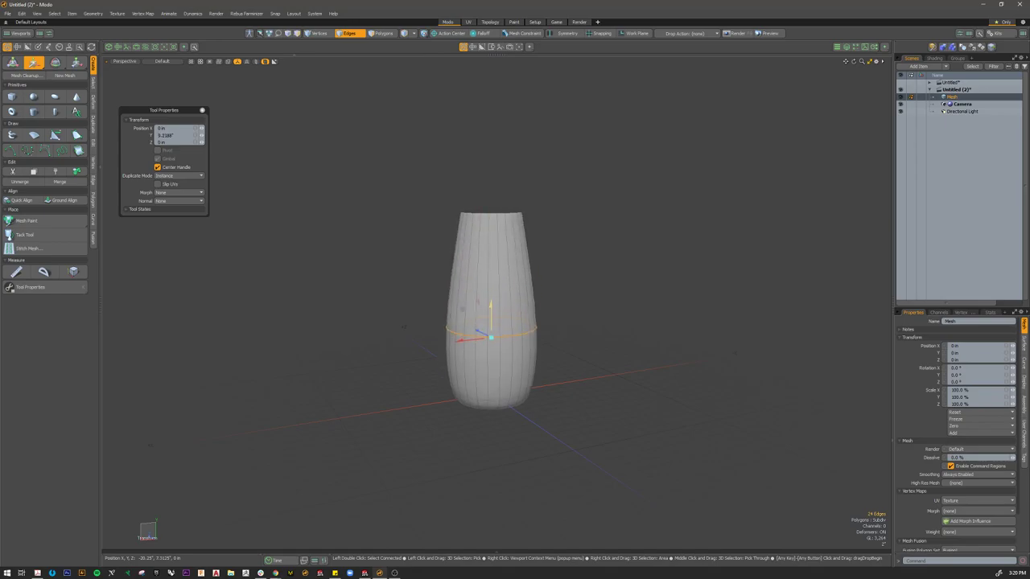
mouse_move(493, 356)
left_mouse_down()
mouse_move(493, 256)
mouse_move(493, 370)
mouse_move(494, 333)
mouse_move(491, 370)
mouse_move(491, 359)
left_mouse_up()
key("Escape")
key("Escape")
Step: Inspect the reshaped smoothed body, and switch the mesh back to regular faces
left_click_drag(602, 376, 565, 358, "alt")
scroll(565, 357, "up", 4)
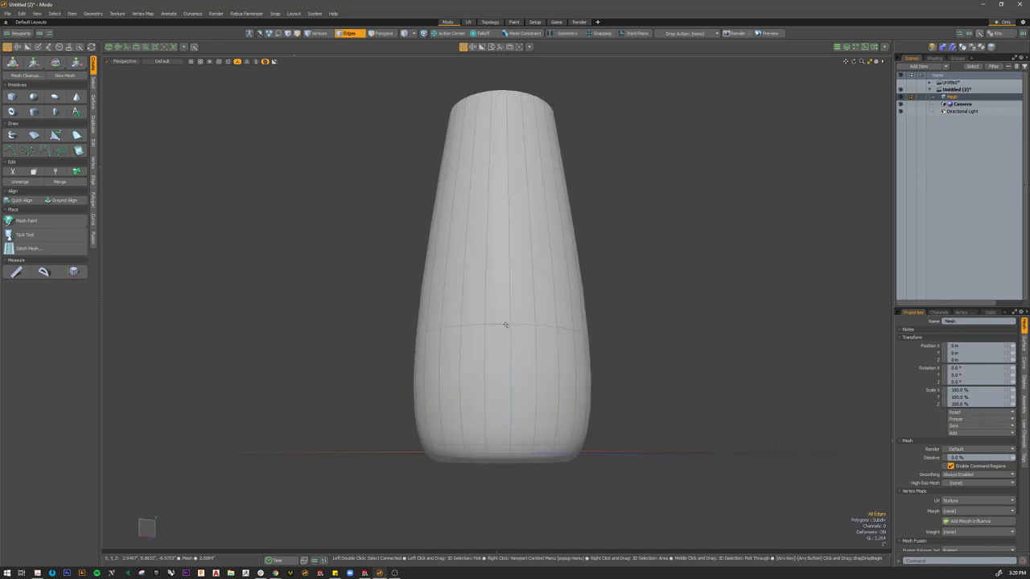
scroll(517, 417, "down", 3)
left_click_drag(518, 418, 515, 368, "alt")
key("Tab")
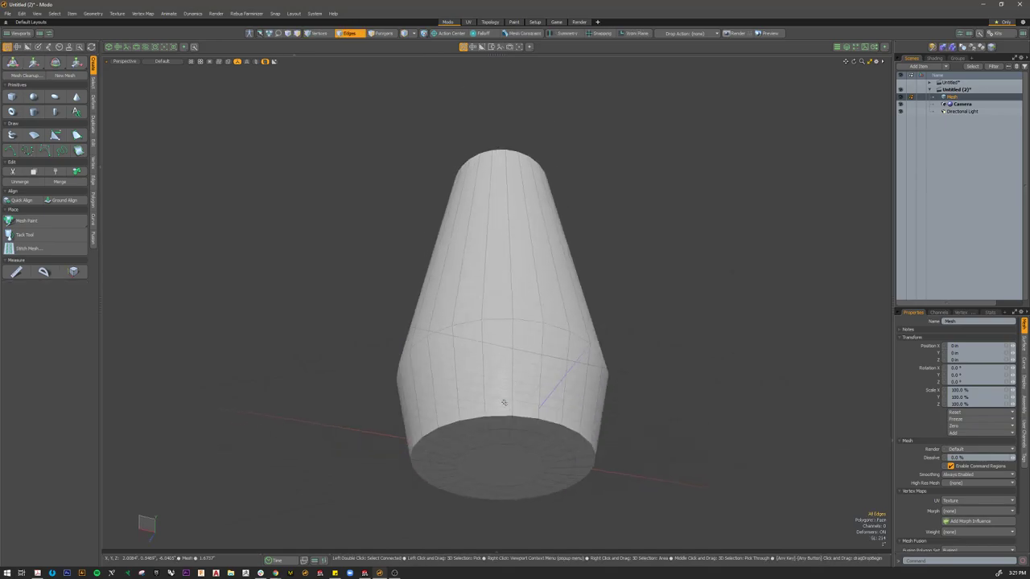
Step: Select the edge loop around the widest part of the unsmoothed body
left_click_drag(543, 333, 528, 393, "alt")
scroll(529, 393, "down", 4)
left_click_drag(568, 308, 565, 329, "alt")
double_click(524, 393)
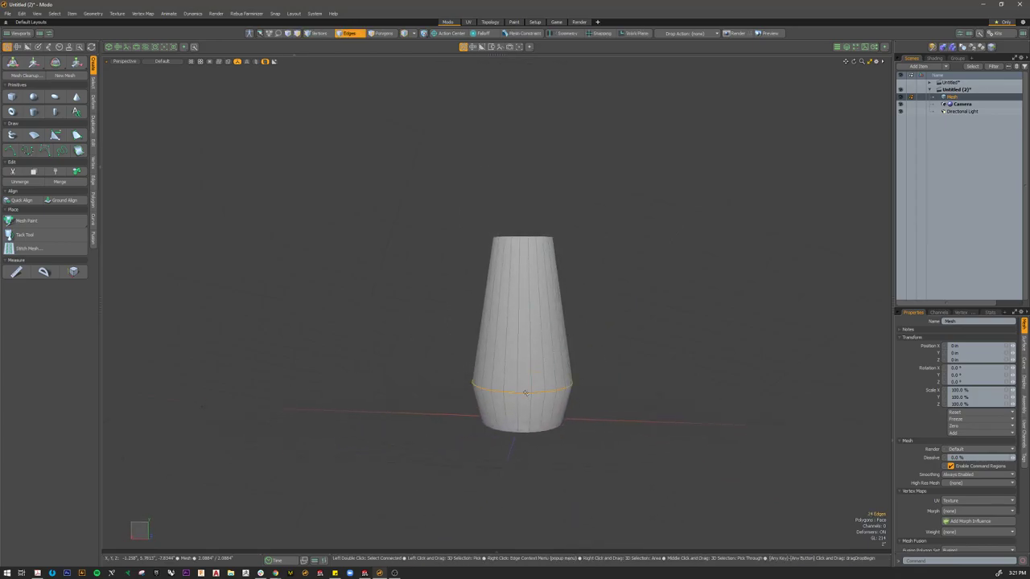
Step: Scale the selected edge loop inward to narrow the body into a waist, clear the selection, and smooth the mesh
key("w")
left_click_drag(523, 352, 494, 357)
key("r")
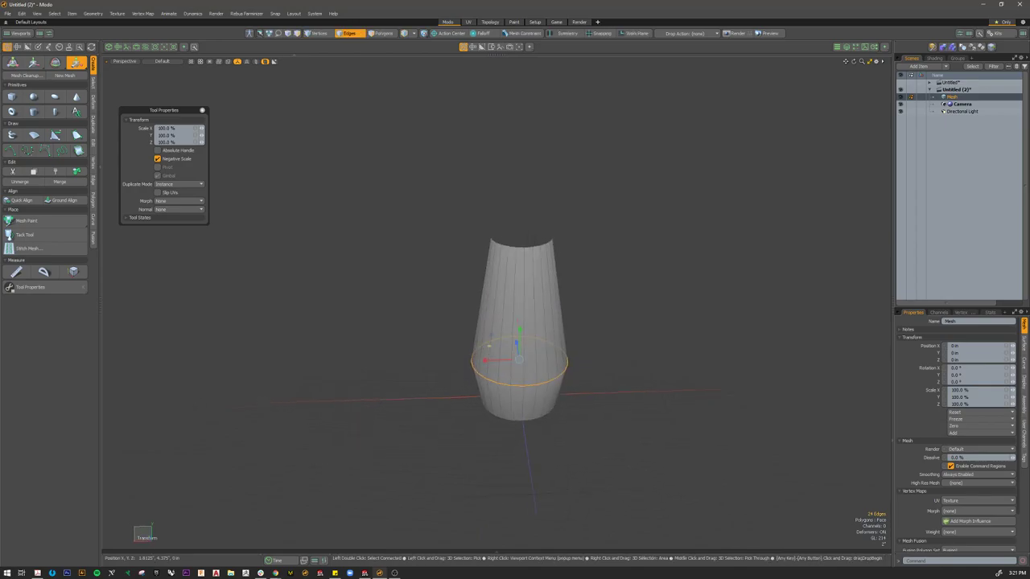
left_click_drag(586, 377, 587, 331, "alt")
key("q")
left_click(586, 365)
key("Tab")
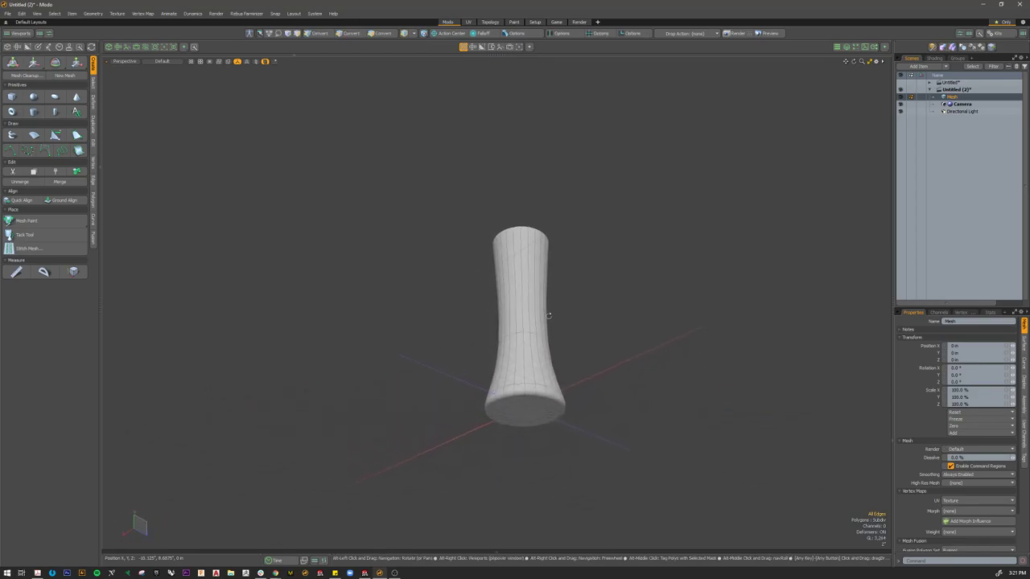
Step: Select the edge loop around the smoothed body's waist, scale it outward to bulge the lower body, and clear the selection
scroll(520, 426, "up", 5)
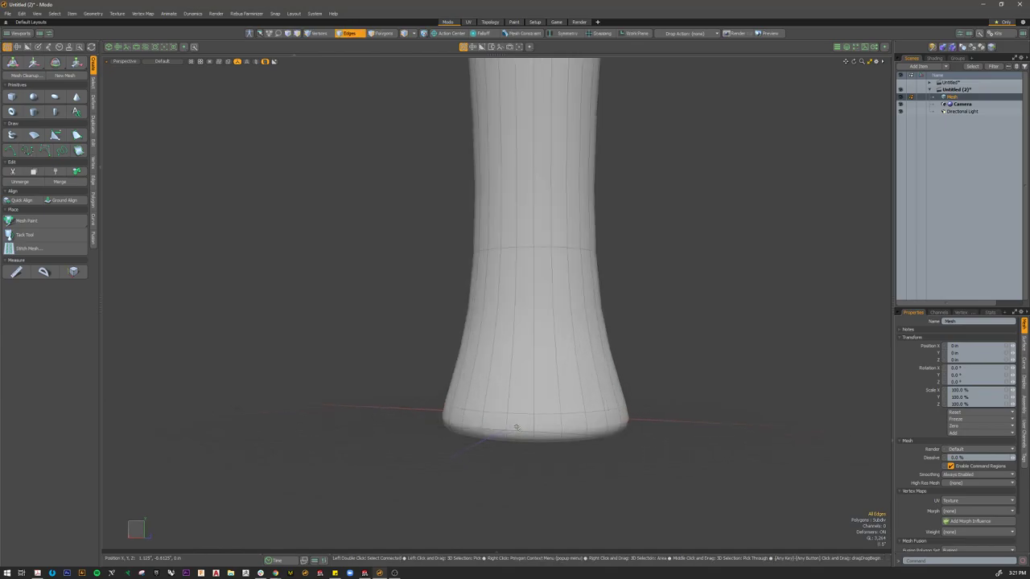
left_click_drag(517, 427, 545, 349, "alt")
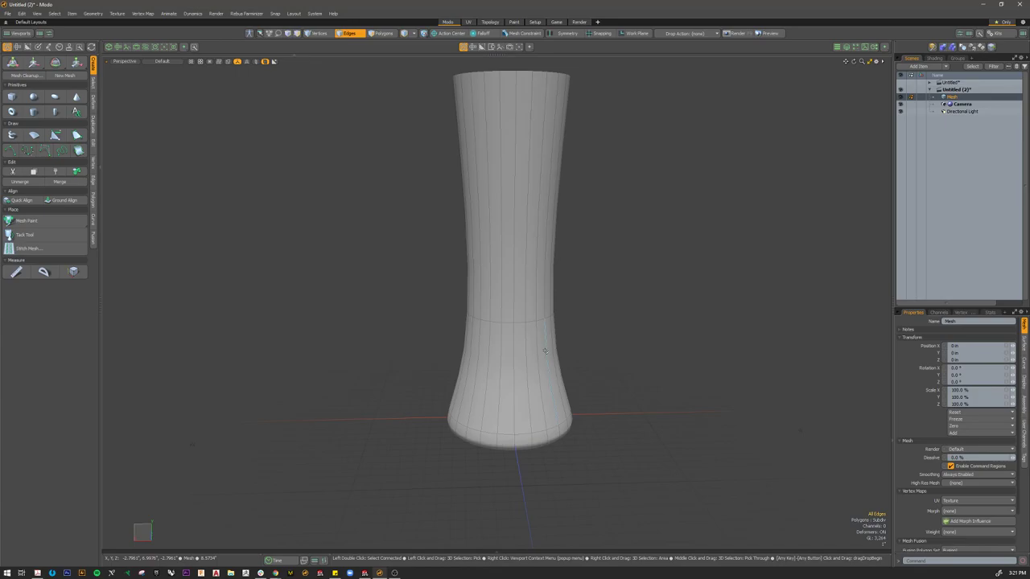
scroll(581, 380, "down", 3)
left_click_drag(581, 380, 623, 368, "alt")
double_click(535, 341)
key("r")
left_click_drag(505, 353, 502, 324)
key("Escape")
key("Escape")
Step: Draw a cube primitive about 15.25 by 13.06 by 11.44 inches beside the smoothed body
left_click_drag(468, 354, 652, 391, "alt")
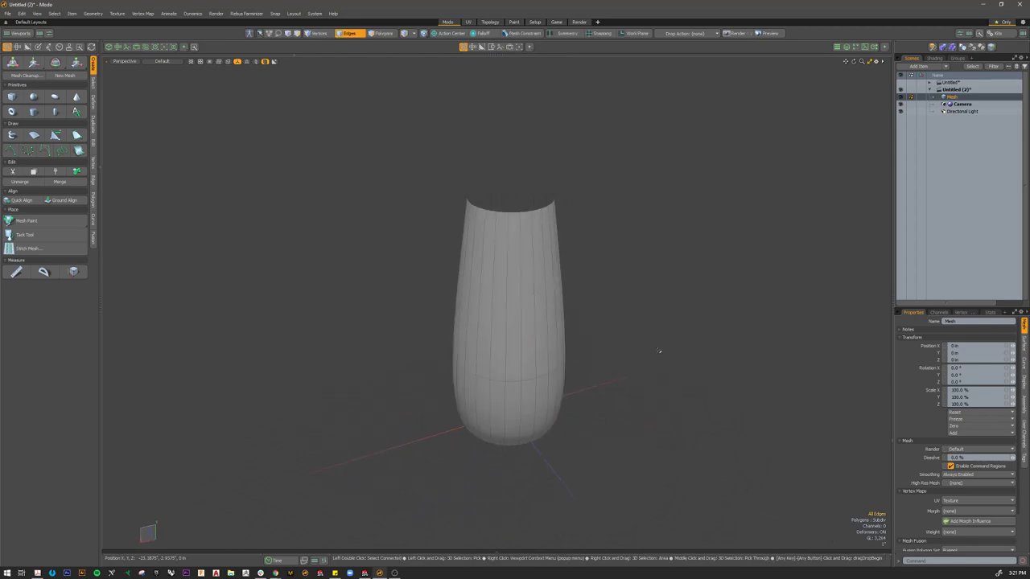
left_click_drag(584, 326, 570, 407, "alt")
left_click_drag(498, 337, 584, 255, "alt")
left_click_drag(517, 262, 526, 271, "alt")
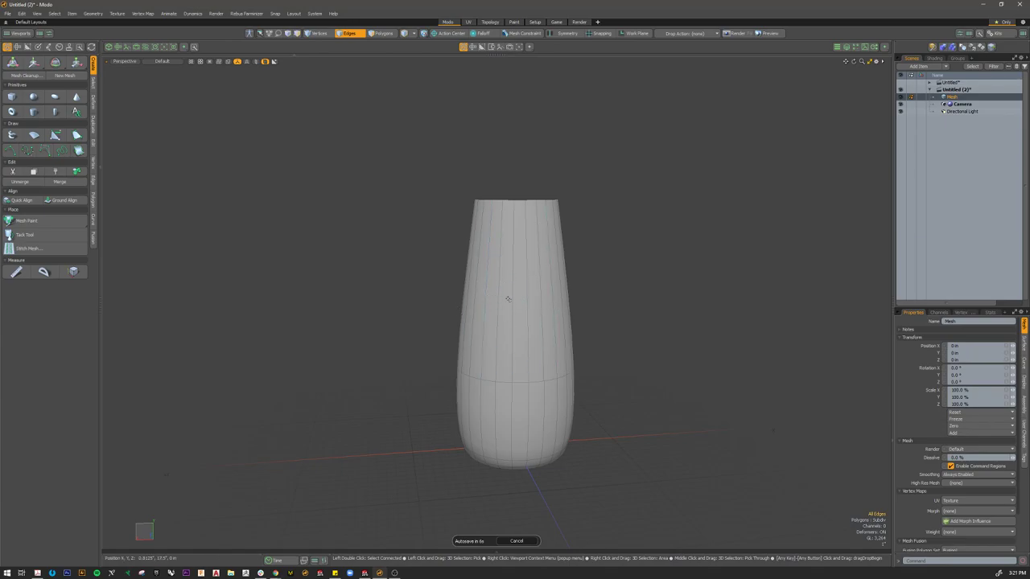
left_click_drag(552, 287, 527, 355, "alt")
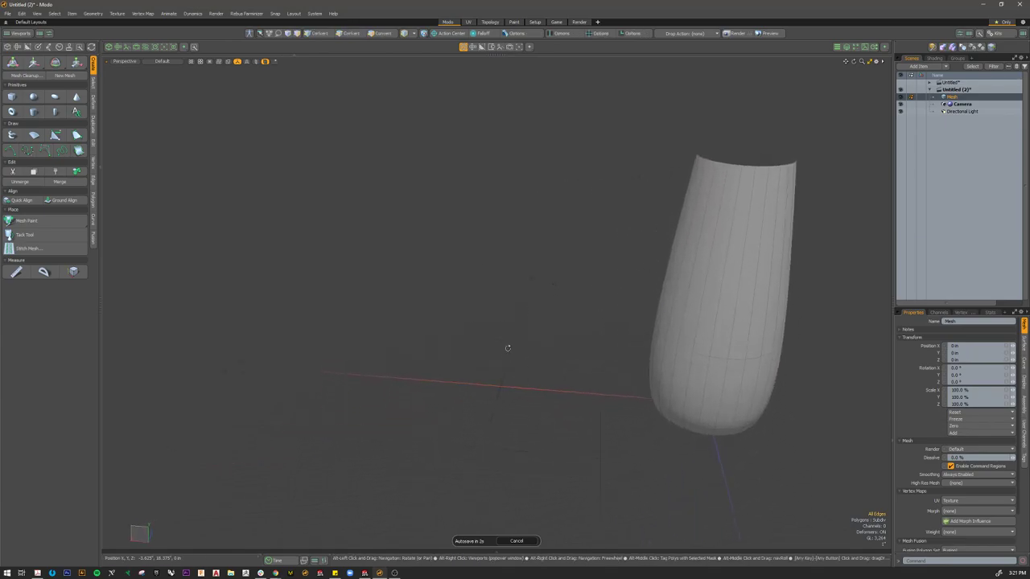
left_click(15, 98)
left_click_drag(451, 298, 464, 399, "alt")
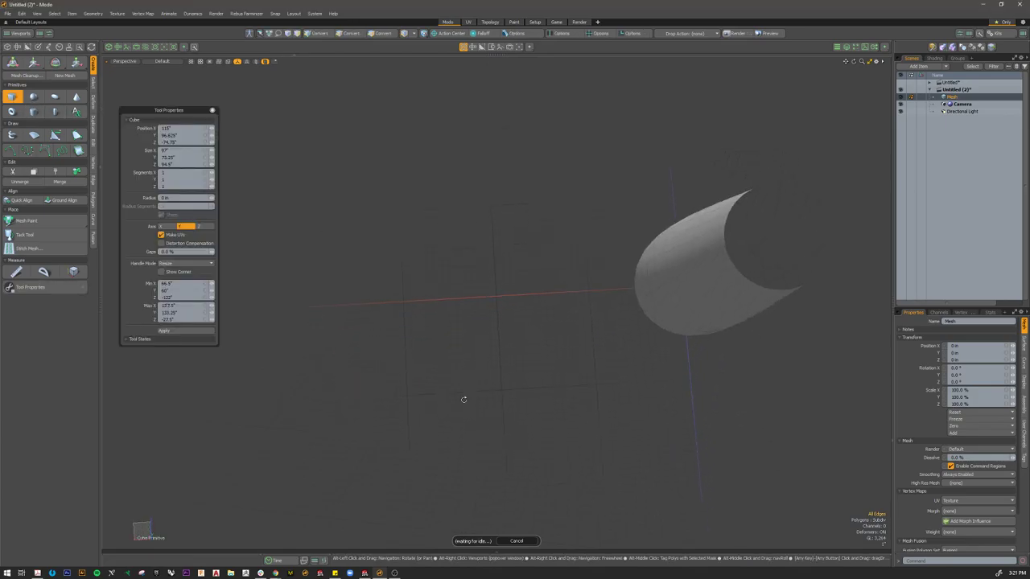
mouse_move(381, 280)
left_mouse_down()
mouse_move(474, 353)
mouse_move(522, 371)
mouse_move(465, 282)
left_mouse_up()
left_click_drag(447, 316, 441, 210)
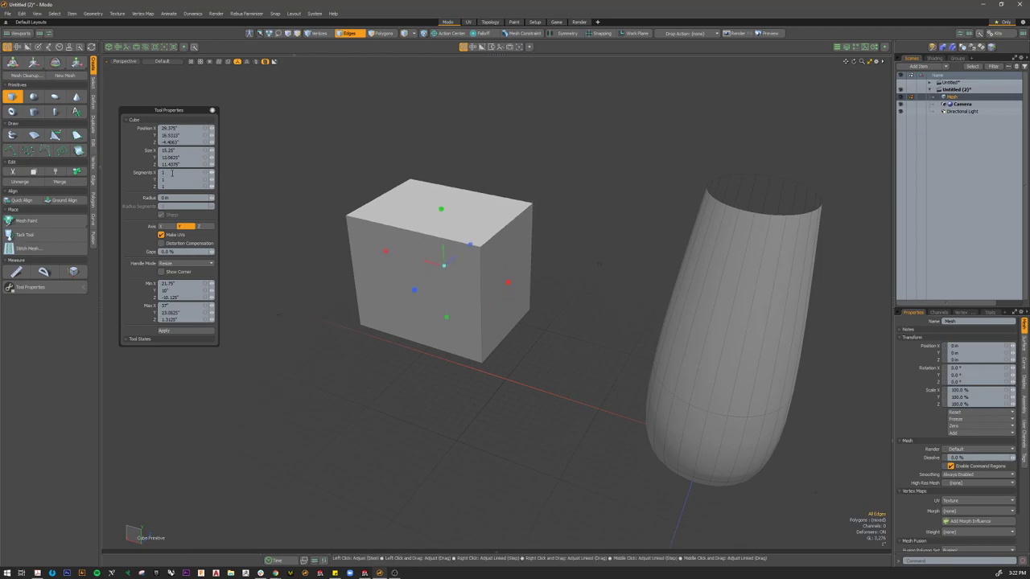
Step: Raise the cube's segments to 12 in X, 14 in Y and 11 in Z, and finish the primitive
left_click(213, 174)
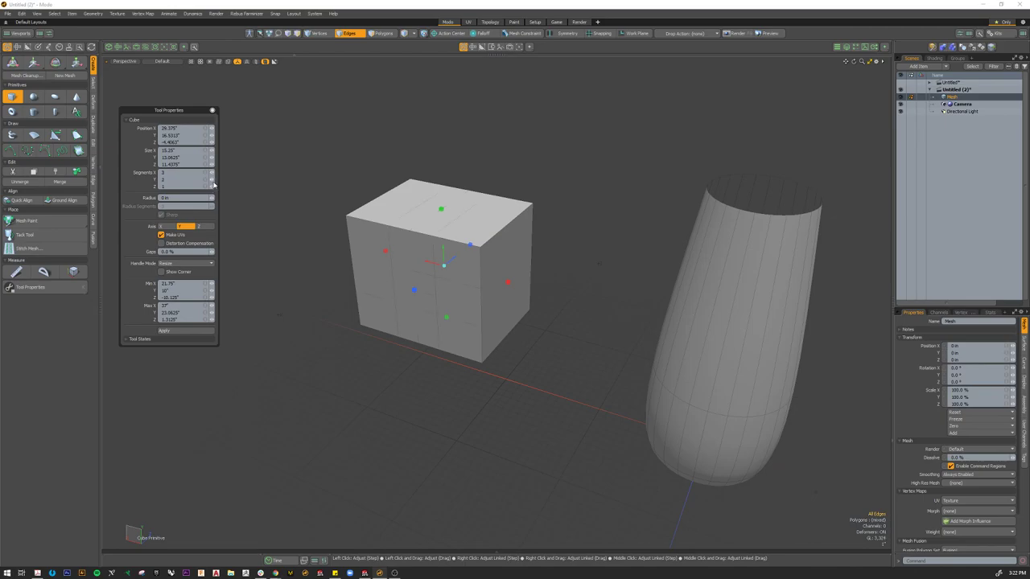
left_click(212, 186)
mouse_move(537, 320)
left_mouse_down("alt")
mouse_move(367, 296)
mouse_move(540, 321)
left_mouse_up("alt")
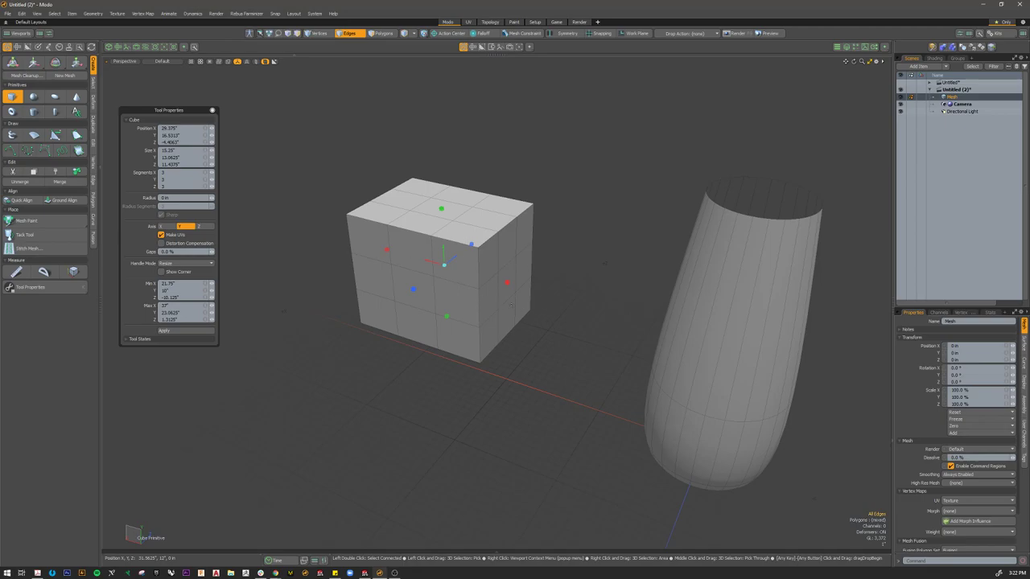
left_click(212, 174)
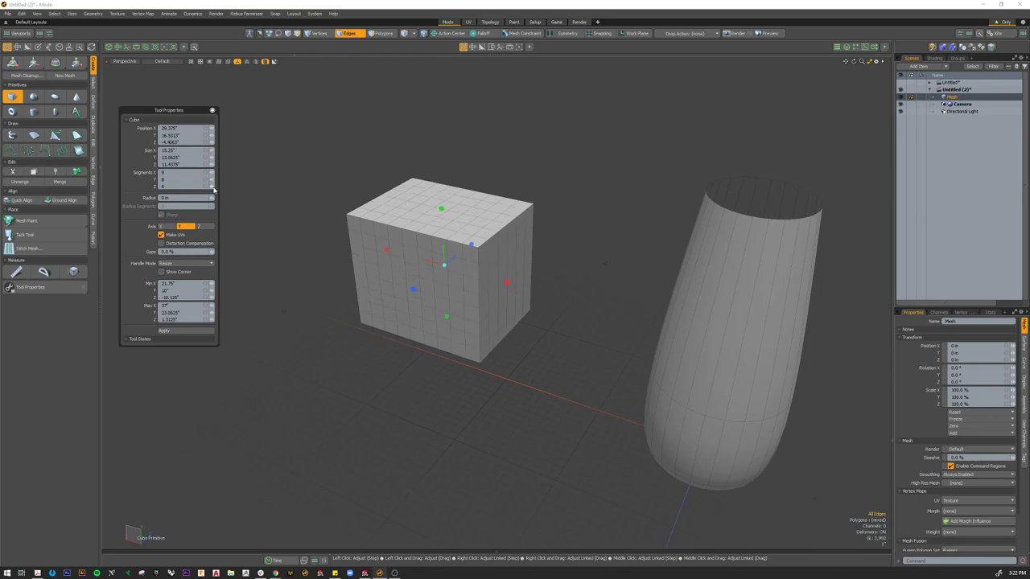
mouse_move(561, 314)
left_mouse_down("alt")
mouse_move(542, 306)
mouse_move(552, 301)
left_mouse_up("alt")
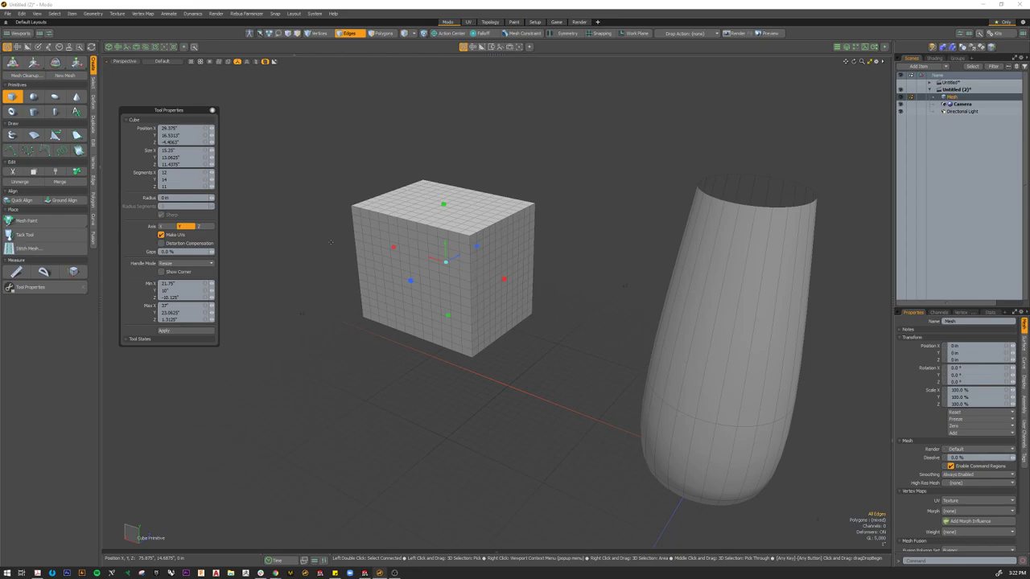
key("space")
Step: Select a rectangular ring of polygons on the cube's top face
left_click(381, 202)
left_click_drag(354, 322, 403, 267, "alt")
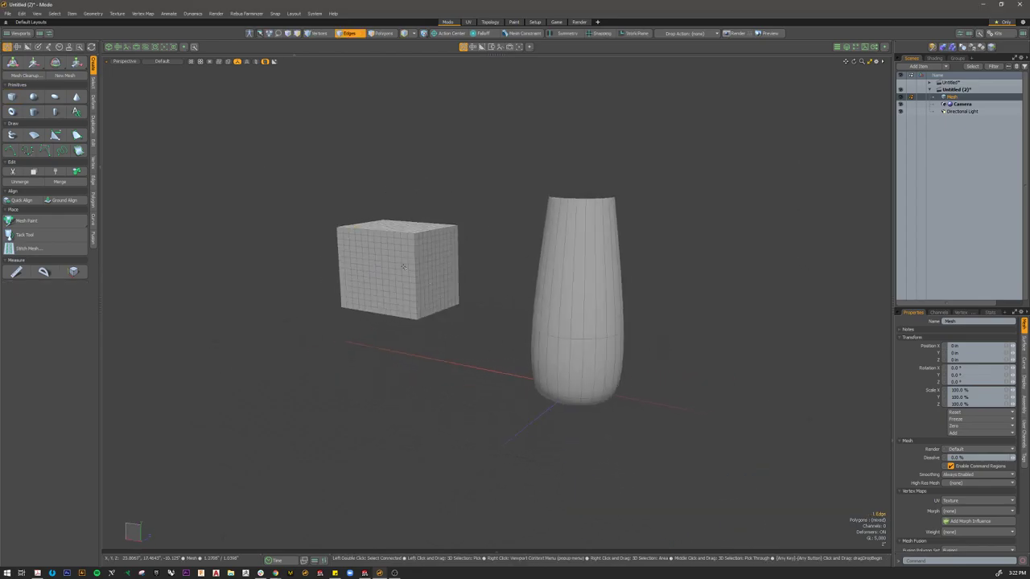
key("3")
left_click(396, 275)
left_click_drag(388, 193, 389, 222, "alt")
scroll(389, 221, "up", 3)
left_click_drag(466, 264, 446, 237, "alt")
left_click(428, 234)
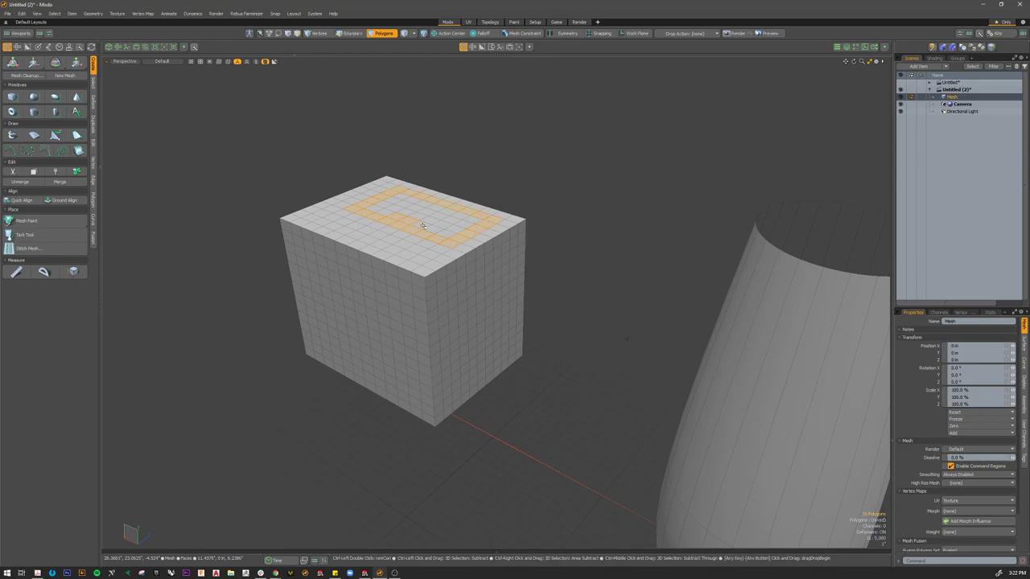
Step: Move the polygon ring up along the Y axis, clear the selection, and toggle subdivision smoothing to inspect the cube
key("w")
left_click_drag(420, 182, 419, 163)
key("Escape")
key("Escape")
key("Tab")
left_click_drag(487, 173, 520, 308, "alt")
key("3")
left_click_drag(452, 216, 399, 194, "alt")
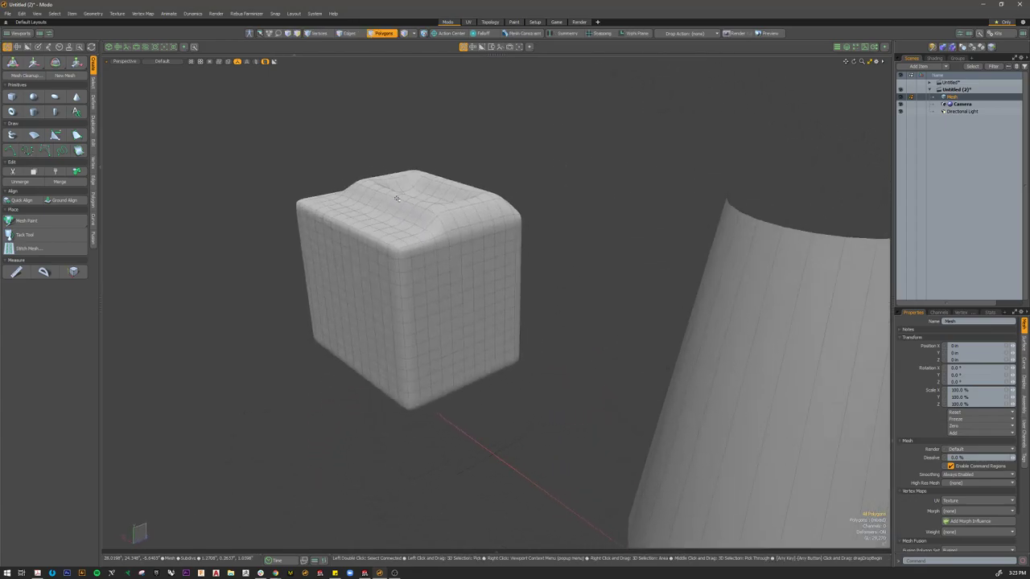
Step: Select all connected polygons of the subdivided cube and delete them, leaving only the tapered body
scroll(391, 257, "down", 3)
left_click_drag(374, 284, 586, 296, "alt")
double_click(396, 277)
key("Delete")
left_click_drag(710, 291, 607, 287, "alt")
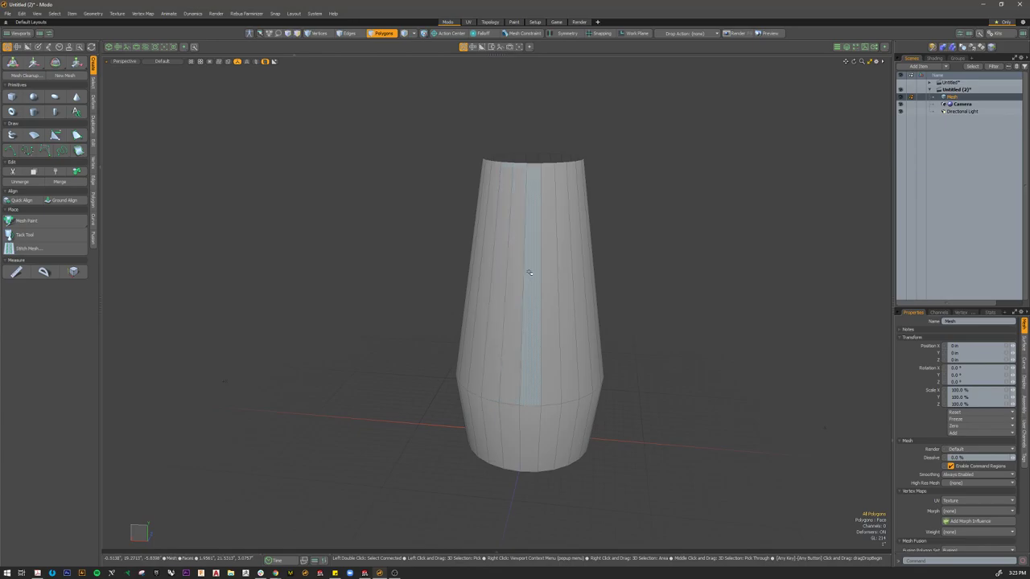
Step: Loop-slice the upper section of the vase from one of its vertical edges with a count of 5
left_click_drag(655, 271, 618, 297, "alt")
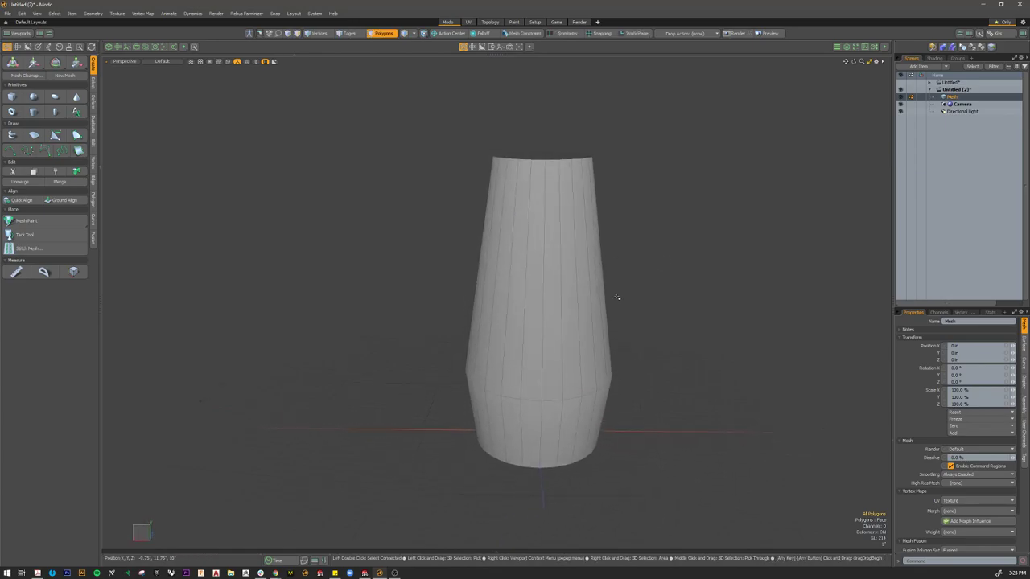
left_click(541, 232)
left_click_drag(655, 271, 634, 269, "alt")
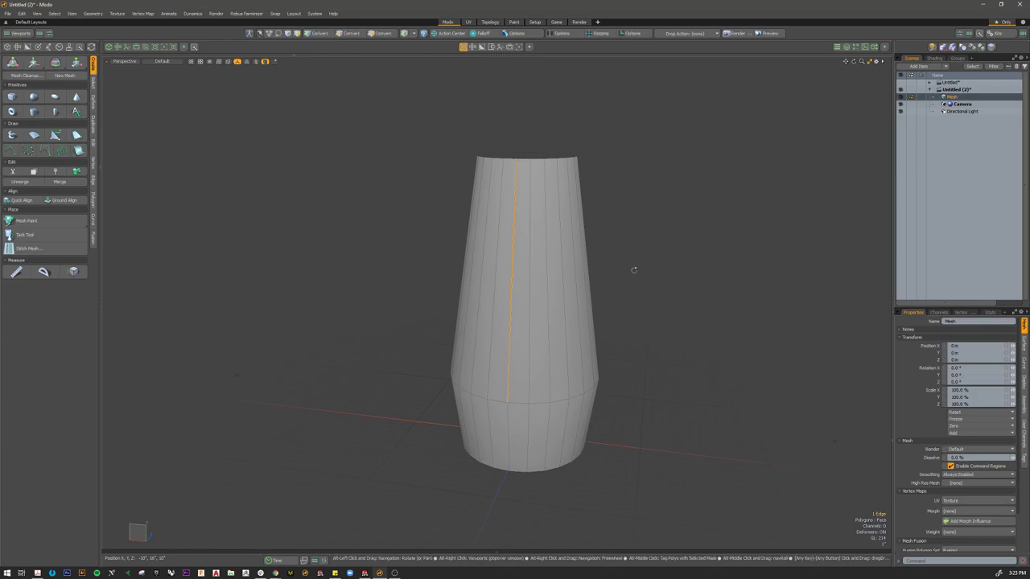
key("alt+c")
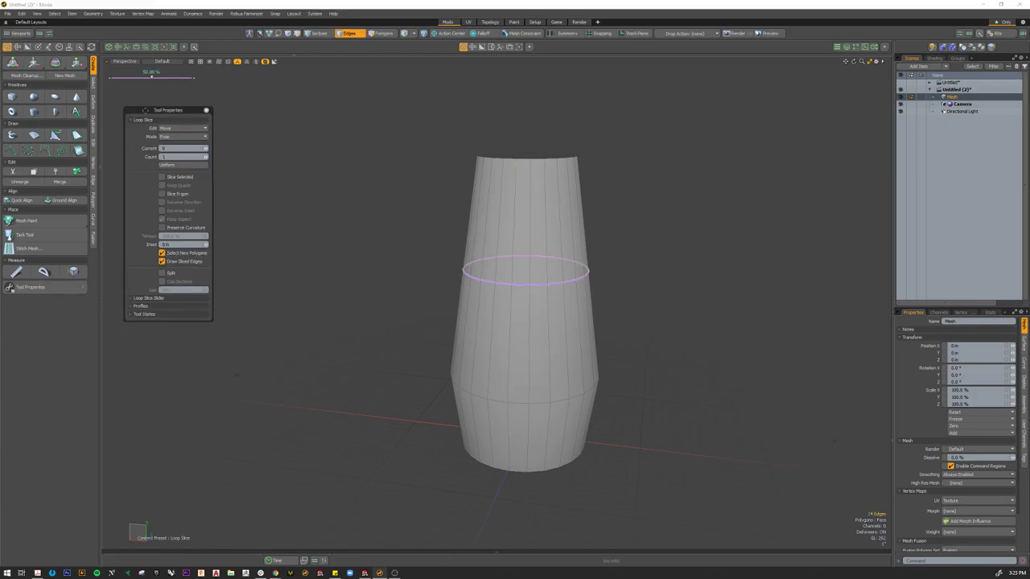
left_click_drag(142, 110, 215, 115)
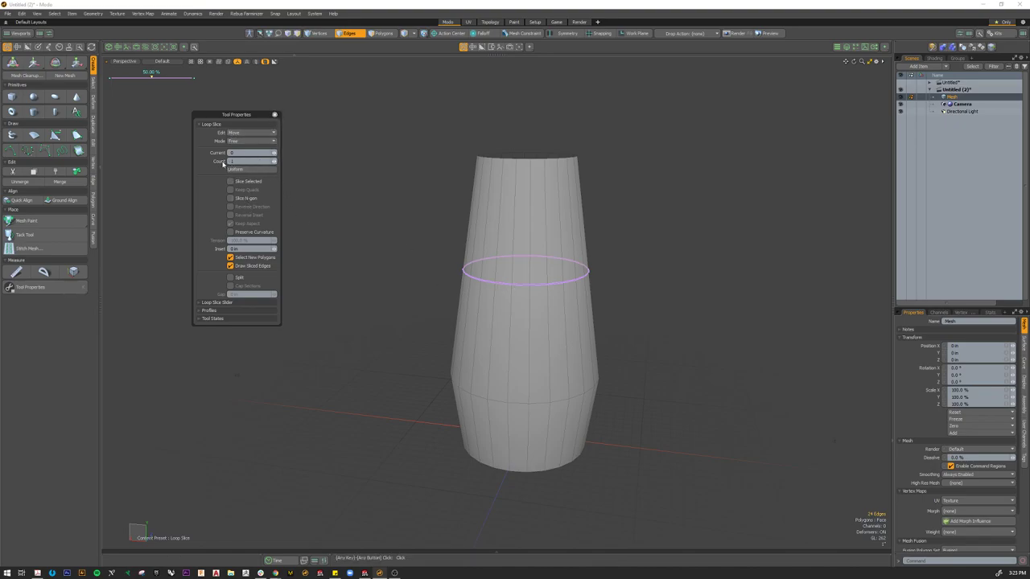
left_click(275, 162)
left_click(275, 162)
left_click(275, 161)
left_click(276, 161)
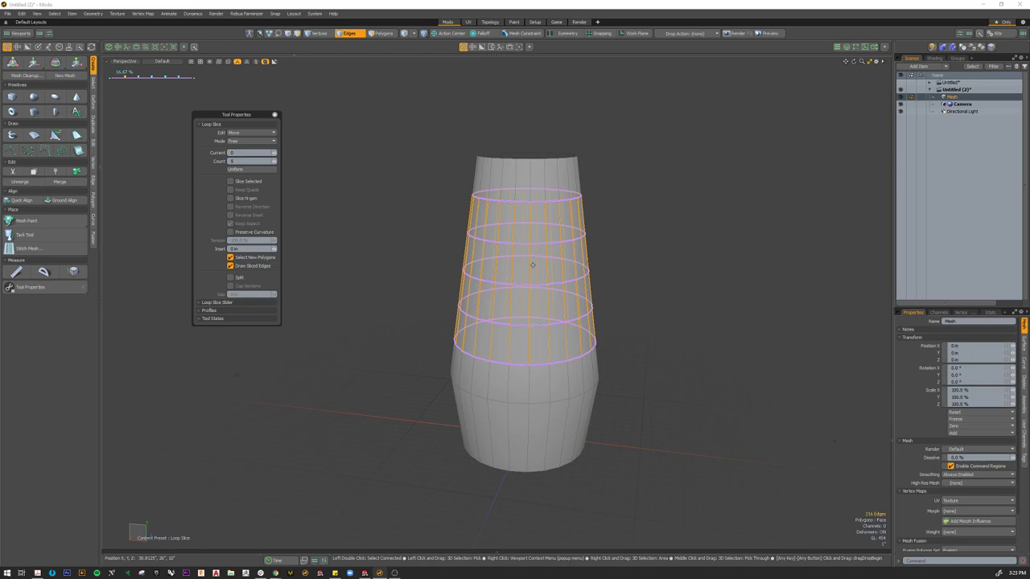
left_click_drag(219, 115, 277, 124)
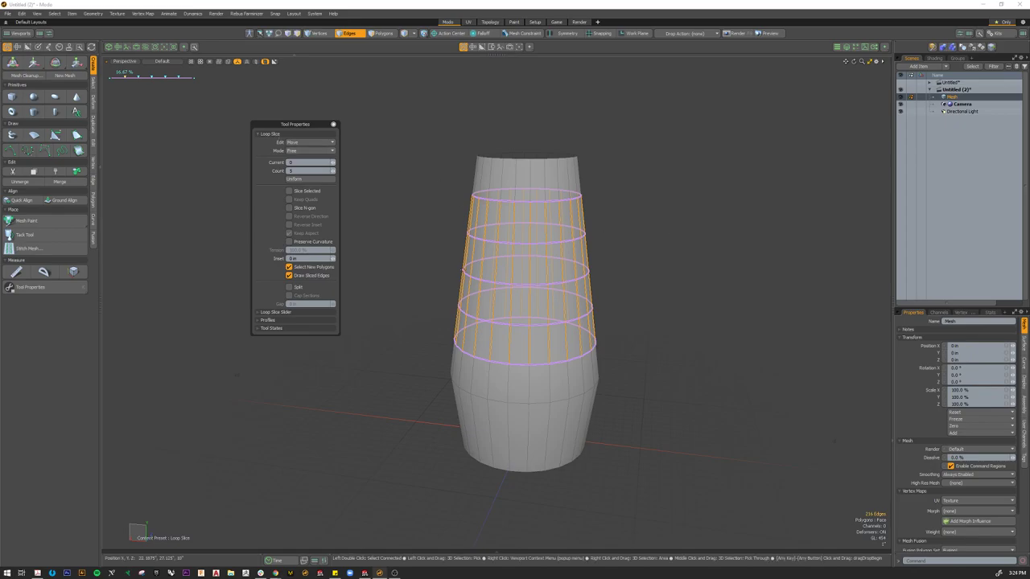
Step: Set the loop slice mode to Uniform and the count to 8 on the vase's upper section
left_click_drag(596, 366, 637, 348, "alt")
left_click_drag(572, 257, 572, 266, "alt")
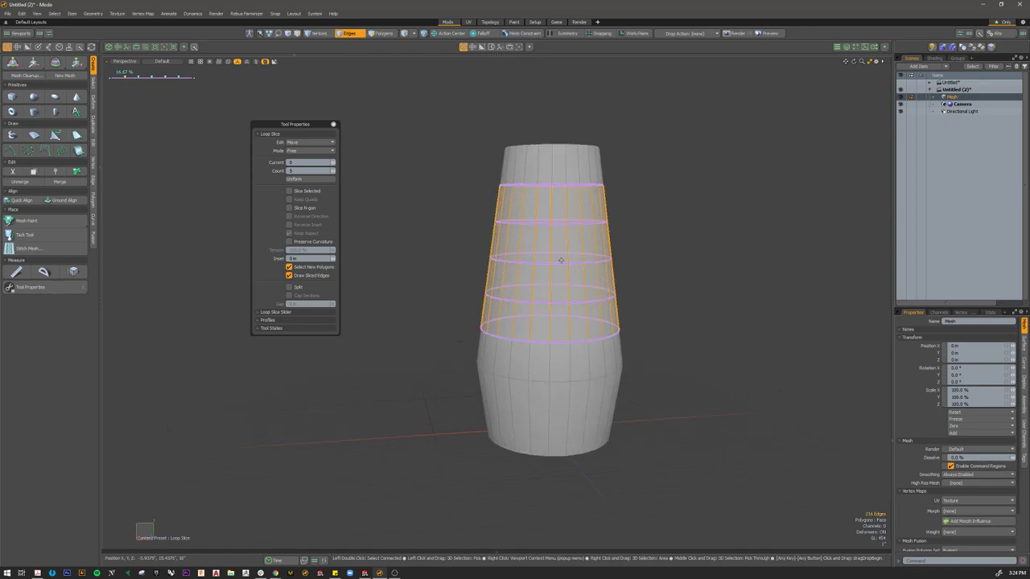
left_click(312, 151)
left_click(312, 158)
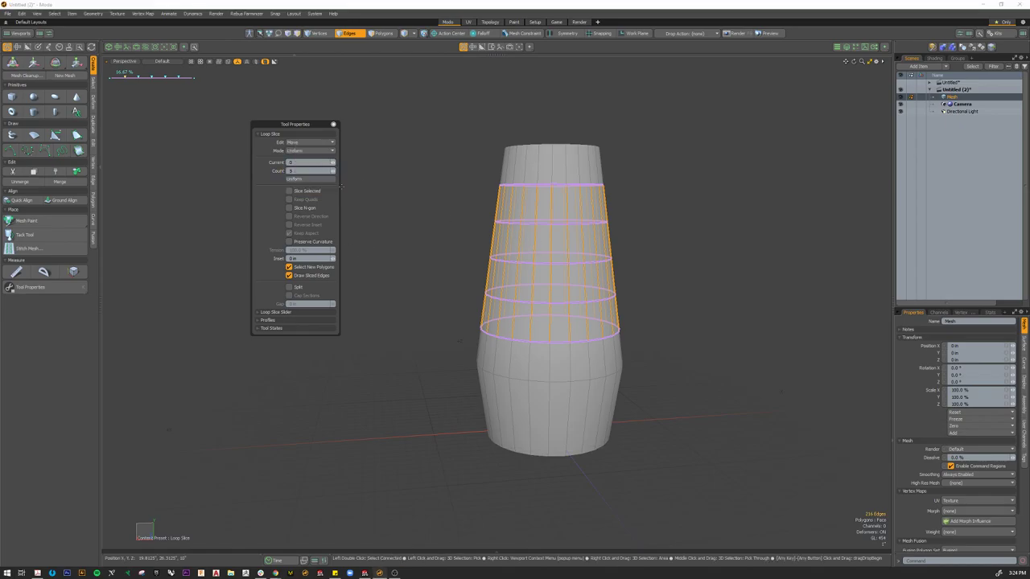
left_click(334, 170)
left_click(333, 170)
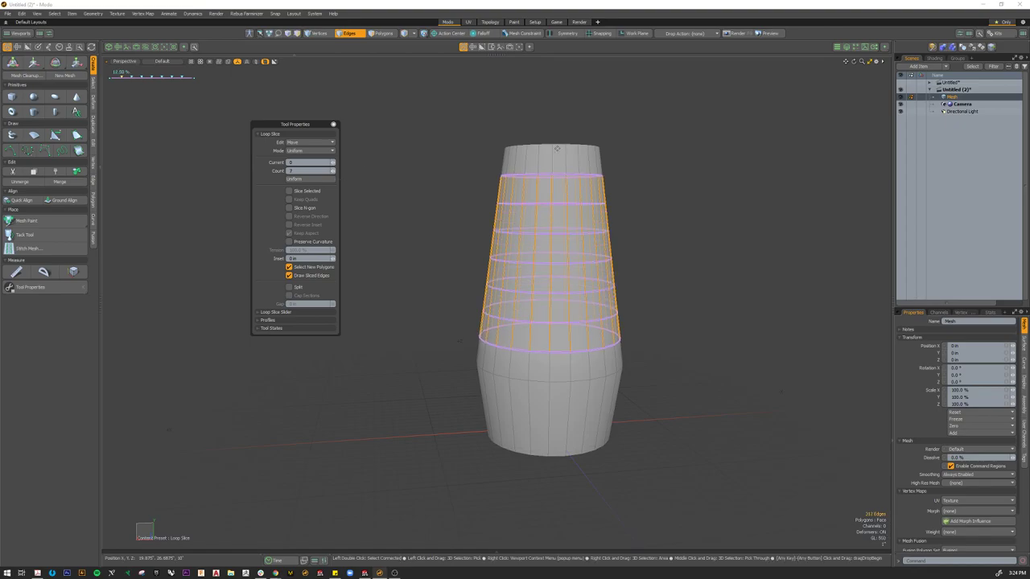
left_click(333, 171)
left_click_drag(632, 232, 581, 233, "alt")
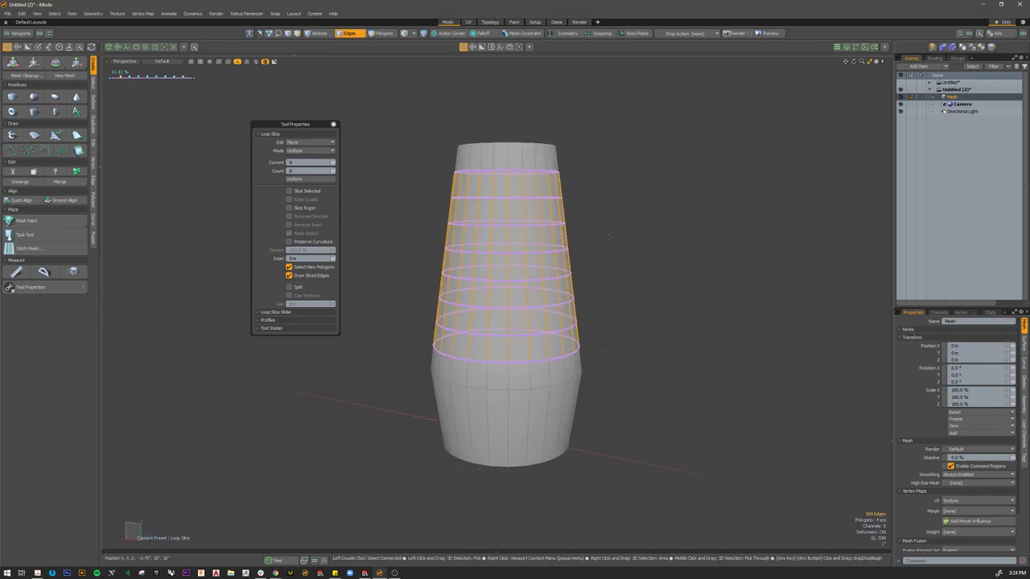
key("space")
Step: Toggle subdivision surfaces on the whole vase mesh to compare the shapes, leaving subdivision on
left_click_drag(609, 239, 581, 314, "alt")
key("3")
left_click(633, 319)
key("Tab")
key("3")
key("Tab")
key("Tab")
key("Tab")
key("Tab")
key("Tab")
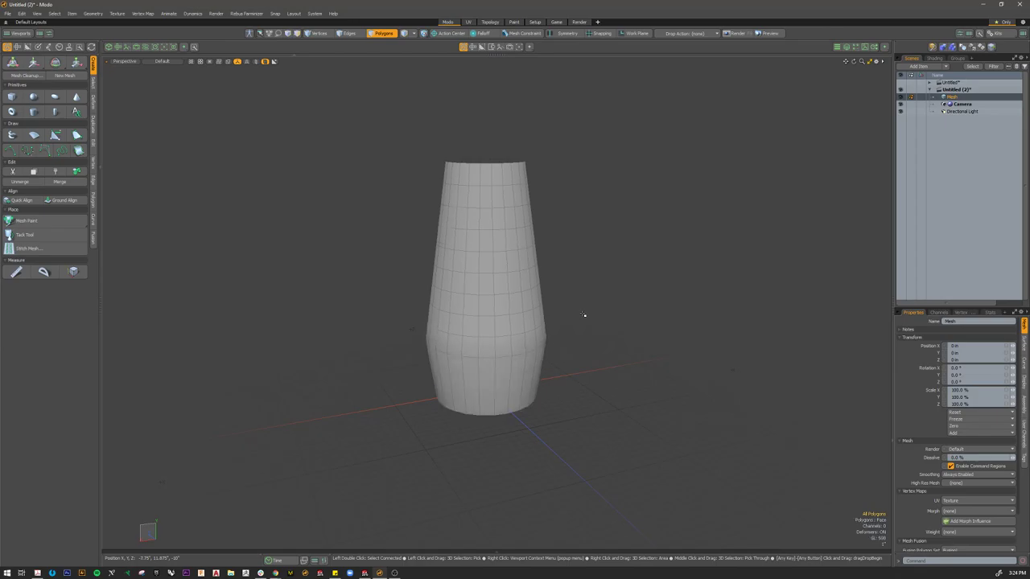
key("Tab")
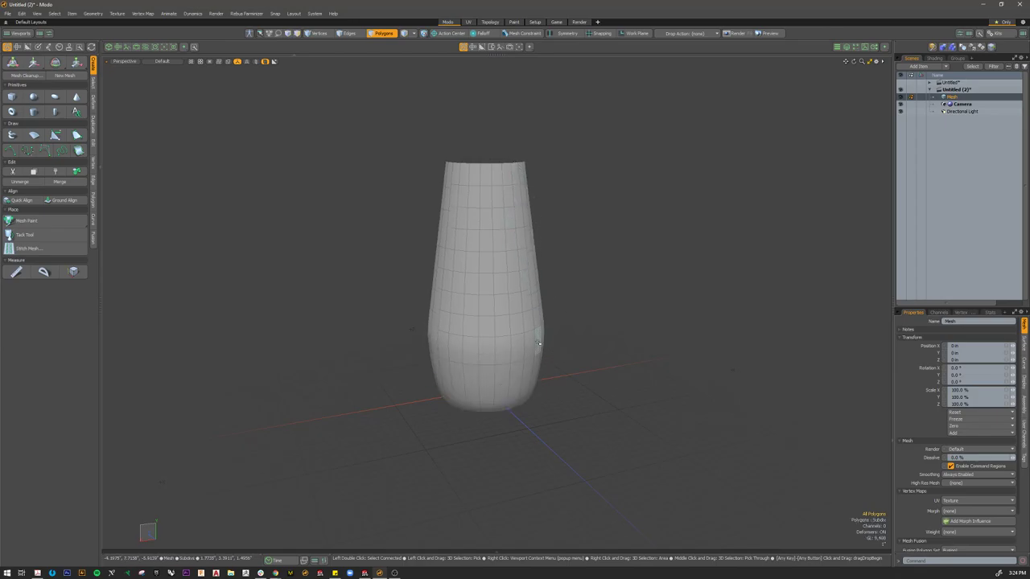
Step: Remove one horizontal edge loop around the middle of the vase's upper section
left_click_drag(541, 265, 554, 285, "alt")
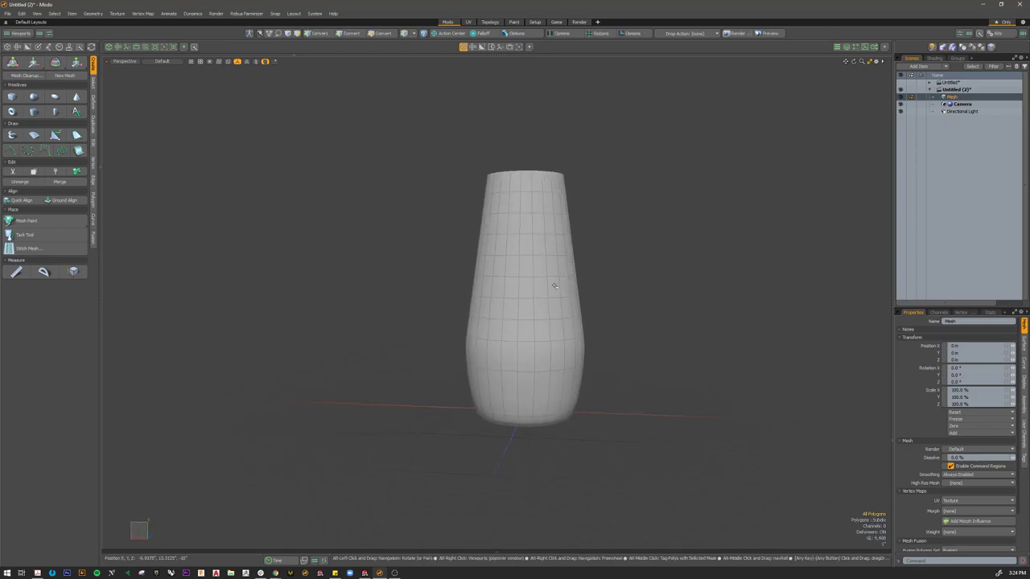
scroll(563, 305, "up", 3)
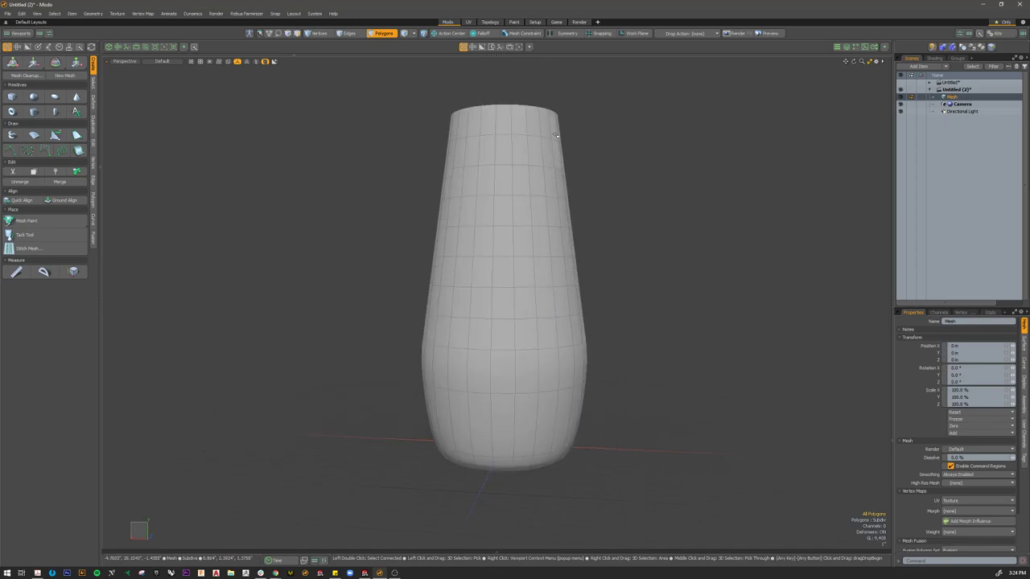
left_click_drag(499, 198, 517, 231, "alt")
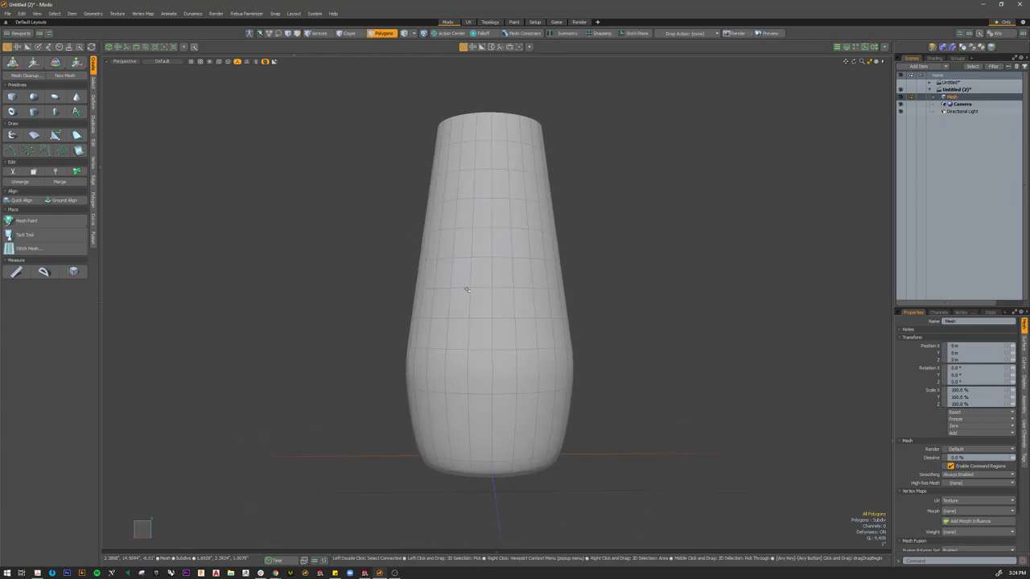
left_click_drag(510, 317, 494, 349, "alt")
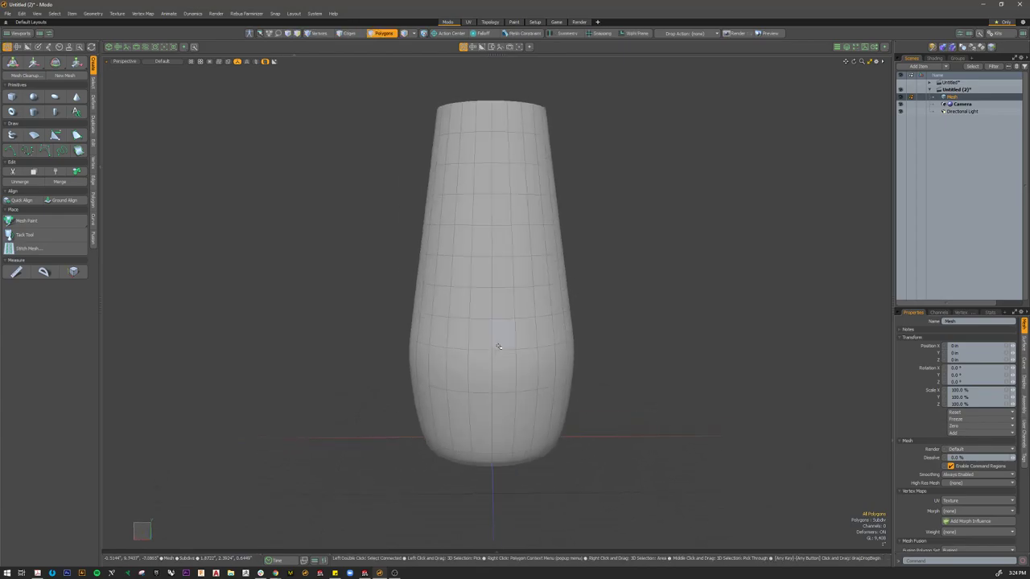
key("2")
double_click(488, 257)
left_click_drag(613, 313, 611, 340, "alt")
Step: Loop-slice the widened band around the vase's middle with a count of 1 to replace the removed loop
left_click(490, 258)
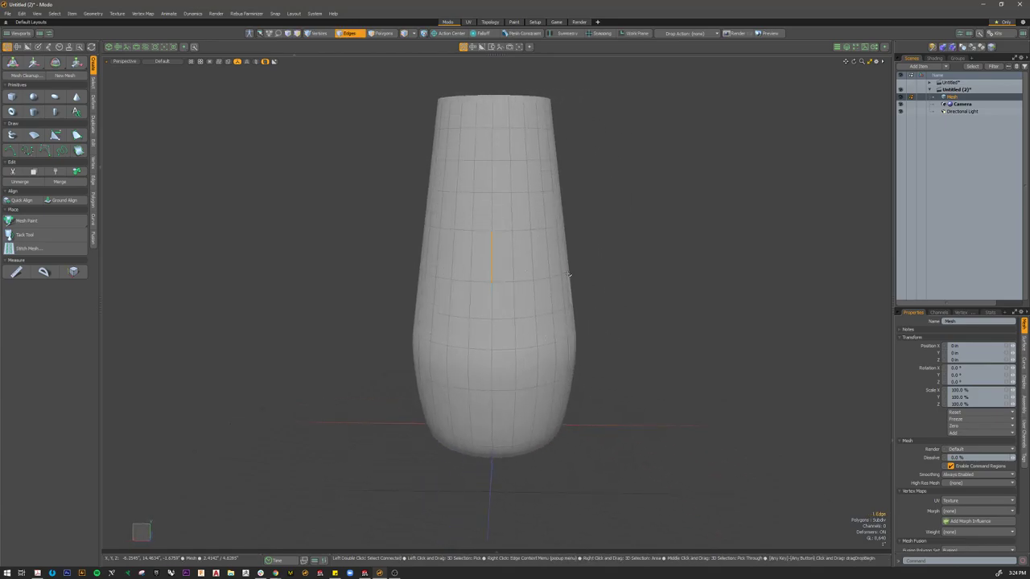
key("alt+c")
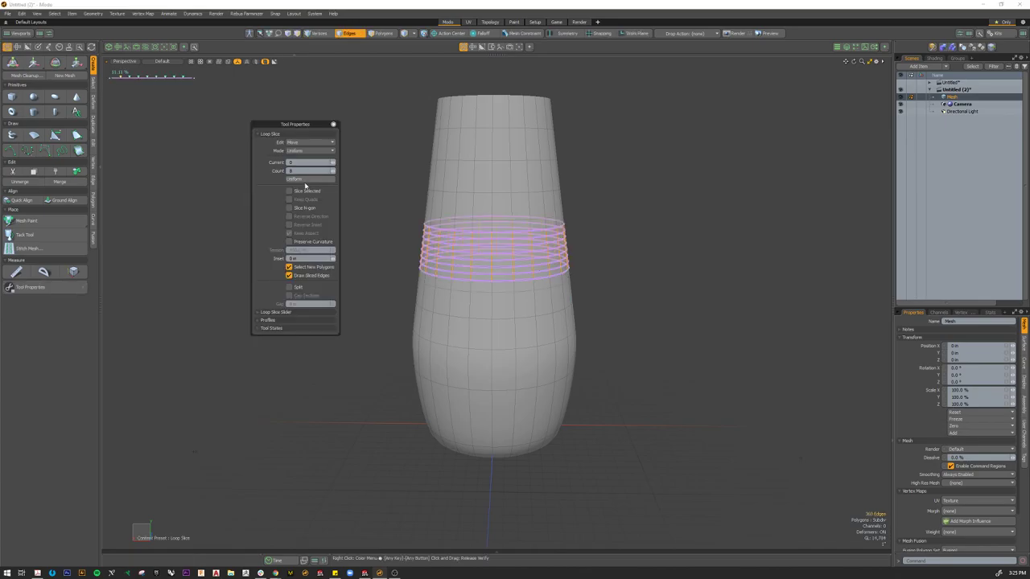
left_click_drag(300, 170, 259, 174)
key("Return")
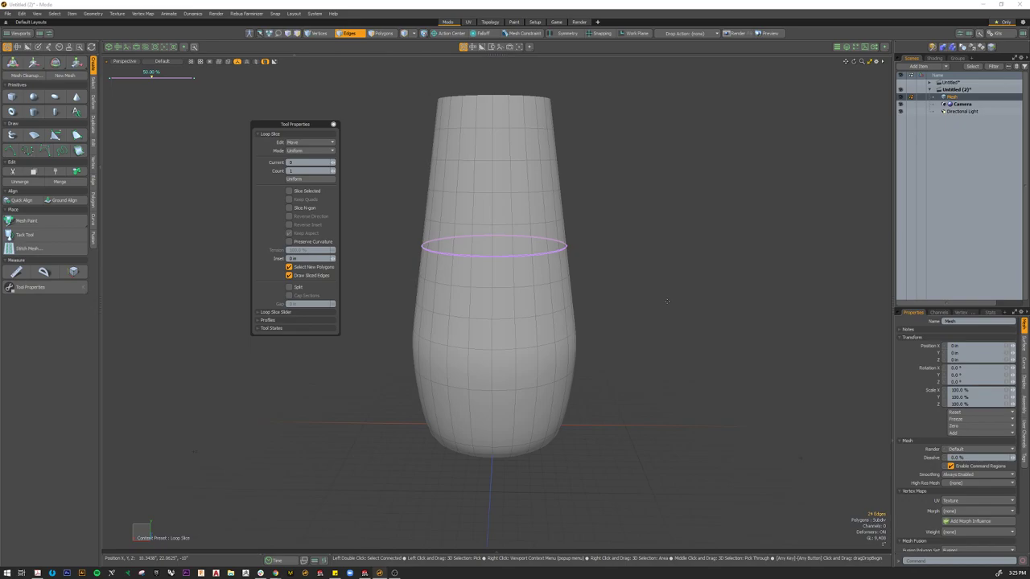
key("space")
Step: Select and remove the horizontal edge loops on the upper section, keeping only the lowest added loop and the belly loop
left_click_drag(590, 329, 517, 368, "alt")
scroll(528, 358, "up", 3)
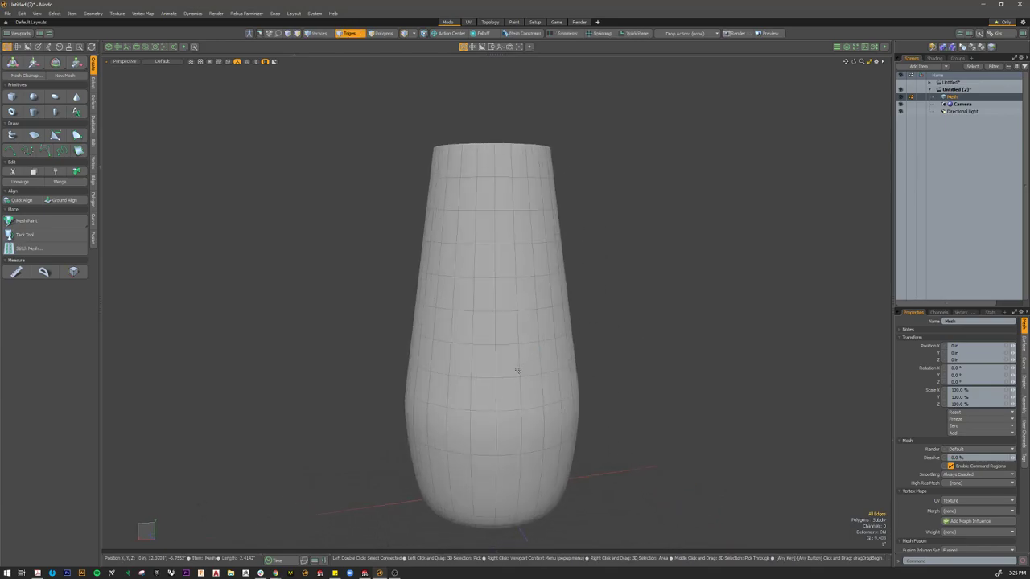
double_click(512, 377)
double_click(504, 346, "shift")
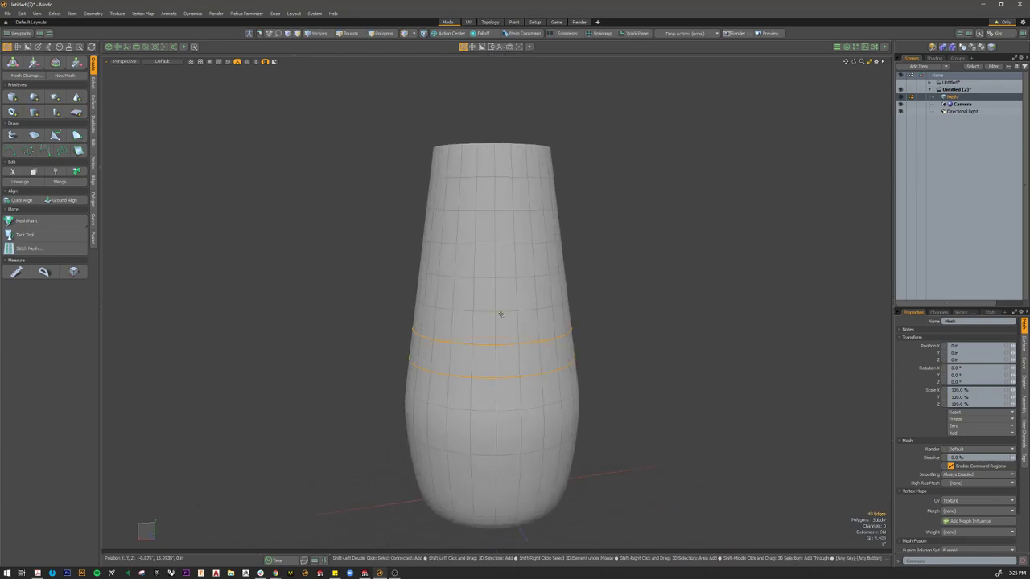
double_click(500, 310, "shift")
double_click(505, 242, "shift")
double_click(501, 209, "shift")
double_click(498, 177, "shift")
key("2")
Step: Loop-slice the vase's long upper section uniformly with a count of 7
left_click_drag(620, 260, 647, 310, "alt")
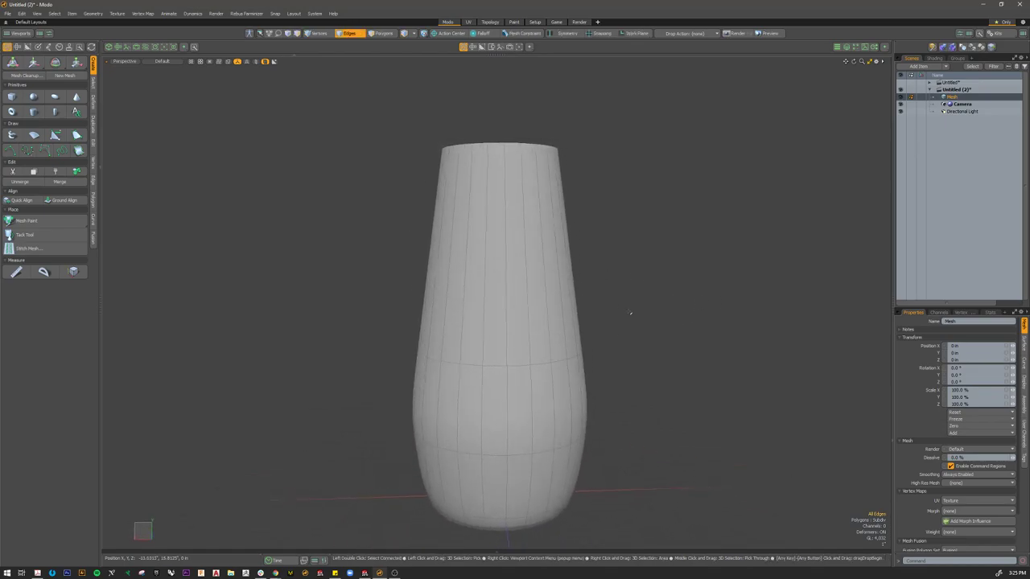
left_click_drag(665, 360, 540, 292, "alt")
left_click(509, 289)
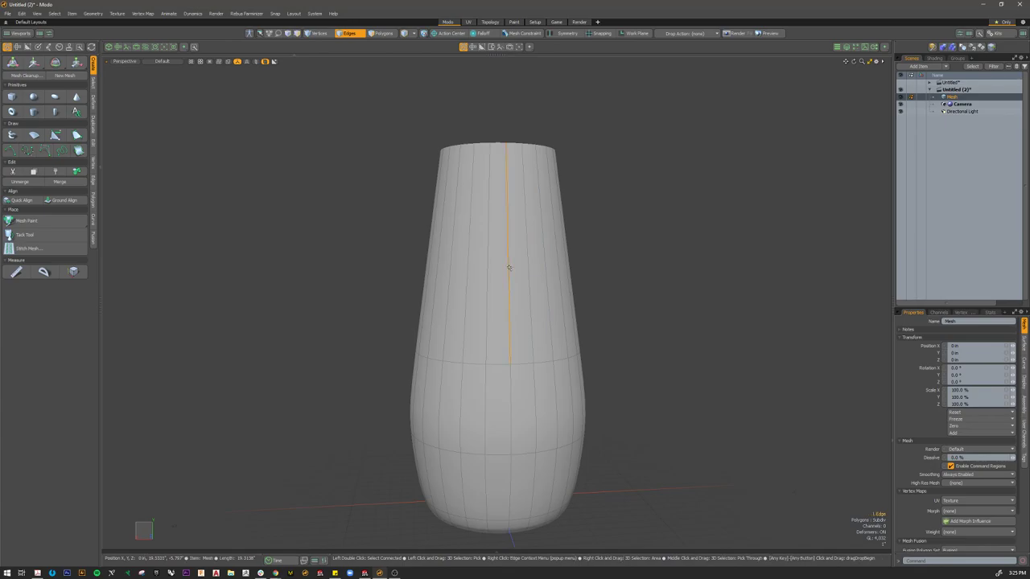
key("alt+c")
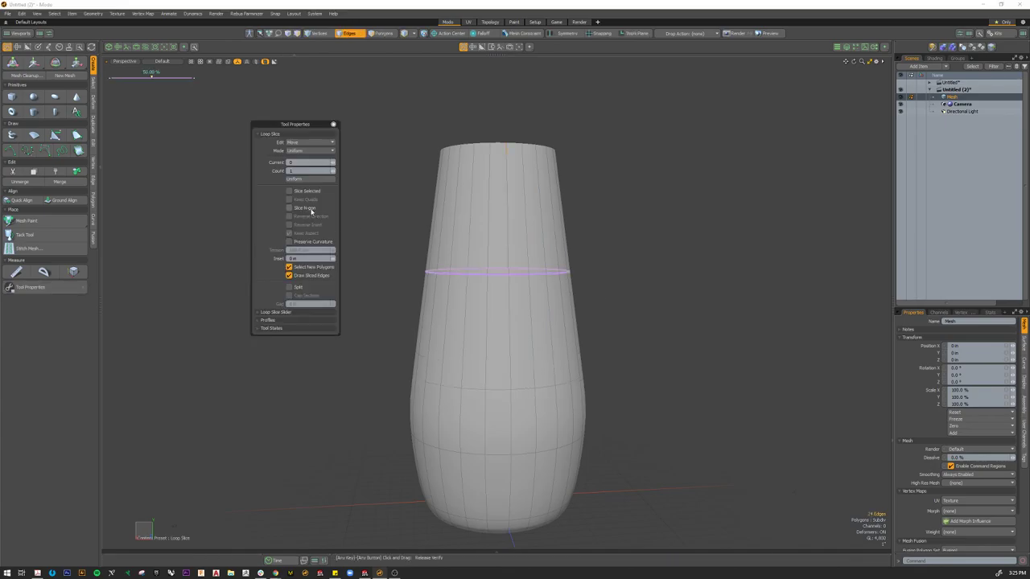
left_click(333, 172)
left_click(333, 172)
left_click(333, 172)
left_click(333, 172)
left_click(333, 172)
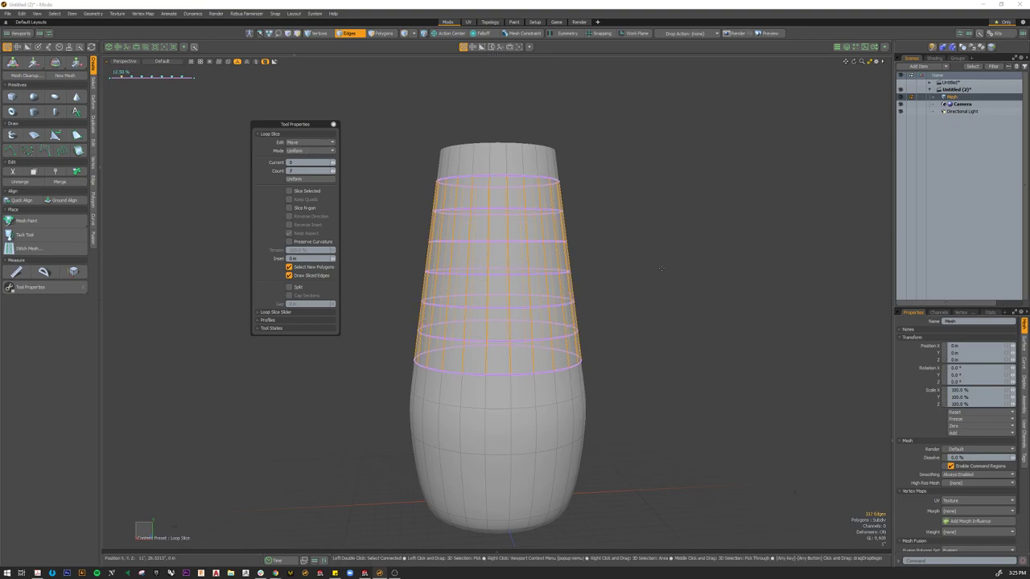
key("space")
Step: Select a block of four adjoining polygons, two wide and two high, at the vase's top rim along the X axis
left_click_drag(623, 260, 531, 319, "alt")
key("2")
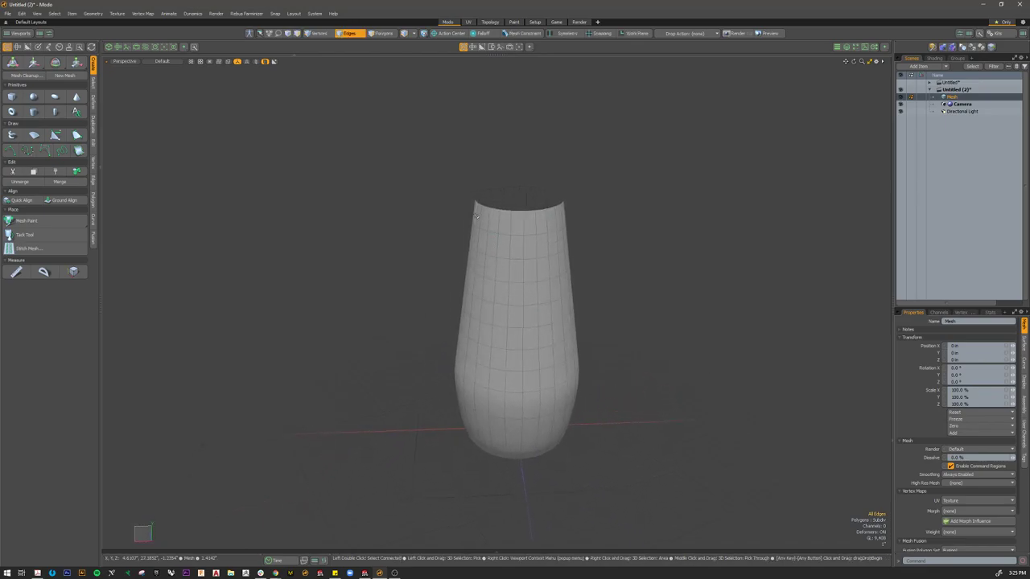
left_click_drag(444, 249, 555, 373, "alt")
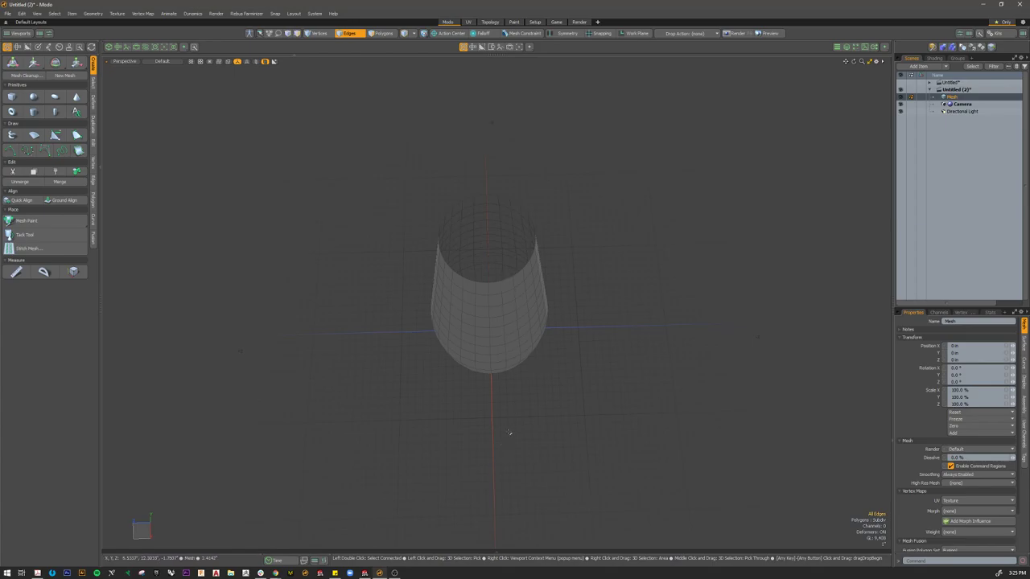
left_click_drag(517, 448, 520, 421, "alt")
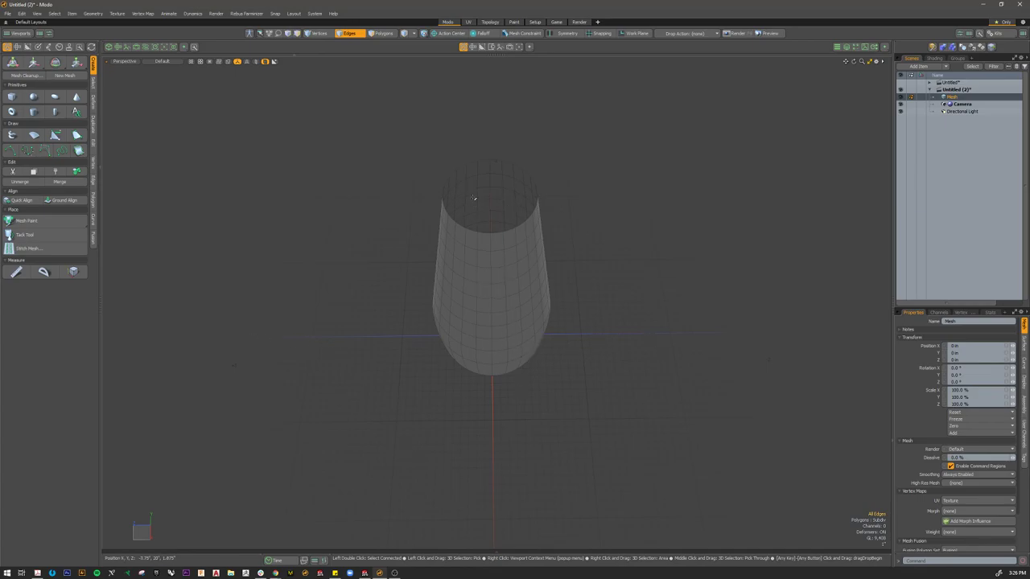
left_click(385, 35)
left_click(616, 298)
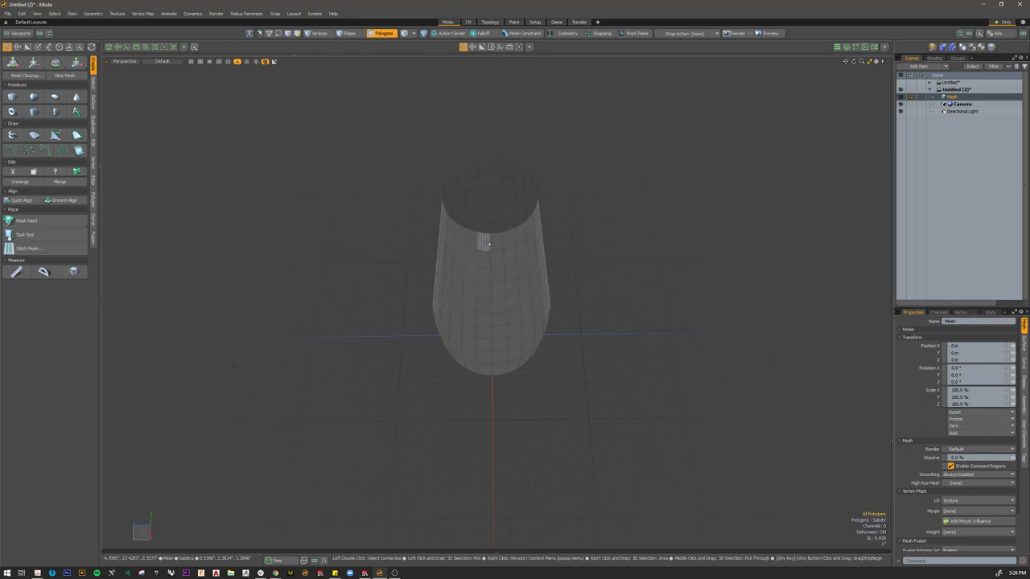
left_click_drag(483, 240, 492, 255)
left_click_drag(528, 305, 498, 291, "alt")
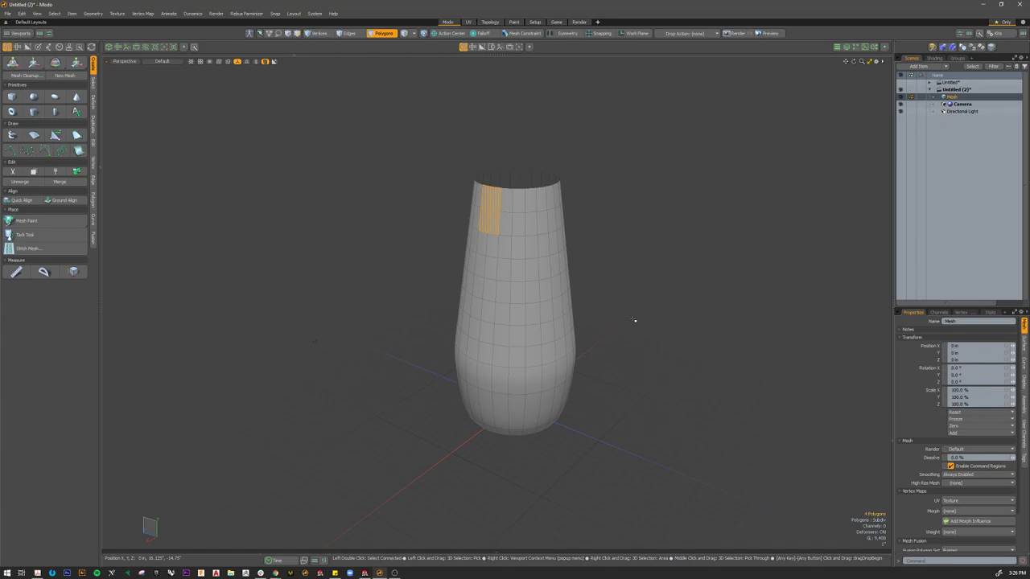
Step: Inspect the selected rim polygons in the Right view and switch to the Front view
left_click_drag(640, 319, 667, 287, "alt")
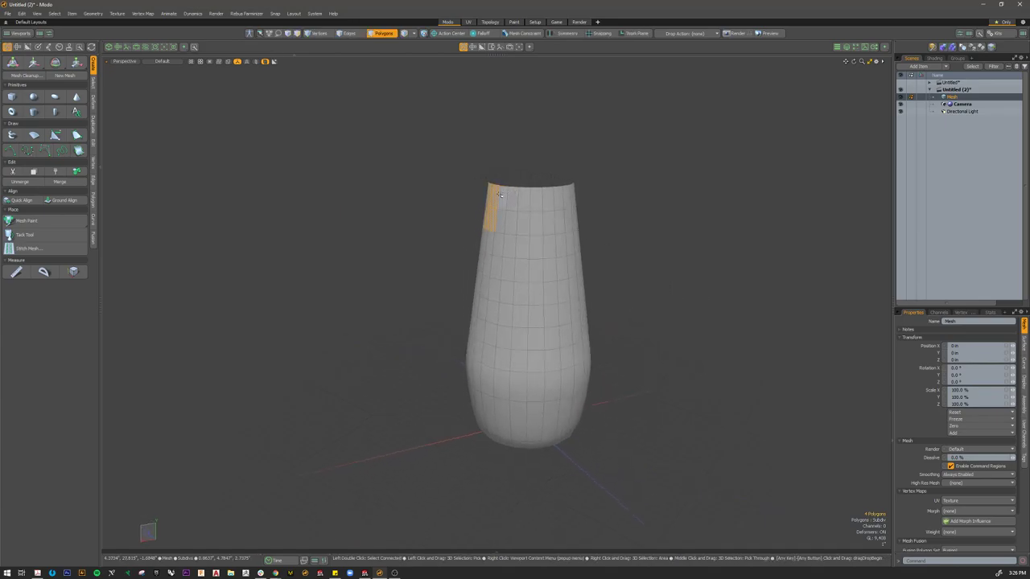
scroll(500, 195, "up", 3)
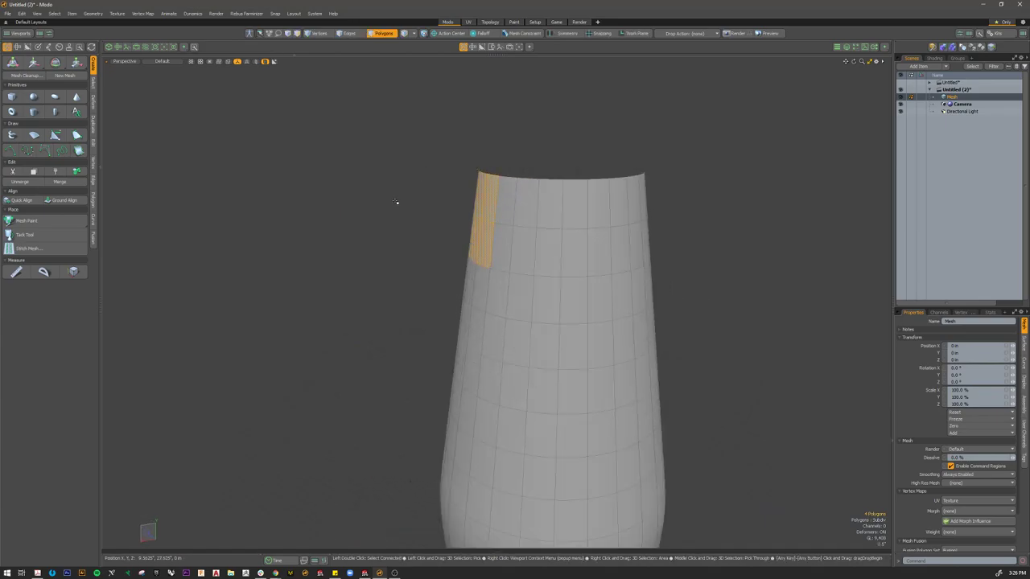
mouse_move(481, 214)
left_mouse_down("alt")
mouse_move(445, 211)
mouse_move(485, 223)
left_mouse_up("alt")
key("ctrl+space")
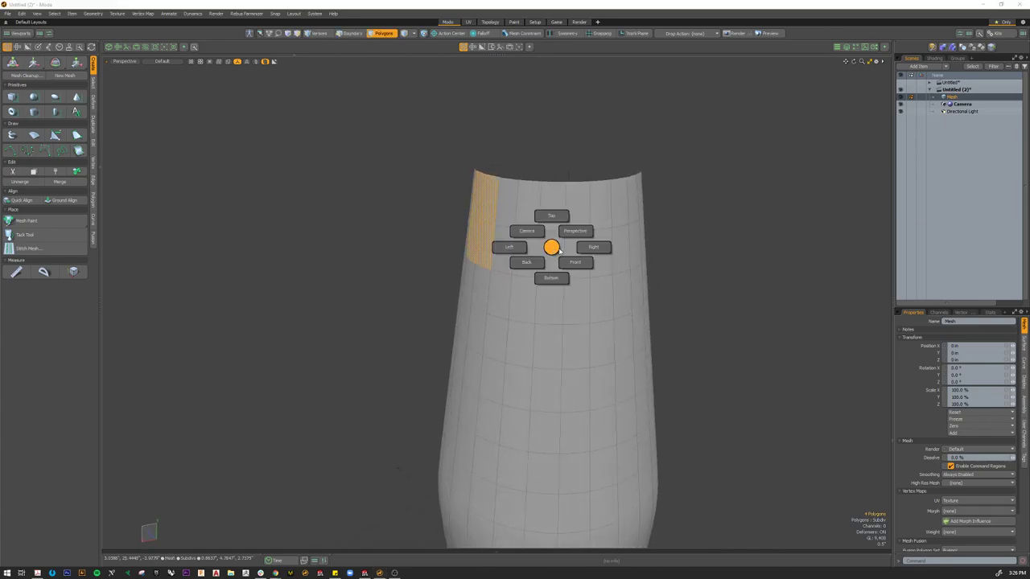
left_click(593, 249)
key("ctrl+space")
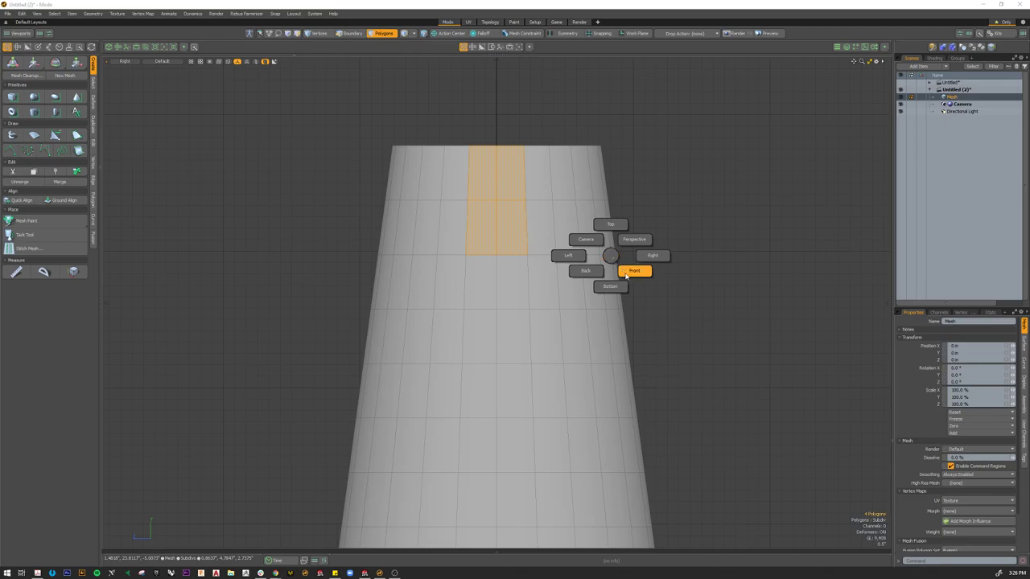
left_click(634, 270)
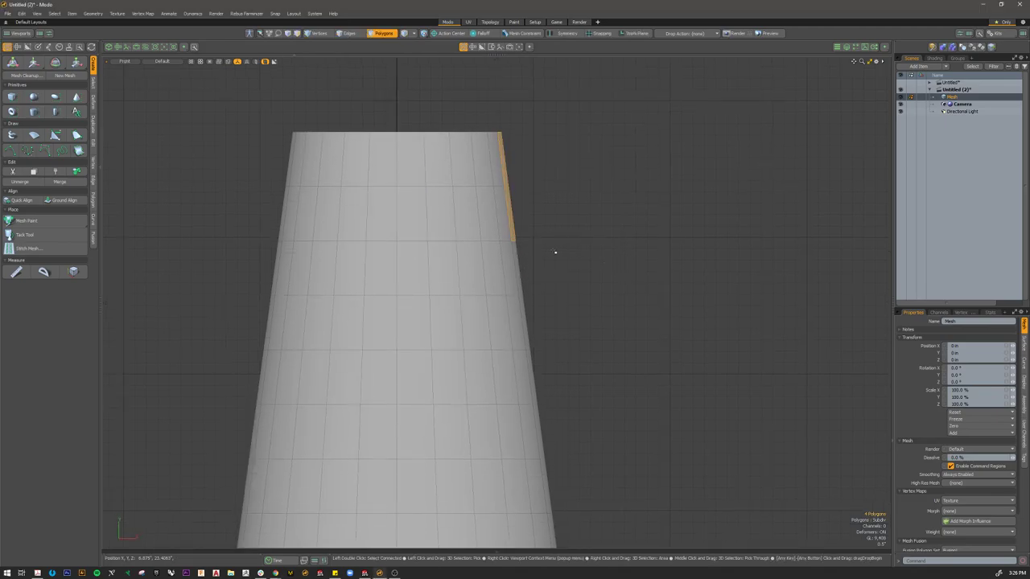
Step: Try rotating the four selected rim polygons outward around Z about their own center, and return to the Perspective view
key("e")
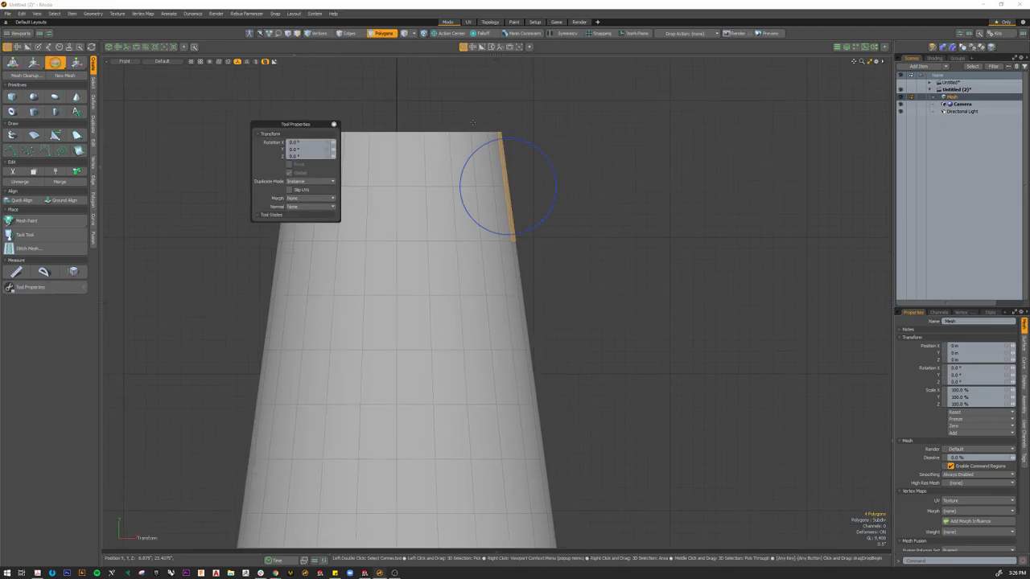
left_click_drag(292, 126, 261, 115)
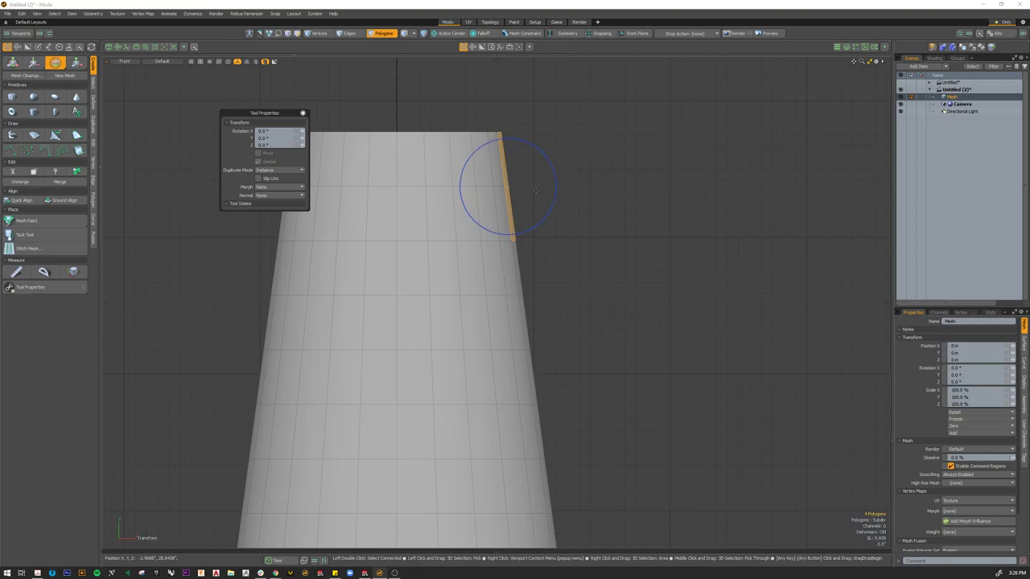
left_click_drag(549, 168, 587, 214)
key("ctrl+space")
left_click(624, 198)
left_click_drag(594, 236, 625, 204, "alt")
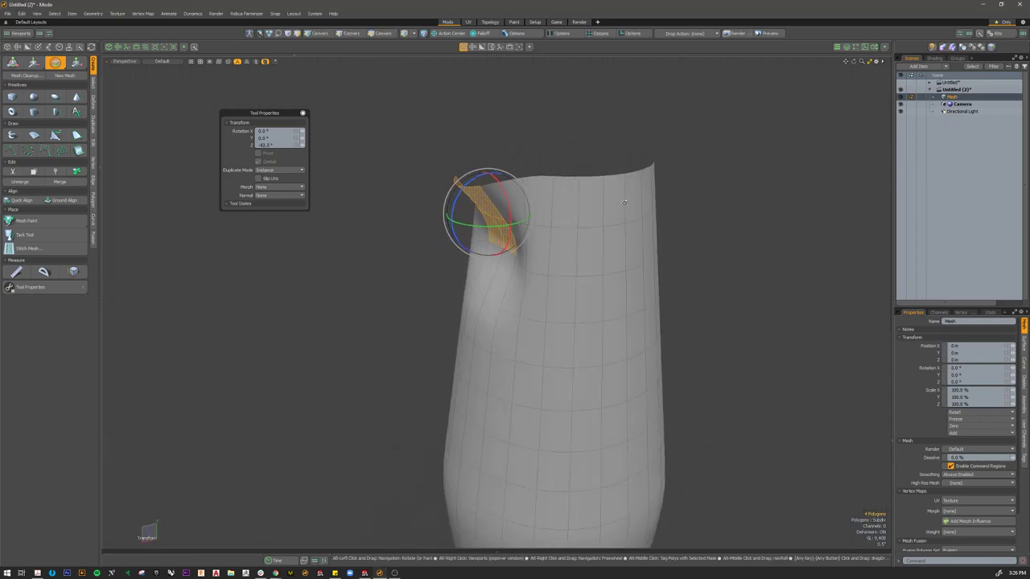
Step: Clear the polygon selection and inspect the rotated rim area and the wall beneath it from several angles
key("q")
left_click(710, 269)
left_click_drag(710, 268, 628, 269, "alt")
scroll(575, 270, "down", 4)
mouse_move(559, 300)
left_mouse_down("alt")
mouse_move(604, 345)
mouse_move(747, 292)
mouse_move(570, 282)
left_mouse_up("alt")
key("3")
scroll(461, 243, "up", 5)
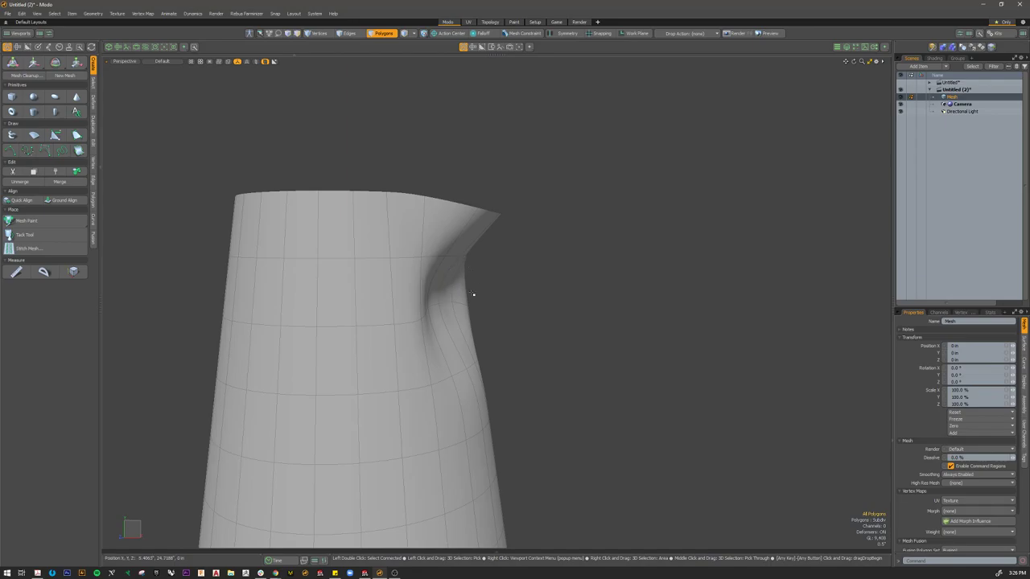
left_click_drag(447, 274, 491, 224)
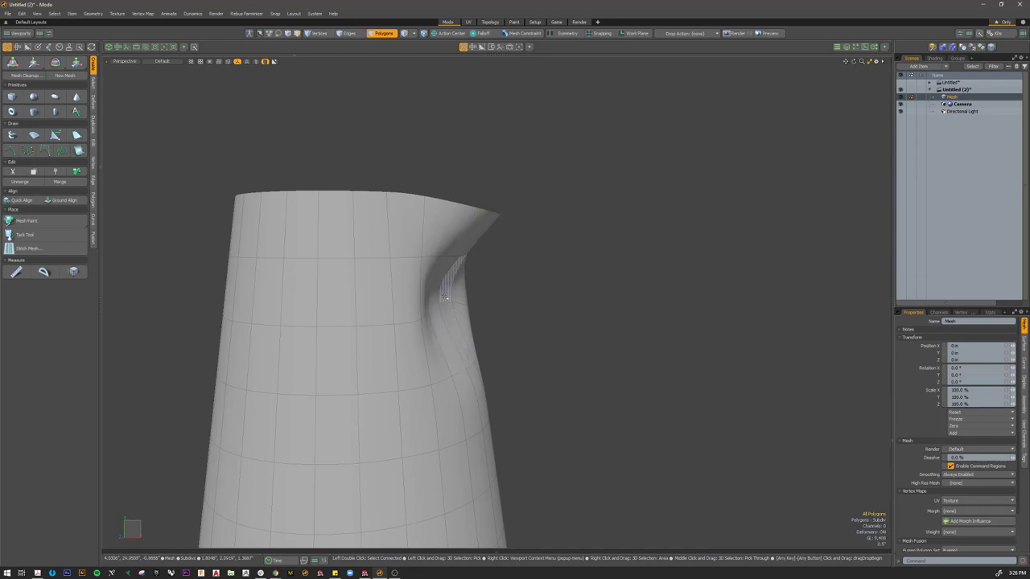
scroll(483, 242, "down", 4)
left_click_drag(427, 285, 515, 246, "alt")
Step: Undo the rim rotation and restore the selection of the four rim polygons
key("ctrl+z")
key("ctrl+z")
key("ctrl+z")
left_click_drag(696, 289, 439, 233, "alt")
left_click(479, 247)
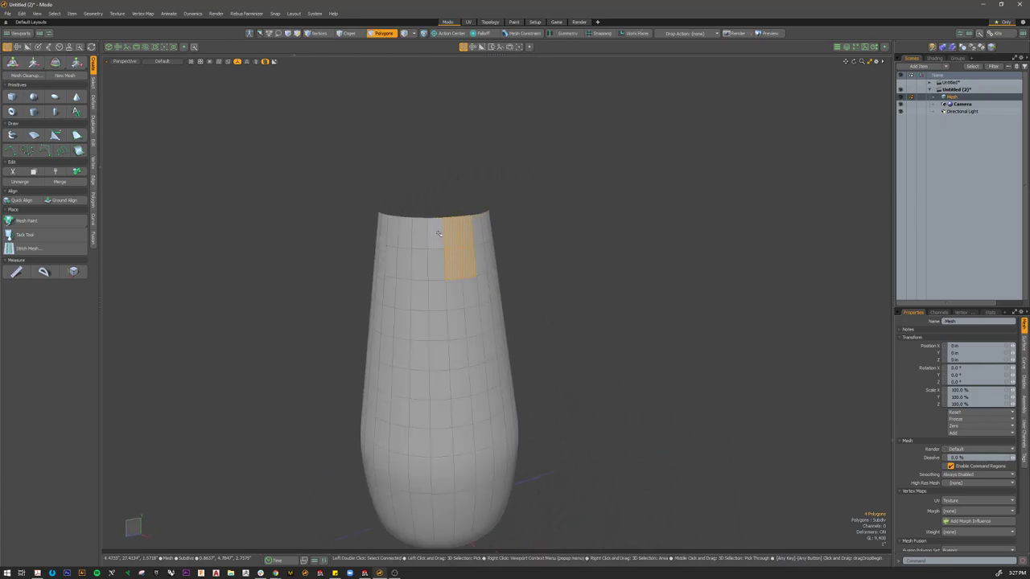
Step: Show the vase in the Front view and bring up the Rotate handle on the four selected rim polygons
key("ctrl+space")
left_click(571, 278)
left_click_drag(570, 277, 688, 220, "alt+shift")
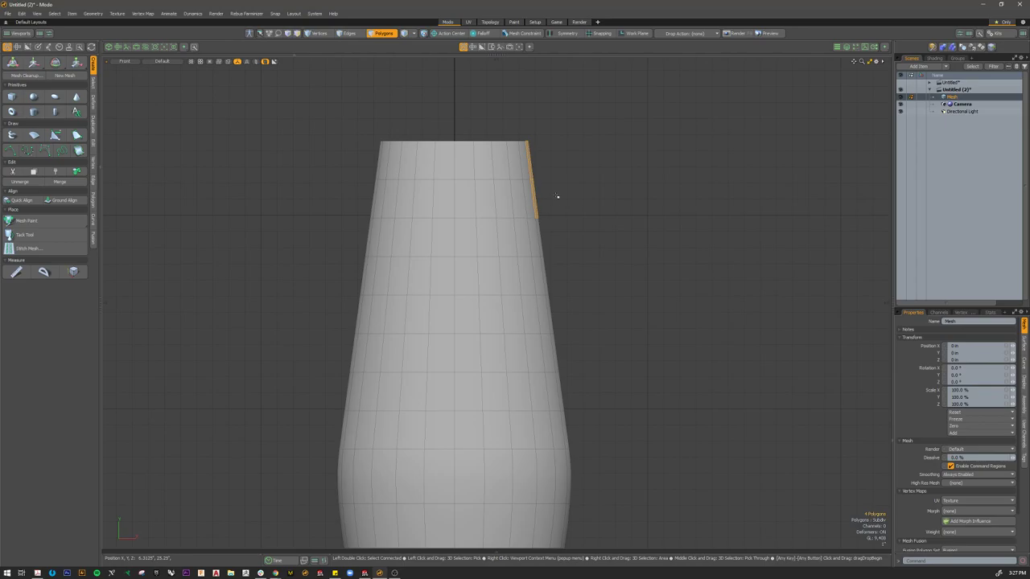
key("w")
scroll(526, 178, "up", 3)
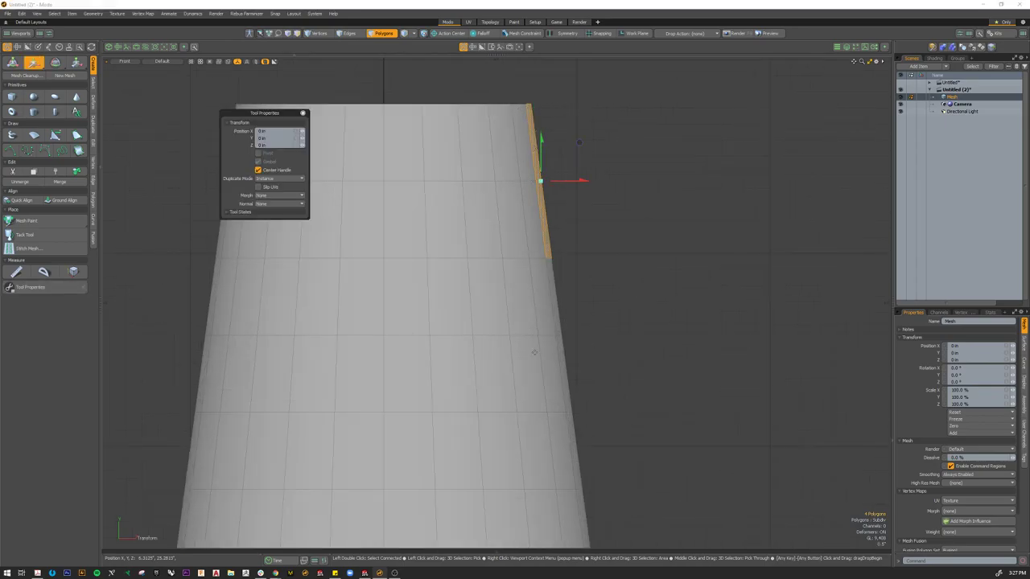
key("e")
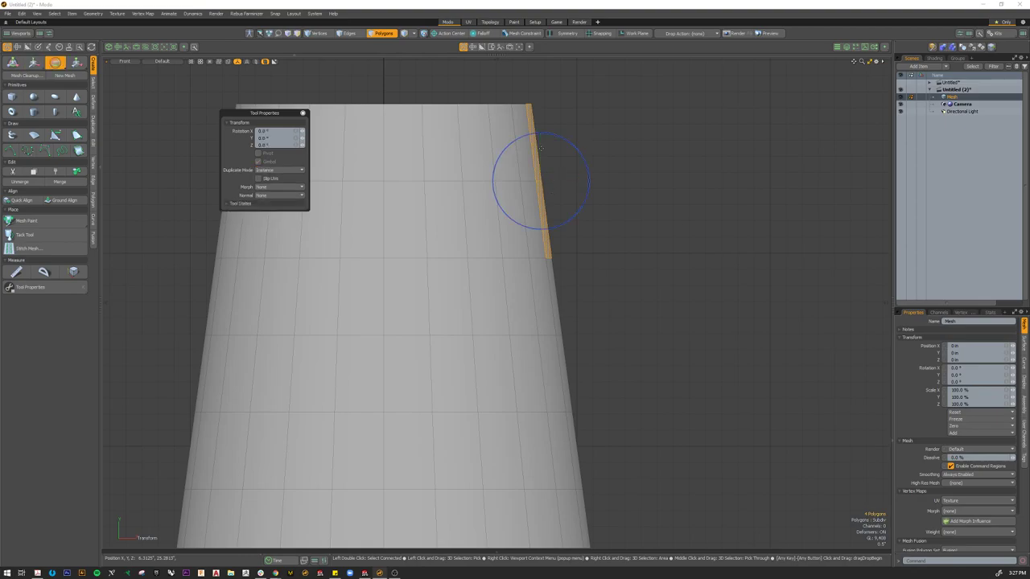
key("r")
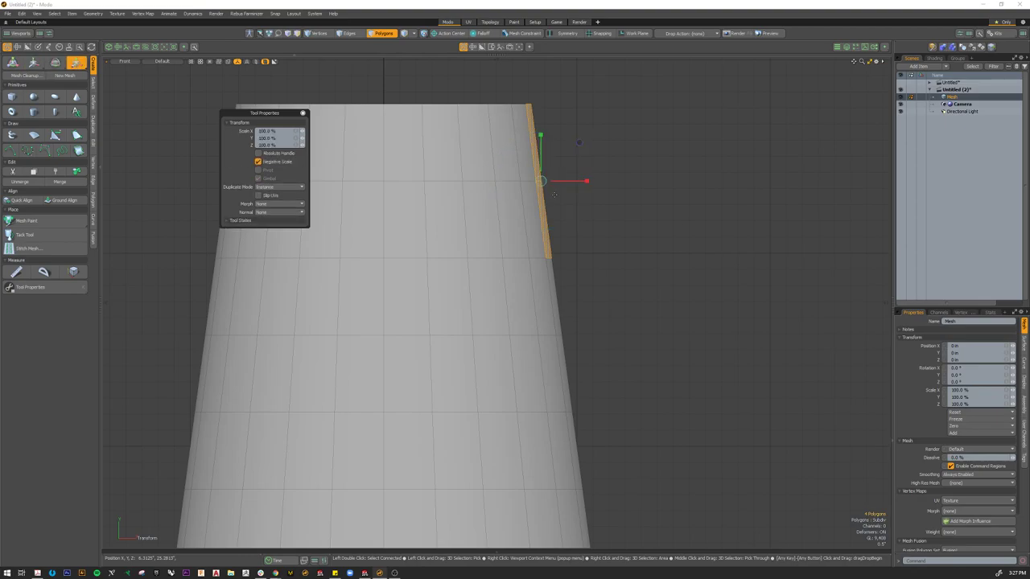
key("e")
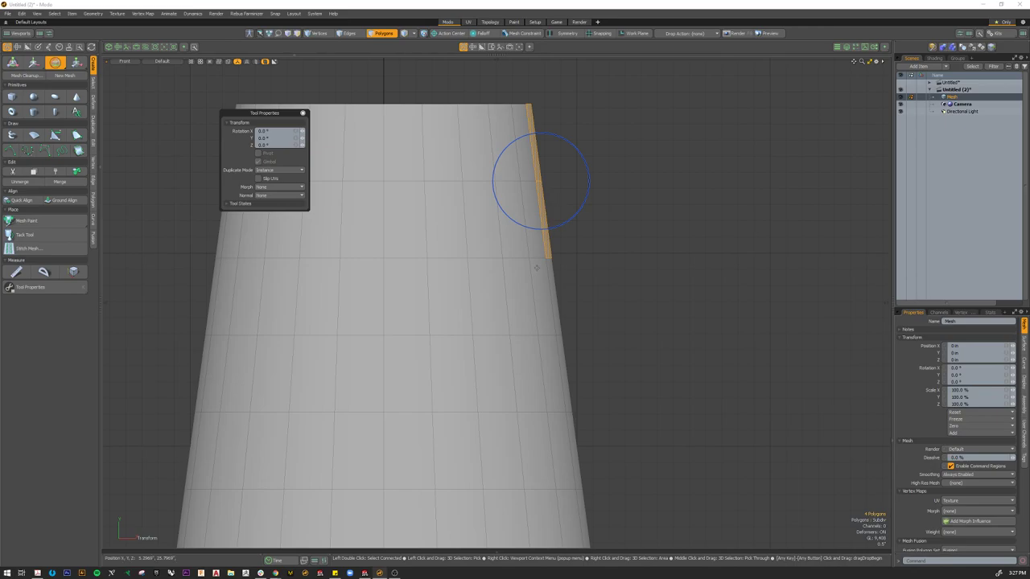
scroll(537, 268, "down", 3)
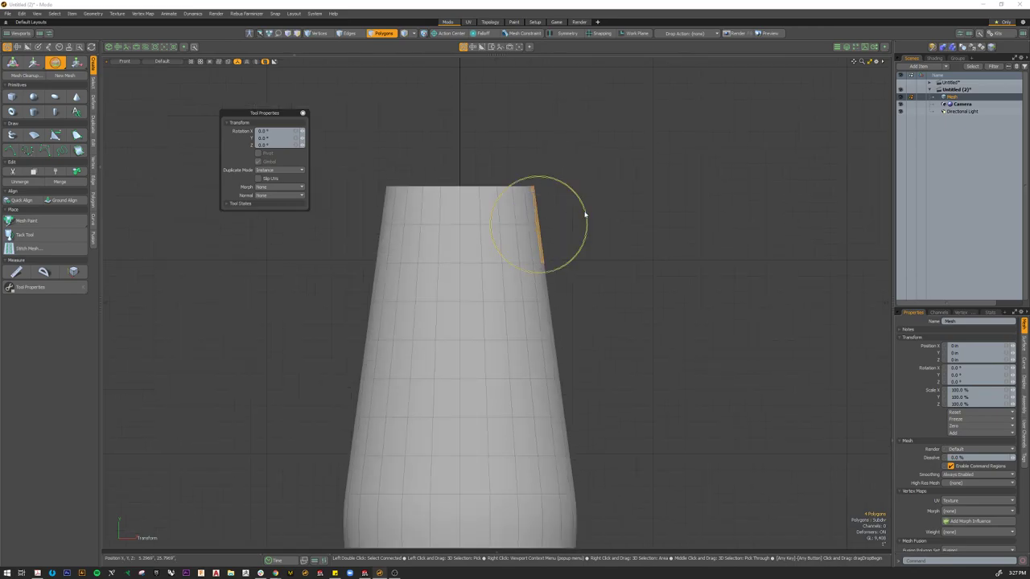
Step: Place the rotation center at the lower end of the selected rim polygons and rotate them about -58.5° around Z into a spout
left_click_drag(571, 291, 565, 254, "alt+shift")
left_click(565, 254)
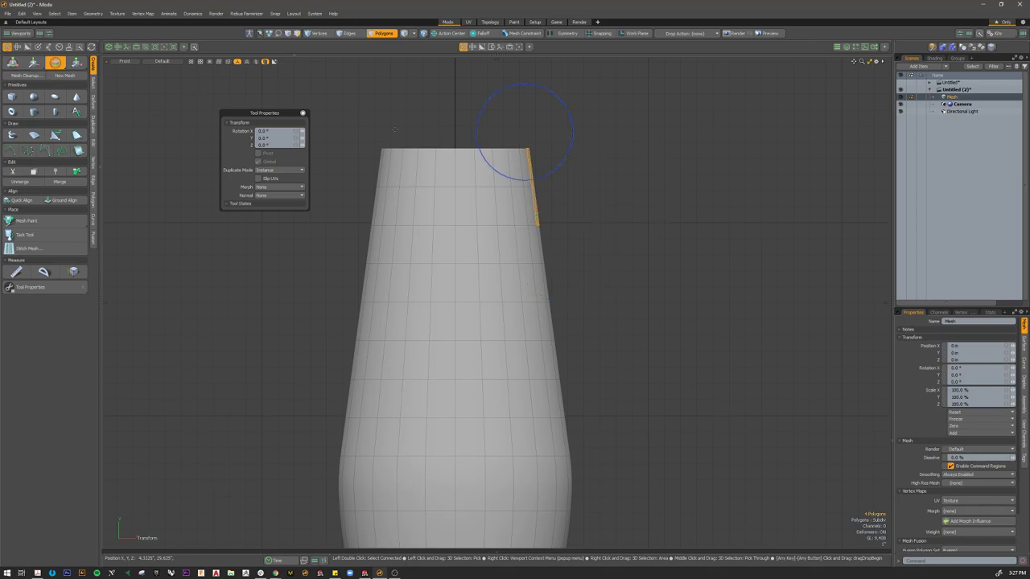
left_click(483, 200)
left_click(557, 173)
scroll(560, 231, "up", 2)
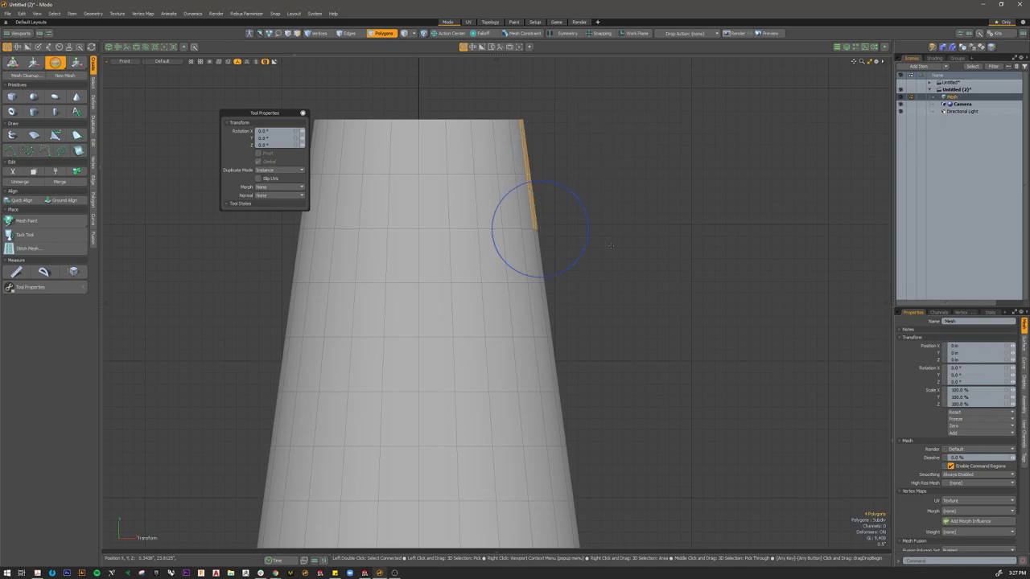
left_click_drag(566, 193, 619, 227)
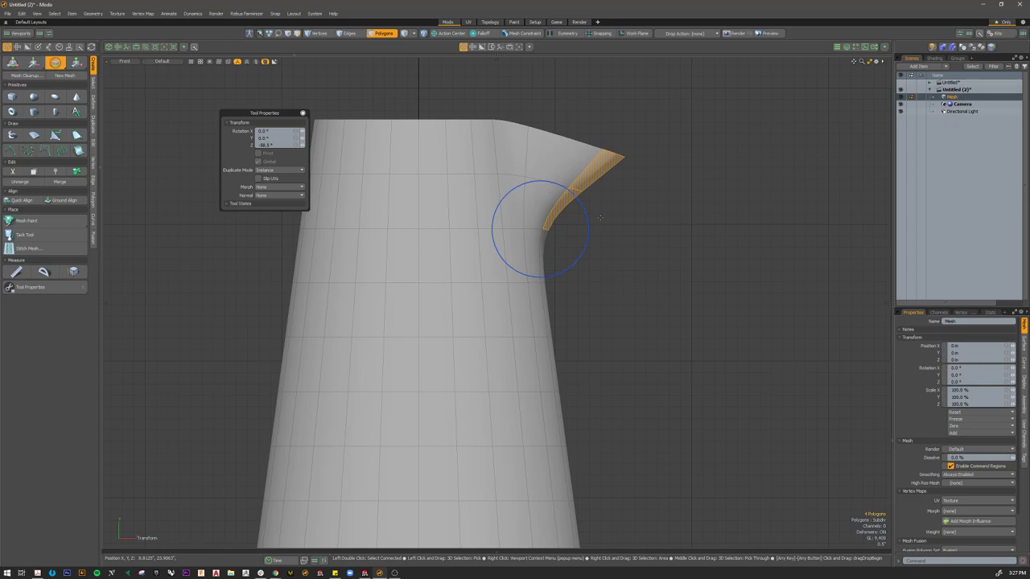
Step: Finish the rotation, return to the Perspective view and clear the polygon selection
key("space")
key("ctrl+space")
left_click(621, 202)
scroll(618, 200, "down", 5)
left_click_drag(672, 213, 563, 238, "alt")
left_click(660, 255)
mouse_move(659, 255)
left_mouse_down("alt")
mouse_move(601, 226)
mouse_move(602, 276)
mouse_move(644, 246)
left_mouse_up("alt")
Step: Examine the new pouring spout and the overall jug shape up close and from a distance
key("3")
scroll(497, 252, "up", 5)
left_click_drag(497, 251, 582, 165, "alt")
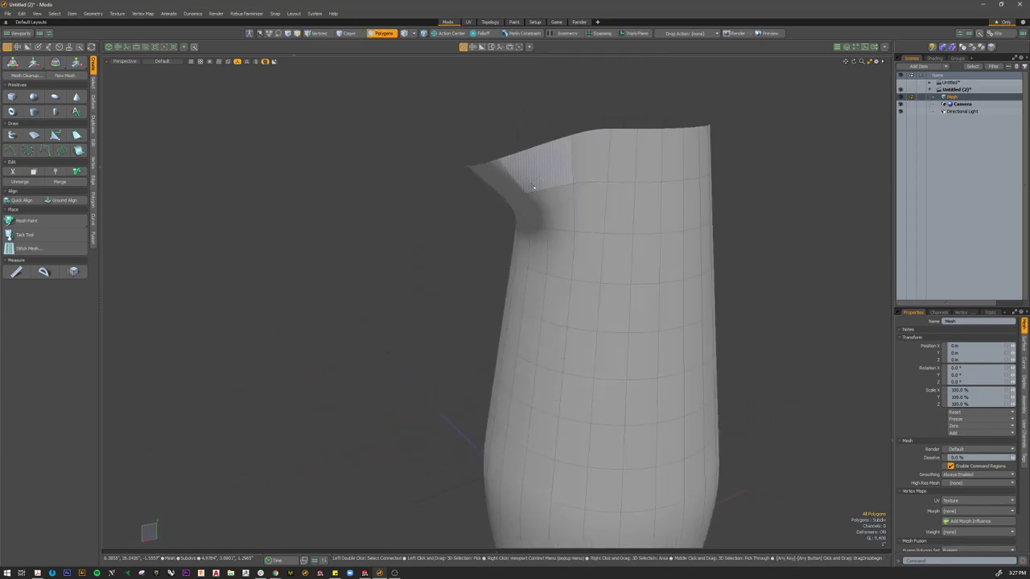
scroll(533, 187, "down", 5)
left_click_drag(532, 187, 580, 220, "alt")
key("3")
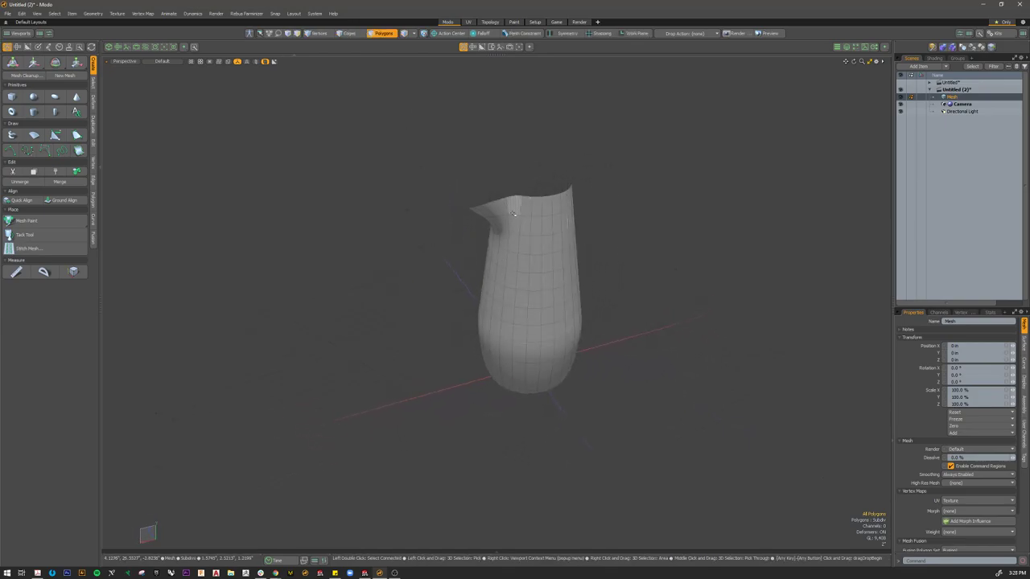
scroll(513, 213, "up", 3)
left_click_drag(555, 208, 635, 218, "alt")
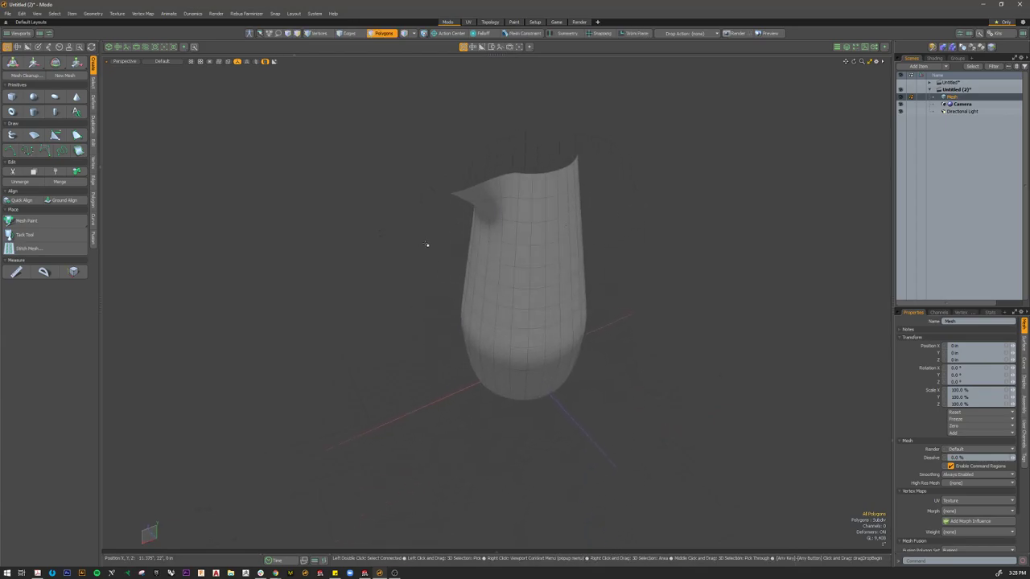
Step: Bring up the polygon modeling tools and leave no polygons selected on the vase
left_click(93, 203)
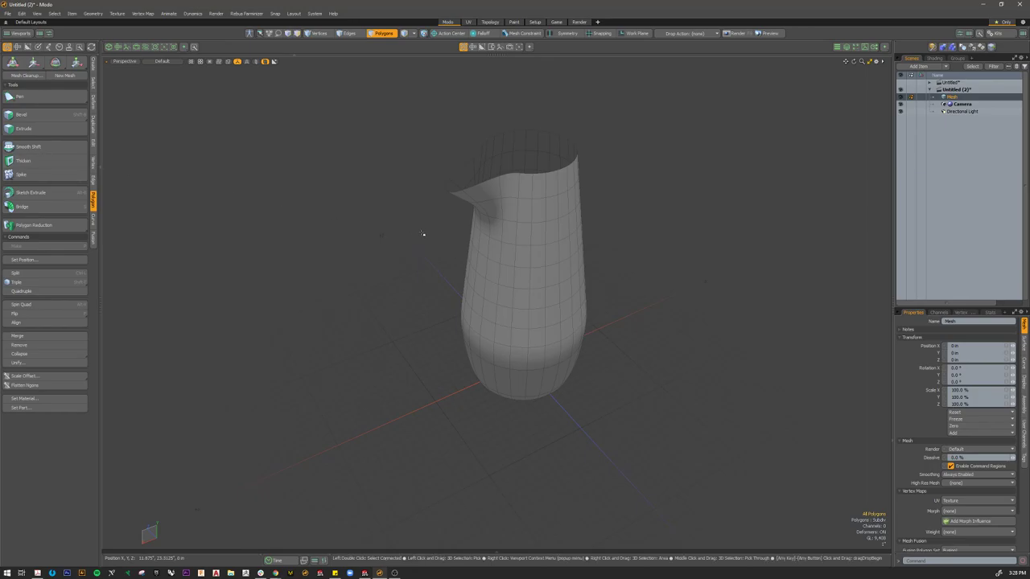
mouse_move(423, 230)
left_mouse_down("alt+shift")
mouse_move(440, 250)
mouse_move(428, 244)
left_mouse_up("alt+shift")
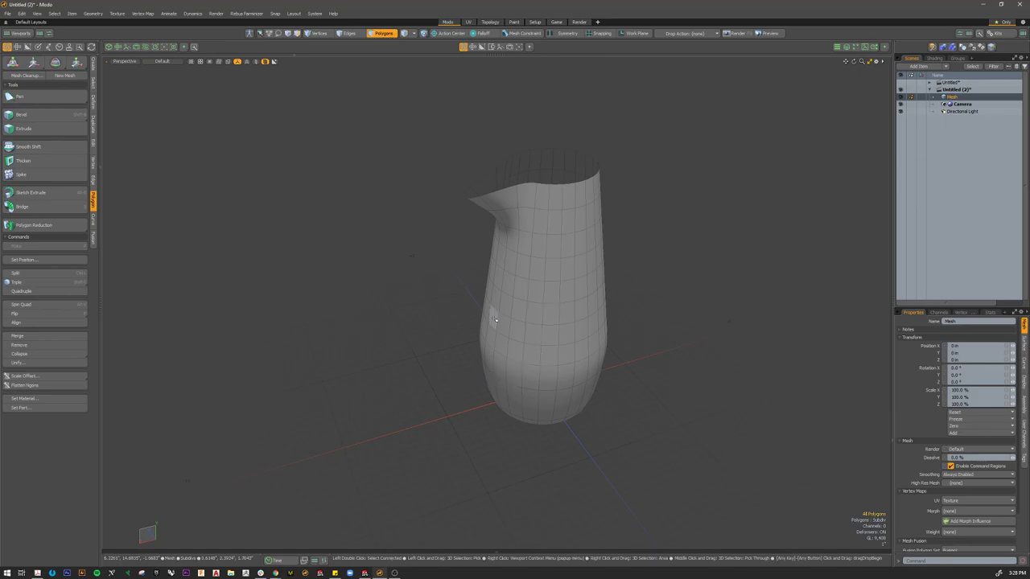
left_click_drag(552, 299, 551, 270)
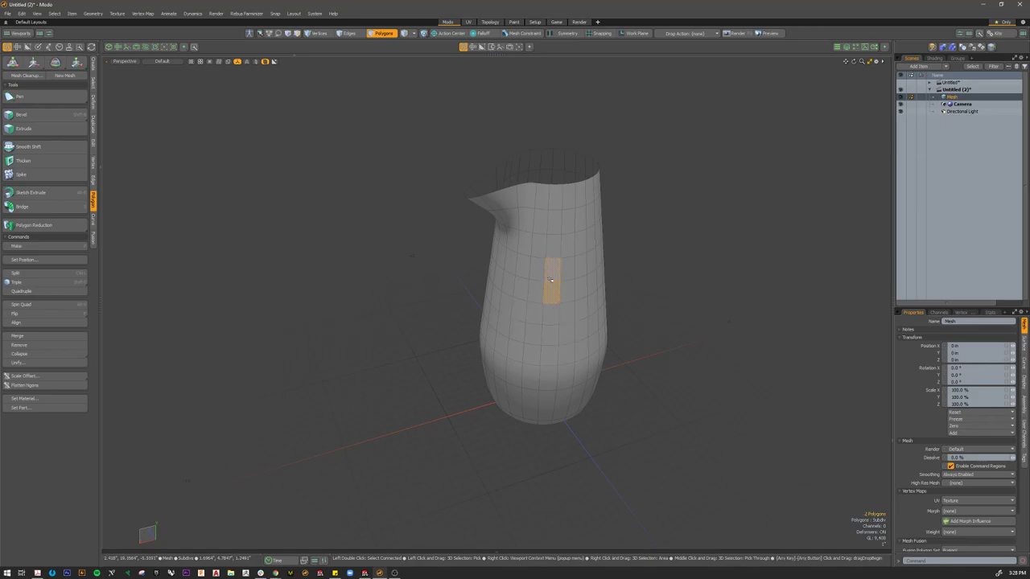
double_click(551, 281)
left_click(482, 297)
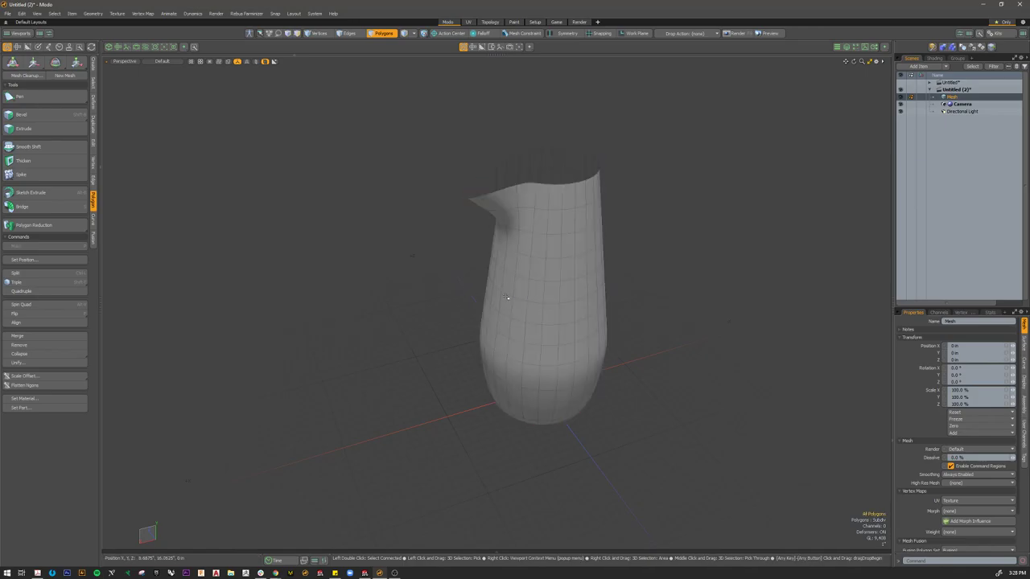
Step: Thicken the entire vase mesh inward with an offset of -0.75 in and close the tool
left_click(56, 163)
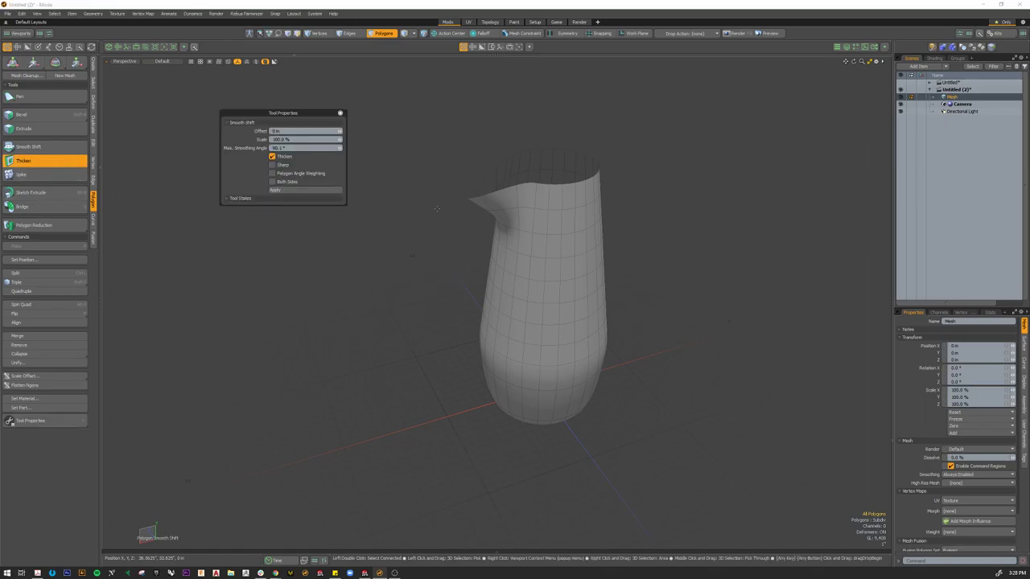
left_click_drag(421, 250, 453, 252, "alt+shift")
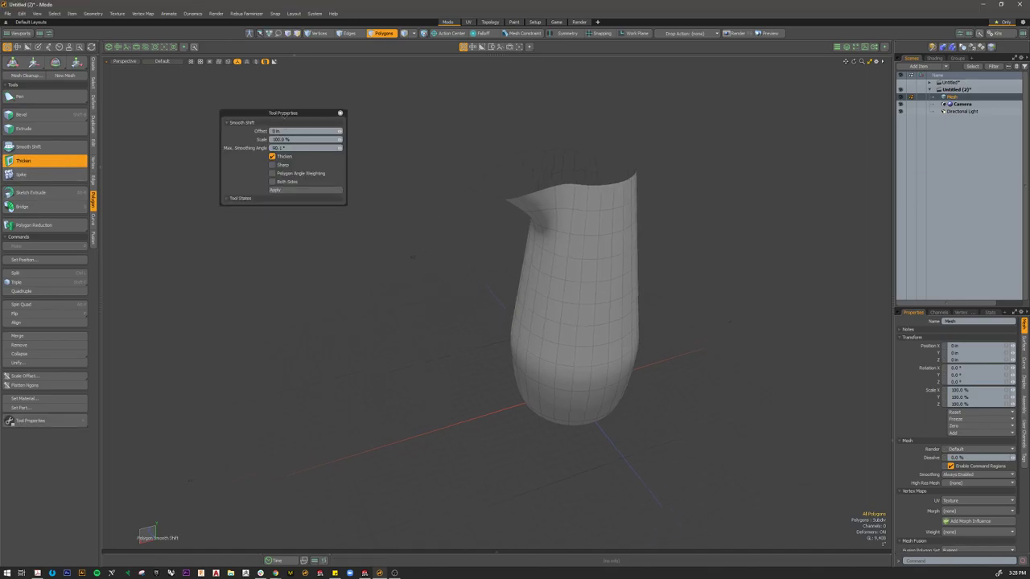
left_click_drag(285, 114, 230, 123)
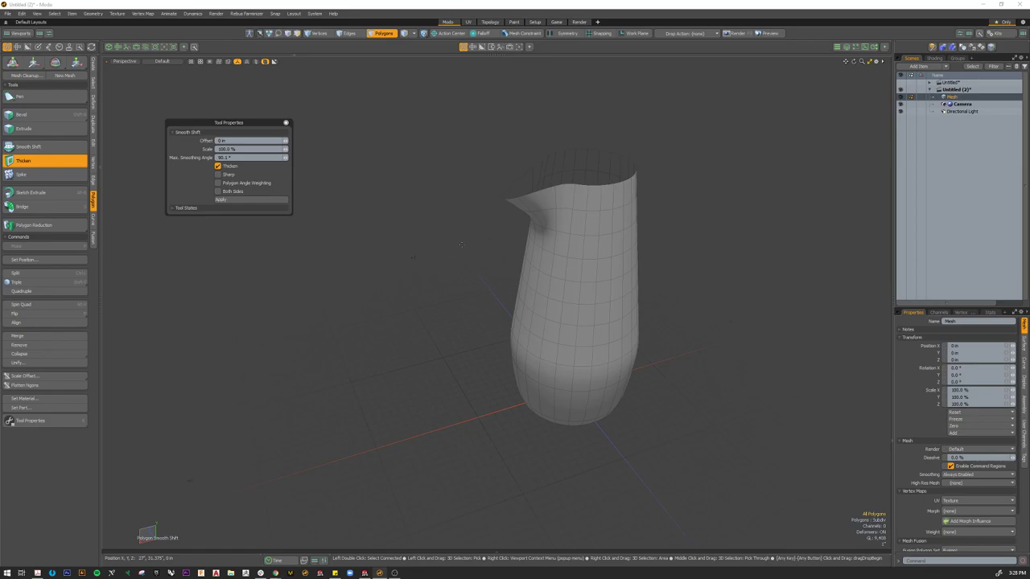
left_click(461, 245)
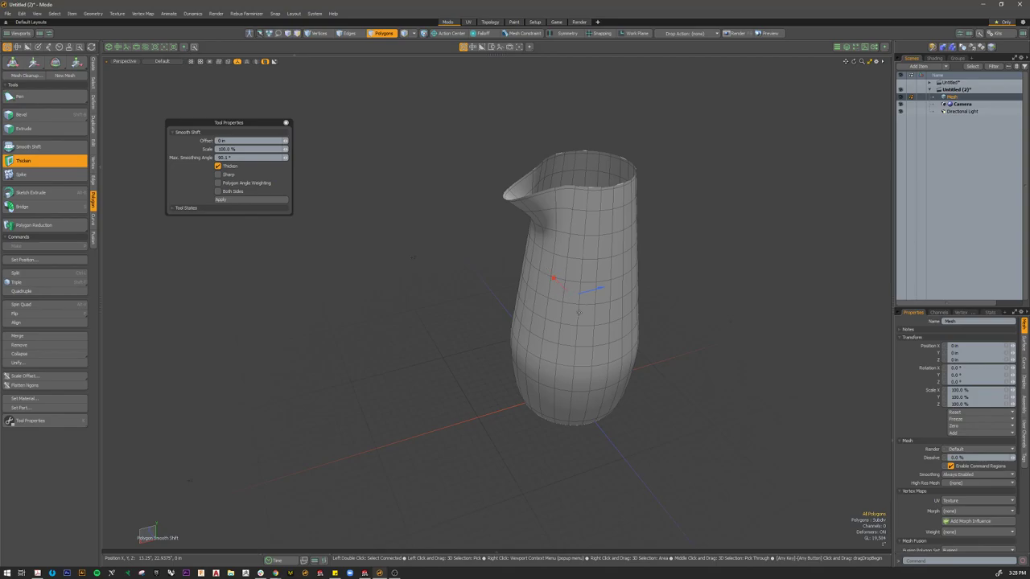
left_click_drag(603, 288, 550, 280)
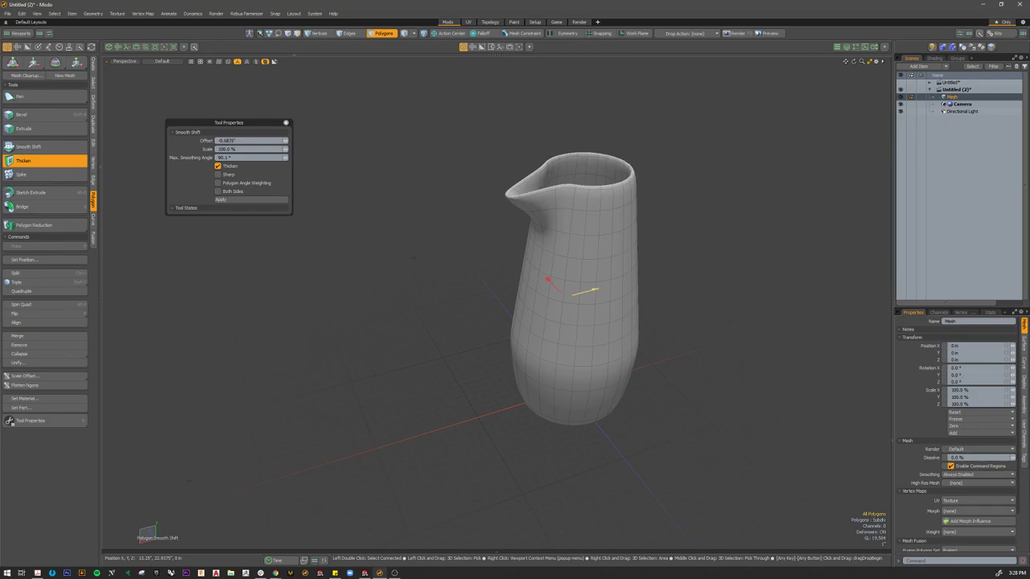
left_click_drag(659, 307, 579, 297, "alt")
key("space")
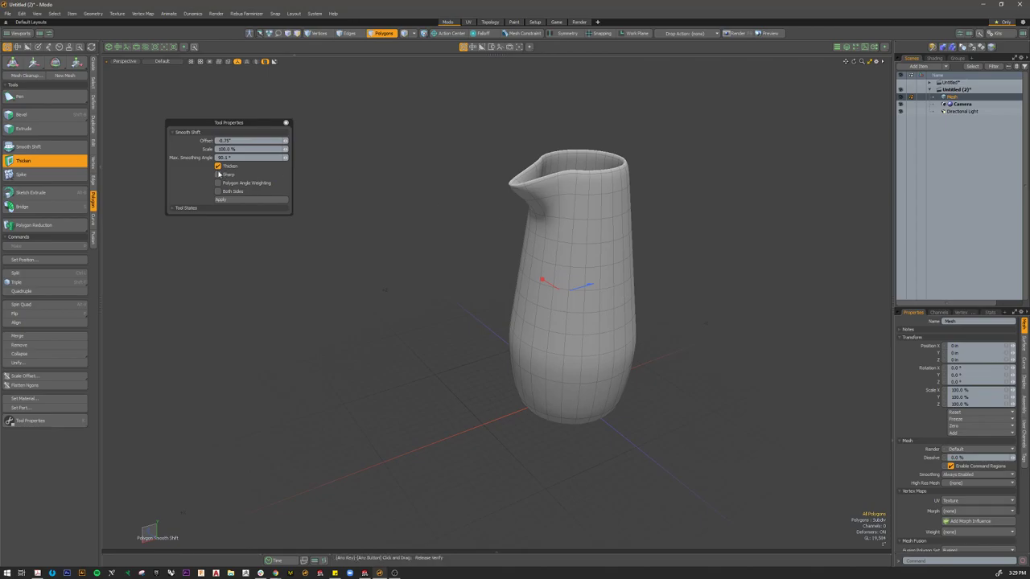
left_click_drag(228, 123, 329, 123)
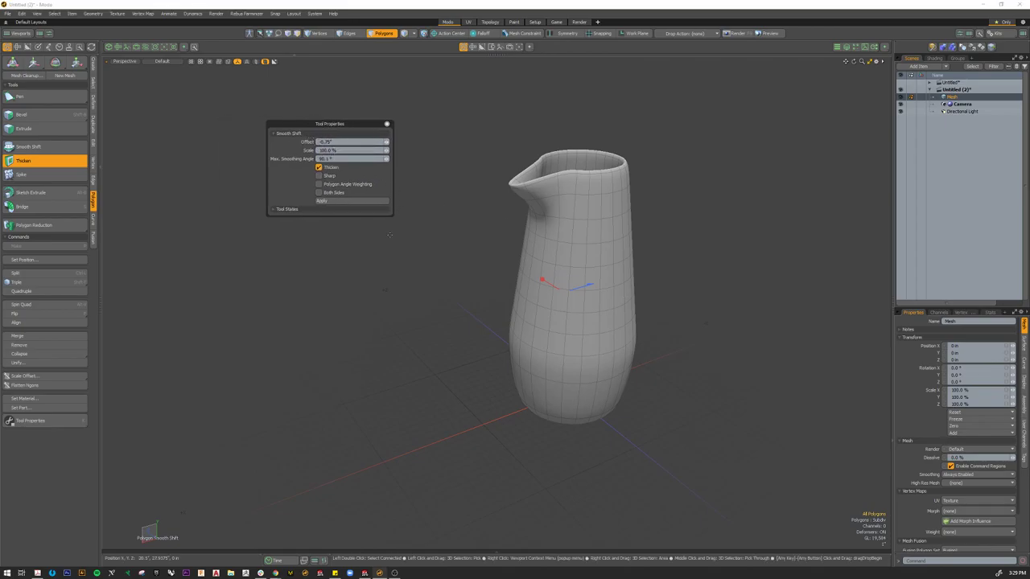
key("space")
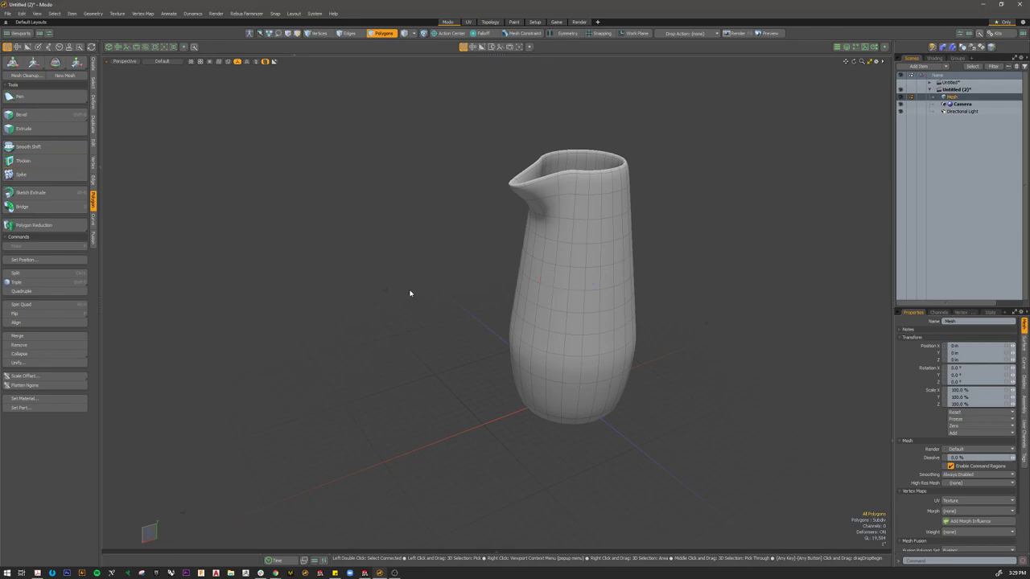
Step: Inspect the thickened vase's walls, rim and spout from several angles
left_click_drag(415, 289, 449, 415, "alt")
key("3")
scroll(468, 279, "up", 5)
left_click_drag(528, 371, 563, 259, "alt")
scroll(517, 270, "down", 5)
left_click_drag(597, 387, 358, 333, "alt")
Step: Switch subdivision smoothing off and on to compare the faceted cage with the smooth spout
key("Tab")
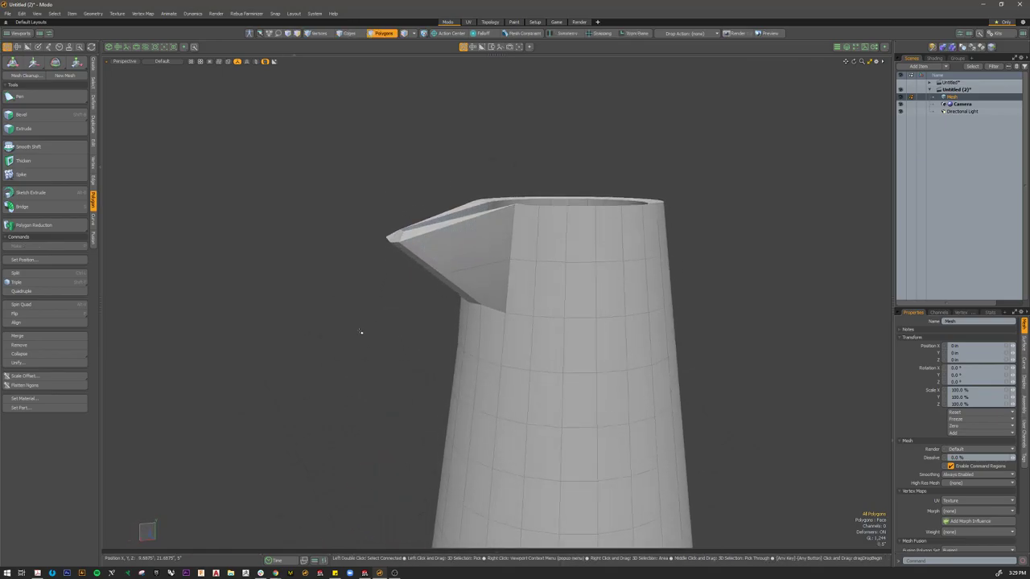
key("Tab")
key("Tab")
key("Tab")
key("Tab")
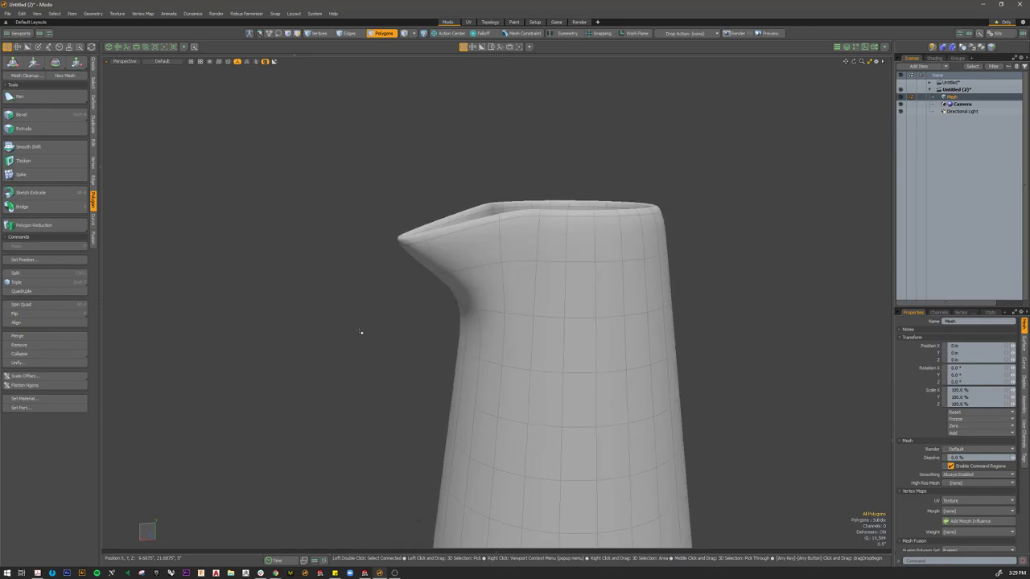
Step: Select a single polygon on the vase's middle section and turn off the mesh's subdivision smoothing
scroll(361, 332, "down", 3)
left_click_drag(359, 332, 391, 292, "alt+shift")
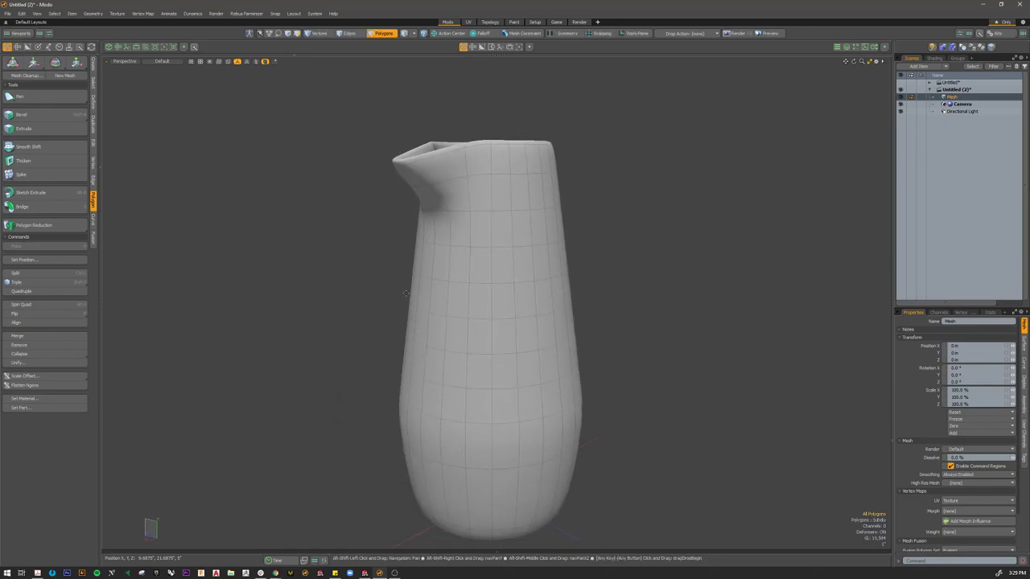
left_click(505, 339)
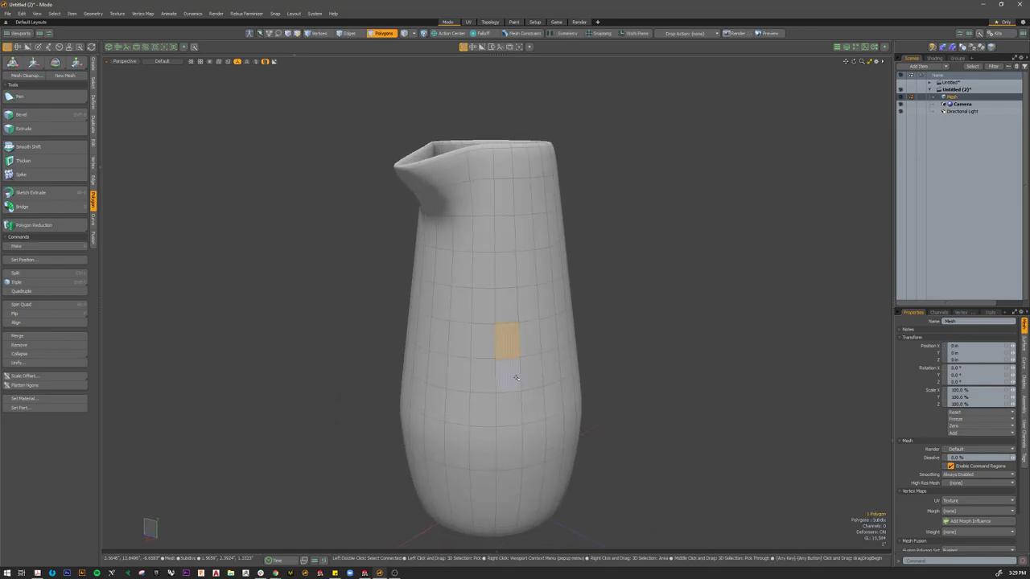
key("Tab")
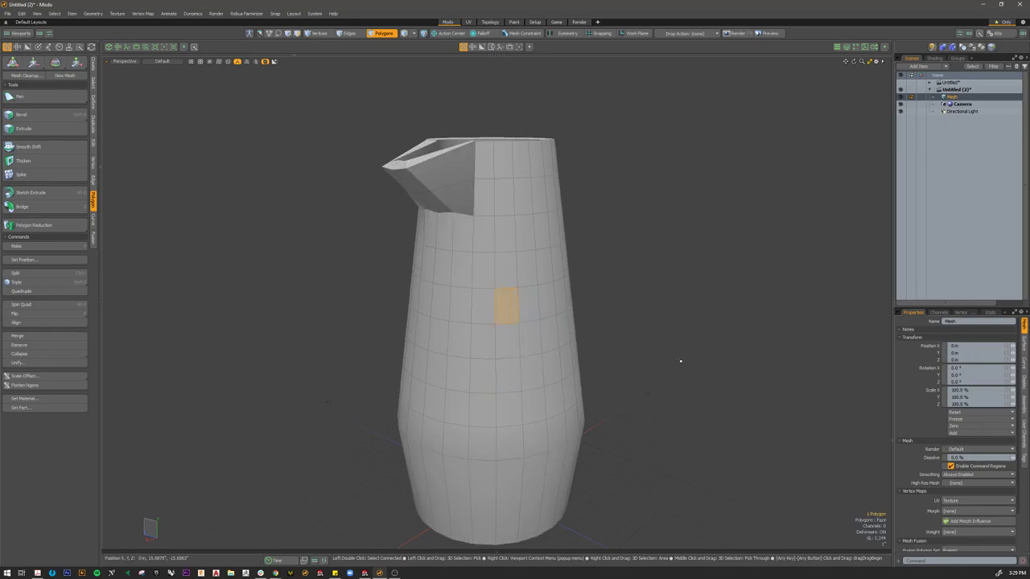
Step: Examine the single polygon on the vase's middle section whose subdivision state differs from the surrounding mesh
left_click(660, 351)
left_click_drag(660, 352, 630, 367, "alt")
scroll(550, 322, "up", 3)
mouse_move(549, 321)
left_mouse_down("alt")
mouse_move(507, 312)
mouse_move(514, 330)
mouse_move(549, 341)
left_mouse_up("alt")
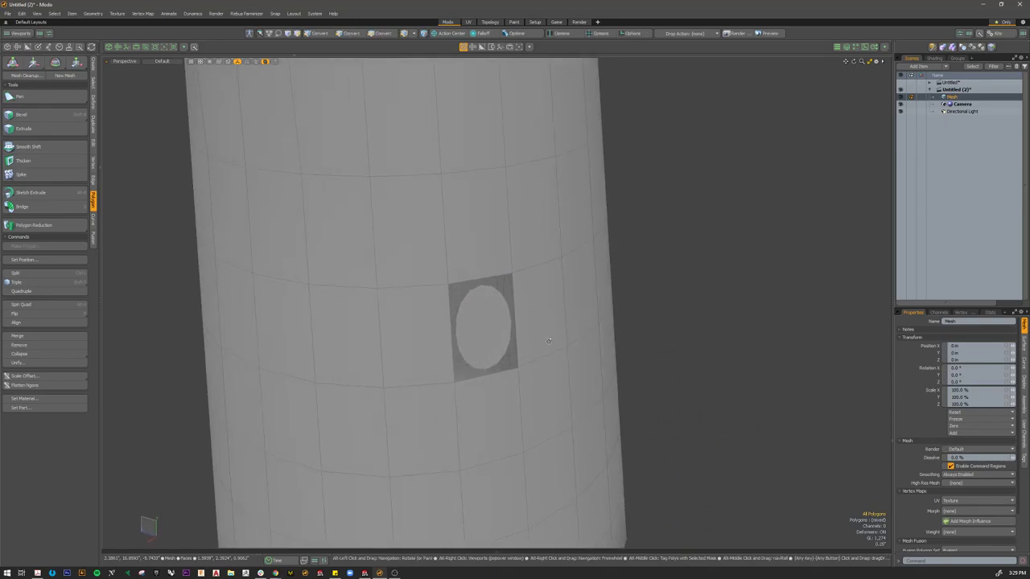
key("a")
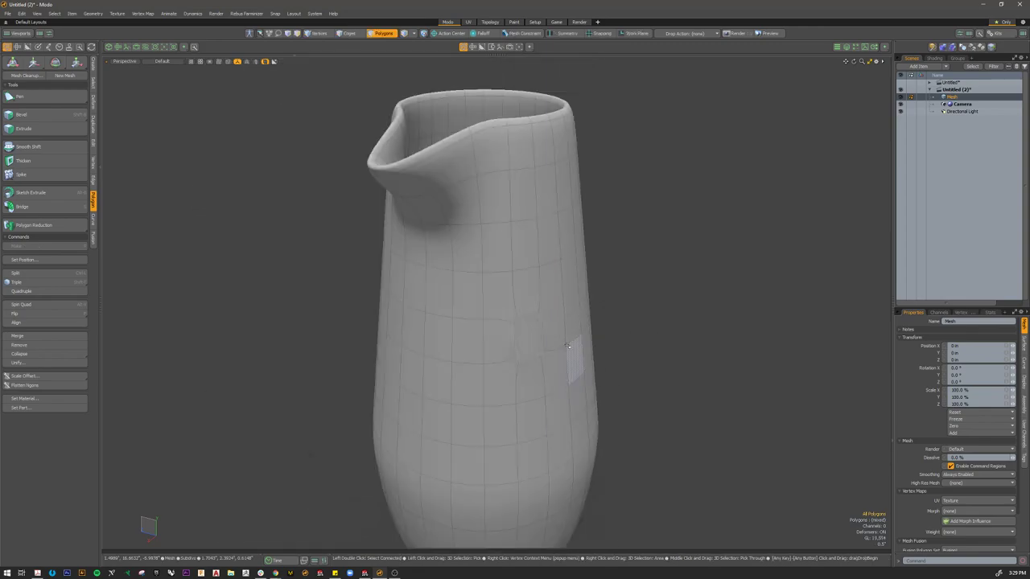
left_click_drag(616, 361, 655, 359, "alt")
left_click(549, 331)
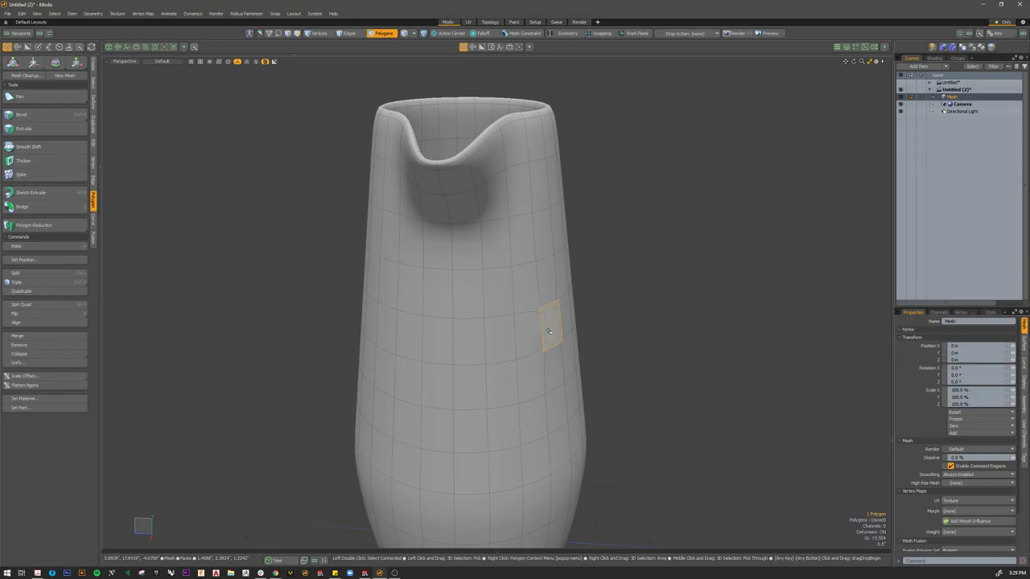
Step: Clear the selection and toggle subdivision smoothing on the whole mesh to compare the mismatched polygon with its neighbours
left_click(664, 272)
key("Tab")
key("Tab")
key("Tab")
key("Tab")
key("Tab")
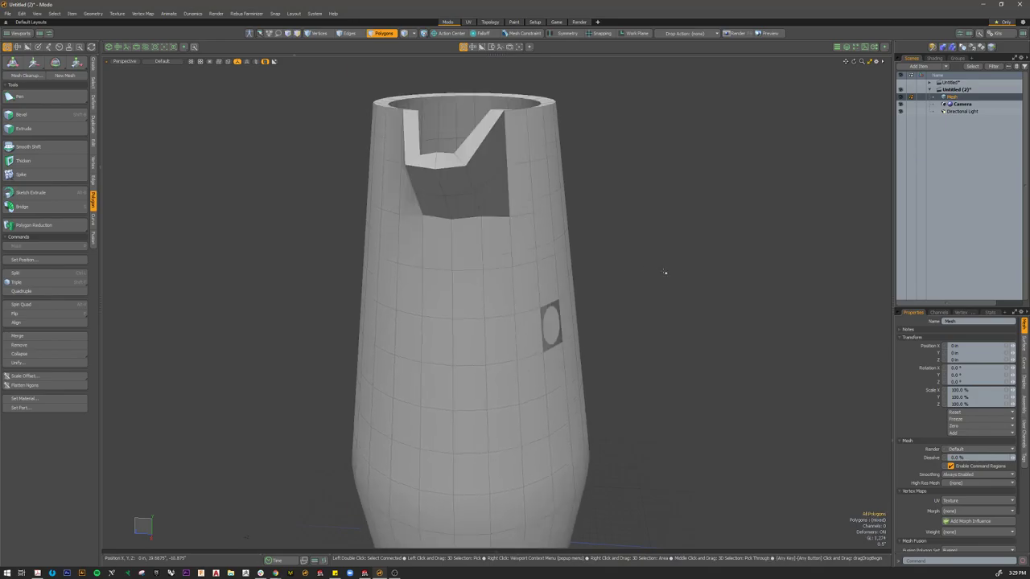
Step: Select the mismatched polygon on the vase's middle section and turn off its subdivision smoothing
left_click_drag(664, 272, 626, 279, "alt")
mouse_move(631, 335)
left_mouse_down("alt")
mouse_move(586, 344)
mouse_move(613, 338)
left_mouse_up("alt")
left_click(517, 338)
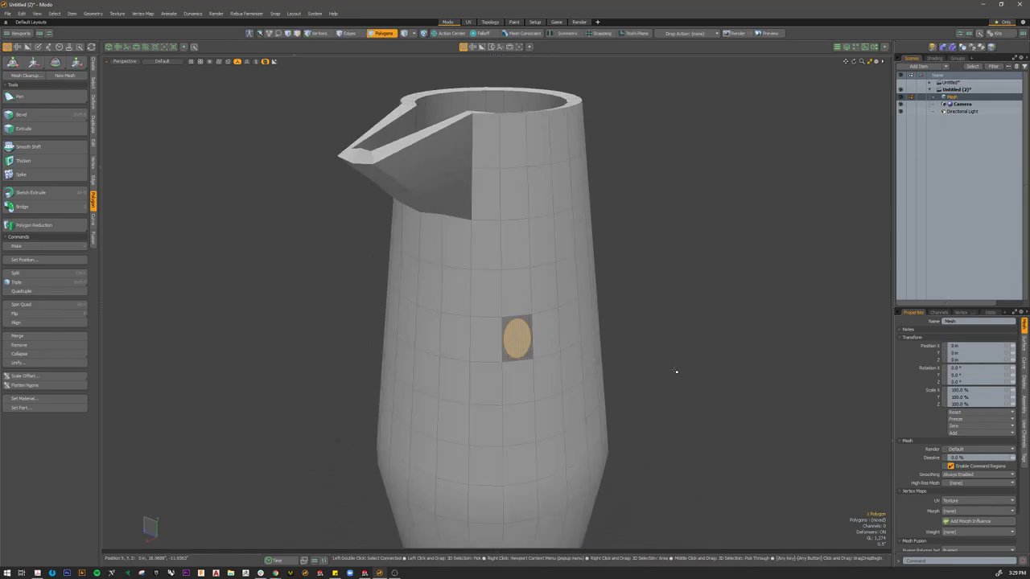
key("Tab")
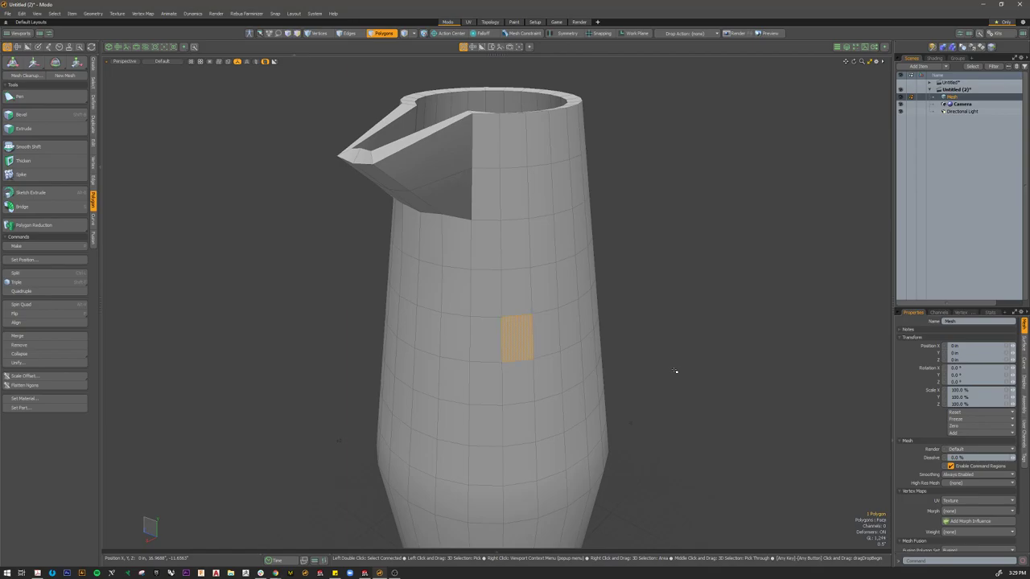
Step: Deselect the polygon, toggle subdivision for the whole vase to check its uniformity, and leave smoothing on
mouse_move(662, 352)
left_mouse_down("alt")
mouse_move(667, 402)
mouse_move(669, 352)
left_mouse_up("alt")
key("Tab")
key("Tab")
key("Tab")
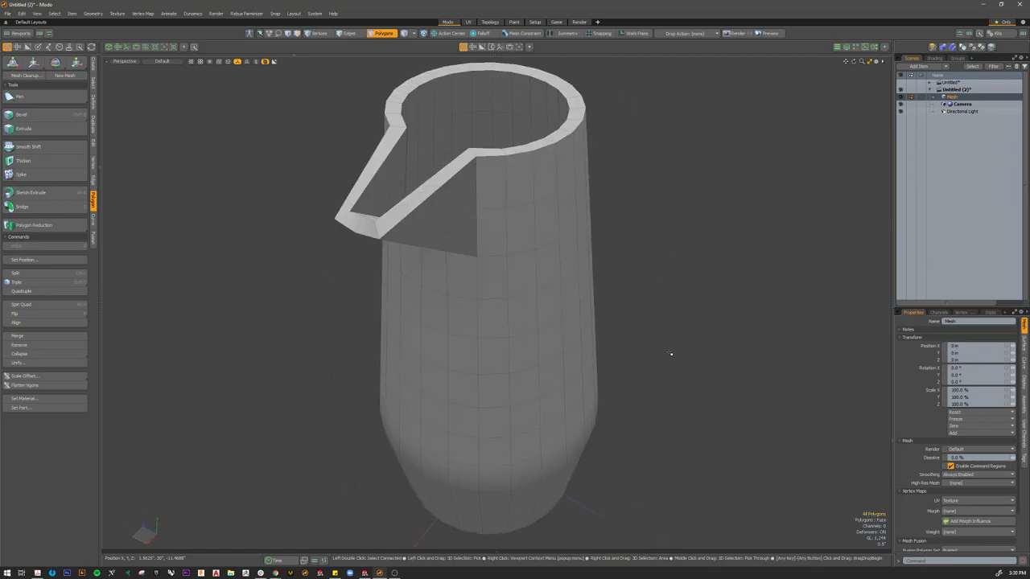
scroll(671, 354, "down", 3)
left_click_drag(674, 336, 636, 304, "alt+shift")
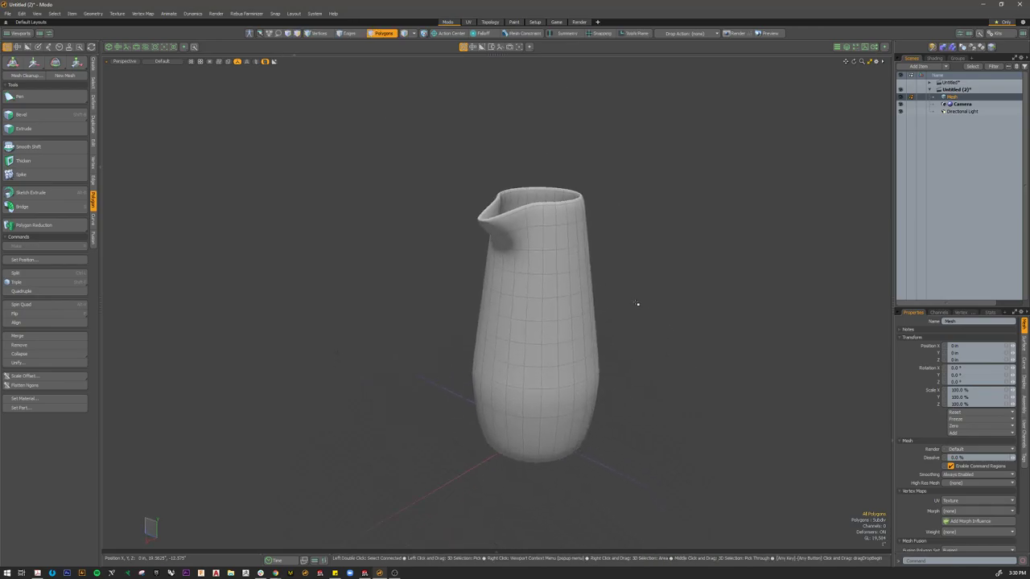
key("Tab")
left_click_drag(616, 257, 674, 297, "alt")
key("Tab")
left_click_drag(595, 327, 579, 306, "alt")
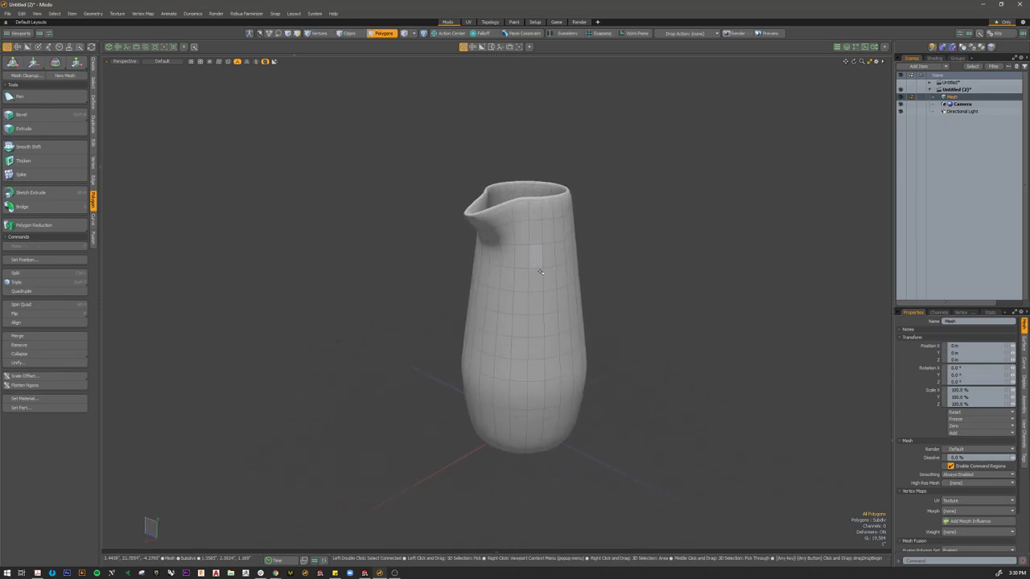
Step: Inspect the smoothed vase's silhouette, rounded rim and spout from several angles and close up
left_click_drag(644, 302, 614, 277, "alt")
mouse_move(615, 277)
left_mouse_down("alt+shift")
mouse_move(600, 258)
mouse_move(604, 274)
left_mouse_up("alt+shift")
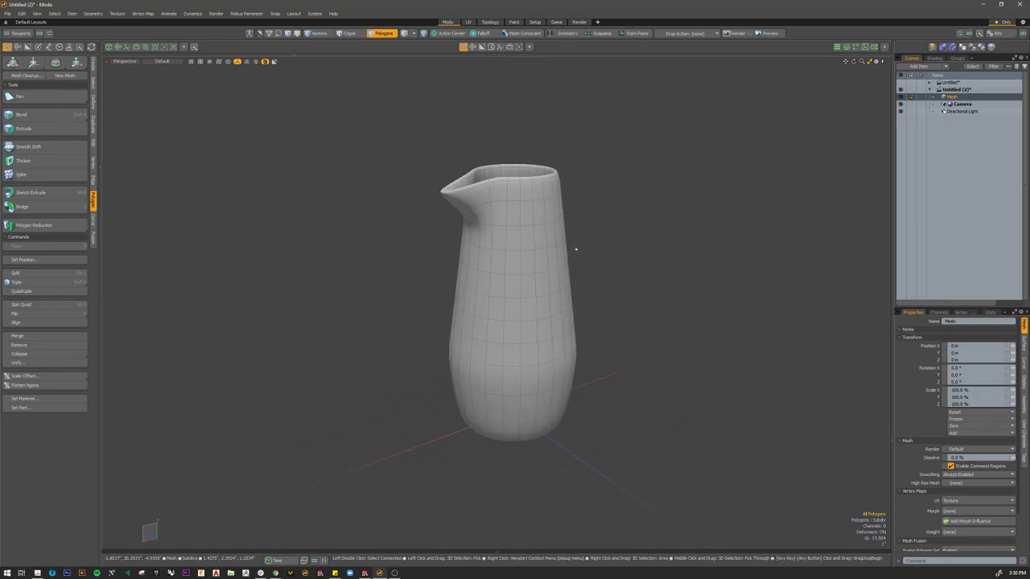
left_click_drag(468, 259, 485, 280, "alt")
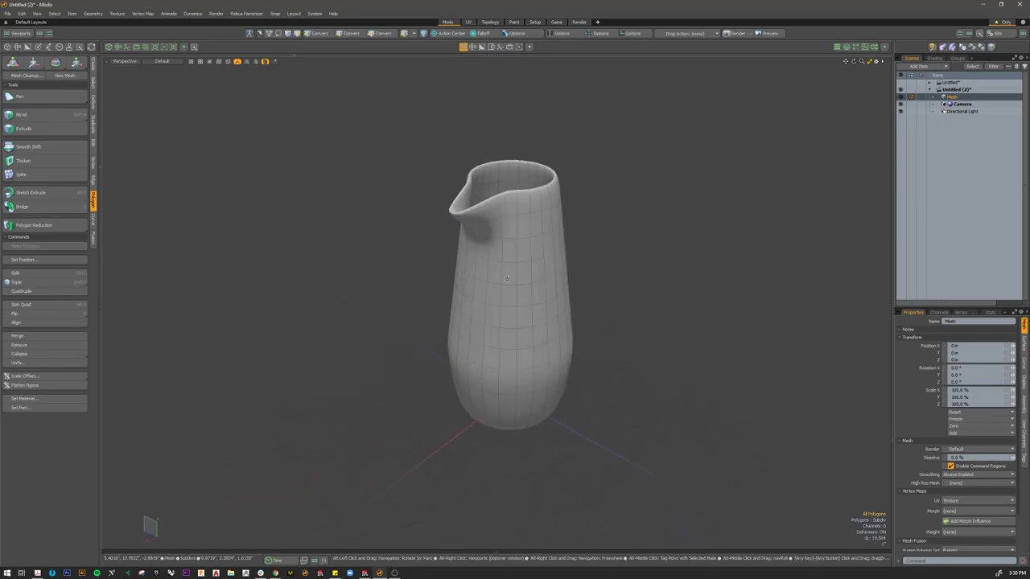
scroll(484, 189, "up", 4)
left_click_drag(503, 221, 460, 304, "alt")
key("3")
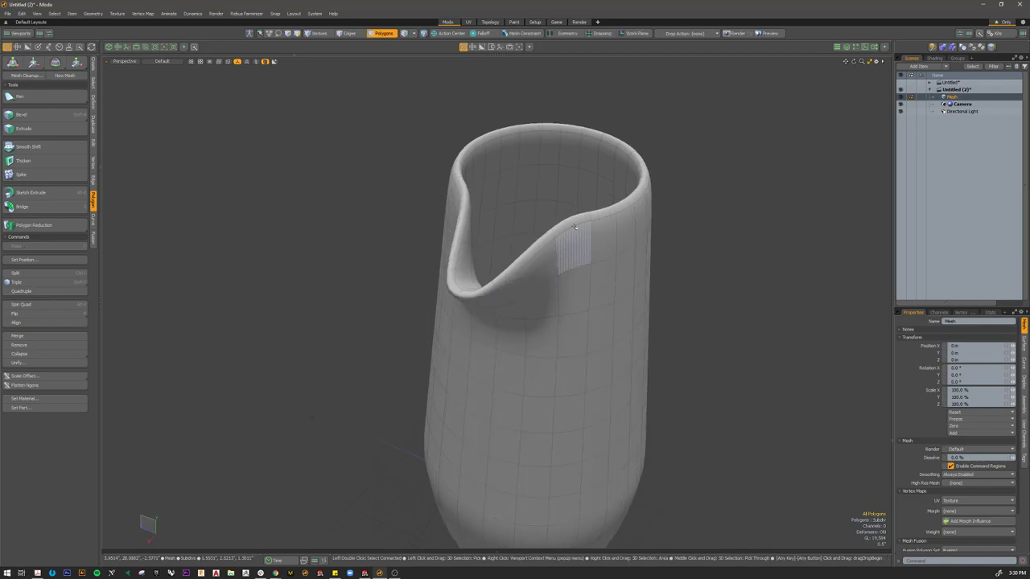
left_click_drag(570, 232, 678, 341, "alt")
left_click_drag(660, 204, 626, 215, "alt")
scroll(635, 226, "down", 3)
left_click_drag(626, 215, 630, 237, "alt")
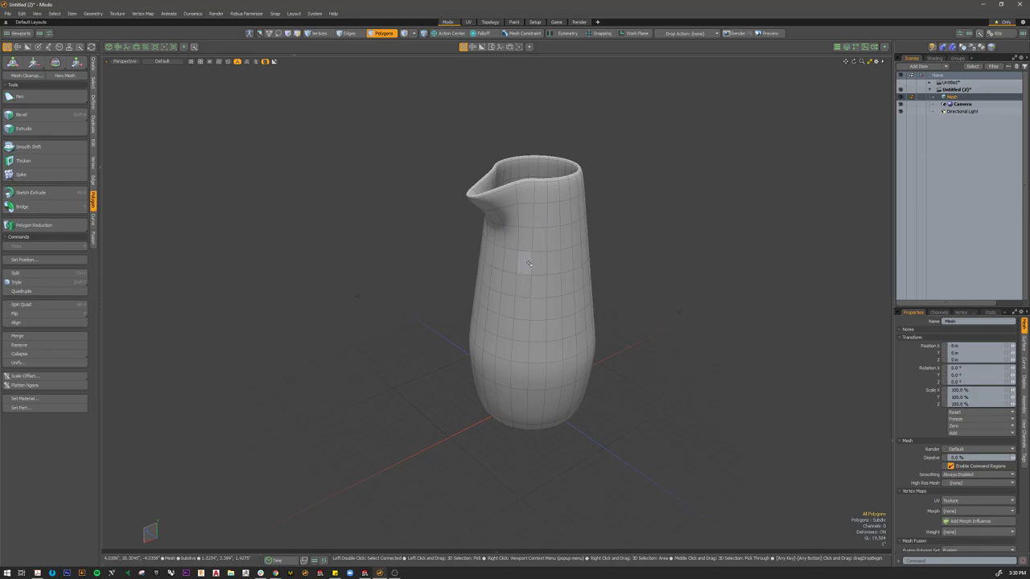
left_click_drag(552, 218, 596, 164, "alt")
scroll(512, 182, "up", 4)
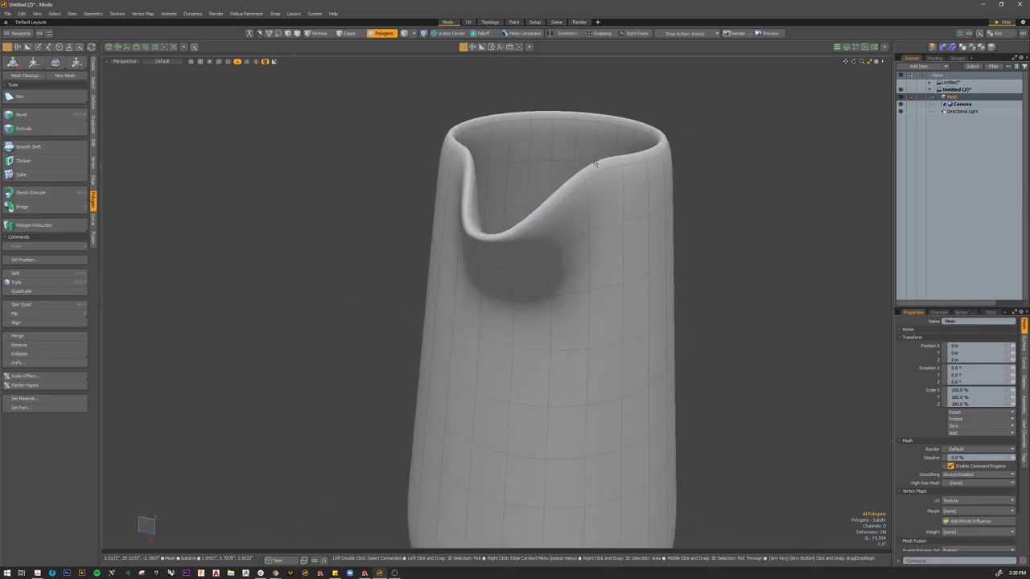
left_click_drag(500, 137, 427, 217, "alt")
scroll(427, 216, "down", 4)
left_click_drag(475, 282, 434, 256, "alt")
key("3")
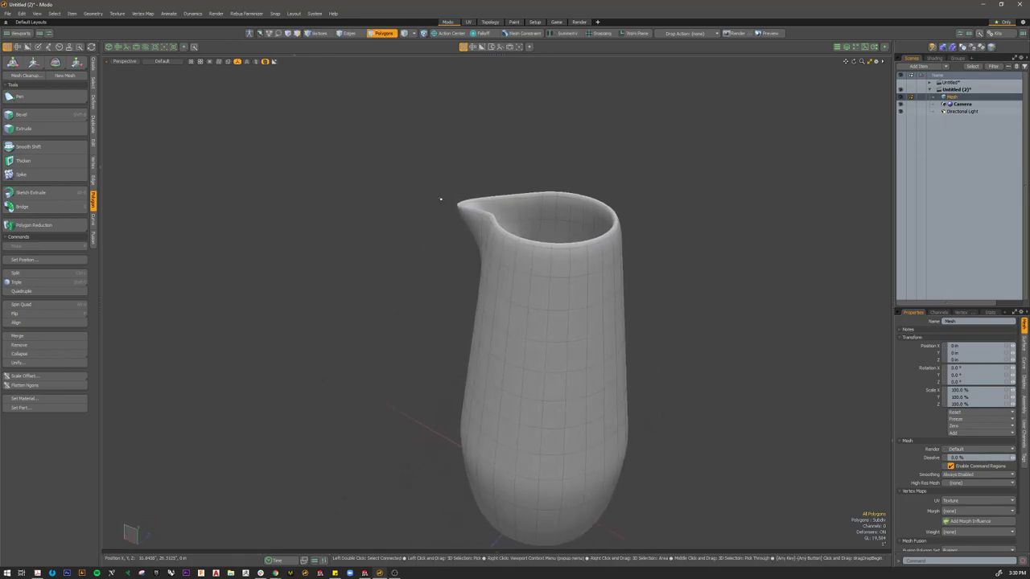
left_click_drag(468, 293, 614, 295, "alt")
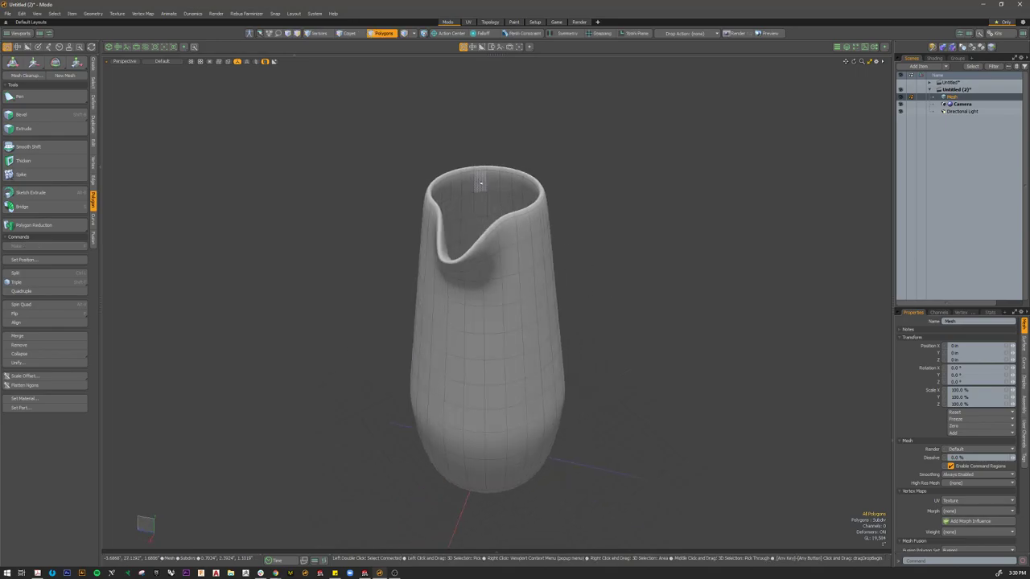
scroll(490, 190, "up", 5)
left_click_drag(490, 191, 575, 225, "alt")
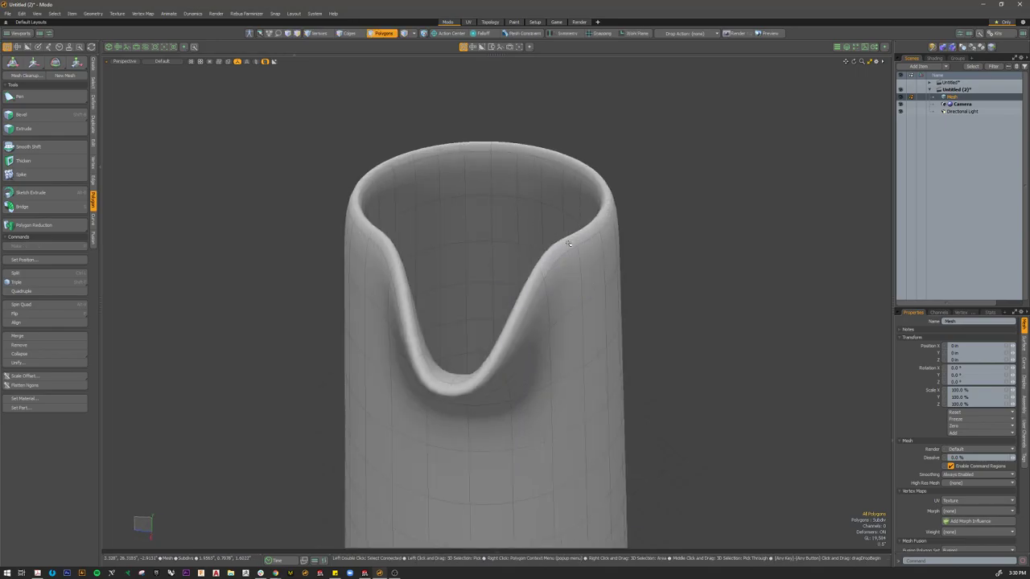
Step: Compare the rim and spout in the faceted cage with their subdivision-smoothed shape
key("Tab")
left_click_drag(694, 279, 646, 265, "alt")
key("3")
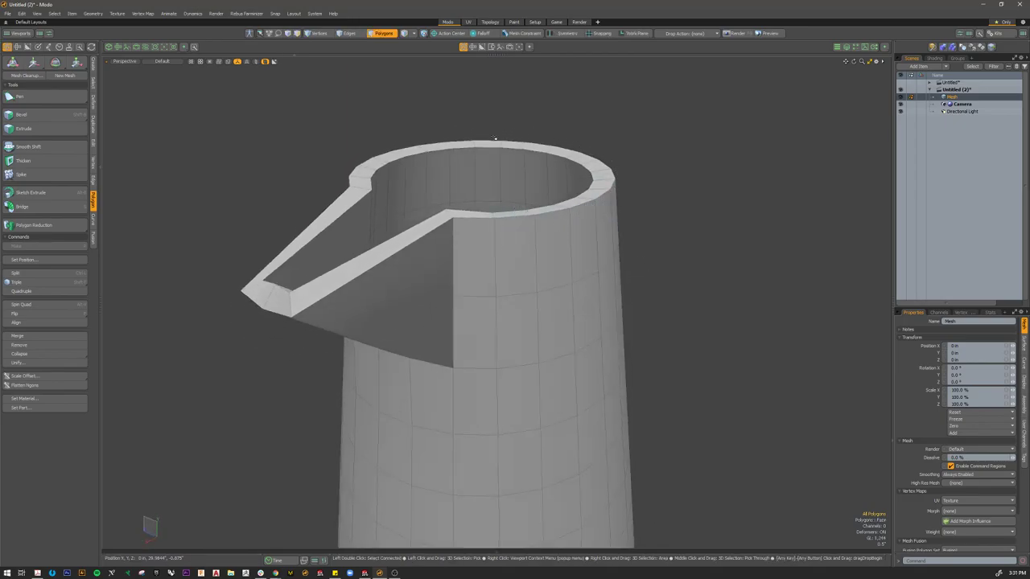
key("Tab")
mouse_move(364, 195)
left_mouse_down("alt")
mouse_move(438, 203)
mouse_move(354, 194)
left_mouse_up("alt")
scroll(354, 193, "up", 5)
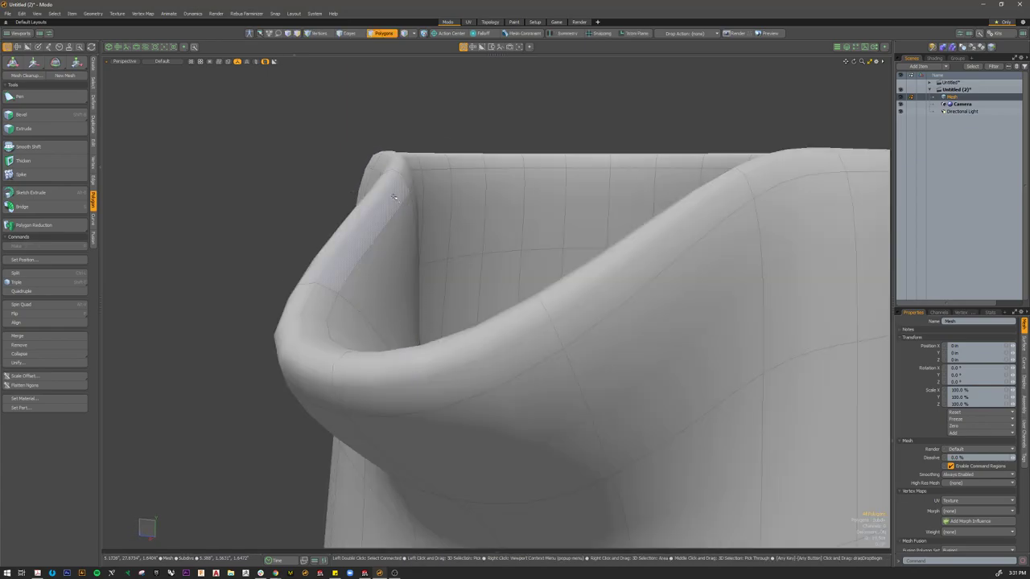
scroll(367, 208, "down", 5)
scroll(532, 265, "up", 3)
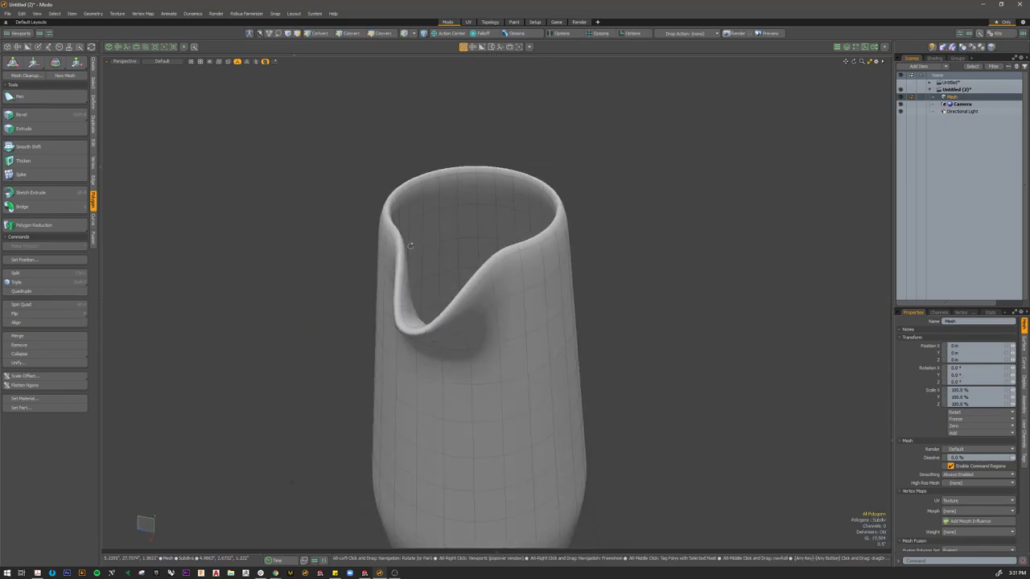
Step: Turn off subdivision smoothing, select an edge across the rim's top surface and start a Loop Slice around the rim
key("Tab")
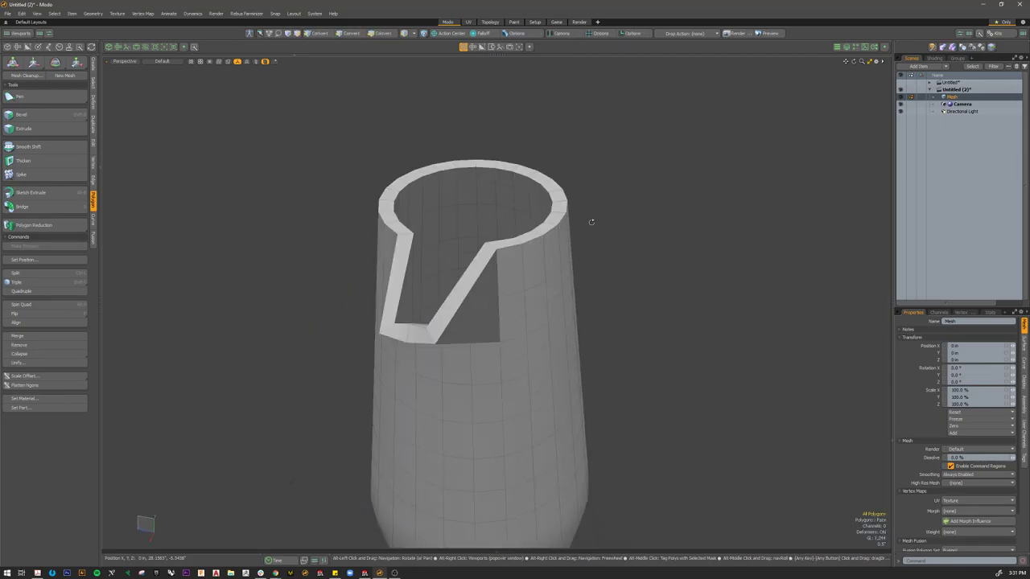
left_click_drag(586, 222, 598, 229, "alt")
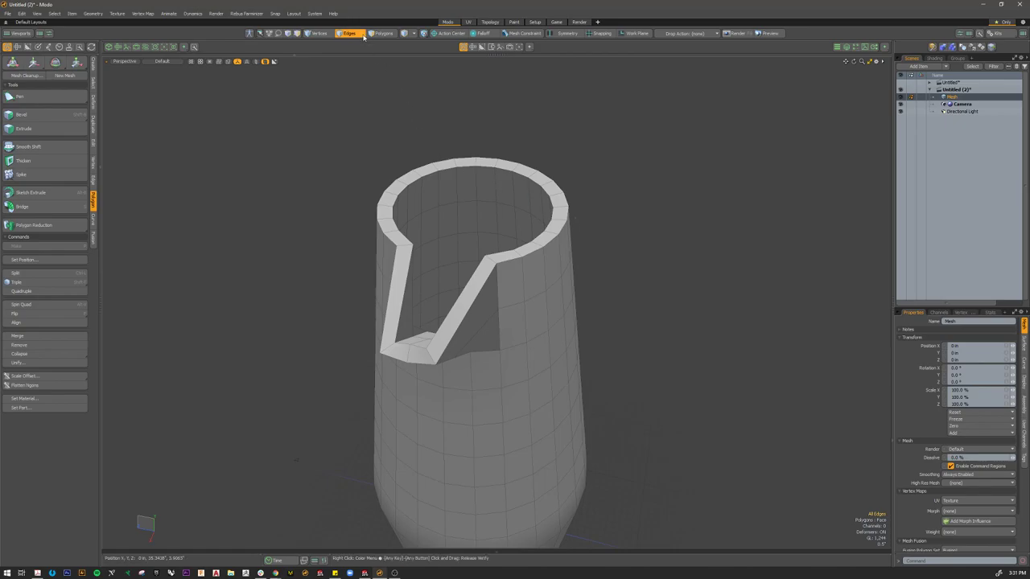
scroll(536, 146, "up", 3)
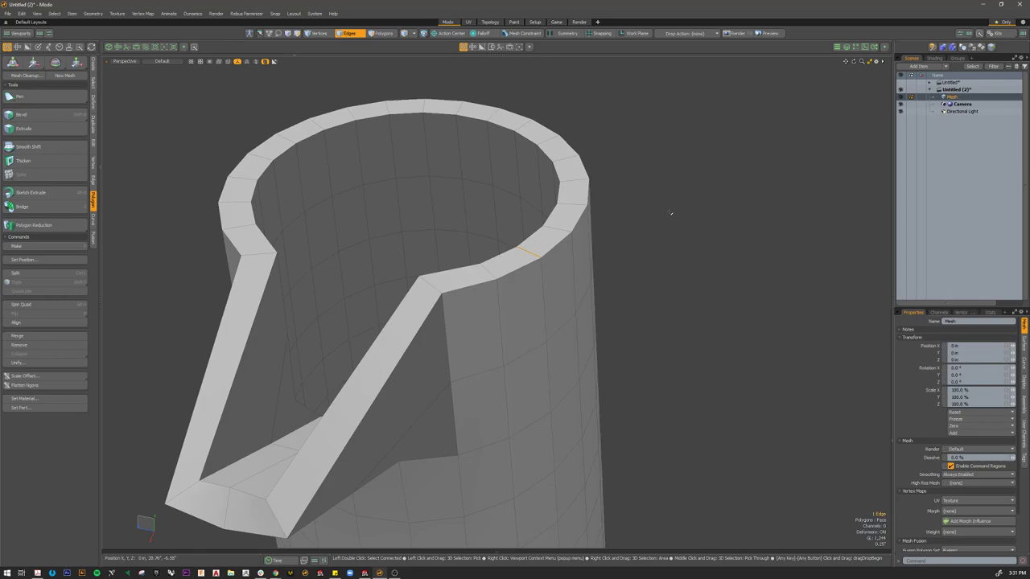
key("alt+c")
scroll(670, 213, "down", 3)
left_click_drag(669, 213, 644, 358, "alt")
scroll(602, 317, "up", 5)
scroll(602, 317, "down", 3)
left_click_drag(612, 293, 625, 258, "alt+shift")
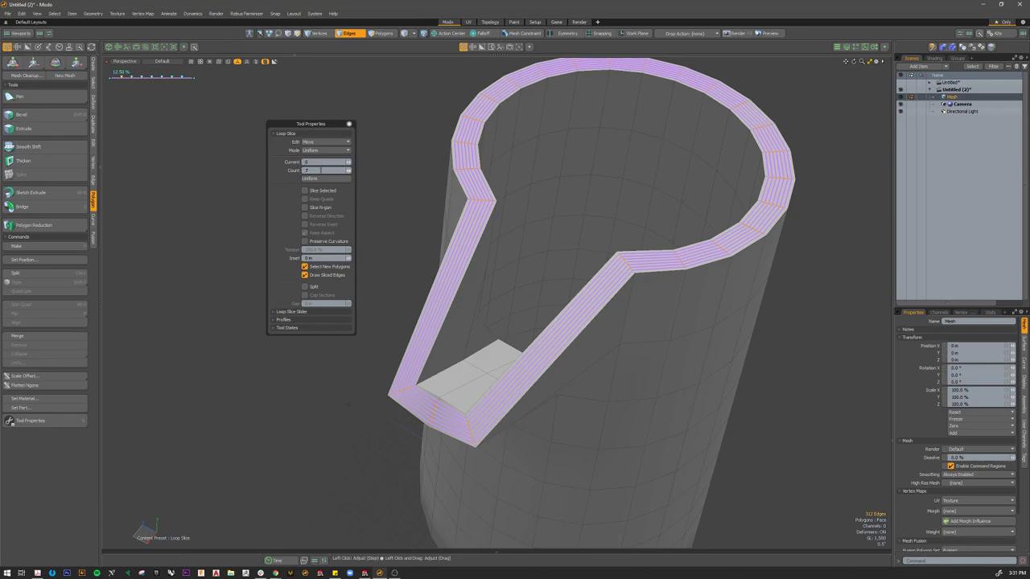
Step: Slice the rim's top surface with 2 loops in Symmetry mode, positioned at 10%, and close the tool
left_click_drag(320, 171, 297, 174)
type("2")
key("Return")
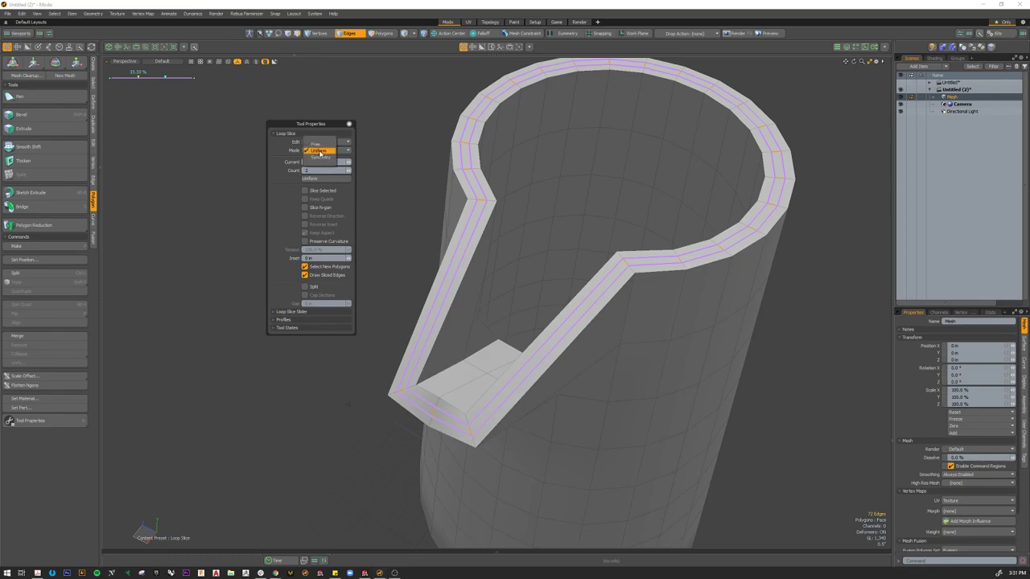
left_click(321, 157)
left_click_drag(408, 162, 377, 162)
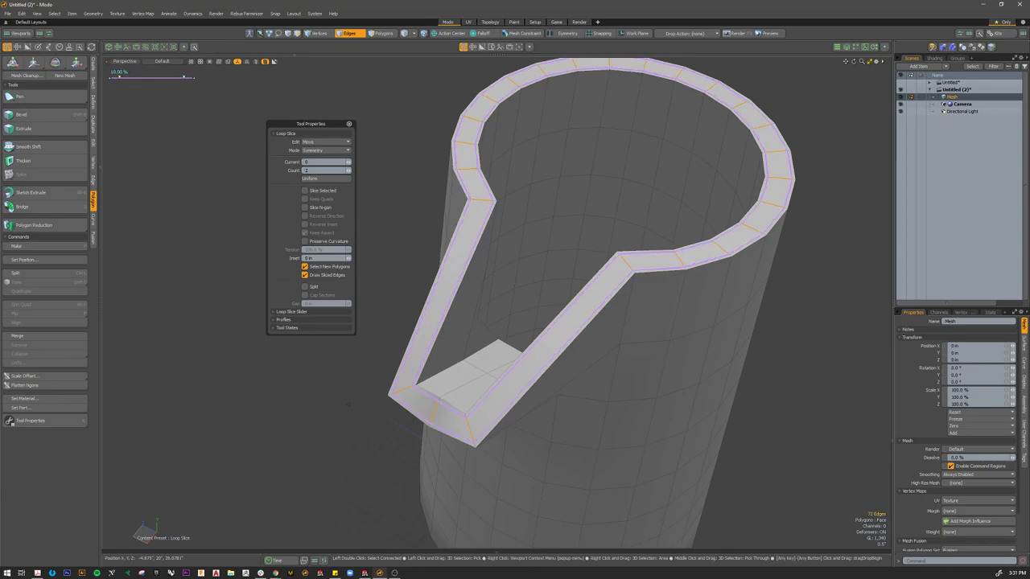
left_click_drag(673, 218, 660, 194, "alt")
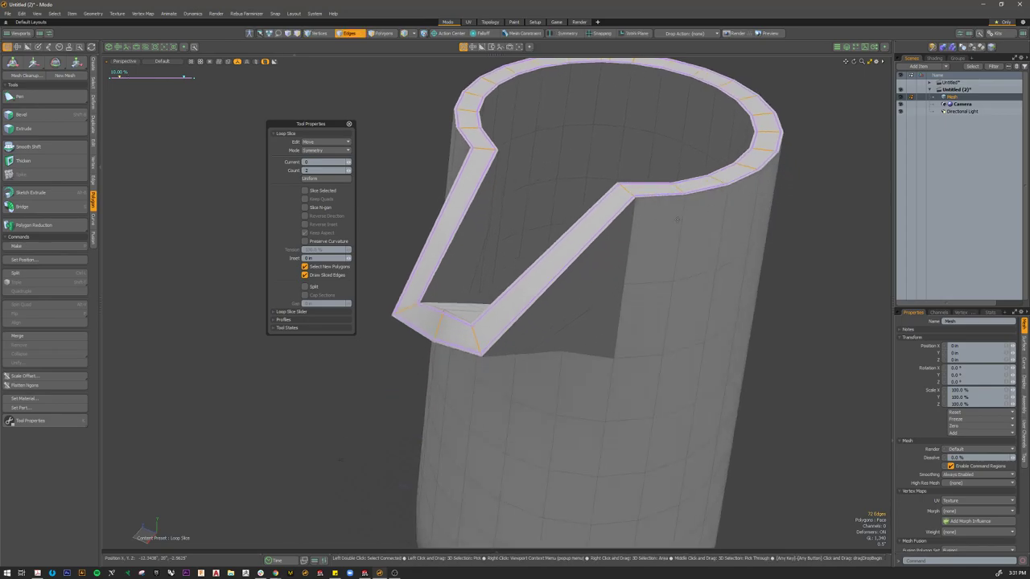
scroll(659, 194, "down", 3)
left_click_drag(799, 246, 544, 238, "alt")
key("space")
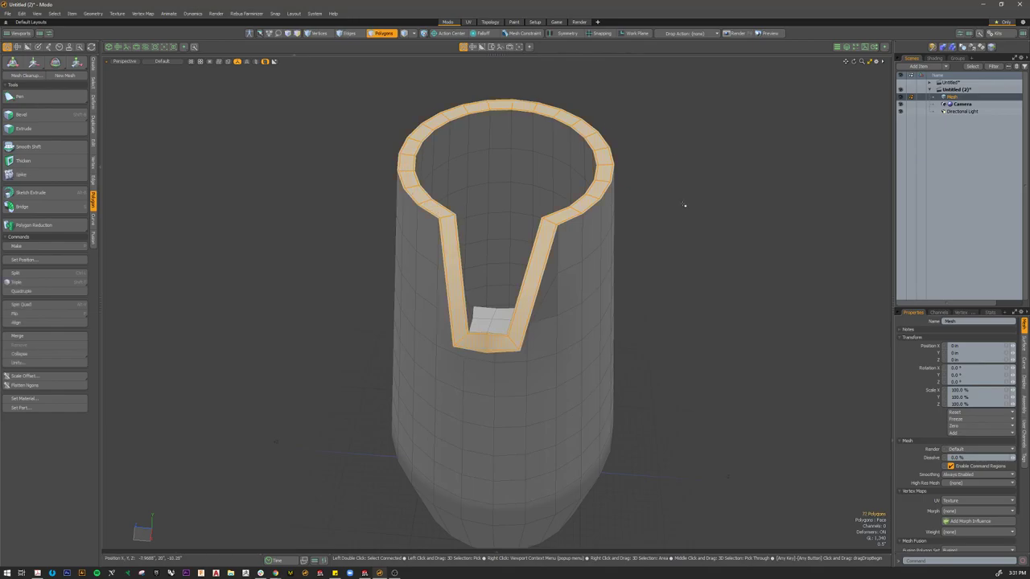
Step: Deselect the rim polygons and turn subdivision smoothing on to check the newly sliced rim
left_click_drag(713, 247, 689, 215, "alt")
key("Tab")
scroll(553, 161, "up", 4)
left_click_drag(553, 164, 681, 193, "alt")
key("3")
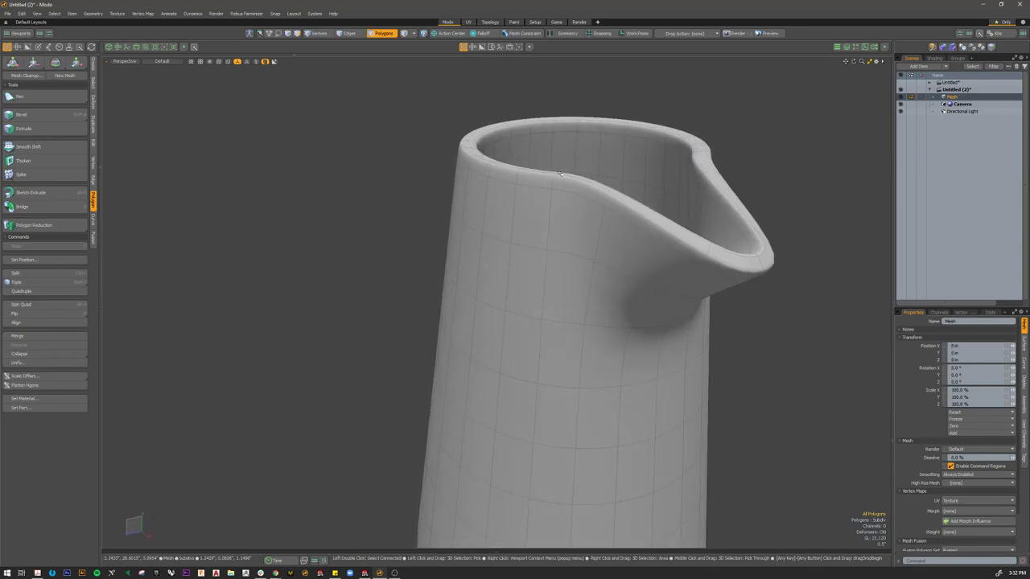
Step: Inspect the smoothed rim, spout and side profile of the pitcher from several angles
left_click_drag(555, 171, 647, 172, "alt")
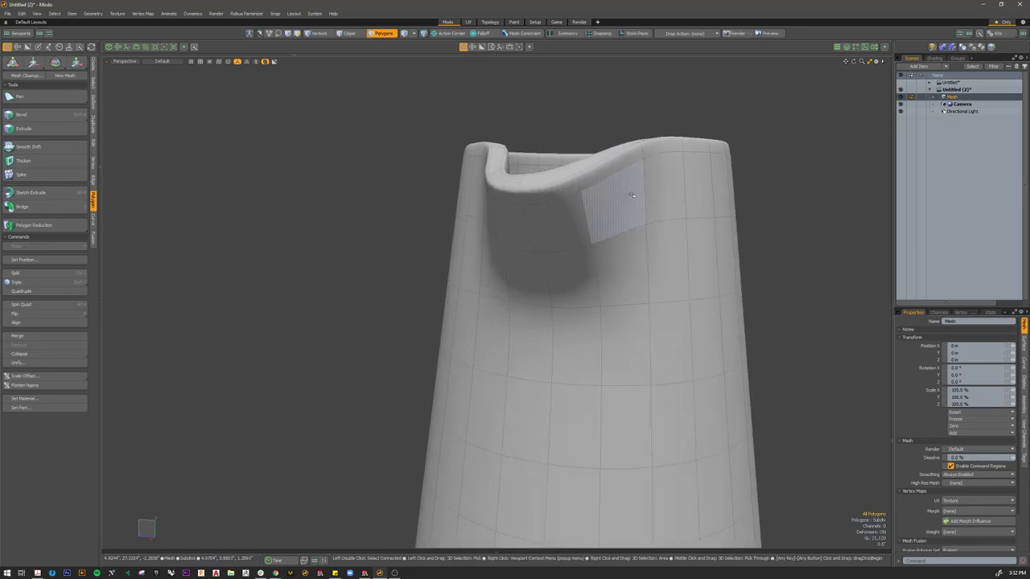
scroll(625, 205, "down", 3)
left_click_drag(625, 205, 428, 151, "alt")
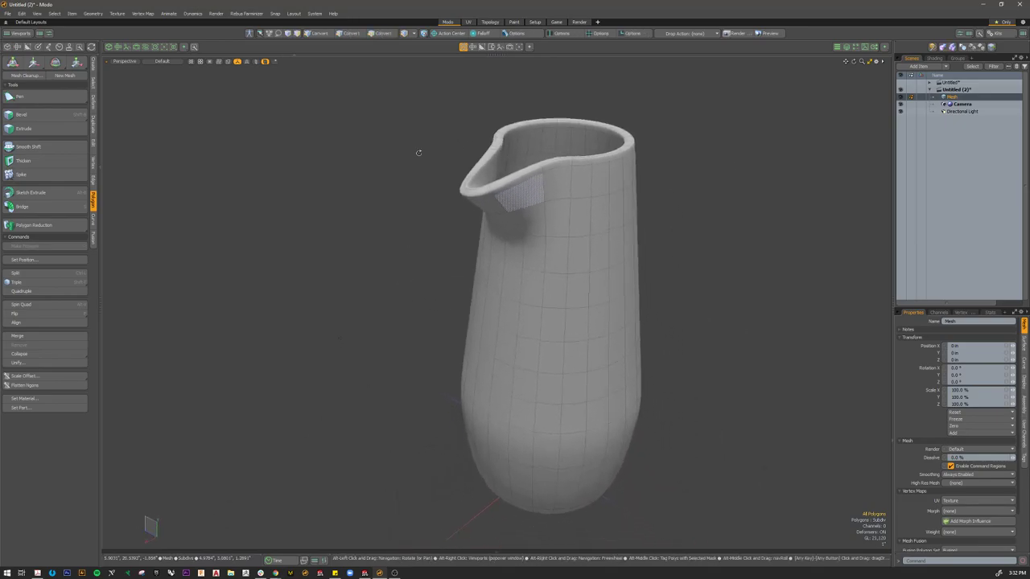
scroll(432, 231, "down", 3)
left_click_drag(519, 236, 600, 241, "alt")
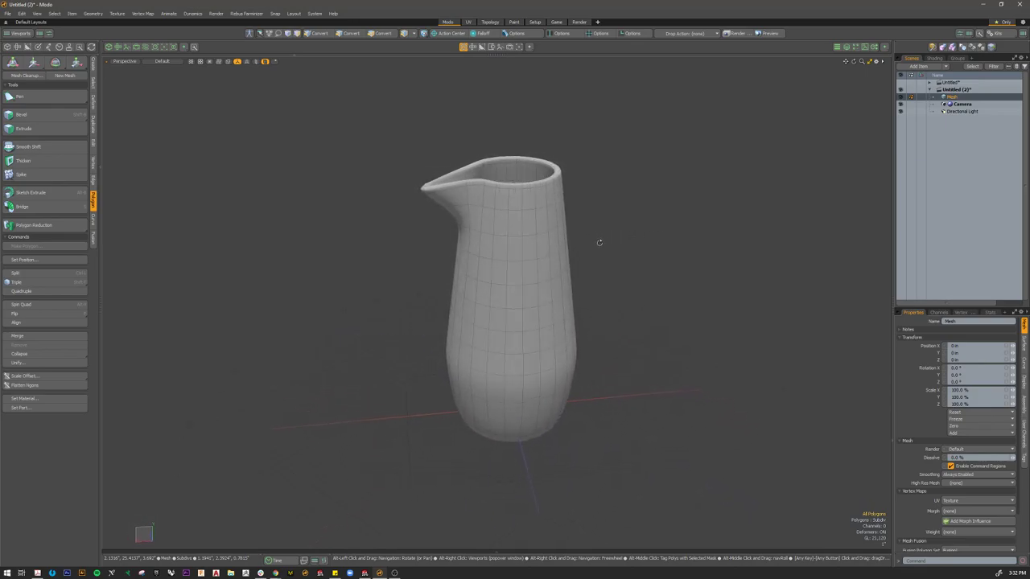
scroll(407, 178, "up", 3)
scroll(407, 179, "up", 5)
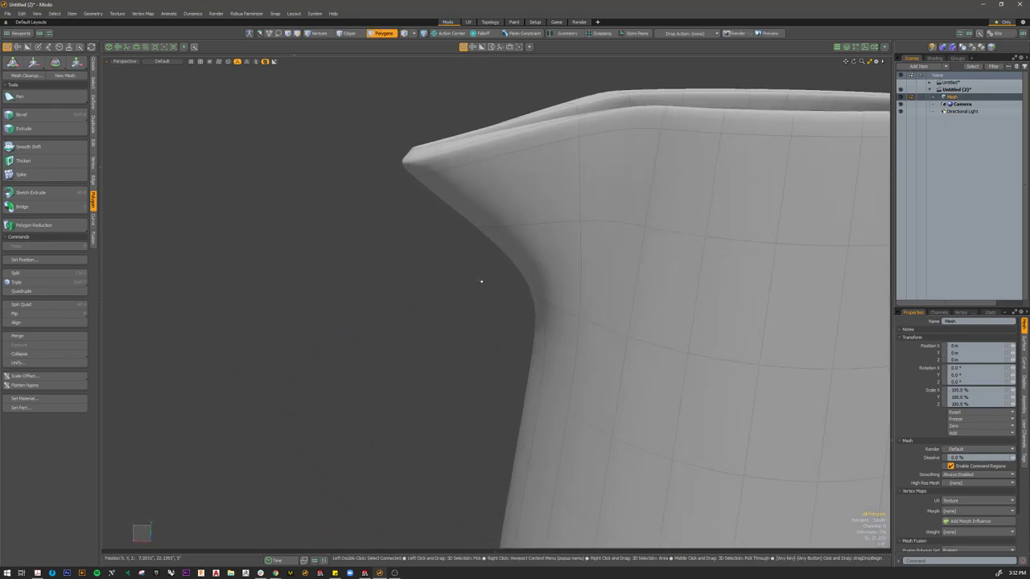
Step: Switch to the Front view and frame the tip of the spout
scroll(481, 281, "down", 8)
key("ctrl+space")
left_click(498, 295)
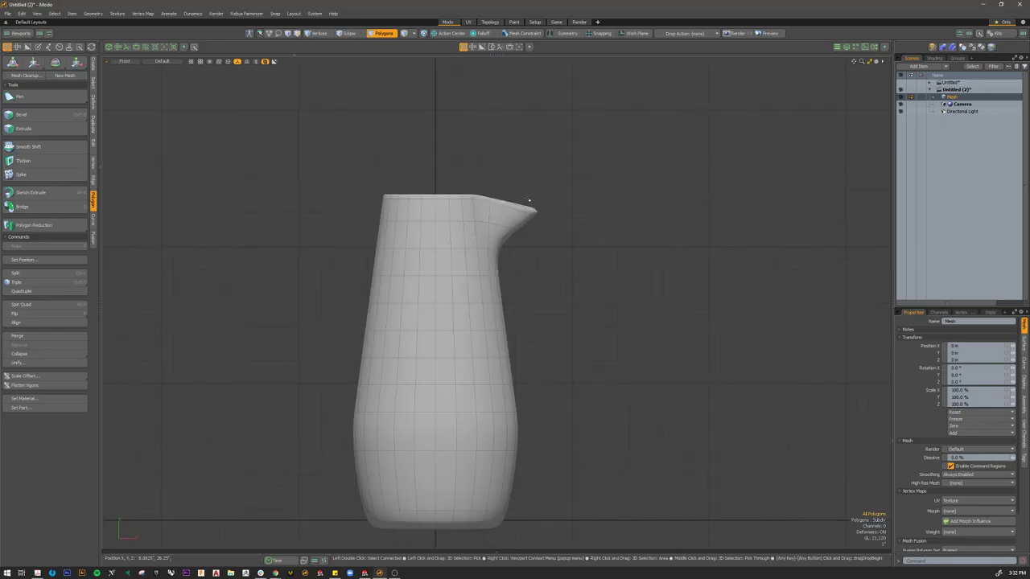
scroll(529, 200, "up", 6)
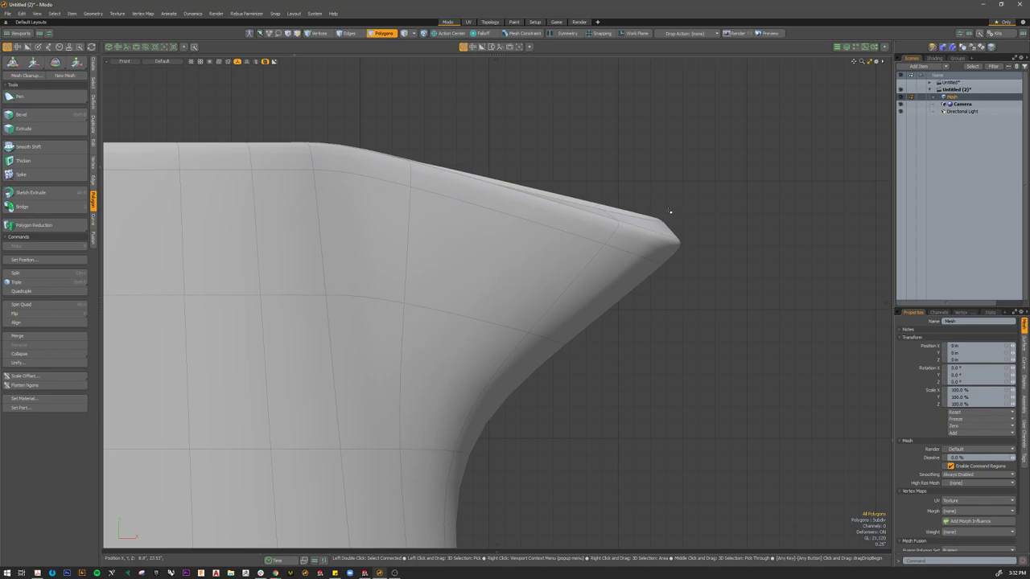
Step: Turn subdivision smoothing off and switch to vertex selection with the spout tip framed closely in the Perspective view
key("Tab")
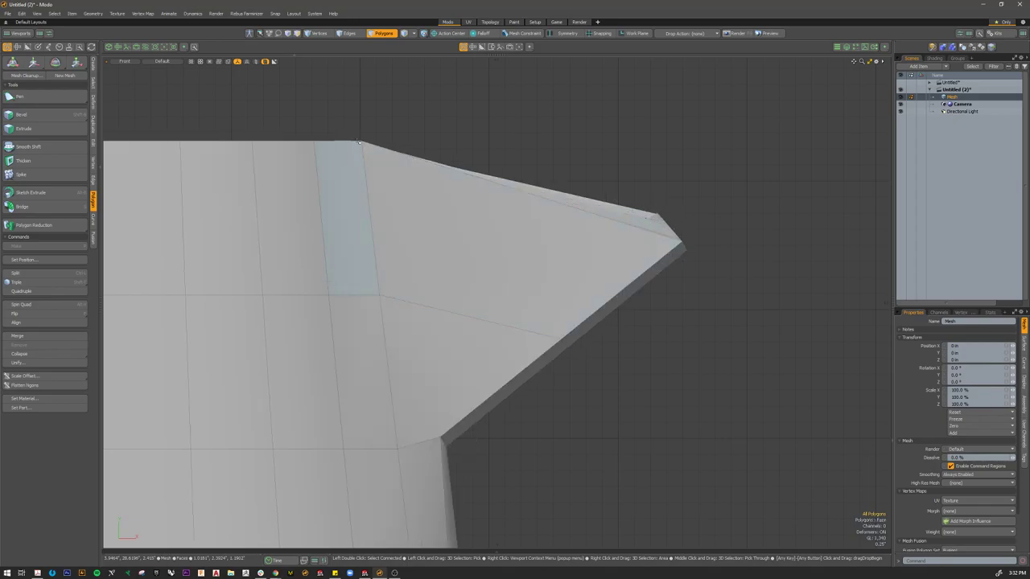
key("ctrl+space")
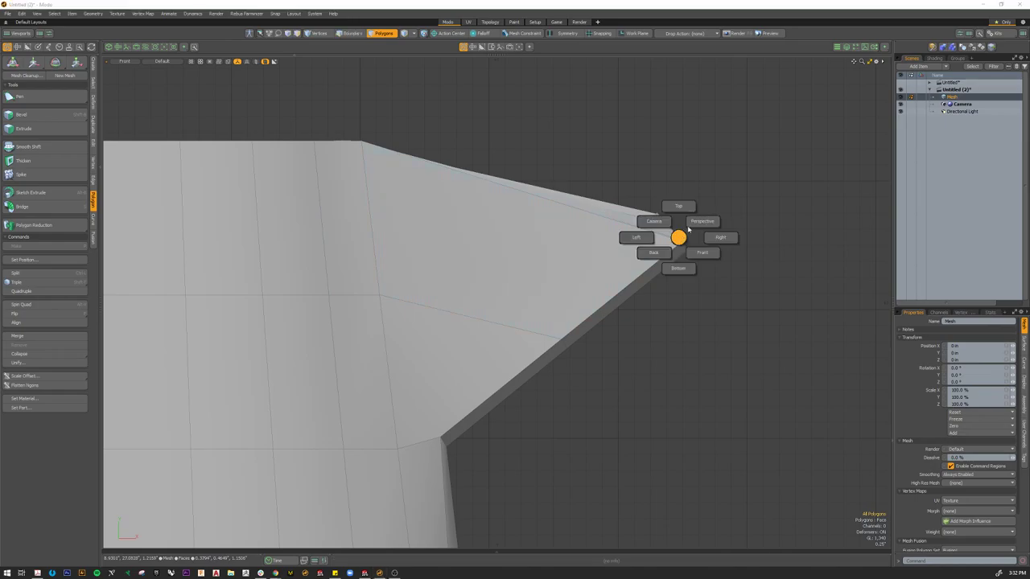
left_click(696, 222)
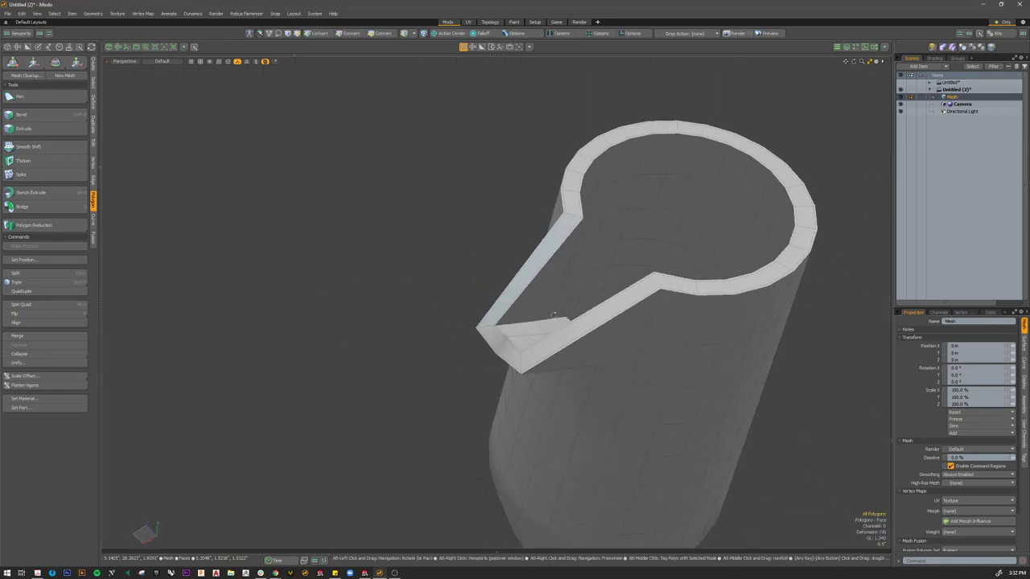
left_click_drag(538, 291, 491, 292, "alt")
scroll(461, 285, "up", 3)
scroll(462, 287, "up", 4)
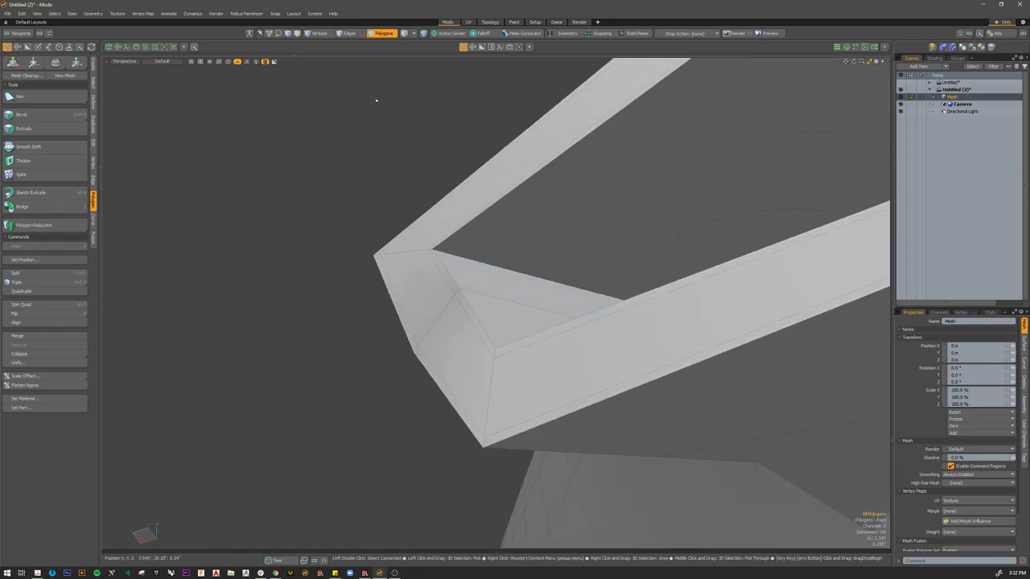
left_click(322, 34)
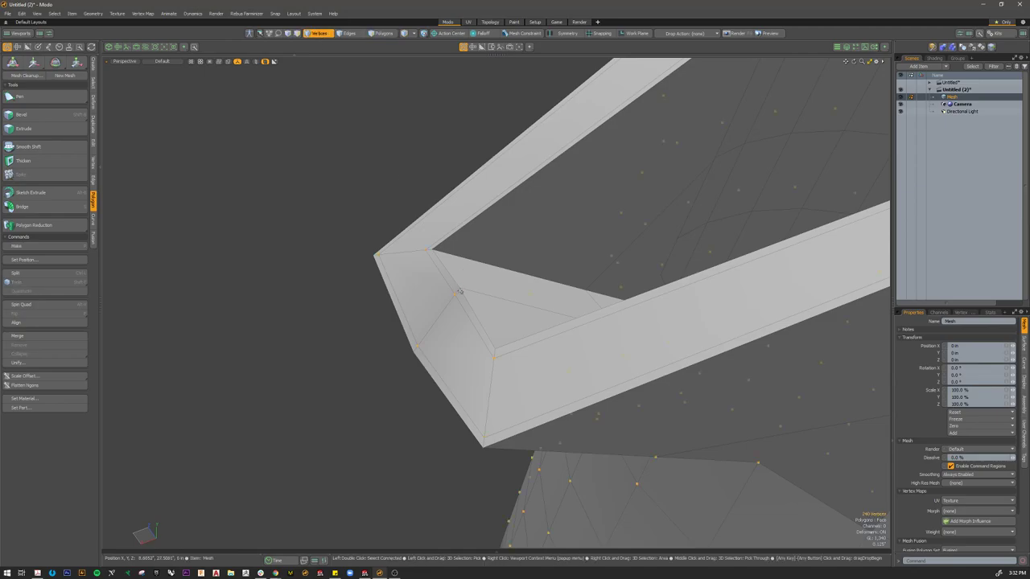
Step: Lower the two centre vertices on the spout tip's upper inner edge slightly along Y in the Front view, then deselect them
left_click_drag(534, 304, 517, 264, "alt")
key("ctrl+space")
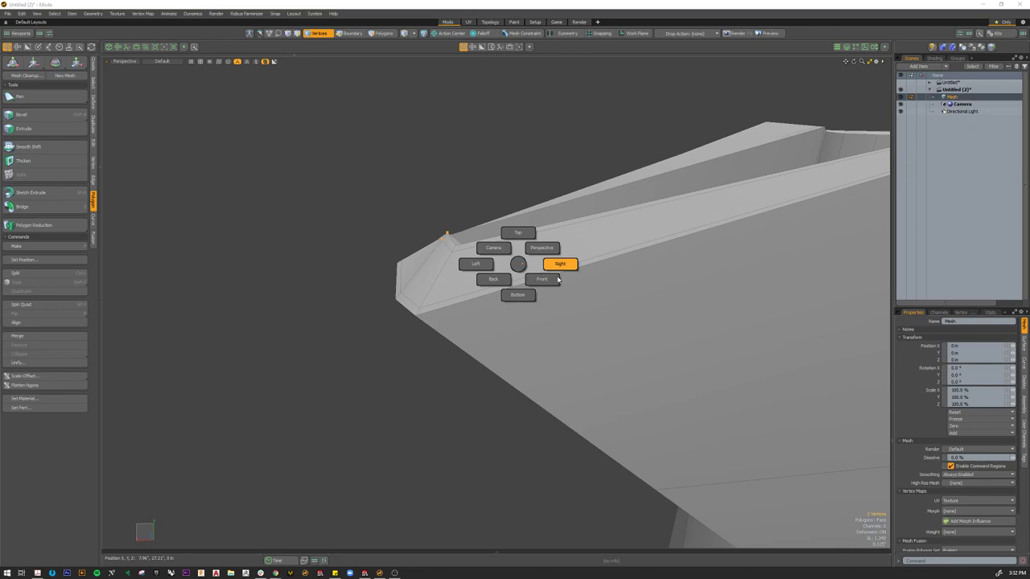
left_click(550, 281)
key("w")
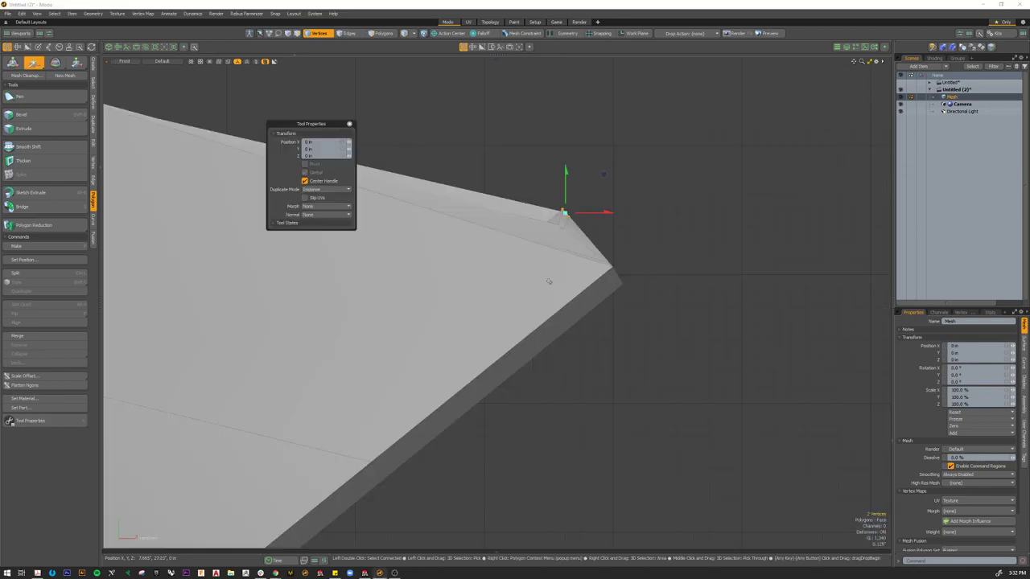
left_click_drag(567, 182, 566, 191)
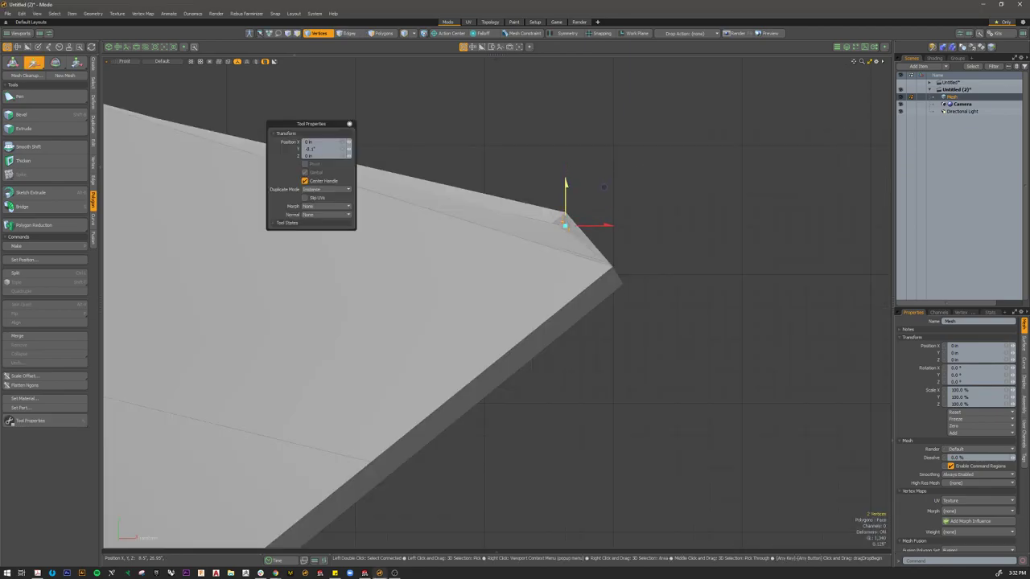
key("Escape")
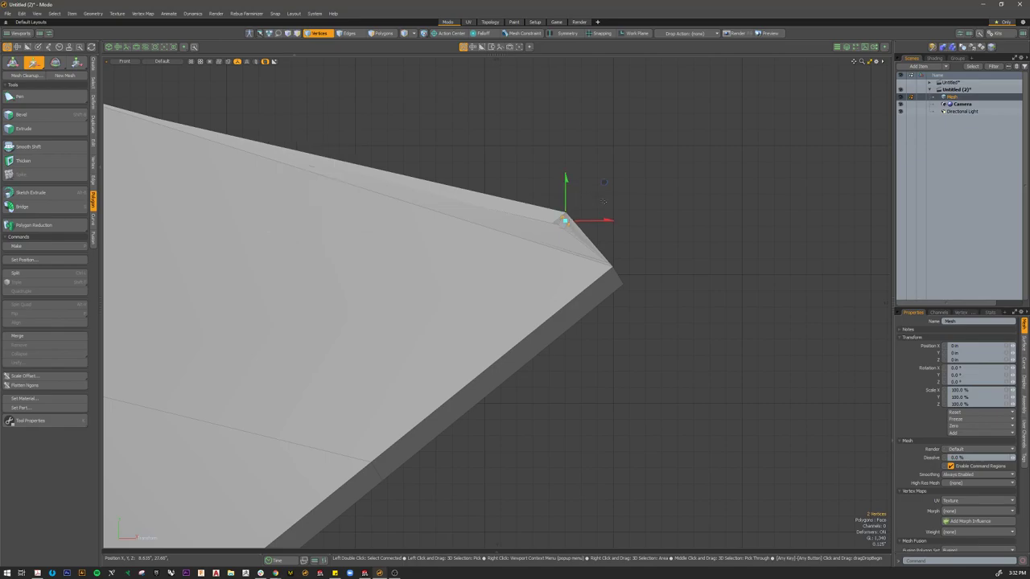
key("Escape")
Step: Select the six vertices along the spout tip's upper inner edge and lower them about 0.2 in along Y in the Front view
key("ctrl+space")
left_click(623, 190)
left_click_drag(623, 190, 533, 327, "alt")
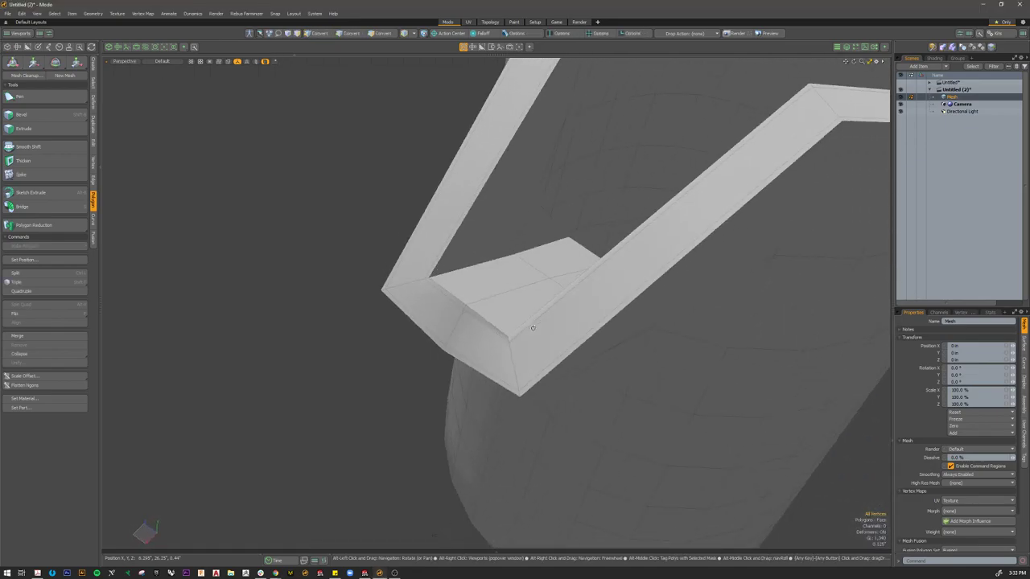
left_click(425, 280, "shift")
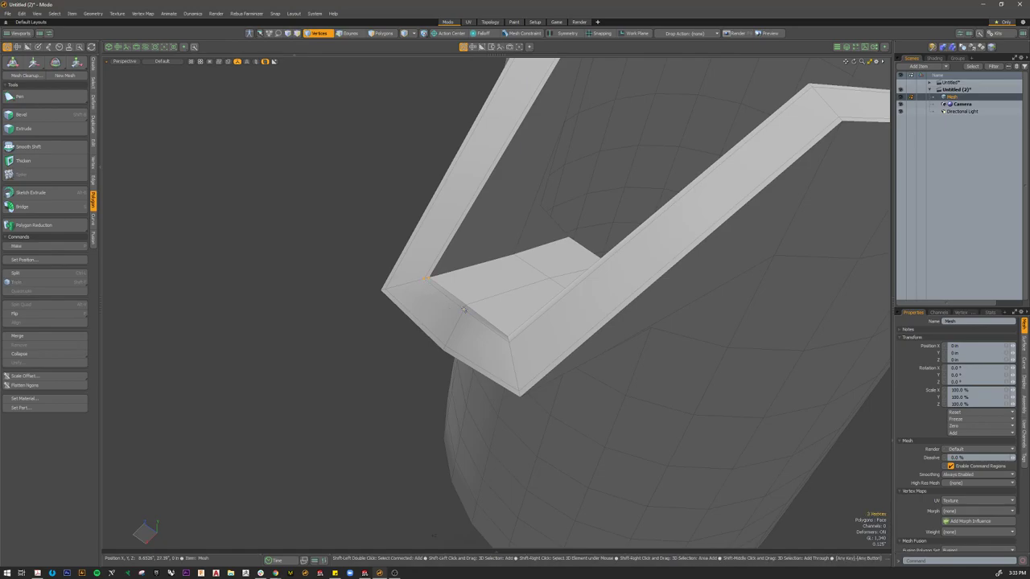
left_click_drag(508, 341, 485, 294, "alt")
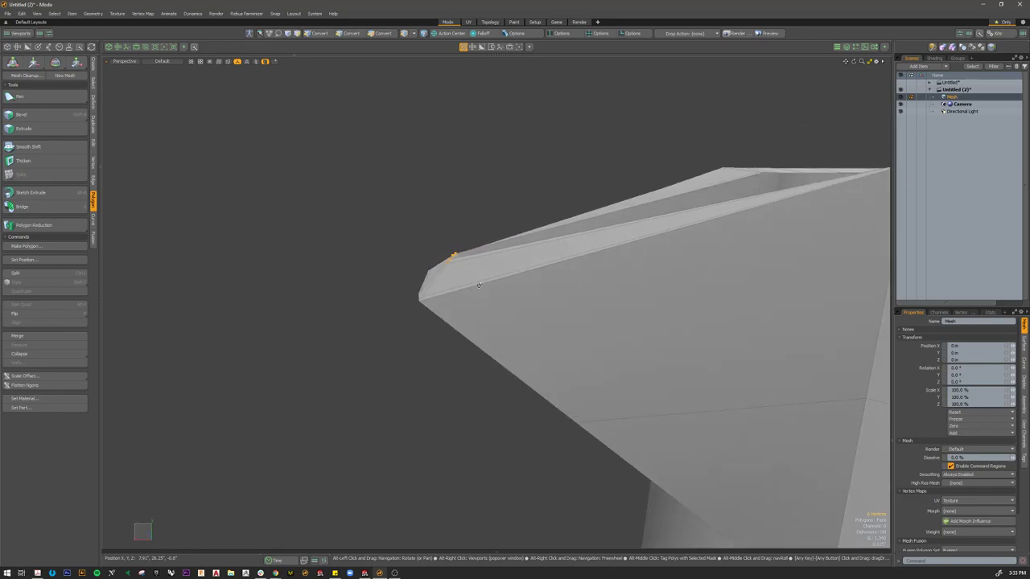
key("ctrl+space")
left_click(514, 313)
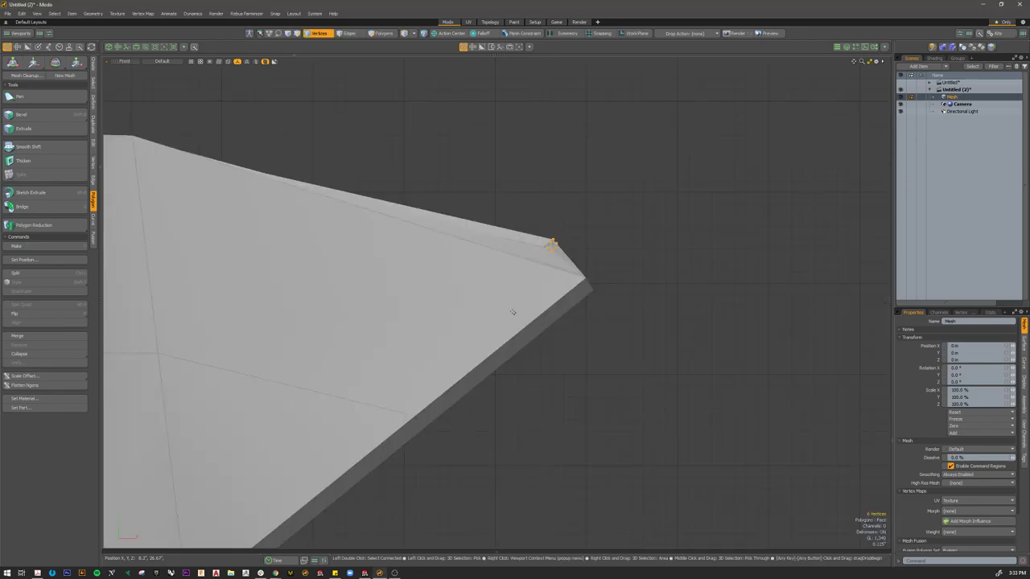
key("w")
left_click_drag(553, 217, 553, 231)
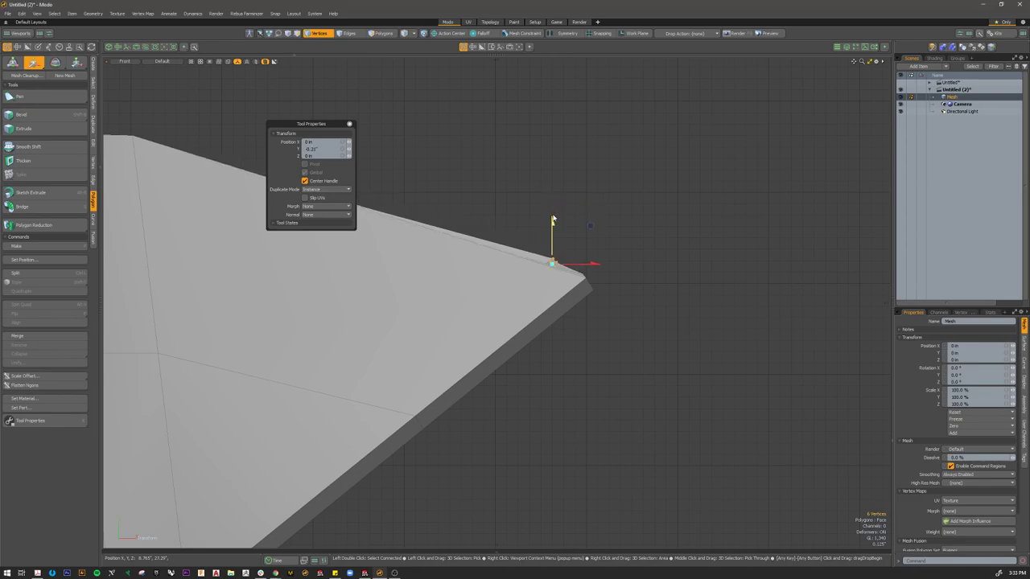
key("q")
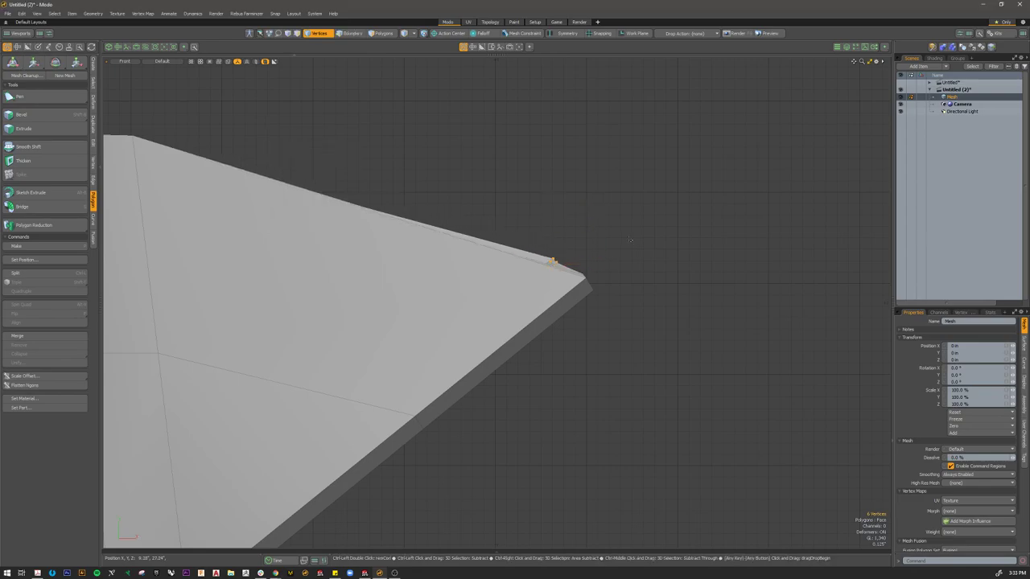
Step: Clear the vertex selection and turn subdivision smoothing on to check the lowered spout tip in profile
key("ctrl+space")
left_click(629, 240)
left_click_drag(442, 232, 542, 285, "alt")
key("Tab")
key("ctrl+space")
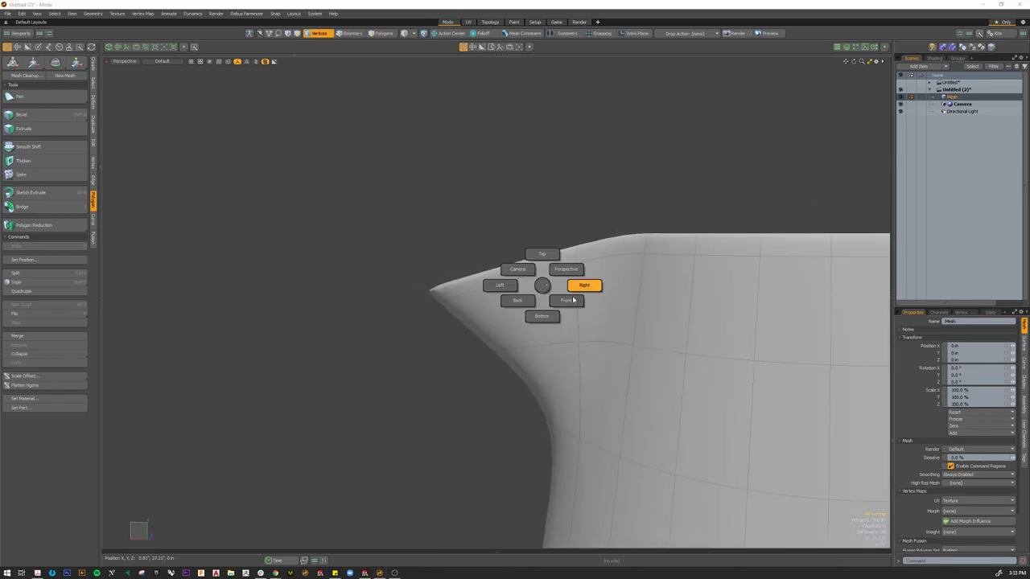
left_click(568, 303)
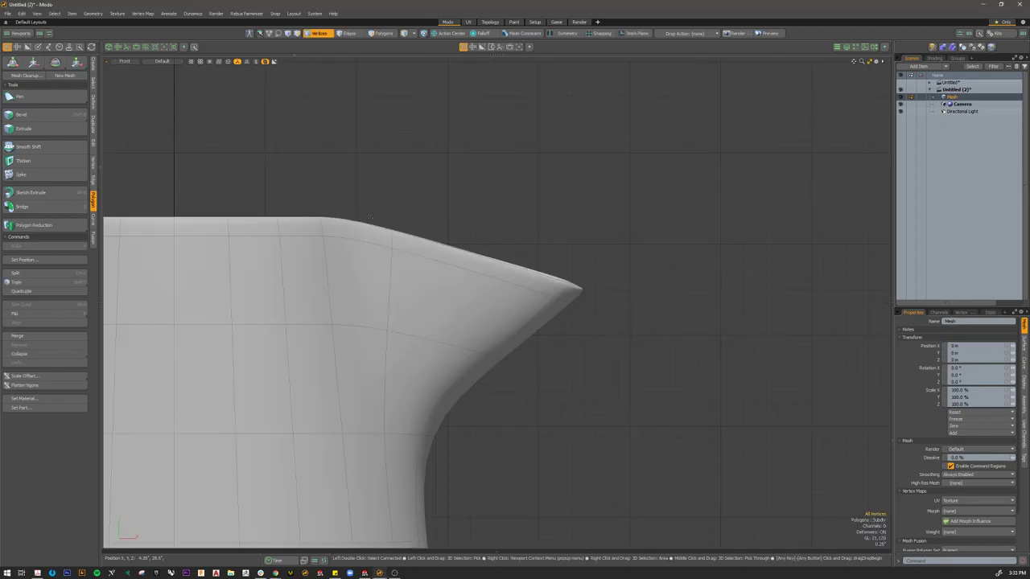
scroll(547, 280, "up", 5)
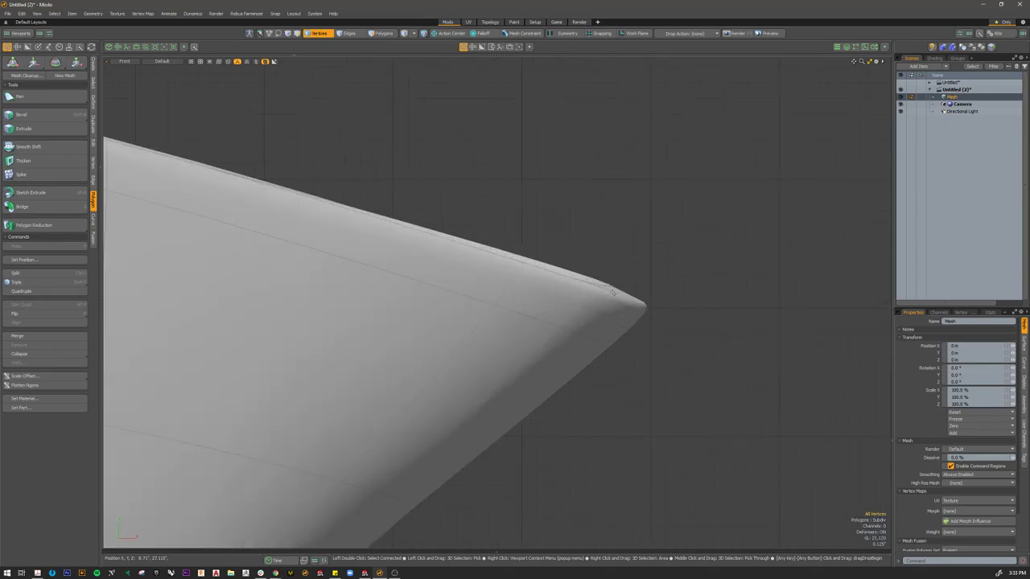
scroll(614, 293, "down", 3)
Step: Inspect the whole smoothed pitcher, its rim and spout from several angles in the Perspective view
key("ctrl+space")
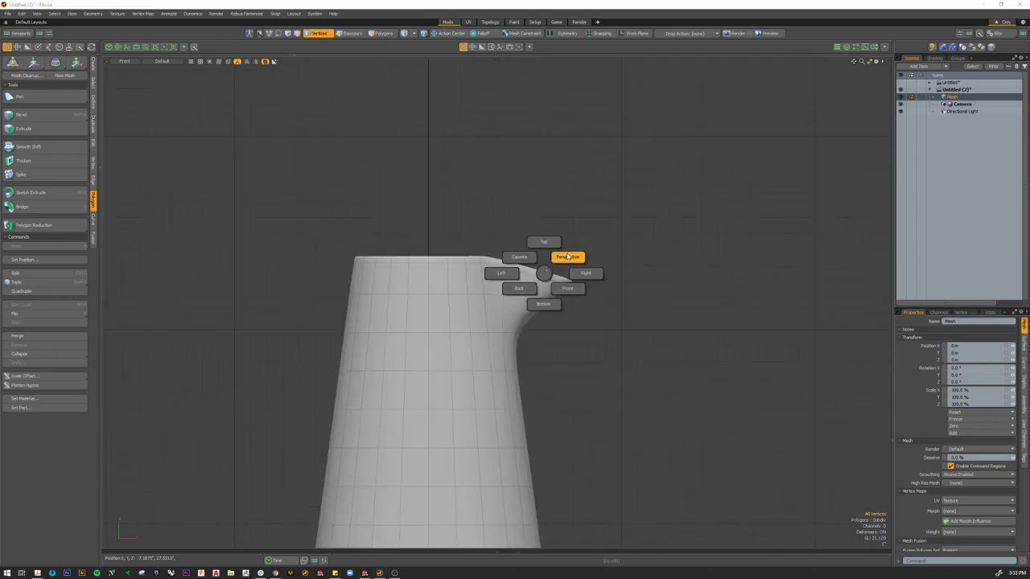
left_click(568, 256)
left_click_drag(568, 252, 614, 233, "alt")
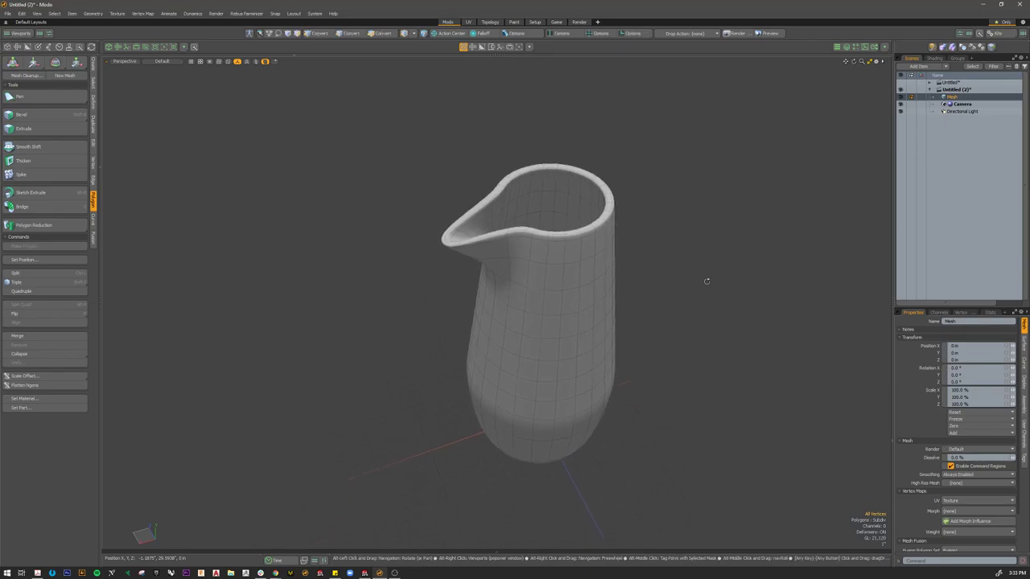
left_click_drag(706, 281, 705, 253, "alt")
scroll(609, 345, "down", 3)
left_click_drag(694, 346, 395, 276, "alt")
scroll(500, 288, "up", 2)
left_click_drag(499, 288, 525, 337, "alt")
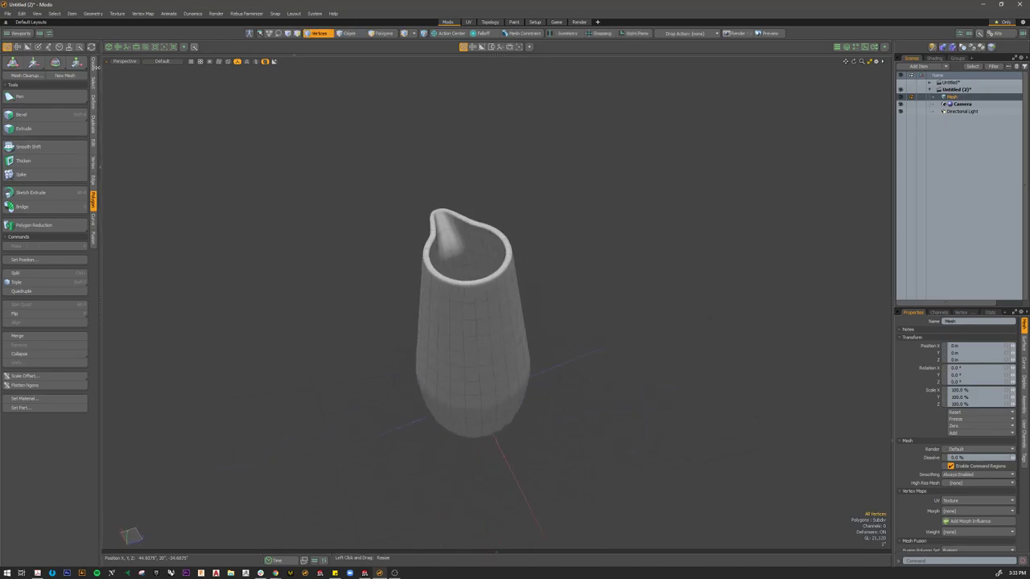
Step: Select the two polygons just below the rim opposite the spout and bevel them outward with a 0.625 in shift
left_click(94, 69)
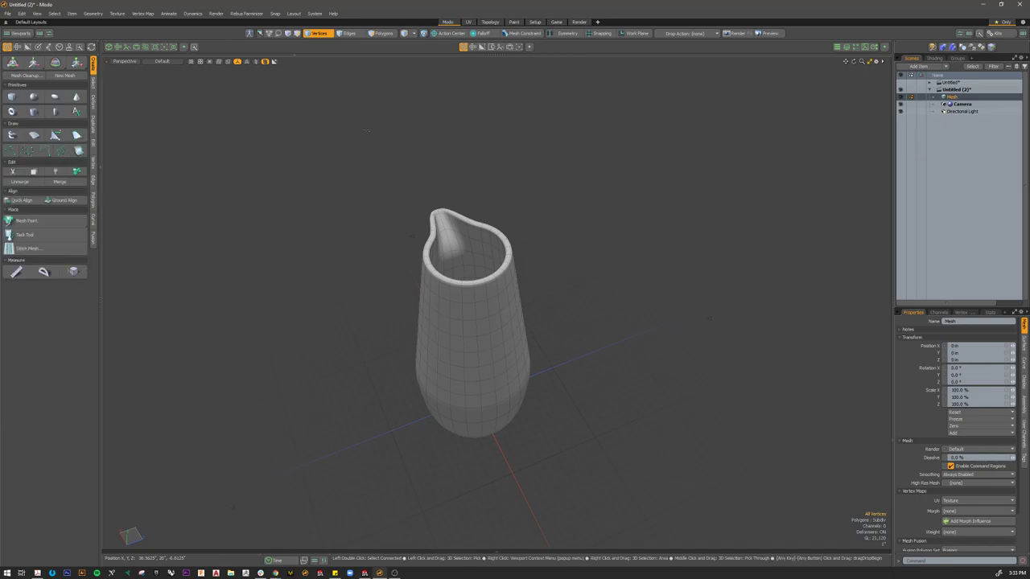
left_click(383, 33)
mouse_move(493, 306)
left_mouse_down()
mouse_move(481, 310)
mouse_move(563, 330)
mouse_move(600, 285)
mouse_move(517, 246)
mouse_move(513, 255)
mouse_move(494, 247)
left_mouse_up()
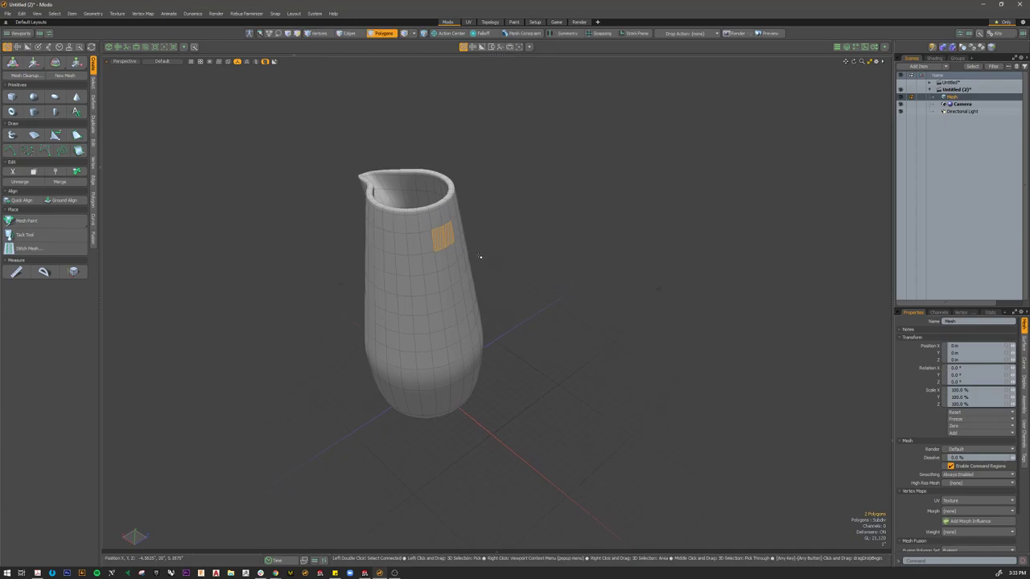
key("b")
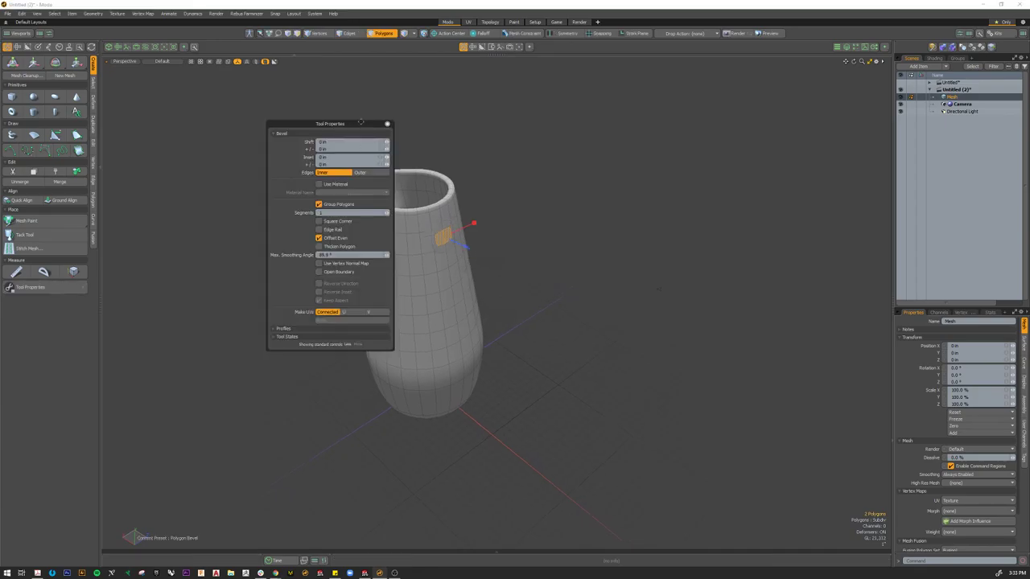
left_click_drag(360, 122, 234, 100)
left_click_drag(277, 173, 262, 202, "alt")
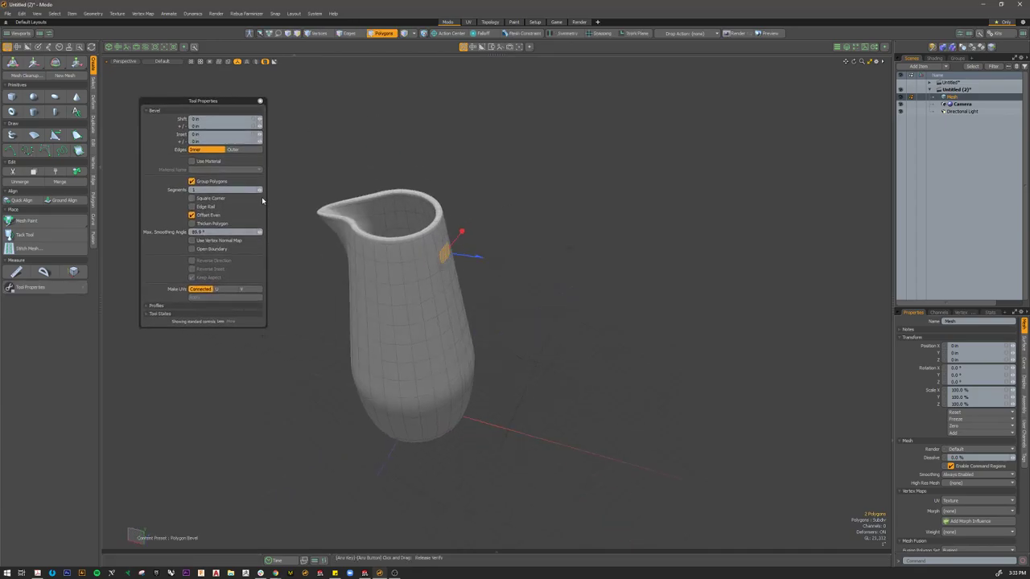
left_click_drag(515, 266, 551, 279, "alt")
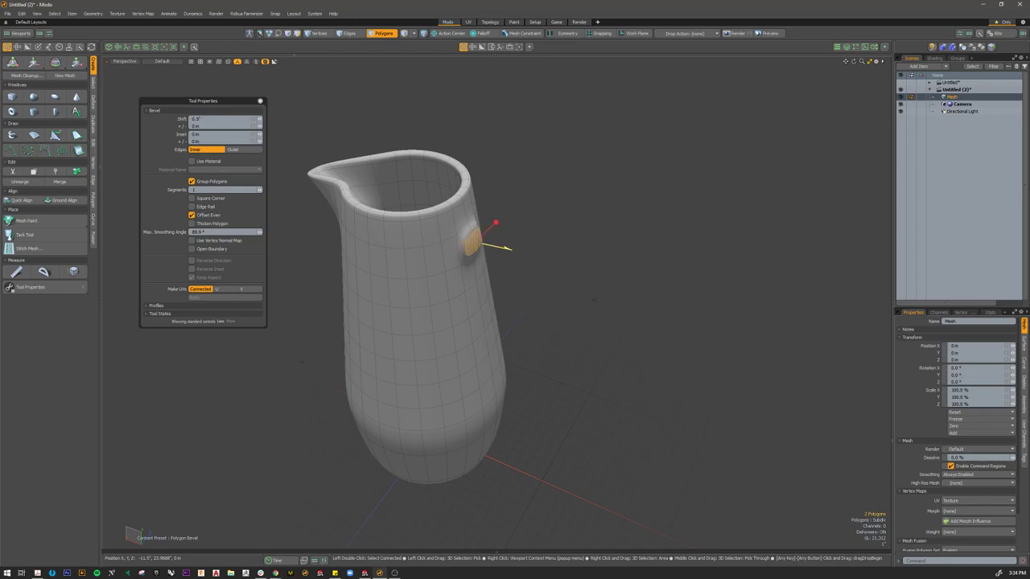
mouse_move(548, 279)
left_mouse_down("alt")
mouse_move(524, 289)
mouse_move(558, 285)
left_mouse_up("alt")
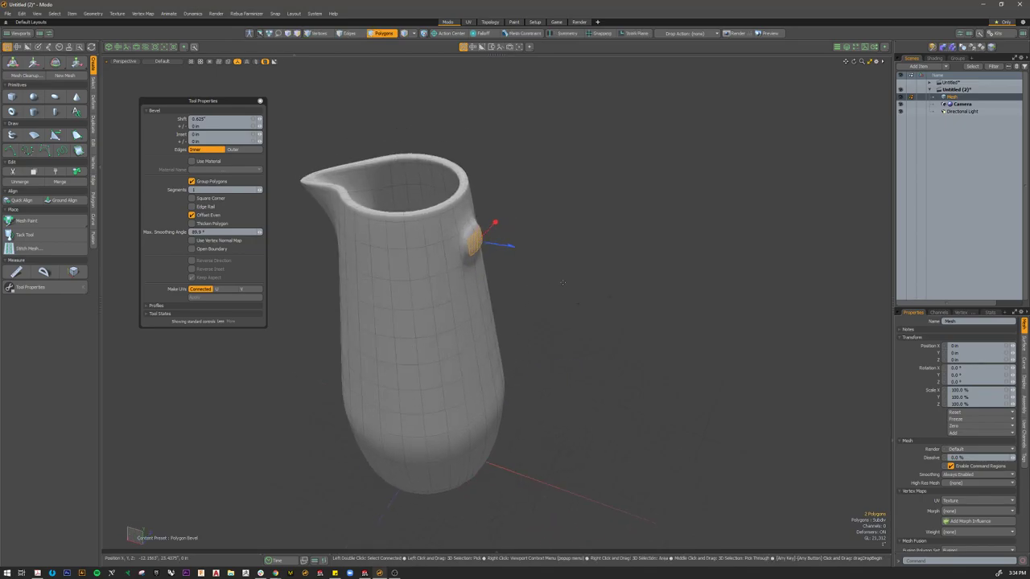
key("q")
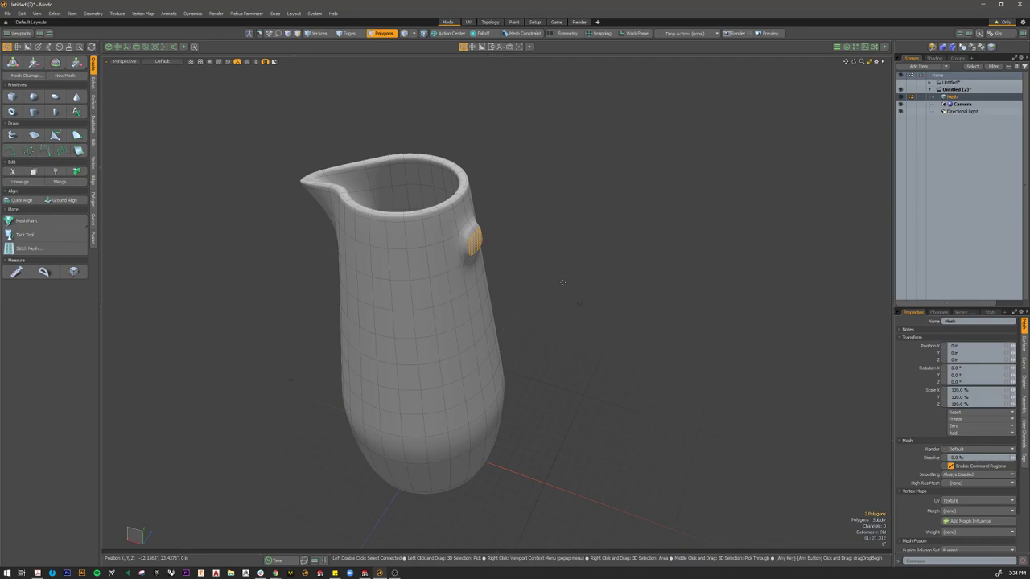
Step: Extrude the two beveled polygons straight out in the negative X direction to form a long handle on the pitcher
key("shift")
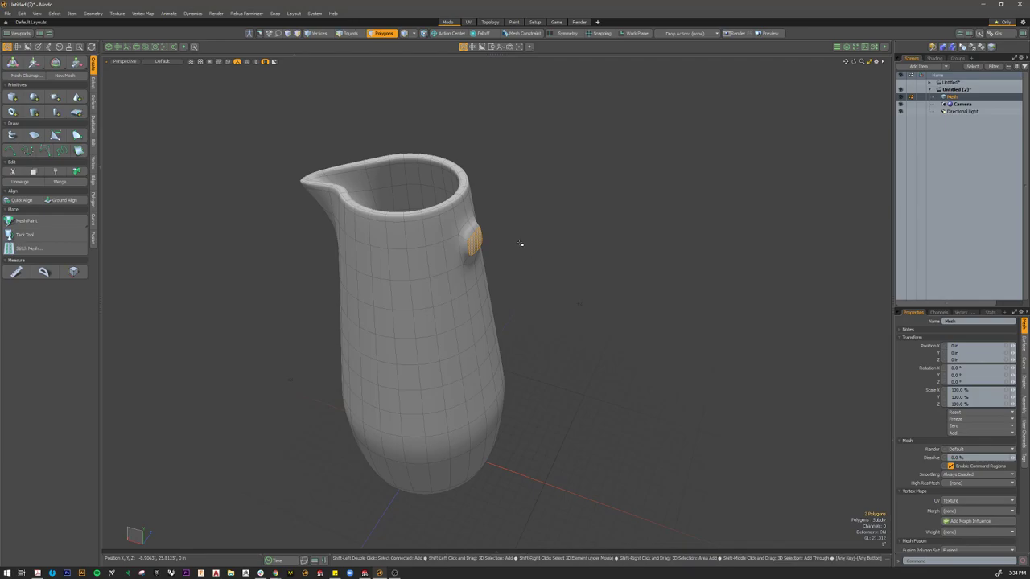
key("shift+x")
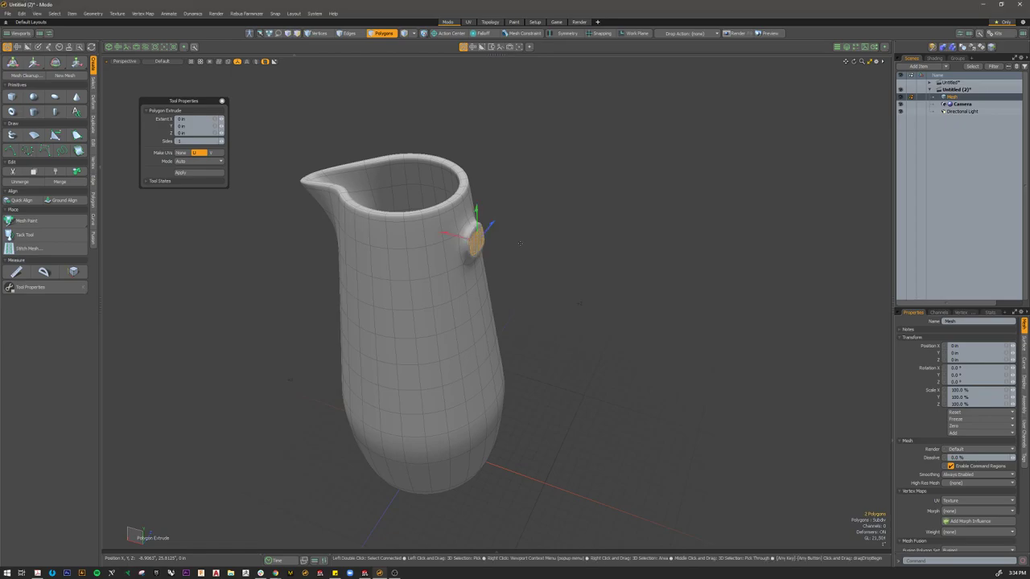
left_click_drag(446, 236, 772, 314)
left_click_drag(619, 315, 548, 284, "alt")
scroll(547, 267, "down", 3)
scroll(666, 300, "up", 2)
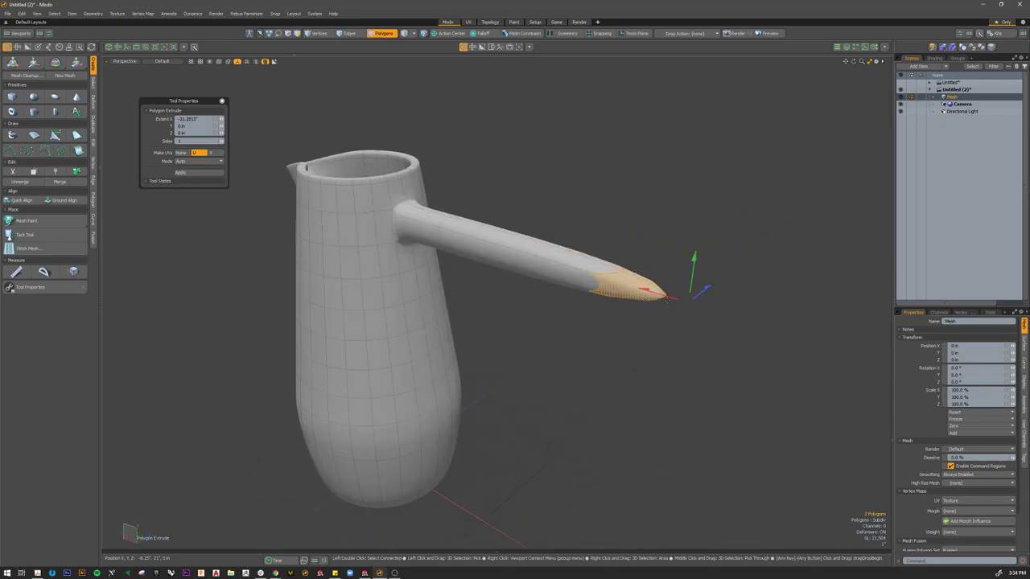
left_click_drag(648, 292, 618, 284)
left_click_drag(524, 182, 594, 256, "alt")
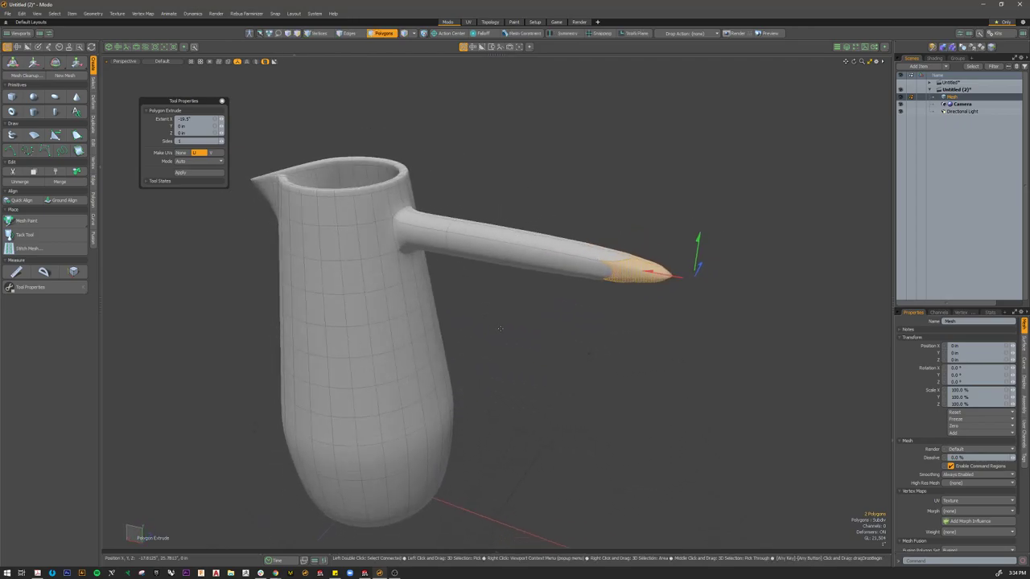
key("space")
Step: Deselect the handle's end polygons and inspect the handle and pitcher body from below and the side
left_click_drag(628, 321, 370, 417, "alt")
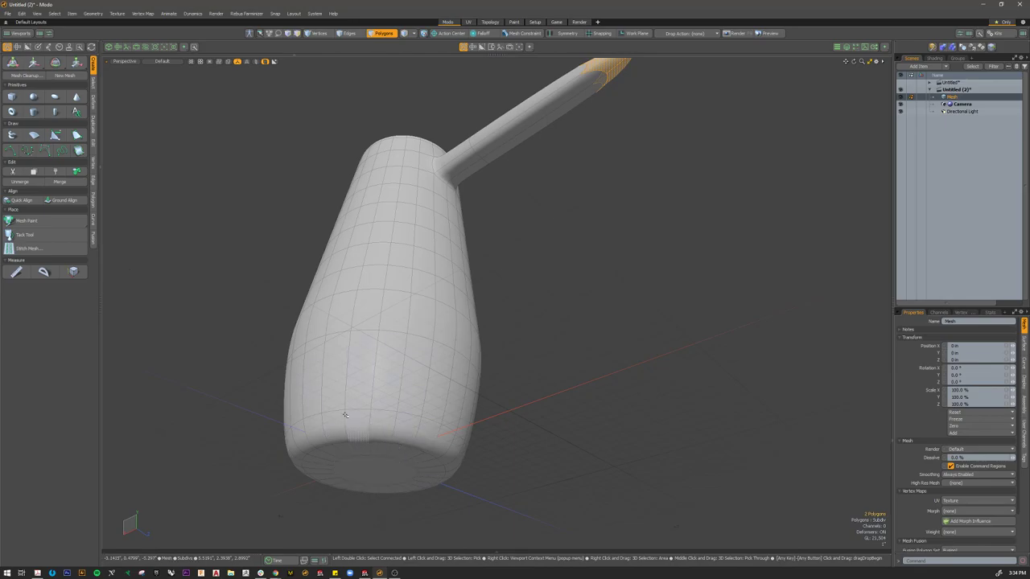
left_click_drag(566, 177, 547, 265, "alt")
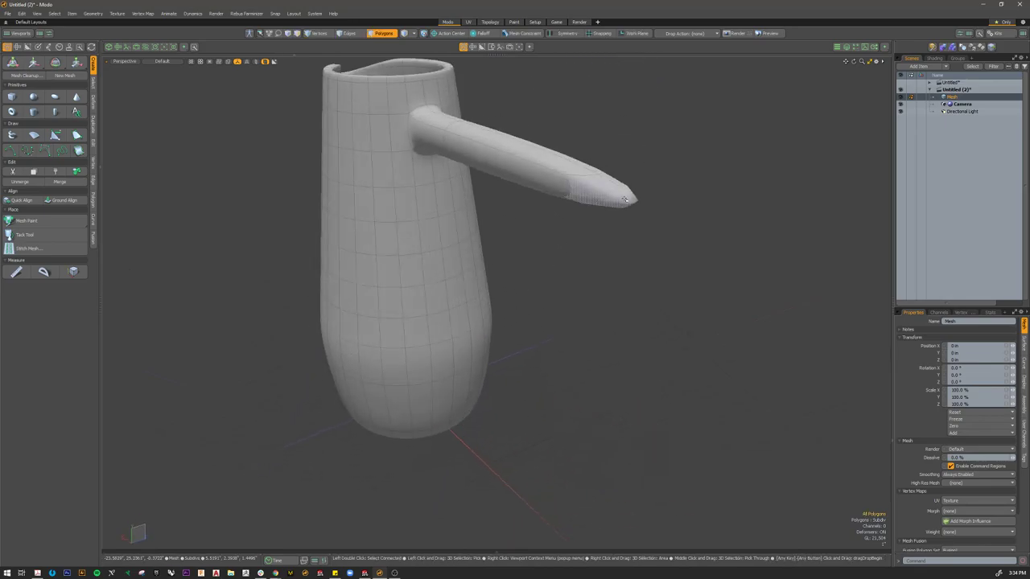
left_click_drag(612, 201, 581, 249, "alt")
key("3")
scroll(588, 234, "down", 2)
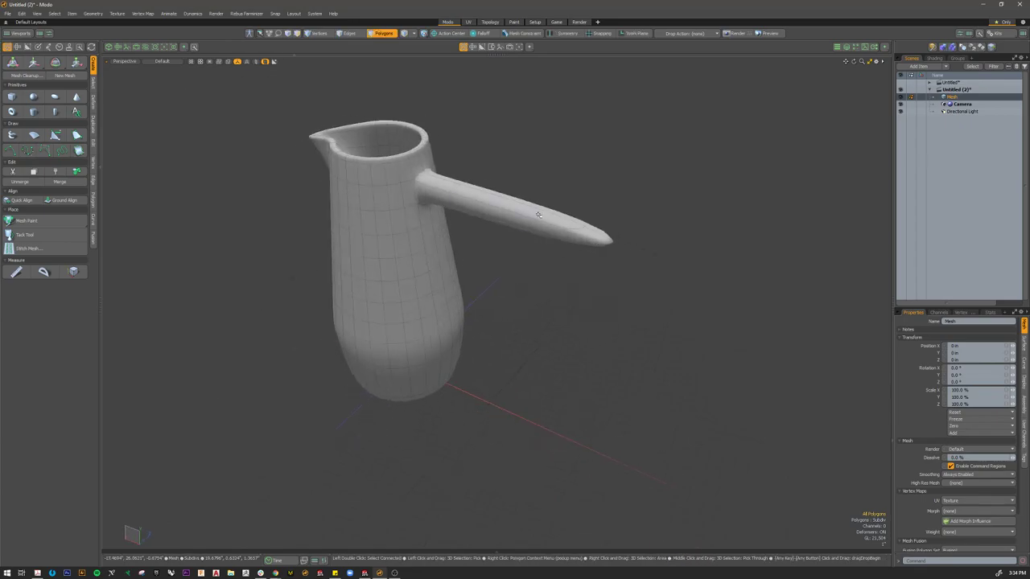
Step: Try to loop slice the handle with two symmetrical edge loops, starting from one of its lengthwise edges
left_click(351, 33)
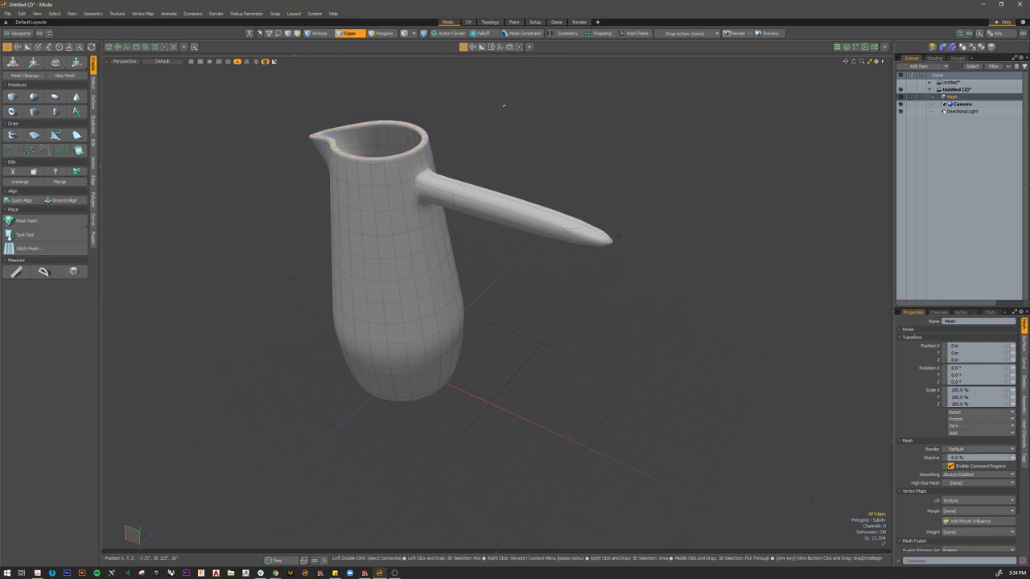
scroll(525, 154, "up", 3)
left_click(551, 244)
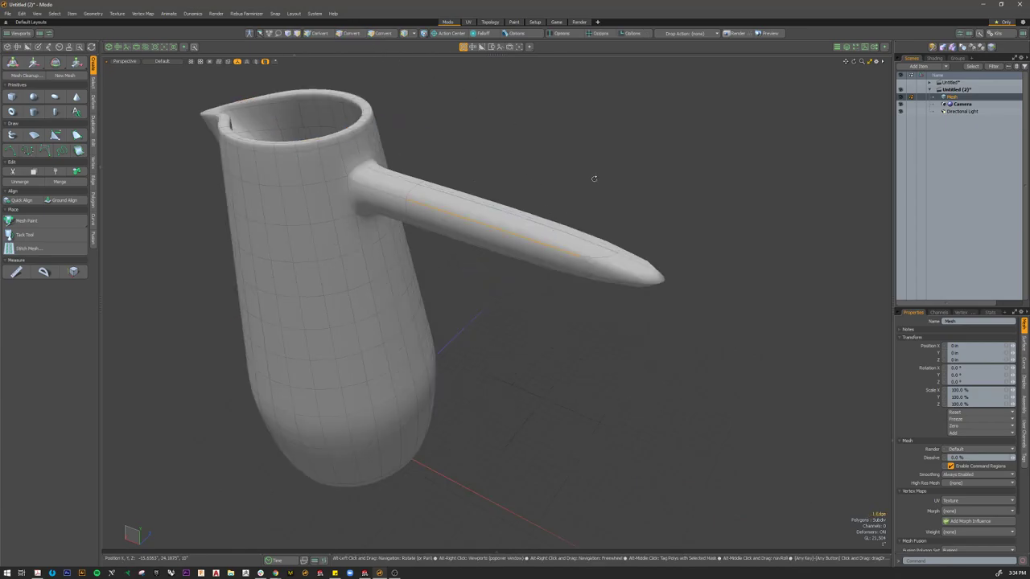
key("alt+c")
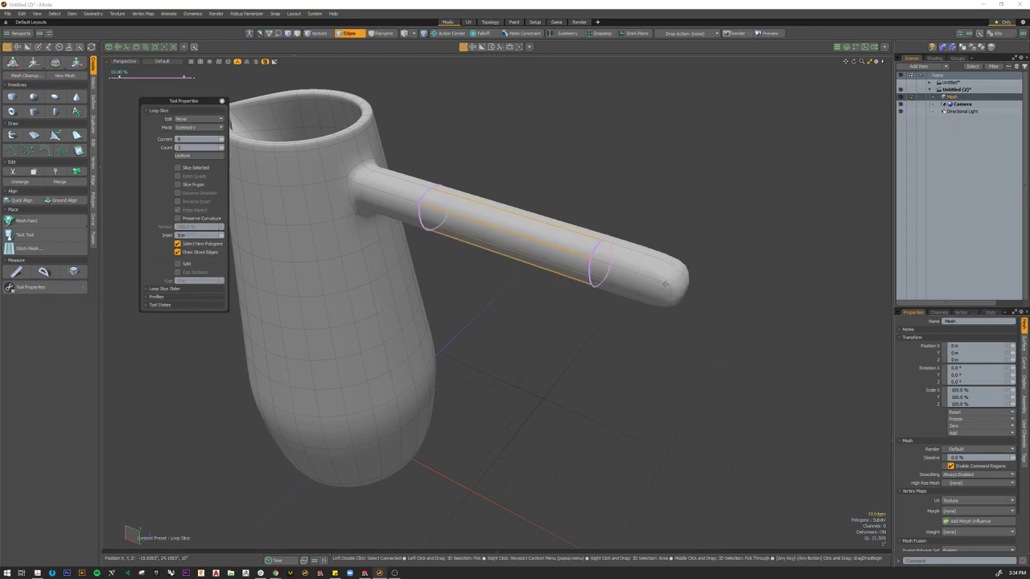
left_click_drag(692, 292, 702, 259, "alt")
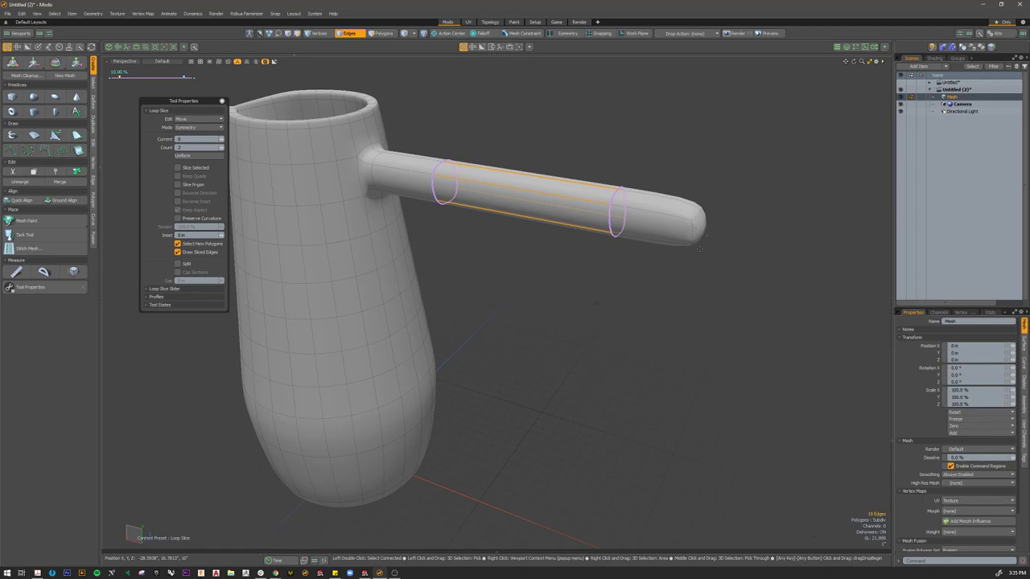
Step: Undo the symmetrical loop slices and the edge selection on the handle
key("ctrl+z")
key("ctrl+z")
key("ctrl+z")
key("ctrl+z")
key("ctrl+z")
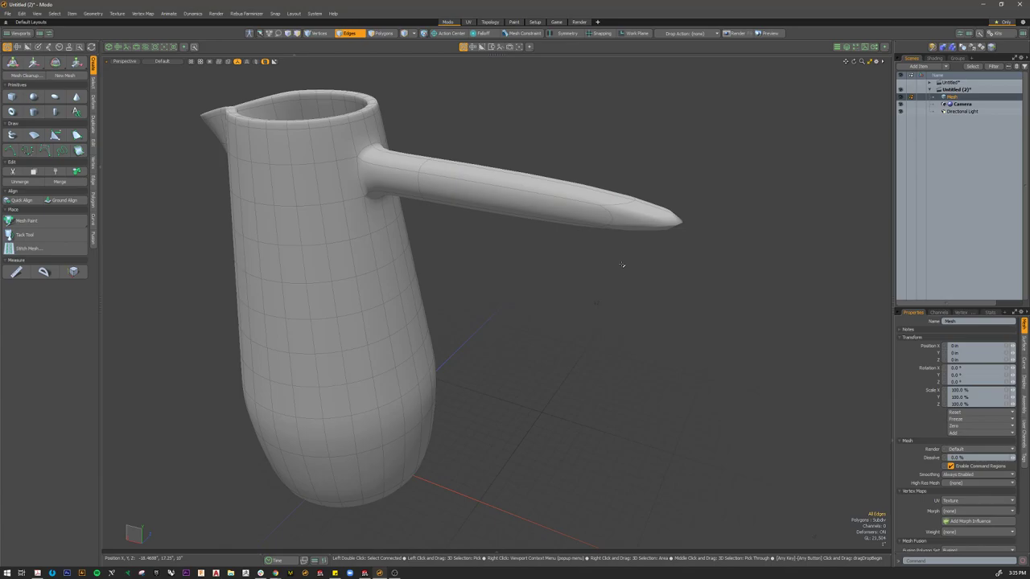
Step: Turn off subdivision smoothing and pick out the edges where the handle joins the pitcher body
key("Tab")
left_click_drag(621, 264, 669, 287, "alt")
scroll(485, 226, "up", 6)
left_click_drag(443, 217, 417, 179, "alt")
double_click(402, 217)
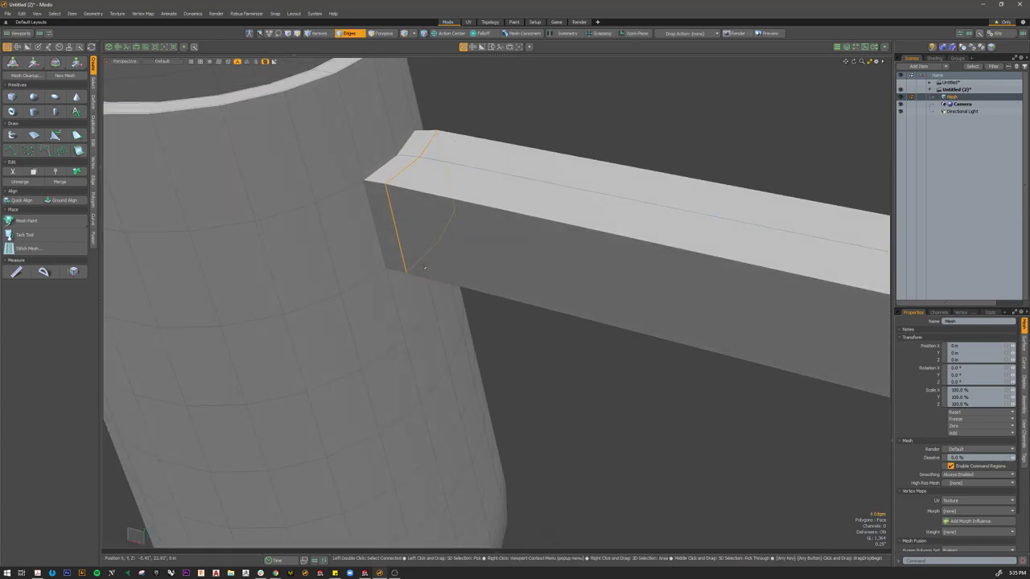
left_click(388, 158)
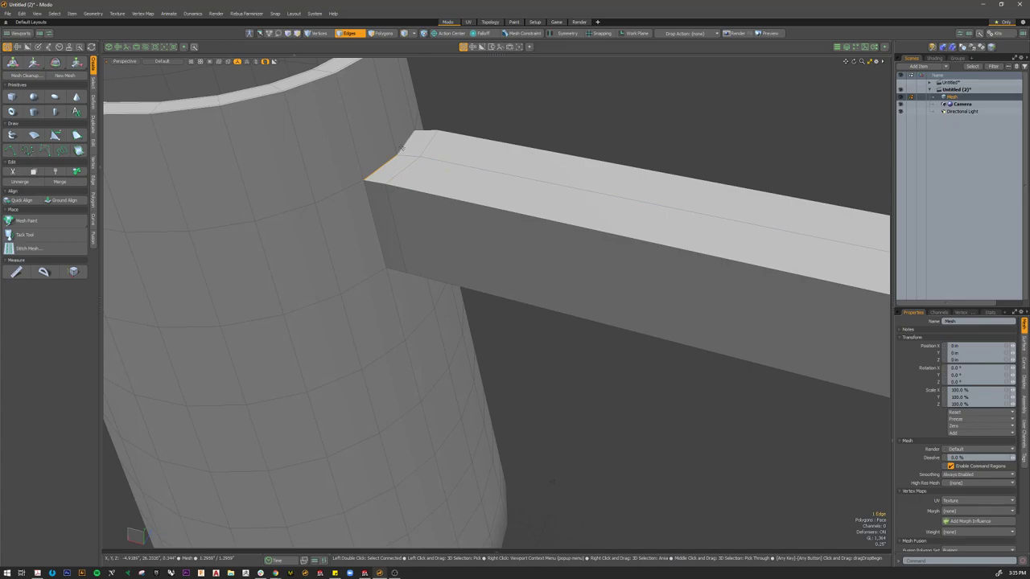
left_click(400, 153, "shift")
left_click_drag(398, 174, 416, 197, "alt")
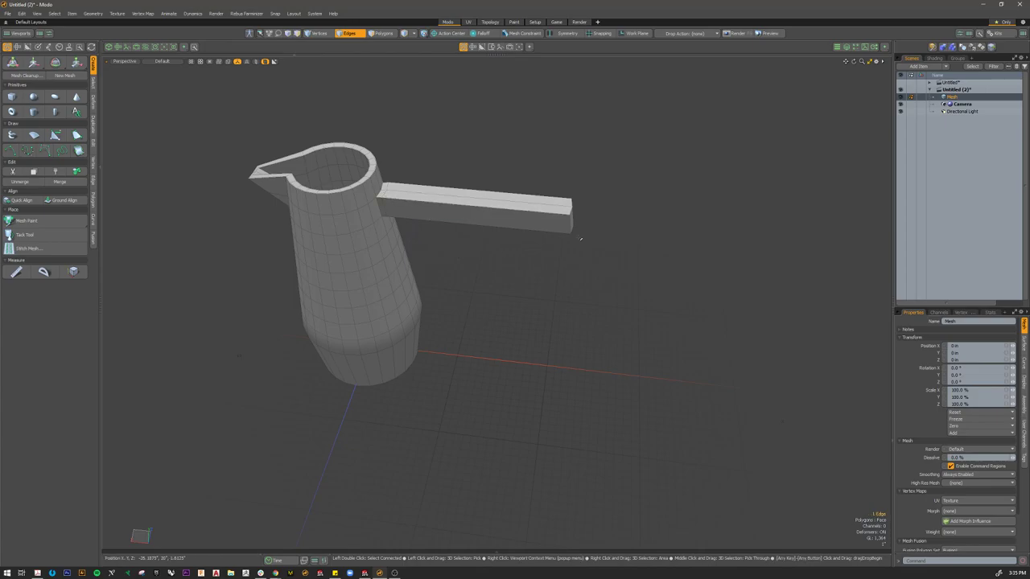
Step: Clear the edge selection and compare the handle's end with subdivision smoothing on and off
left_click_drag(644, 257, 618, 252, "alt")
left_click(618, 253)
scroll(574, 226, "up", 4)
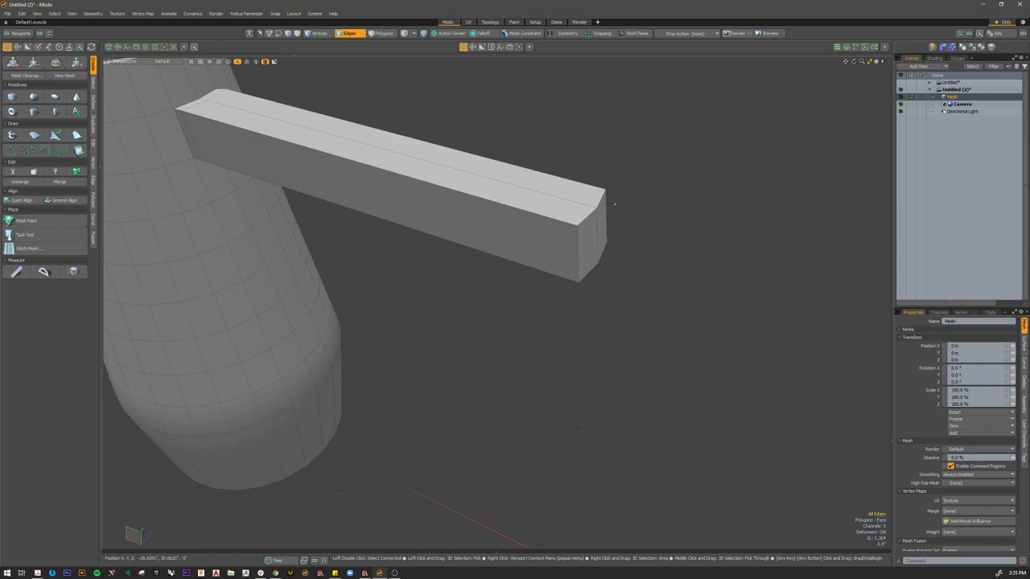
key("Tab")
scroll(584, 274, "down", 3)
key("Tab")
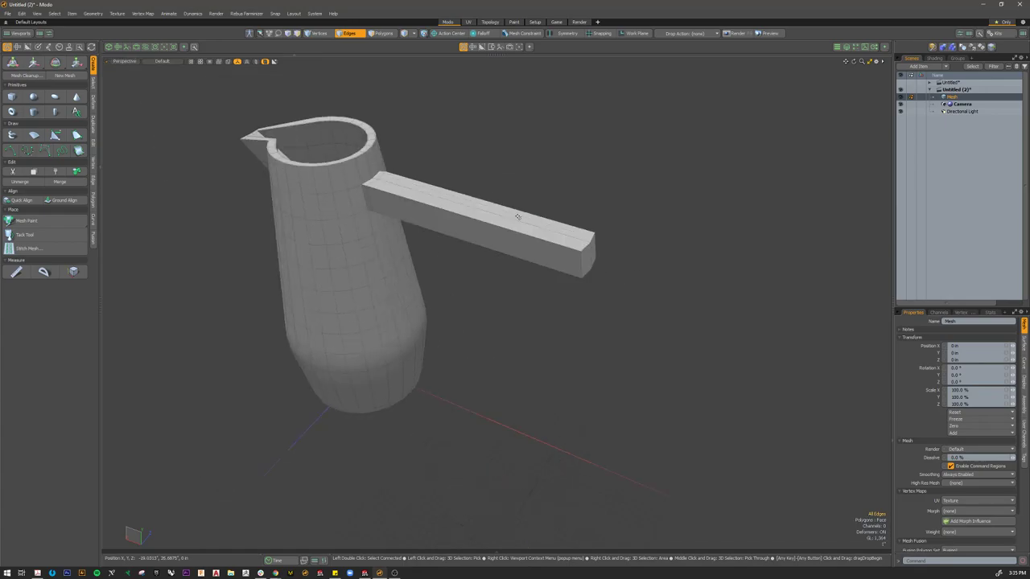
Step: Loop slice the handle in Free mode with a count of 1, placing the new loop very close to its outer end
scroll(549, 238, "up", 3)
left_click(563, 249)
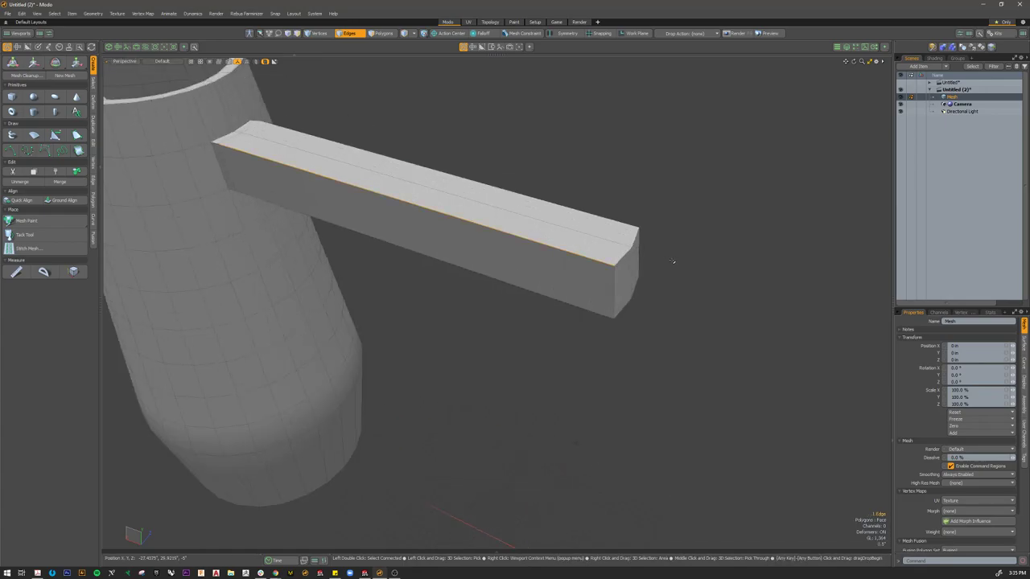
key("alt+c")
scroll(672, 260, "down", 2)
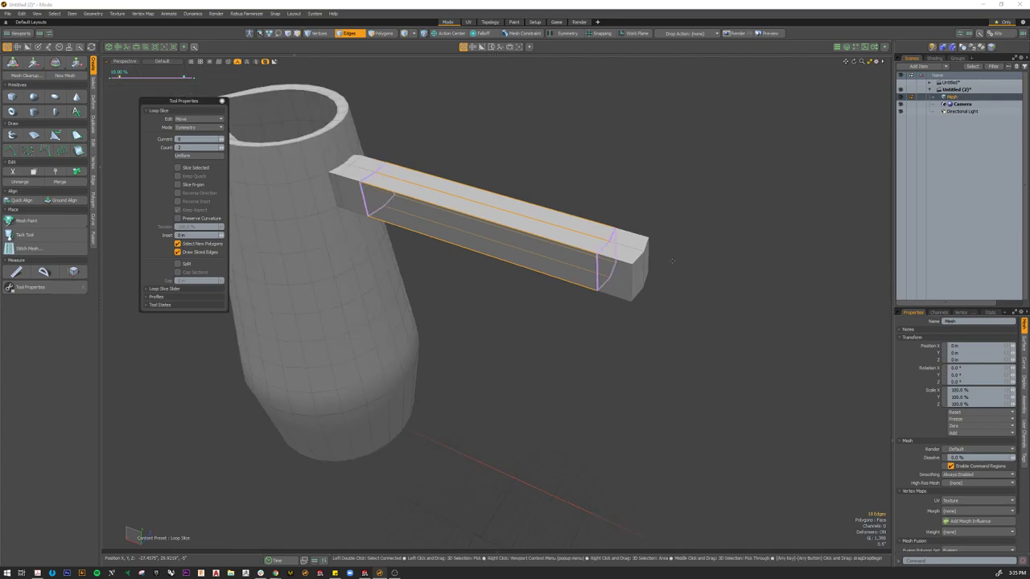
left_click(196, 118)
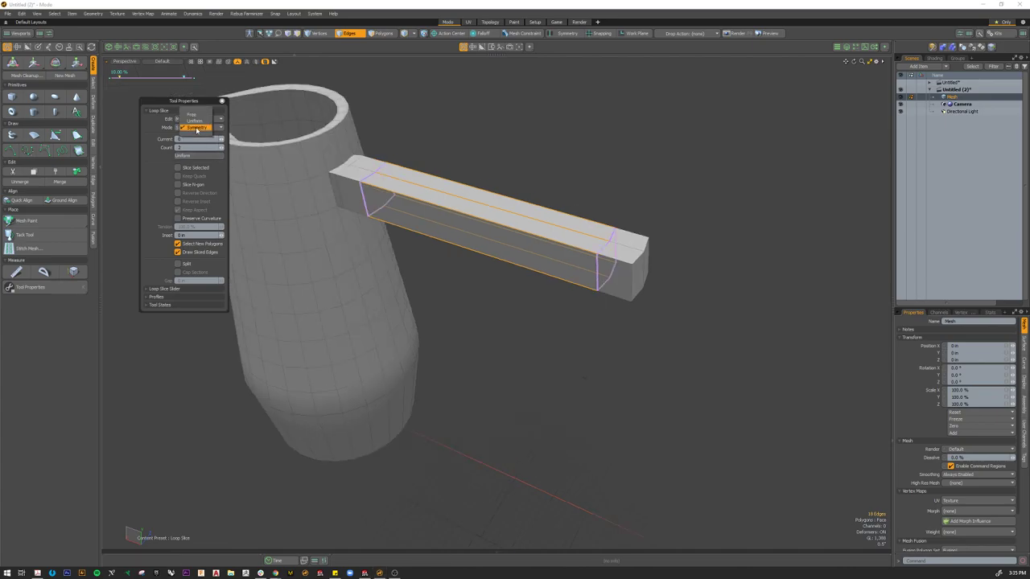
left_click(193, 115)
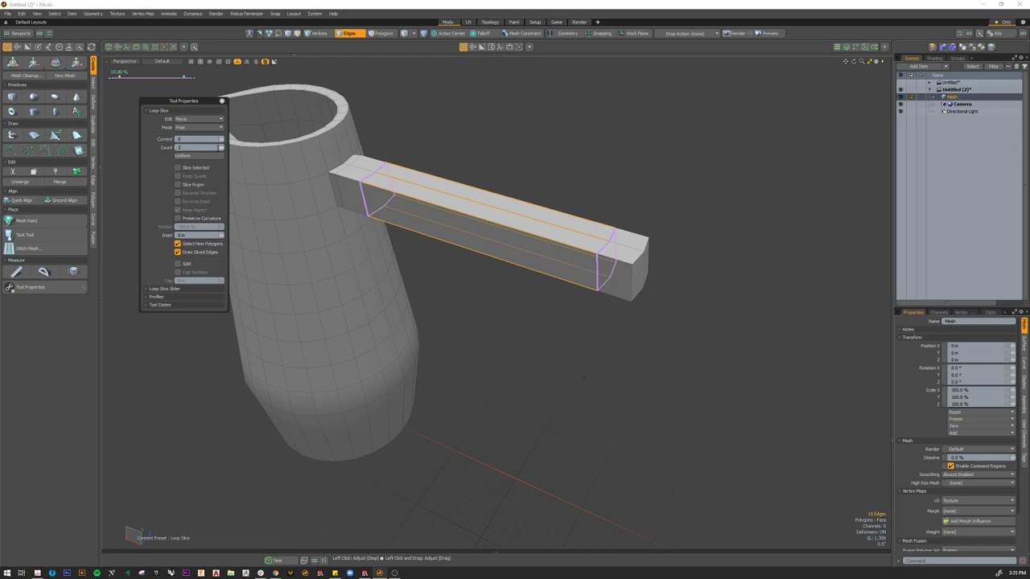
left_click(221, 148)
left_click_drag(519, 292, 636, 266)
scroll(601, 280, "up", 5)
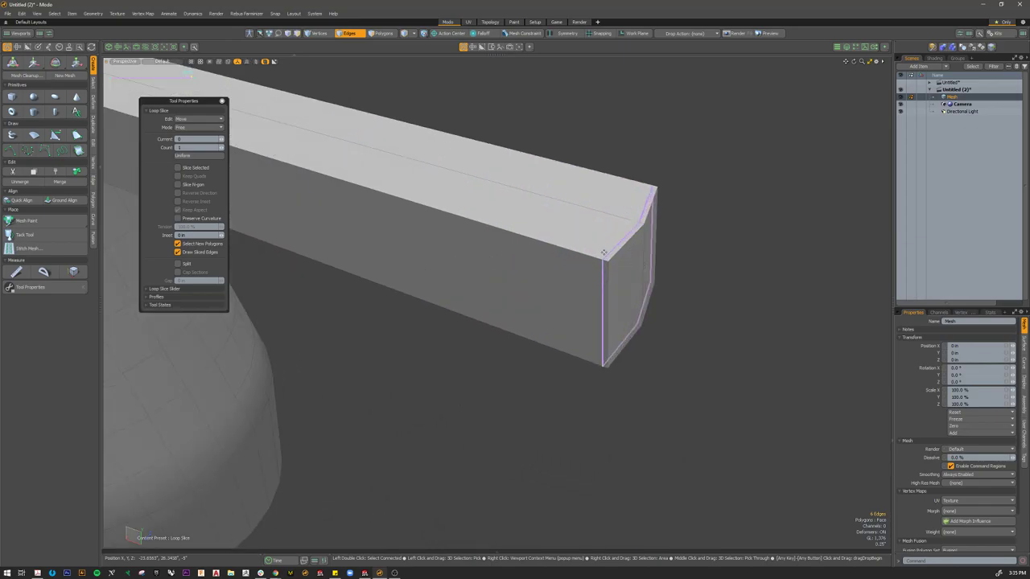
scroll(618, 262, "up", 3)
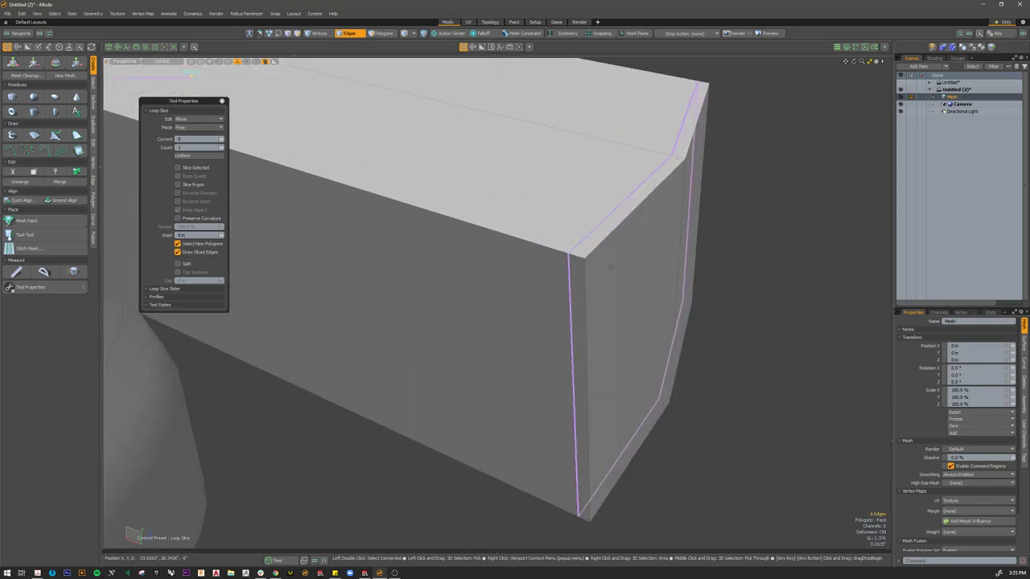
scroll(605, 265, "down", 5)
key("space")
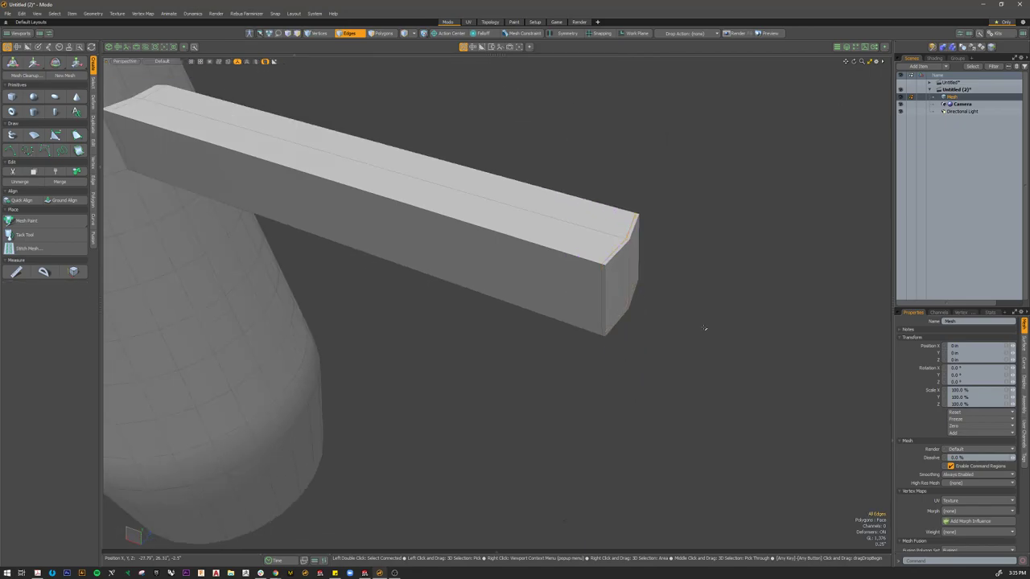
Step: Turn on subdivision smoothing and slide the edge loop near the handle's outer end along X to tune the tip's roundness
scroll(705, 329, "down", 4)
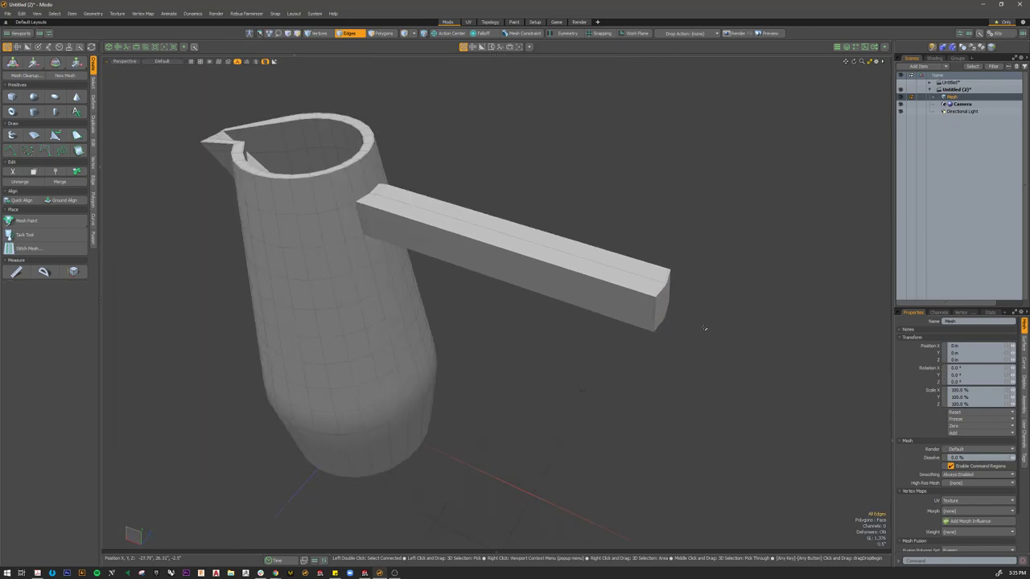
key("Tab")
left_click_drag(697, 326, 710, 300, "alt")
double_click(563, 258)
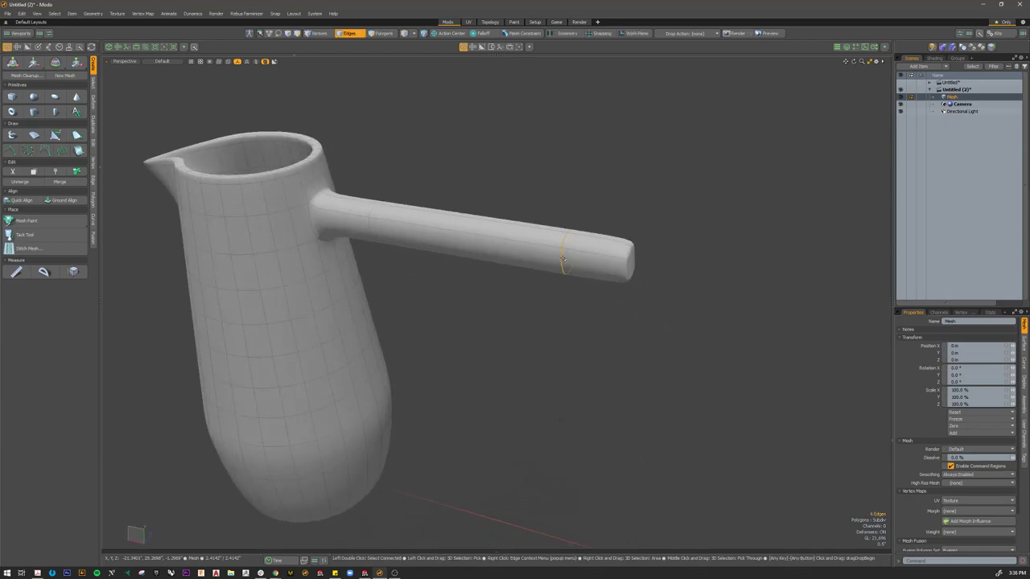
scroll(583, 250, "up", 2)
key("w")
left_click_drag(628, 264, 590, 256)
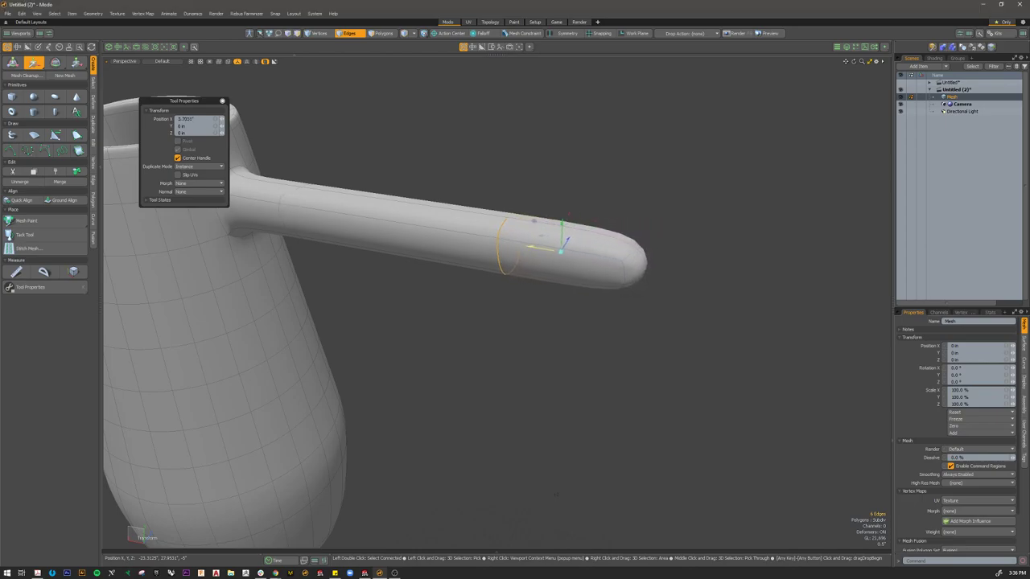
mouse_move(492, 240)
left_mouse_down()
mouse_move(460, 235)
mouse_move(498, 241)
left_mouse_up()
left_click_drag(595, 257, 633, 263)
scroll(634, 341, "up", 3)
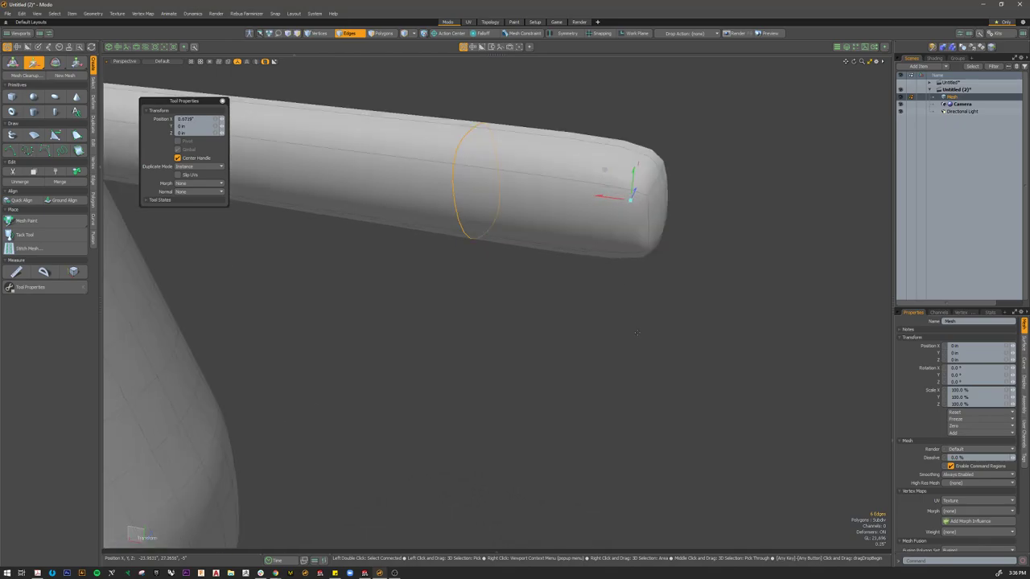
Step: Leave the Move tool, deselect the edge loop and inspect the smoothed pitcher and handle from the side
scroll(634, 338, "down", 4)
left_click_drag(634, 337, 657, 292, "alt")
key("q")
left_click(547, 304)
scroll(547, 314, "down", 2)
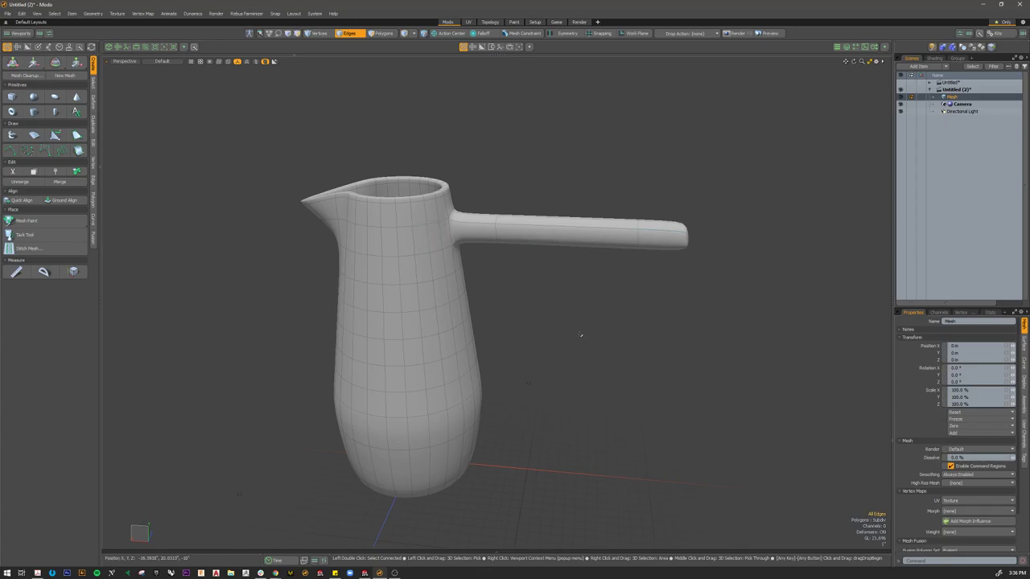
left_click_drag(547, 351, 644, 319, "alt")
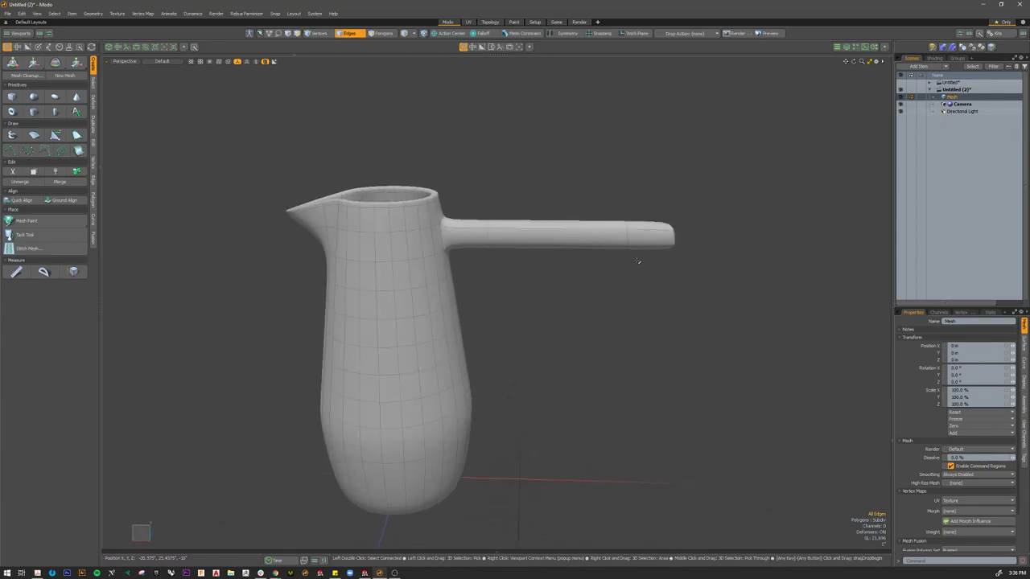
Step: Turn off subdivision smoothing and examine the long polygons along the handle's side, leaving nothing selected
key("Tab")
left_click_drag(634, 266, 604, 264, "alt")
left_click_drag(462, 238, 494, 236, "alt")
left_click(560, 196)
left_click_drag(559, 196, 581, 190, "alt")
left_click(612, 282)
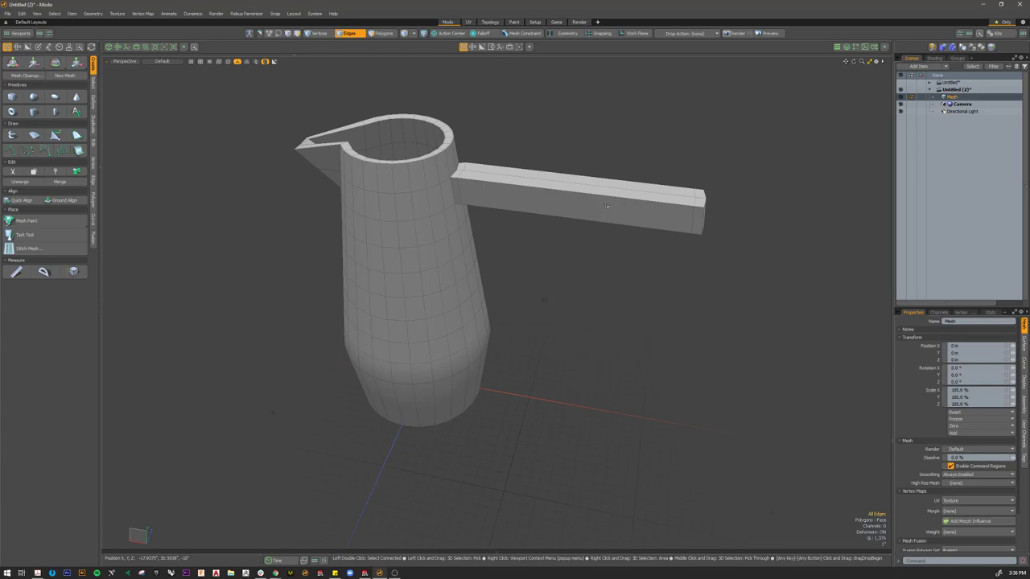
key("3")
left_click(579, 203)
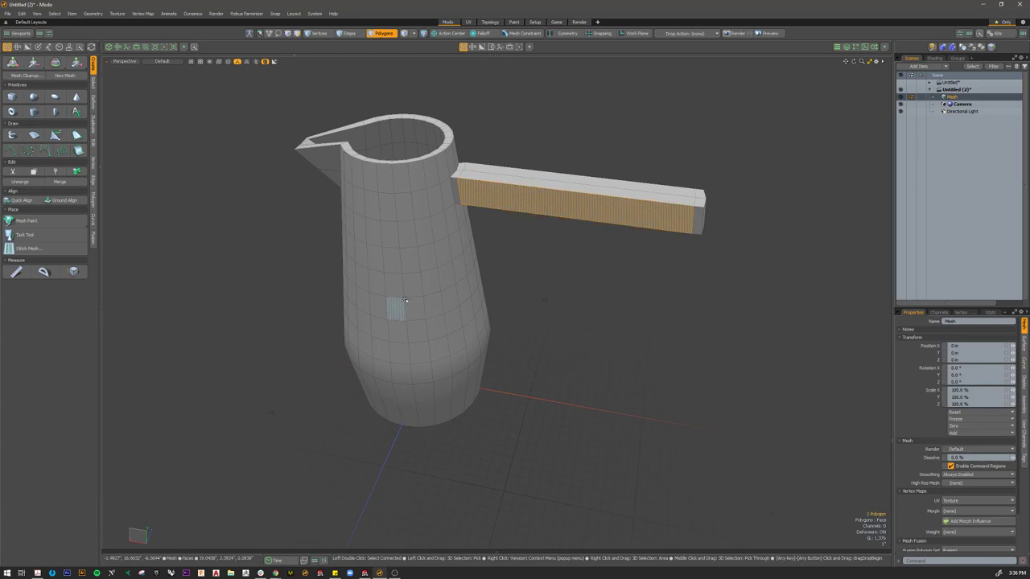
left_click(545, 225)
key("2")
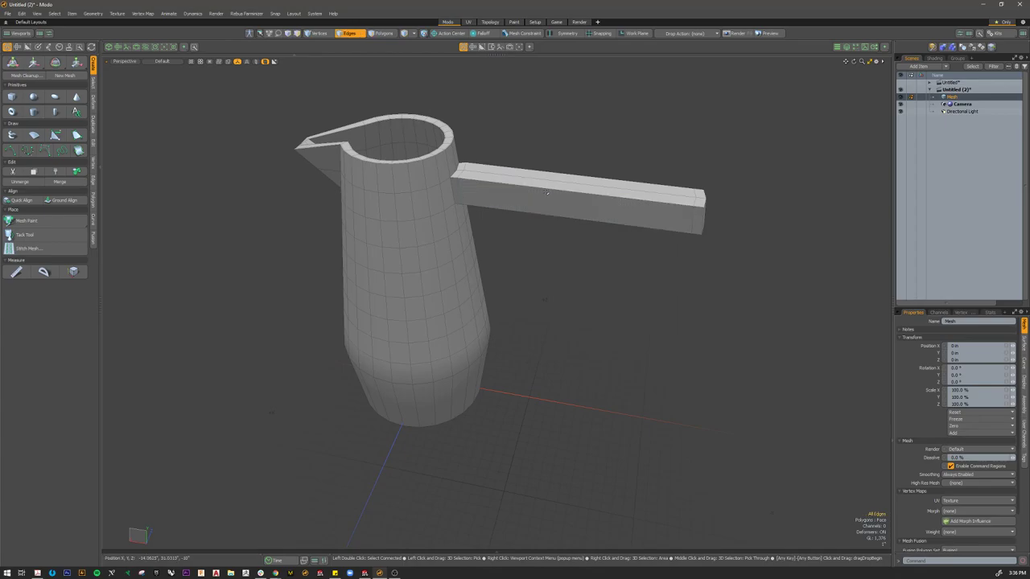
Step: Loop slice the handle in Uniform mode with a count of 10 to divide its length evenly
left_click_drag(545, 199, 563, 239, "alt")
key("alt+c")
left_click(201, 128)
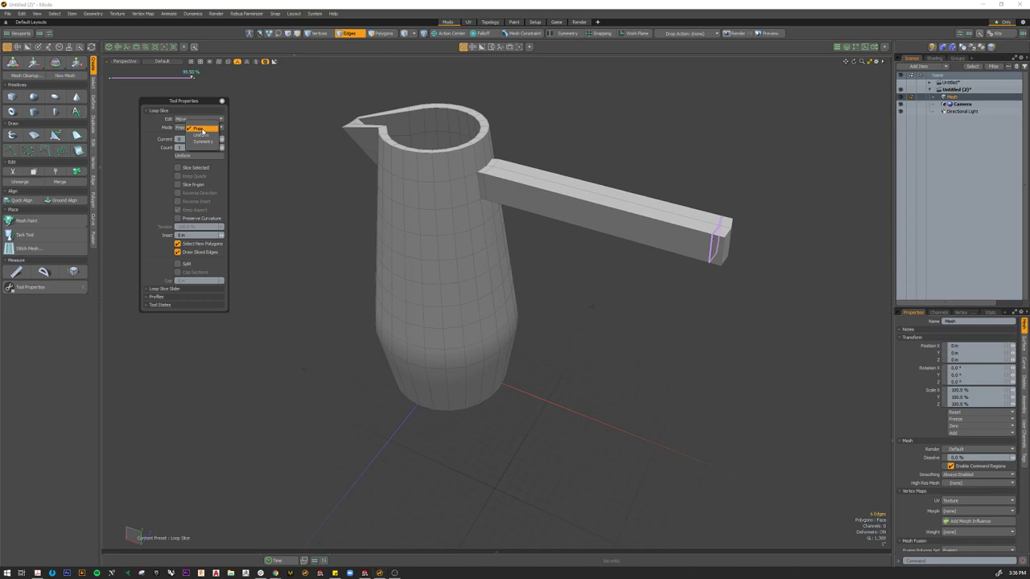
left_click(201, 139)
left_click(223, 148)
left_click(223, 148)
left_click(223, 148)
left_click(223, 148)
left_click(223, 148)
left_click(223, 148)
left_click(223, 148)
left_click(223, 148)
left_click(223, 148)
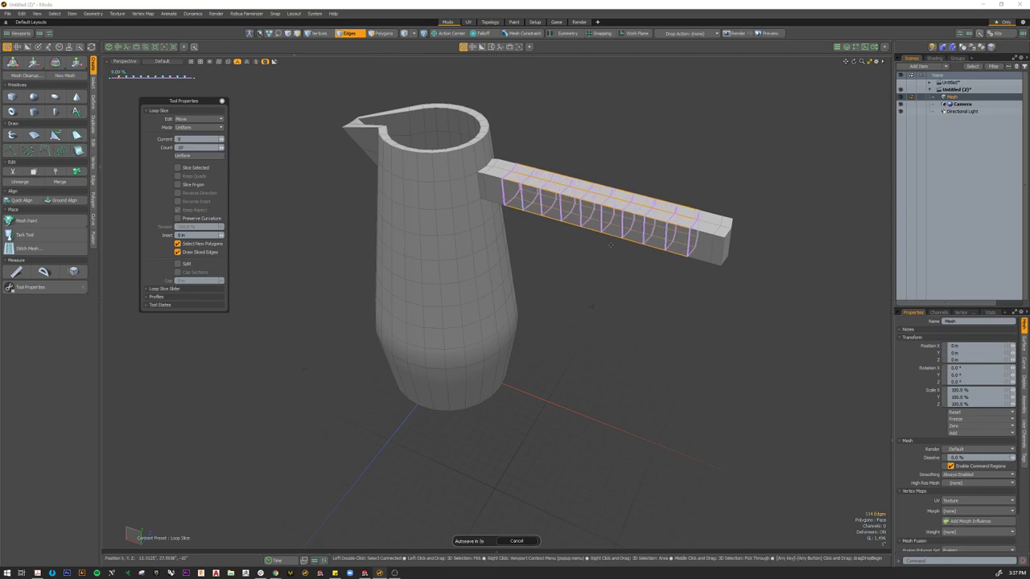
key("q")
left_click(586, 269)
Step: Examine the evenly divided handle from above and the side, leaving its edges and polygons deselected
left_click_drag(559, 276, 571, 305, "alt")
scroll(593, 271, "down", 2)
key("2")
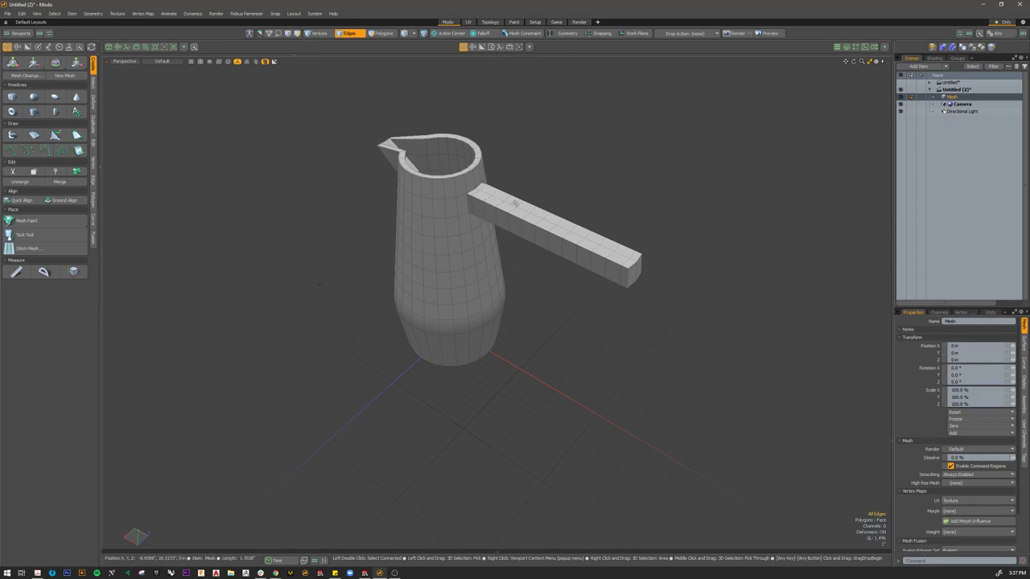
left_click_drag(551, 290, 602, 268, "alt")
scroll(583, 236, "up", 3)
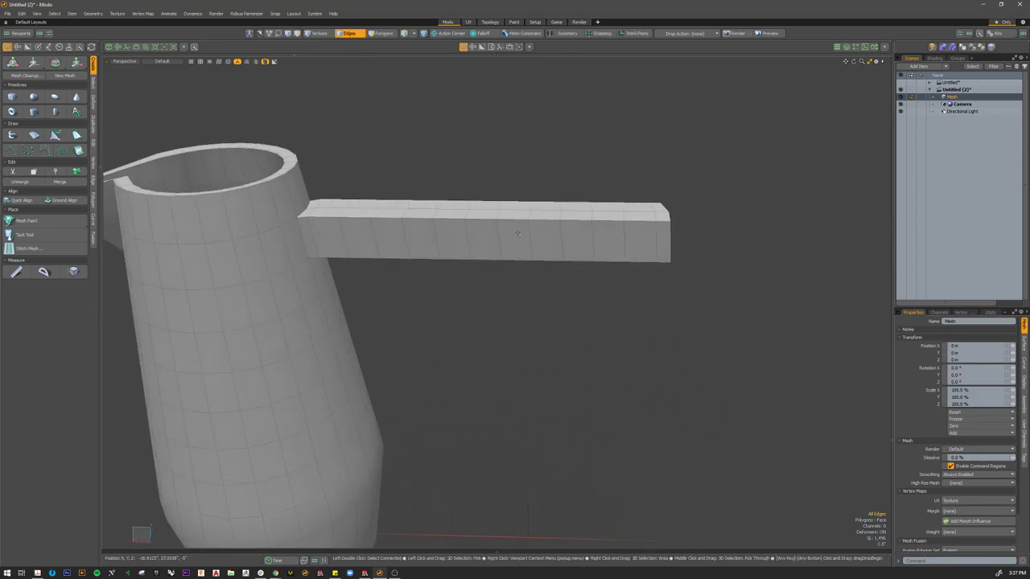
key("3")
double_click(512, 227)
left_click(448, 152)
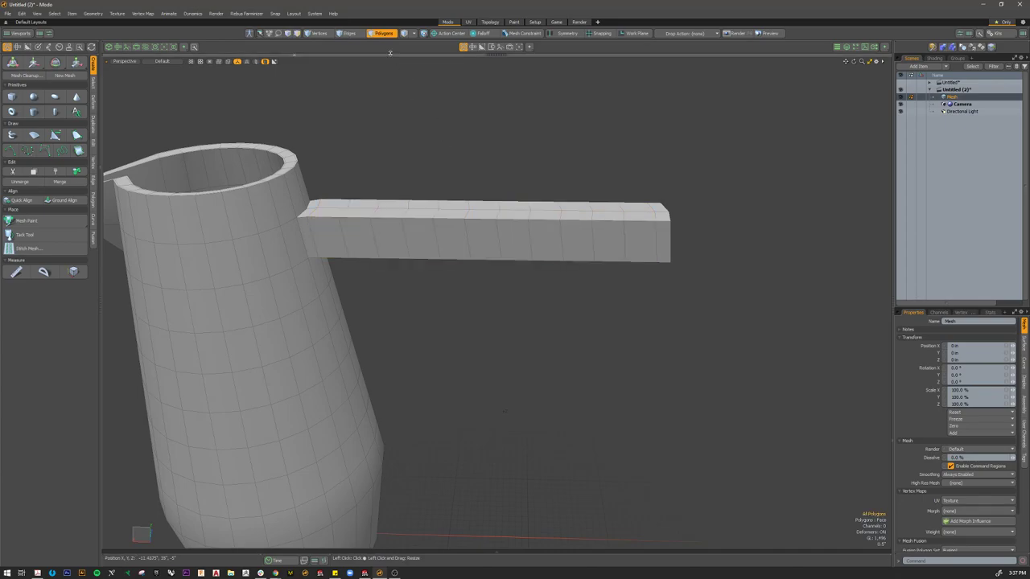
Step: Try selecting the handle's polygons from its outer end towards the body, and clear the selection
left_click_drag(650, 254, 600, 284, "alt")
left_click(639, 367)
left_click(665, 356, "shift")
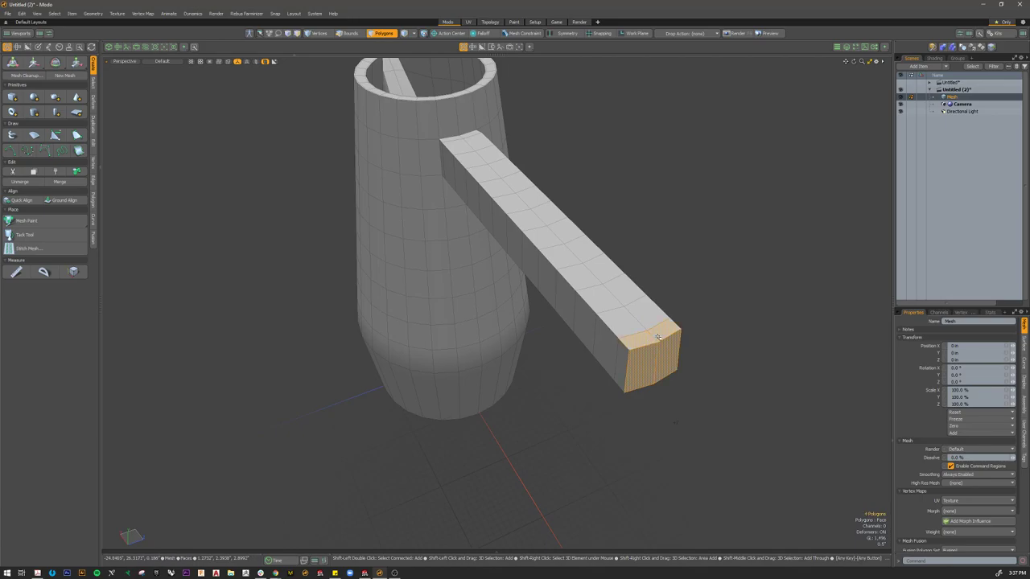
mouse_move(617, 322)
left_mouse_down("shift")
mouse_move(612, 331)
mouse_move(581, 322)
mouse_move(597, 280)
mouse_move(568, 256)
mouse_move(584, 242)
left_mouse_up("shift")
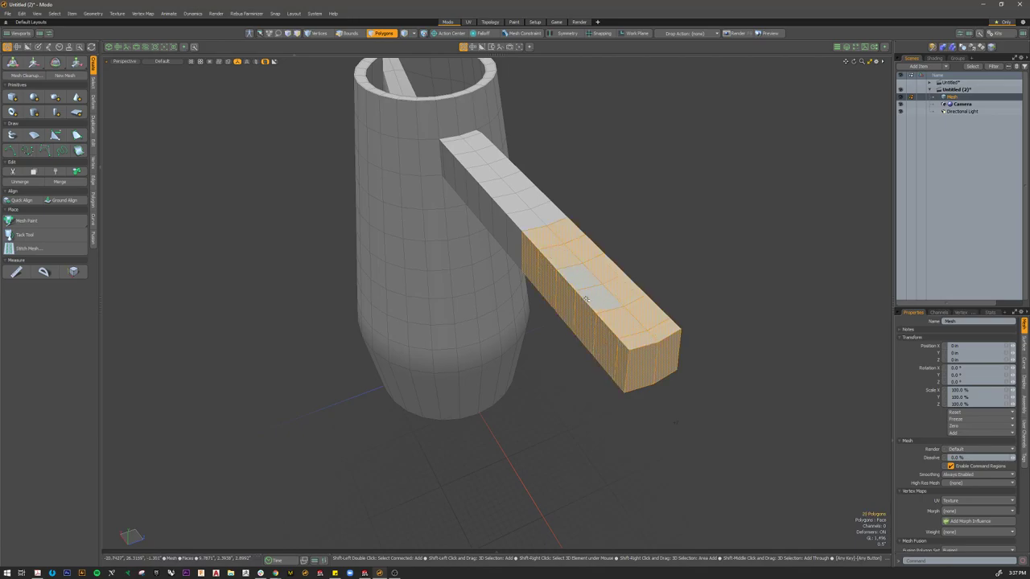
left_click_drag(577, 289, 579, 311, "alt")
left_click(578, 312)
mouse_move(499, 332)
right_mouse_down()
mouse_move(409, 225)
mouse_move(834, 211)
mouse_move(746, 365)
right_mouse_up()
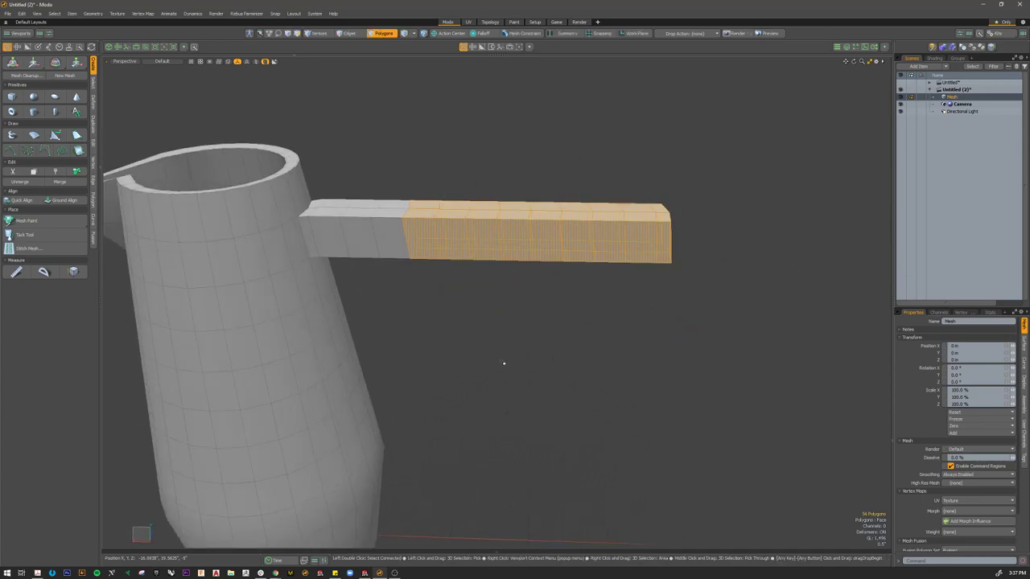
scroll(504, 363, "down", 2)
left_click(532, 303)
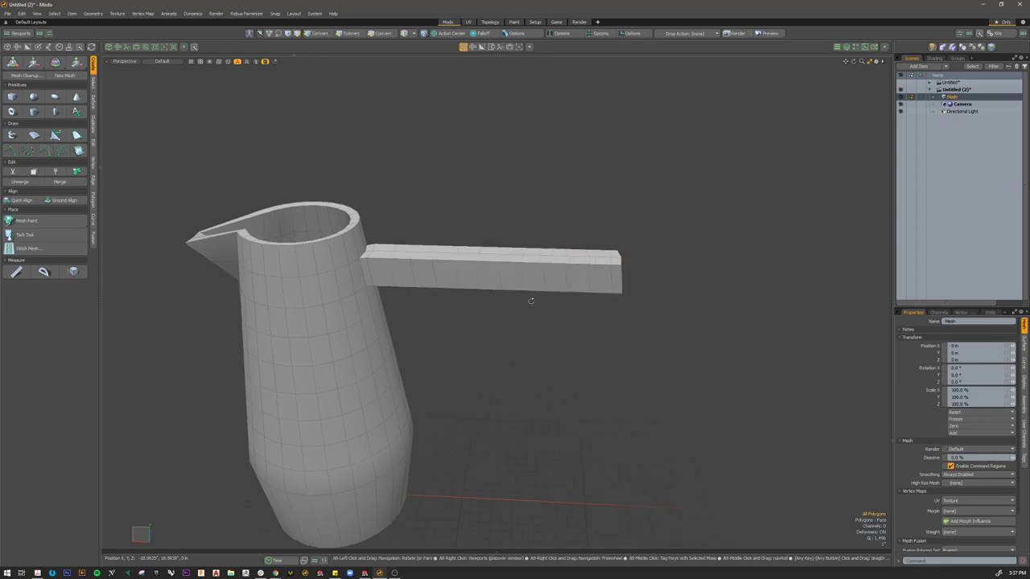
Step: Select the two end polygons of the handle and grow the selection along its length towards the body
left_click_drag(533, 301, 503, 309, "alt")
left_click(600, 320)
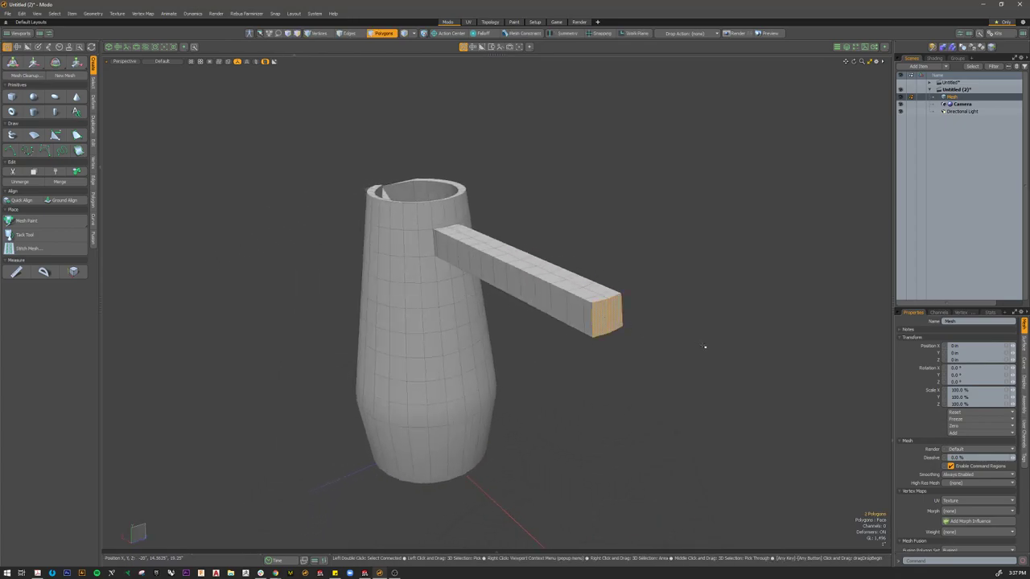
scroll(639, 363, "up", 3)
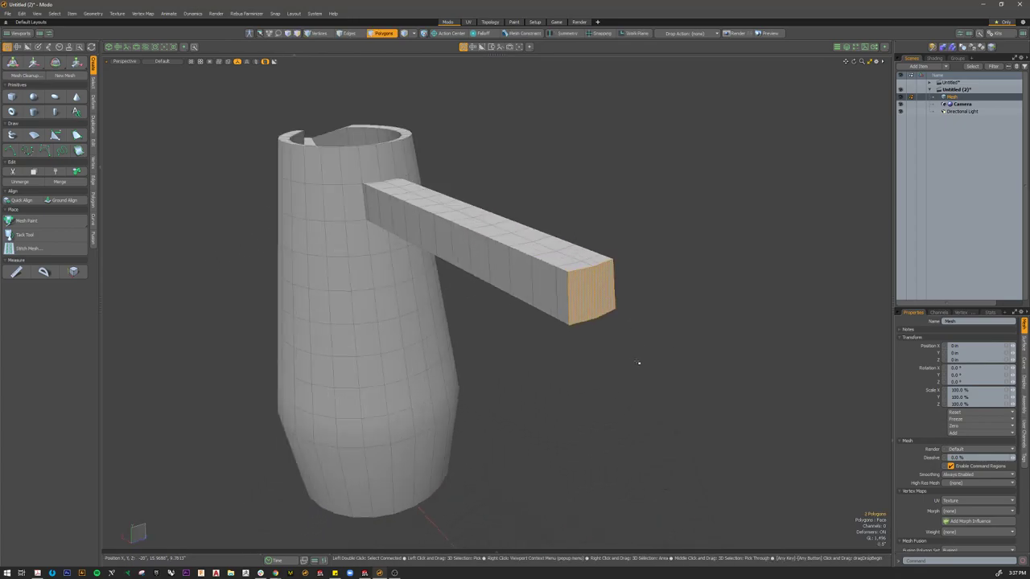
key("shift")
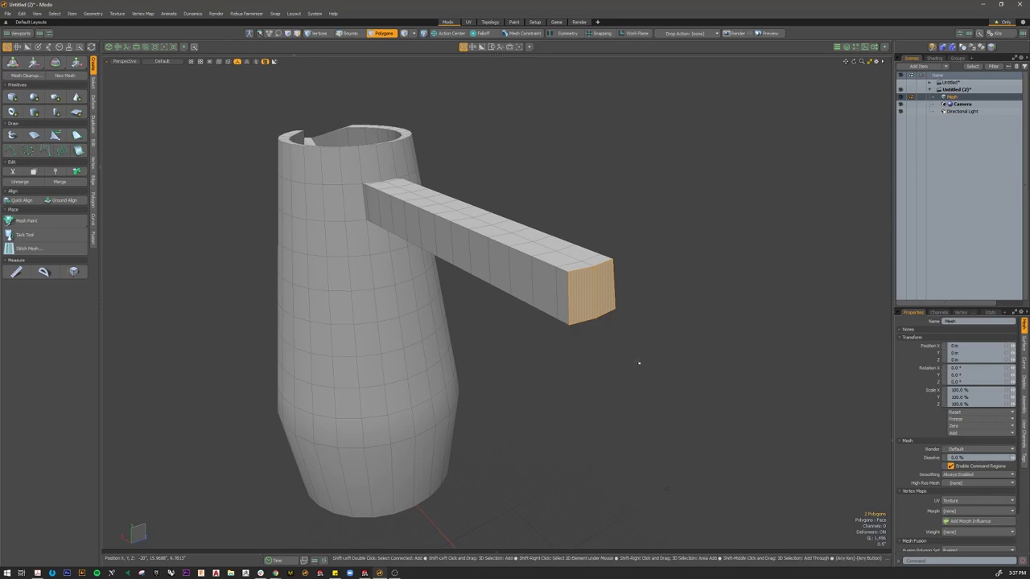
key("shift+Up")
key("shift+Up")
key("shift+Up")
key("shift+Up")
key("shift+Up")
key("shift+Up")
key("shift+Up")
key("shift+Up")
key("shift+Up")
key("shift+Up")
key("shift+Up")
key("shift+Up")
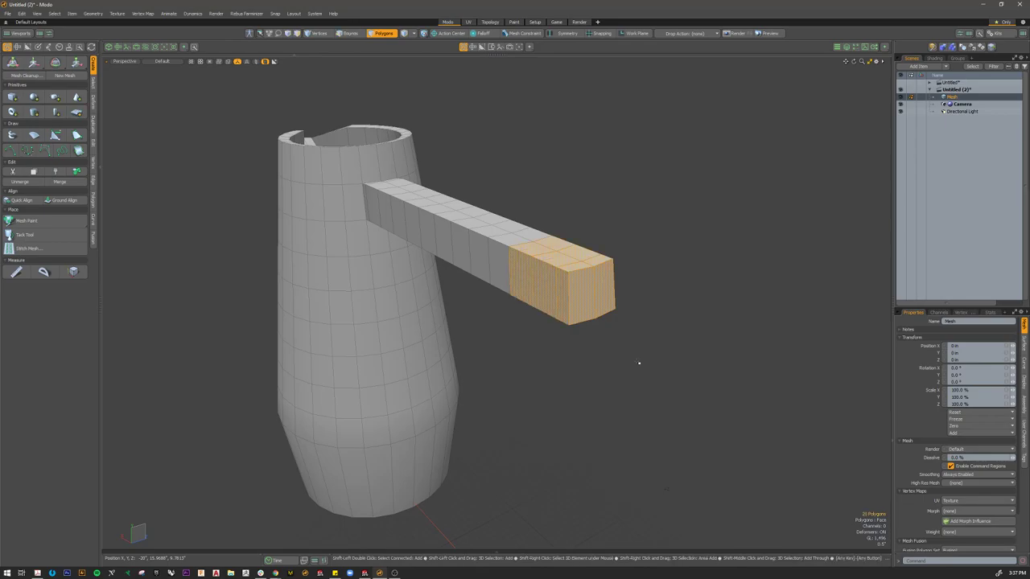
key("shift+Up")
key("shift+Up")
key("shift+Up")
key("shift+Up")
key("shift+Up")
key("shift+Up")
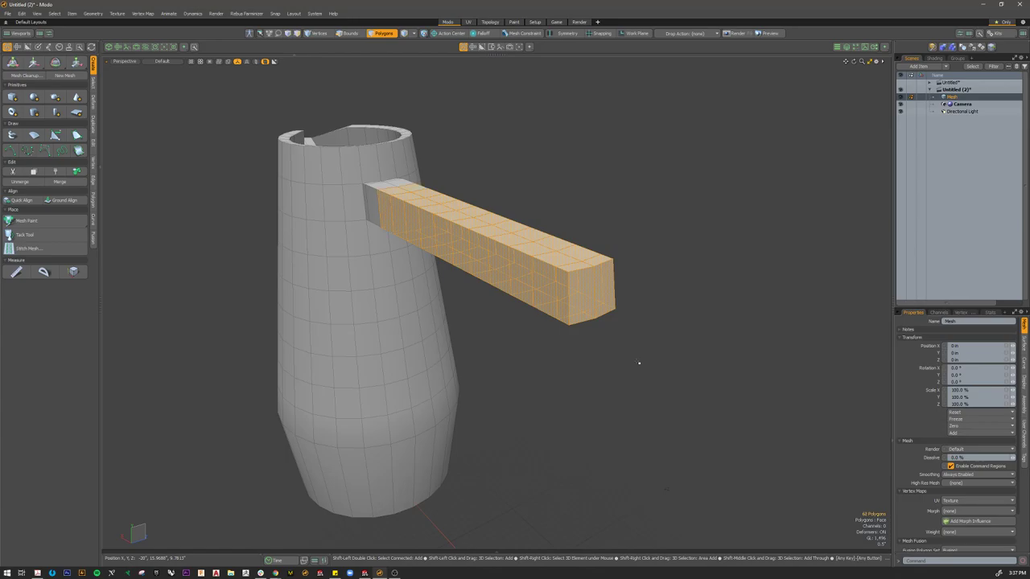
Step: Shrink and regrow the polygon selection along the handle several times, and clear it
key("shift+Down")
key("shift+Down")
key("shift+Down")
key("shift+Down")
key("shift+Down")
key("shift+Down")
key("shift+Down")
key("shift+Down")
key("shift+Down")
key("shift+Down")
key("shift+Down")
key("shift+Down")
key("shift+Down")
key("shift+Up")
key("shift+Up")
key("shift+Up")
key("shift+Up")
key("shift+Up")
key("shift+Up")
key("shift+Up")
key("shift+Up")
key("shift+Up")
key("shift+Up")
key("shift+Down")
key("shift+Down")
key("shift+Down")
key("shift+Down")
key("shift+Down")
key("shift+Down")
key("shift+Down")
key("shift+Down")
key("shift+Down")
key("shift+Down")
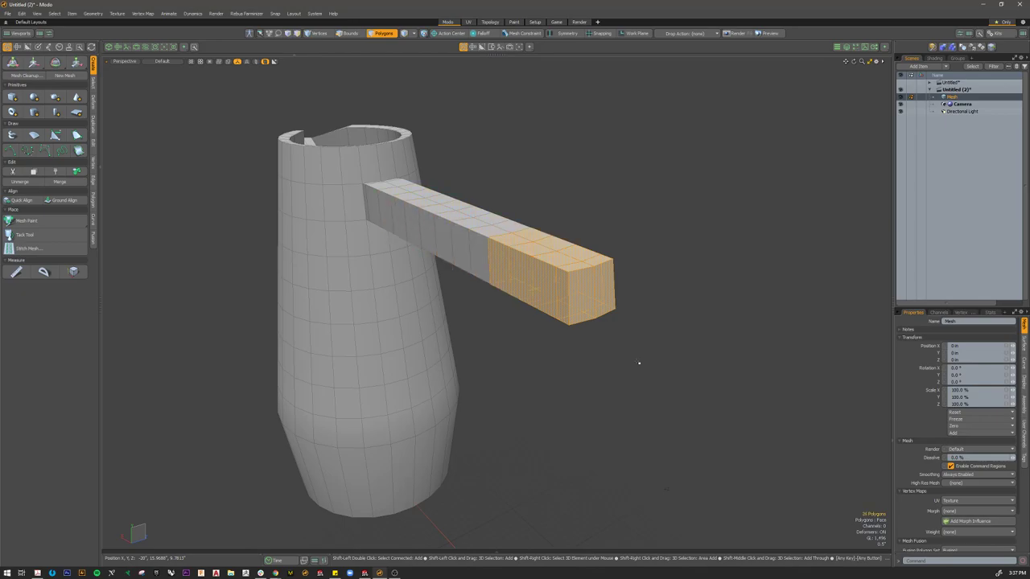
key("shift+Down")
key("shift+Down")
left_click(637, 362)
Step: Select the handle's end polygons and grow the selection over the handle, stopping at the short segment next to the body
left_click(592, 306)
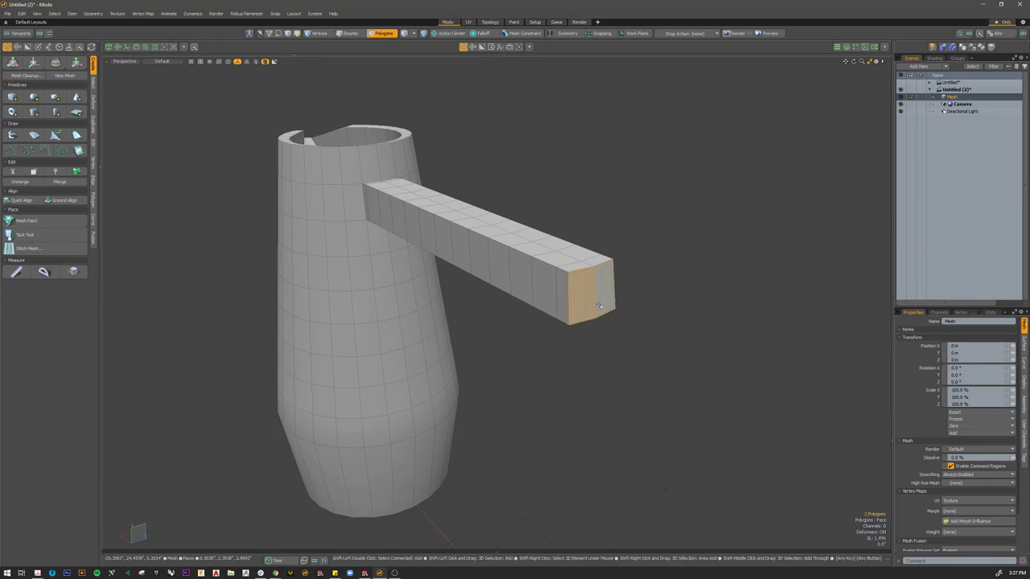
key("shift+Up")
key("shift+Up")
key("shift+Up")
key("shift+Up")
key("shift+Up")
key("shift+Up")
key("shift+Up")
key("shift+Up")
key("shift+Up")
key("shift+Up")
key("shift+Up")
key("shift+Up")
key("shift+Up")
key("shift+Up")
key("shift+Up")
key("shift+Up")
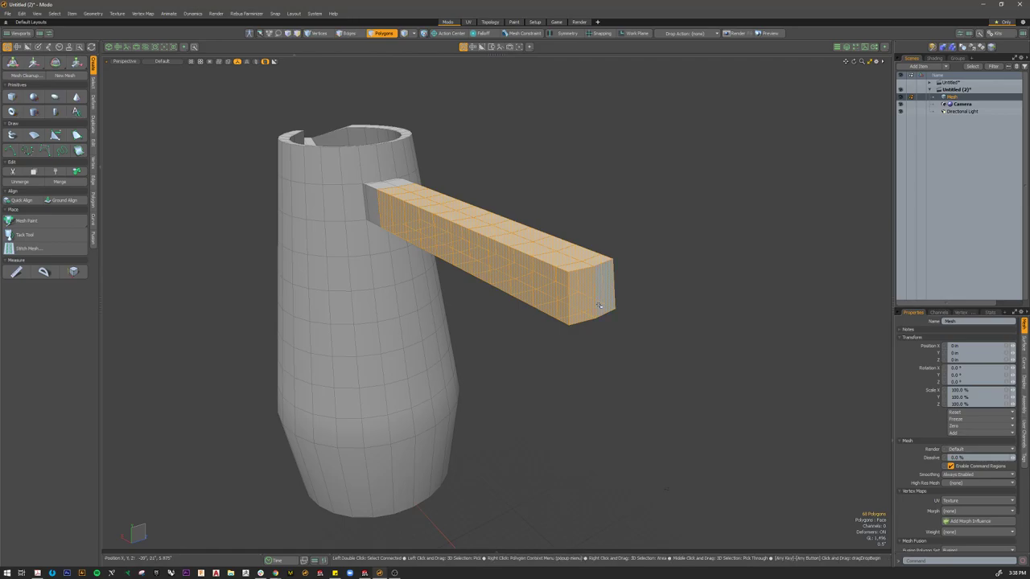
left_click_drag(483, 349, 616, 351, "alt")
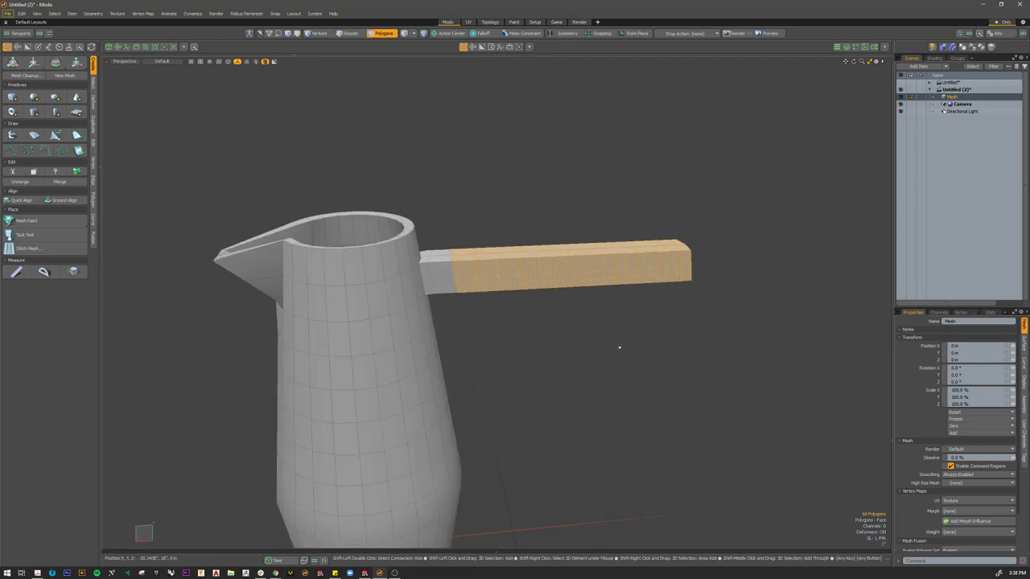
key("shift+Up")
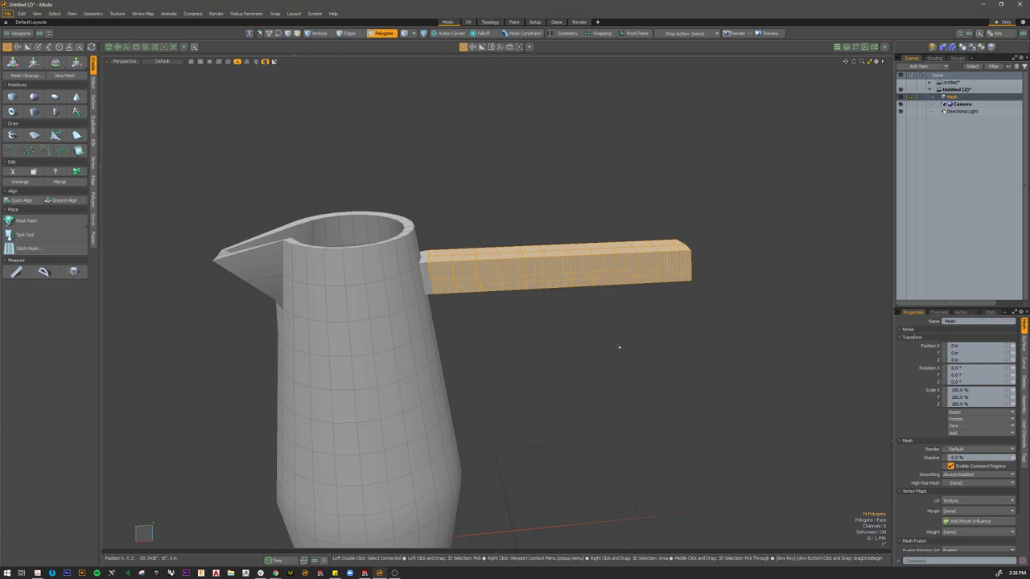
Step: In the front view, bend the handle downward by about -165°, centring the bend below its joint and running the spine along its full length
left_click_drag(579, 375, 571, 359, "alt")
key("ctrl+space")
left_click(593, 374)
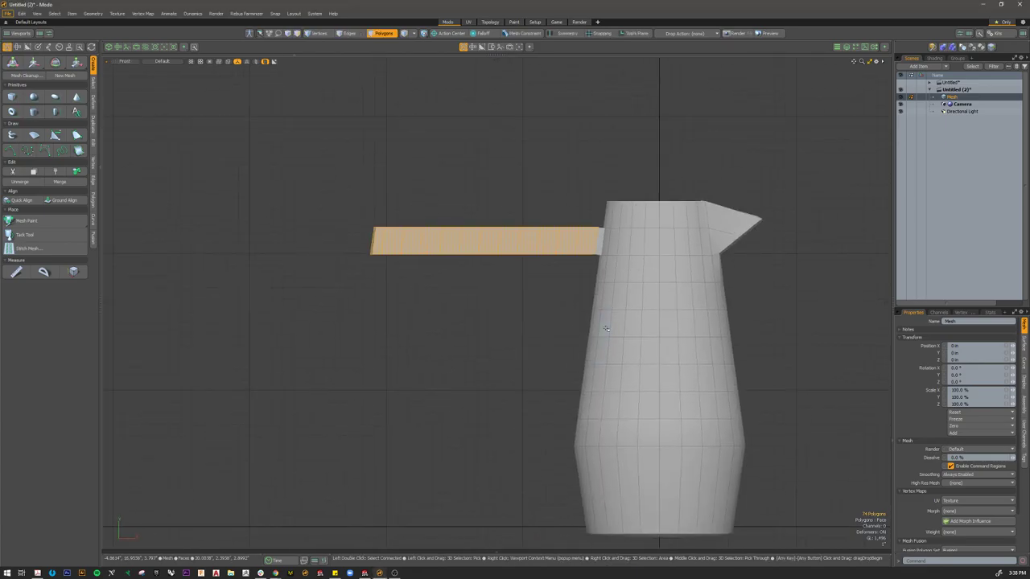
left_click_drag(587, 248, 579, 224, "alt+shift")
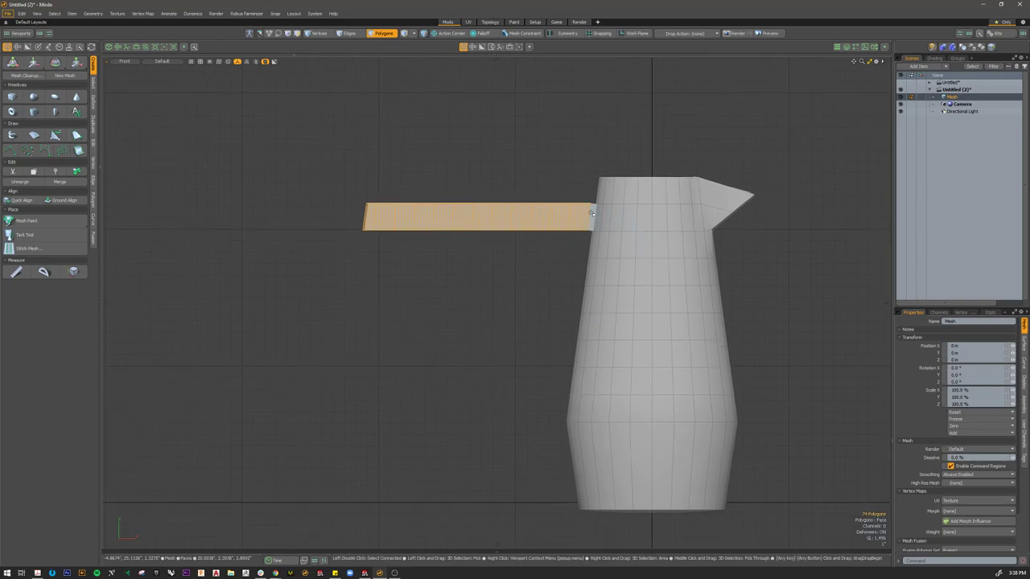
left_click(94, 101)
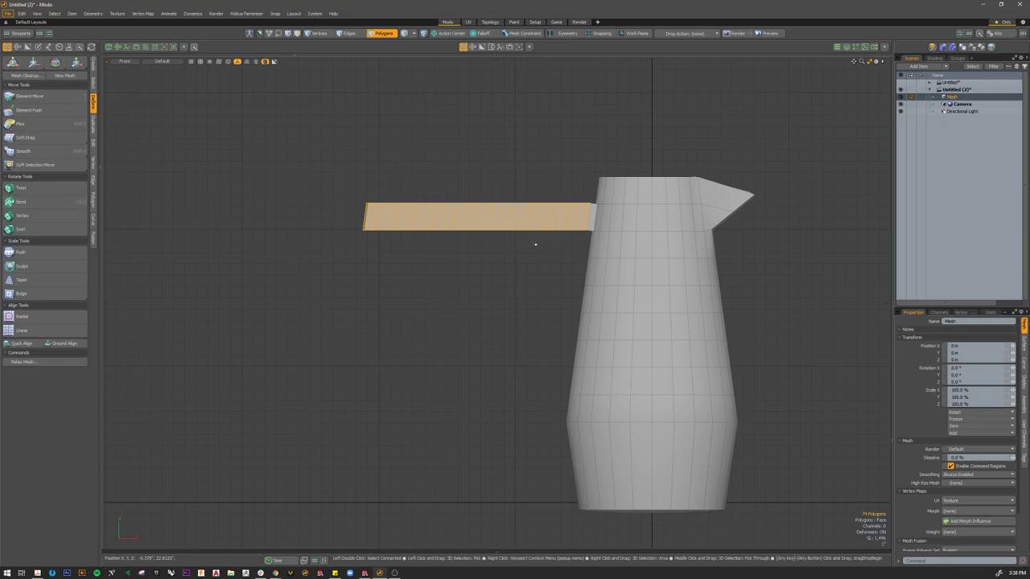
key("ctrl+b")
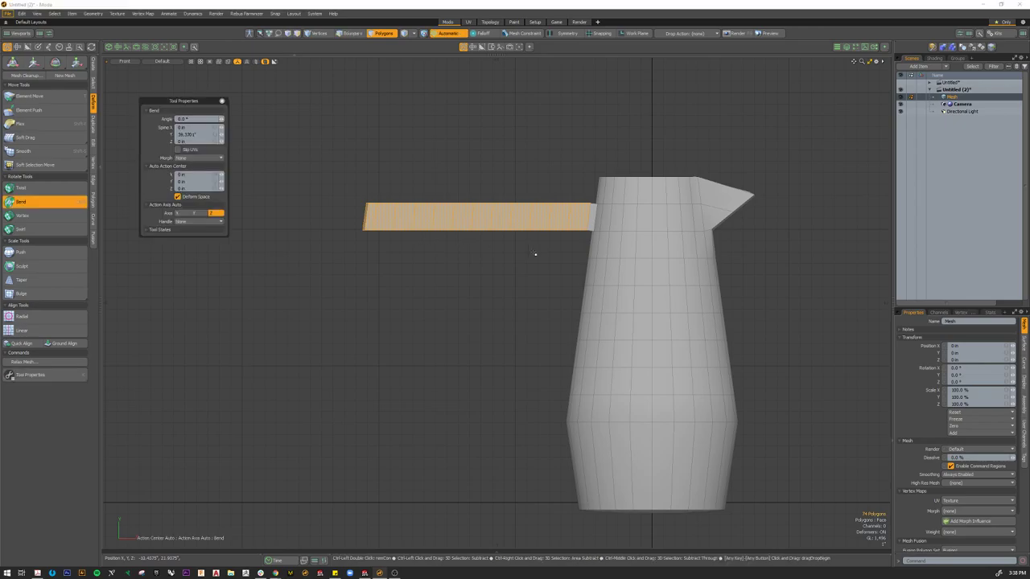
left_click_drag(185, 100, 241, 75)
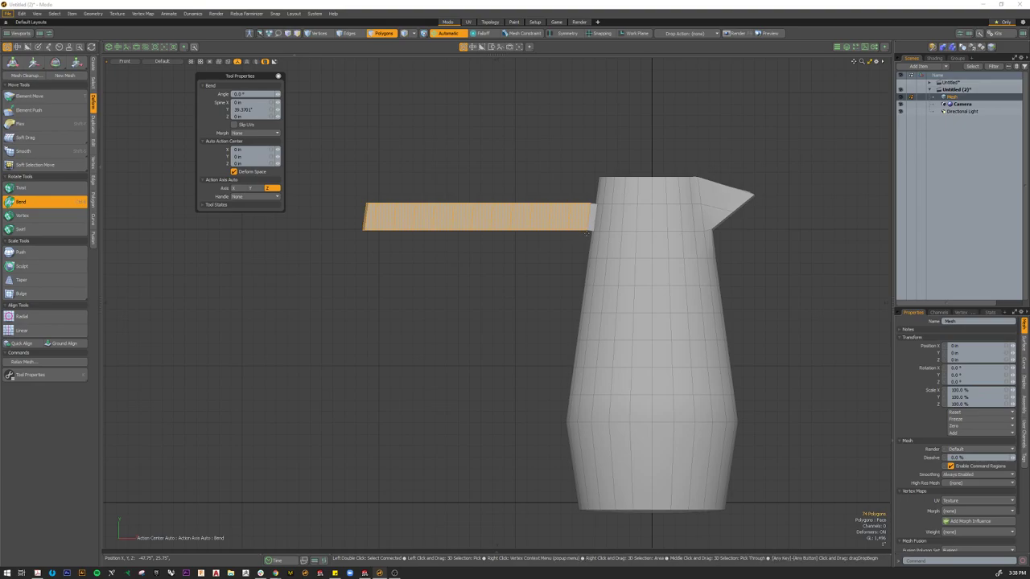
left_click(587, 233)
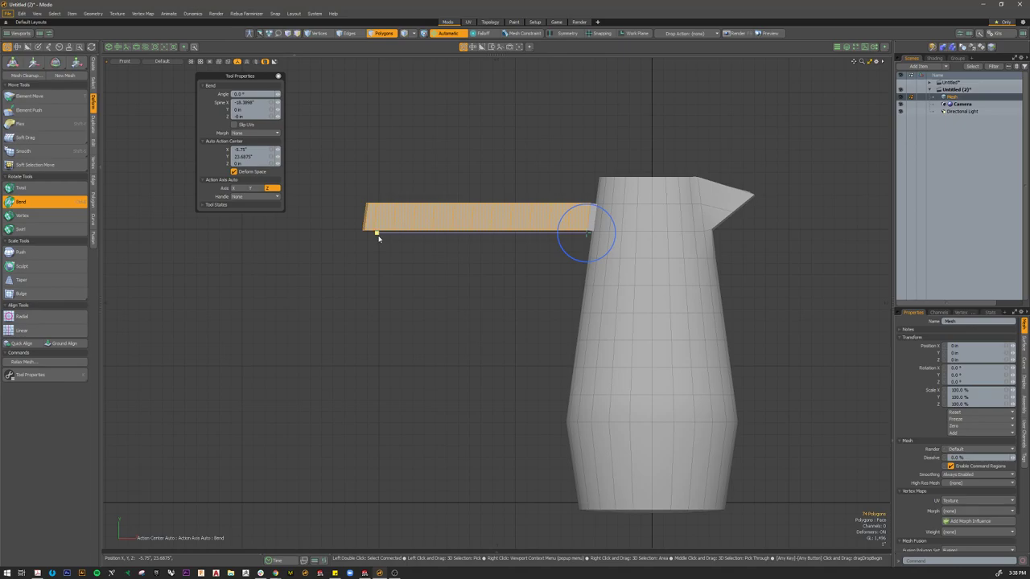
left_click_drag(377, 234, 595, 187)
left_click_drag(571, 242, 357, 233)
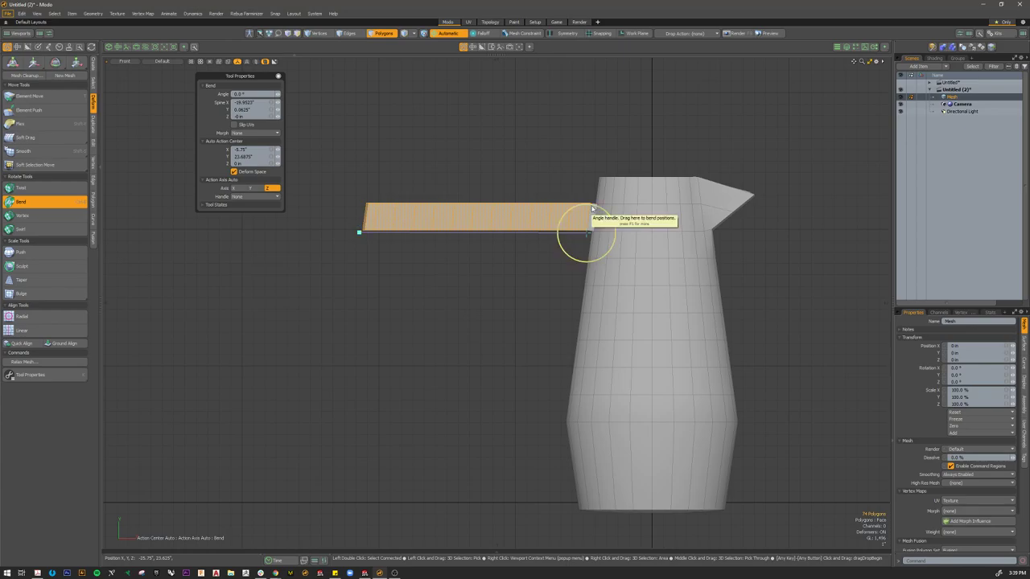
left_click_drag(592, 209, 556, 405)
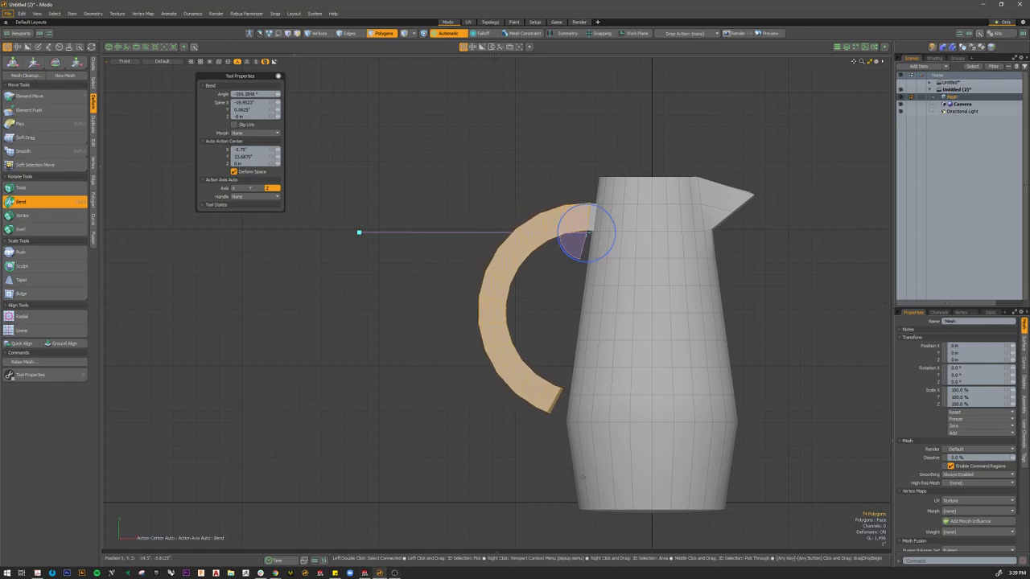
Step: Try raising the handle's bend centre to its mid-height and shortening the bend spine, testing bend angles up to about -81°
mouse_move(585, 234)
left_mouse_down()
mouse_move(591, 185)
mouse_move(507, 169)
mouse_move(427, 225)
mouse_move(424, 239)
mouse_move(448, 287)
mouse_move(506, 308)
mouse_move(558, 319)
mouse_move(624, 308)
mouse_move(660, 276)
mouse_move(576, 304)
mouse_move(552, 247)
mouse_move(581, 220)
mouse_move(591, 190)
mouse_move(543, 249)
mouse_move(585, 212)
mouse_move(585, 221)
left_mouse_up()
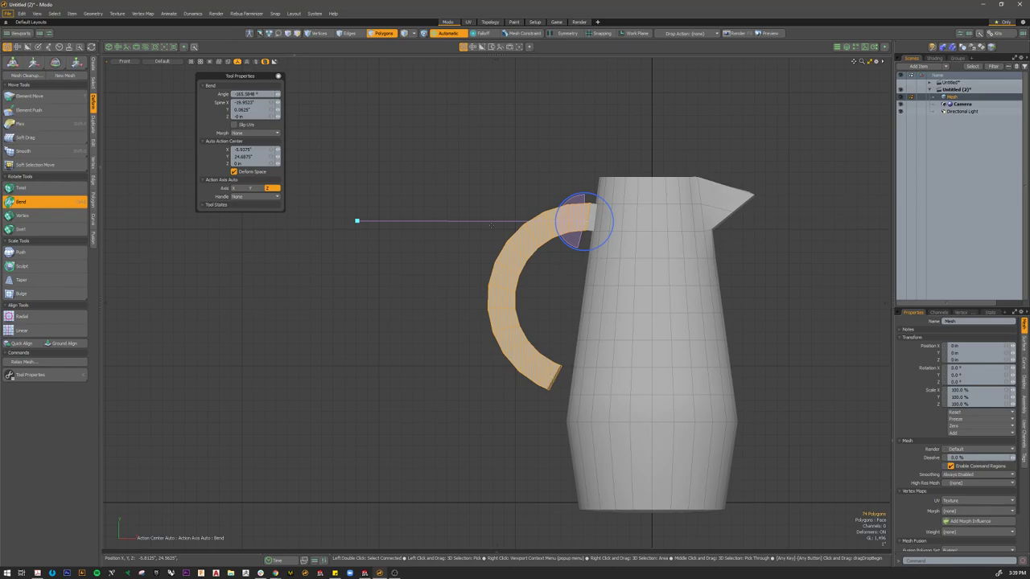
left_click_drag(357, 222, 489, 224)
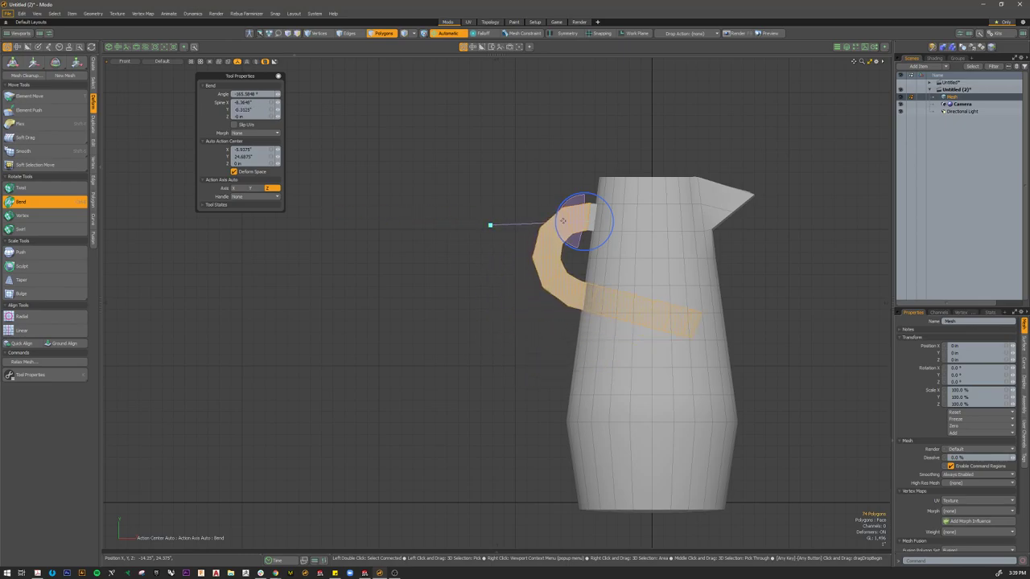
left_click_drag(556, 221, 586, 198)
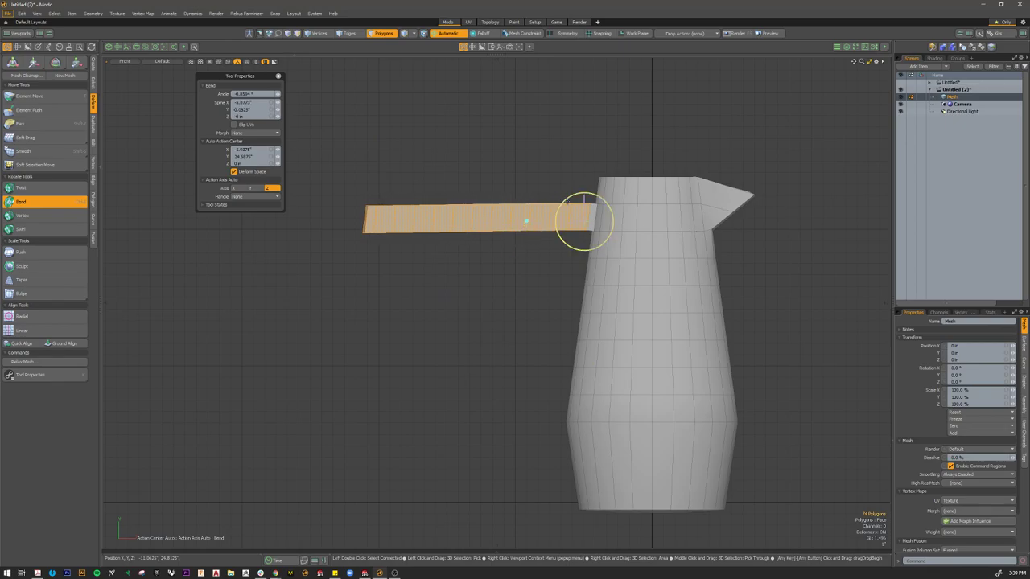
mouse_move(566, 206)
left_mouse_down()
mouse_move(576, 200)
mouse_move(567, 205)
left_mouse_up()
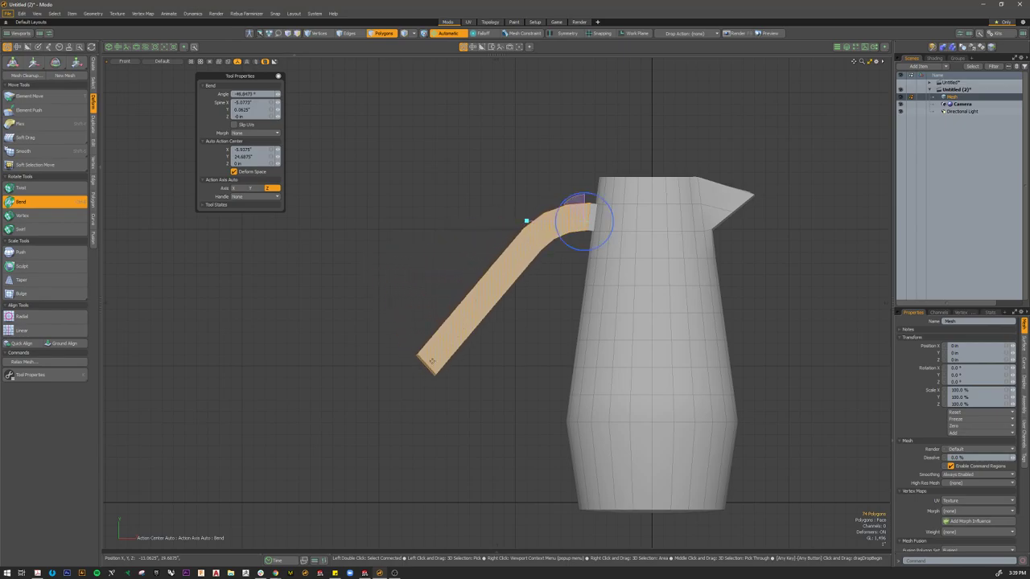
left_click_drag(543, 221, 558, 252)
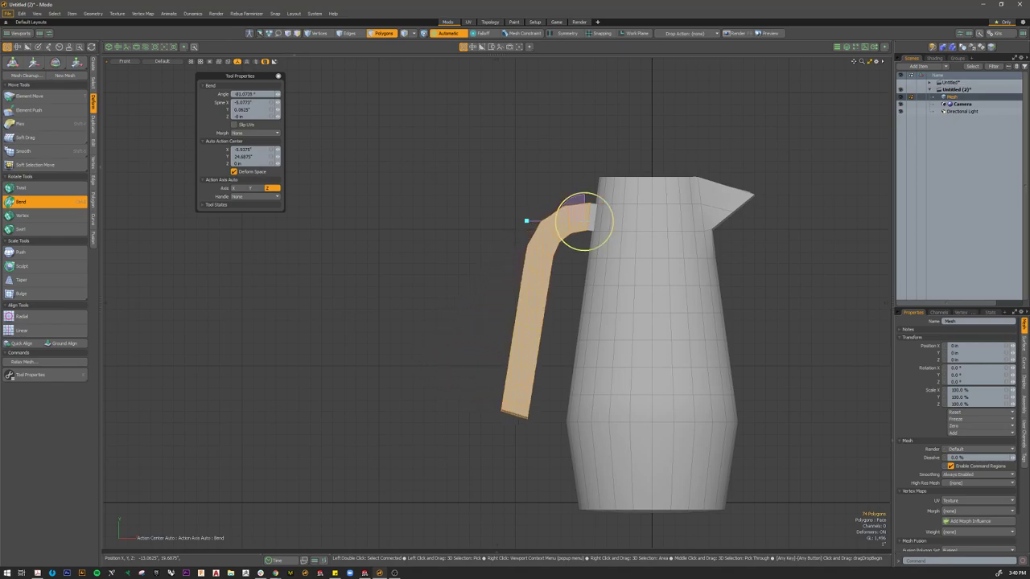
Step: Extend the bend spine to the handle's full length, bend the handle by about -161°, and finish the Bend with nothing selected
left_click_drag(590, 253, 553, 213)
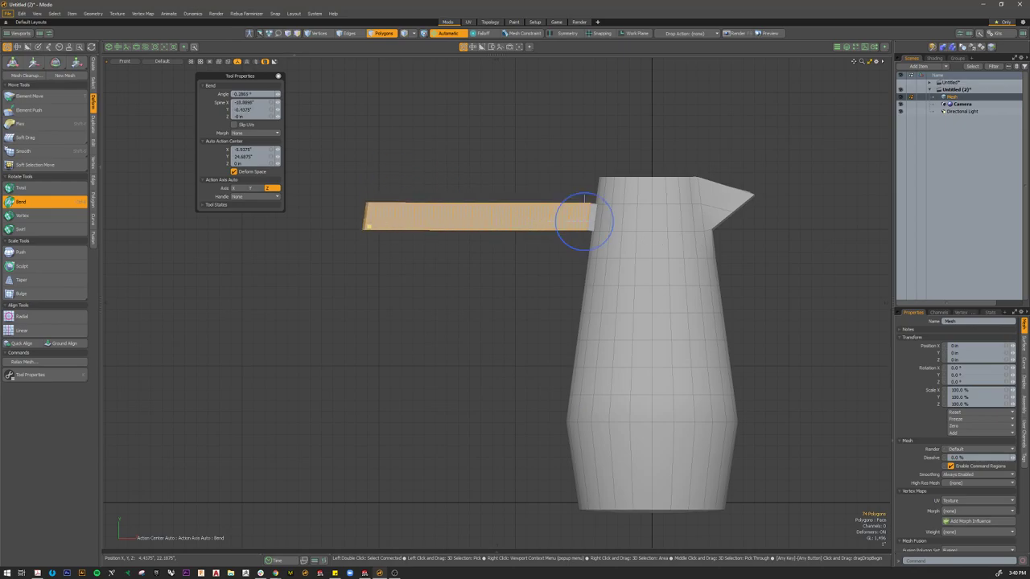
left_click_drag(581, 197, 585, 222)
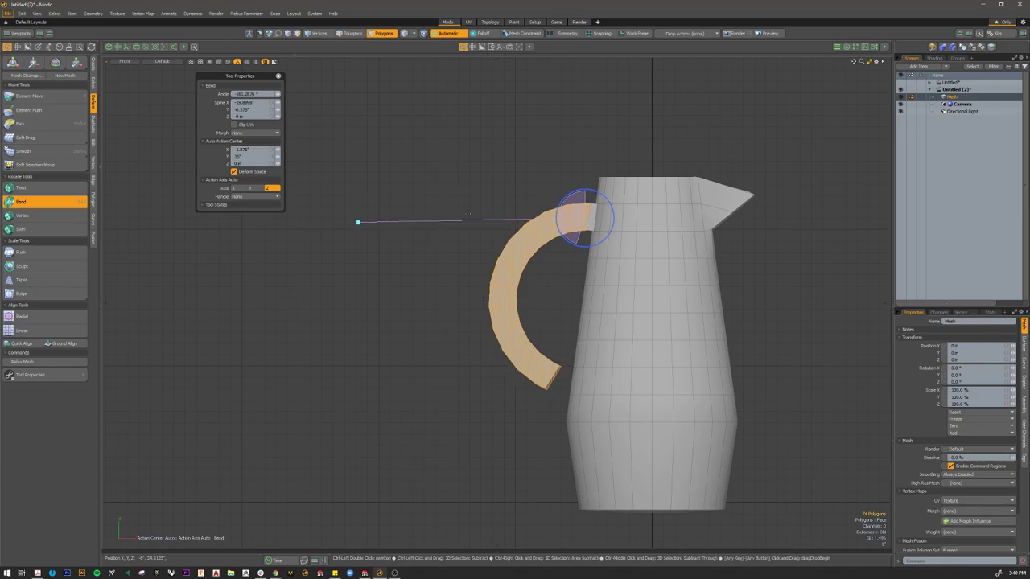
key("ctrl+space")
left_click(468, 237)
left_click_drag(483, 242, 416, 157, "alt")
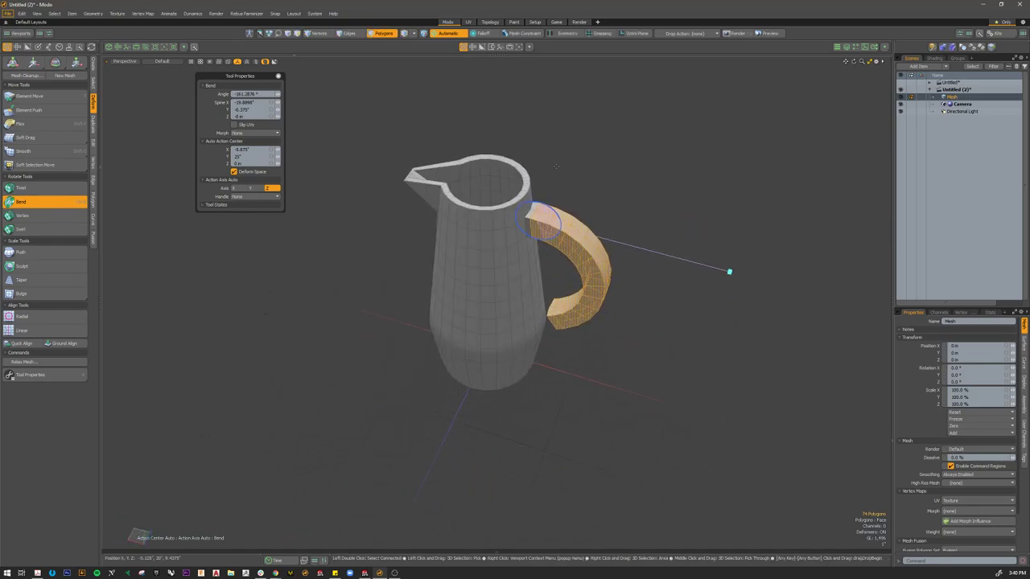
left_click_drag(675, 286, 640, 265, "alt")
left_click_drag(555, 221, 535, 217)
left_click_drag(628, 269, 654, 272, "alt")
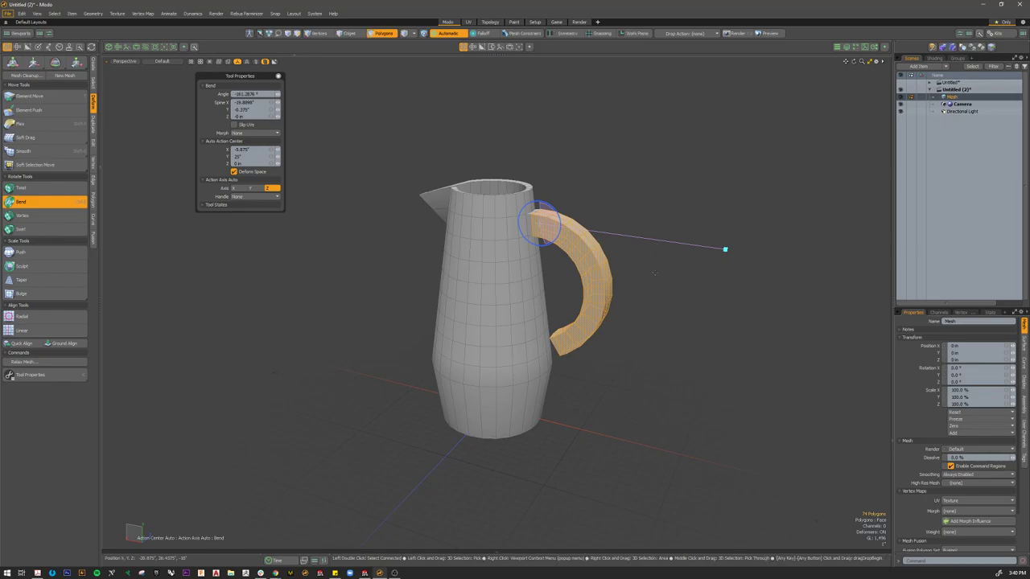
key("space")
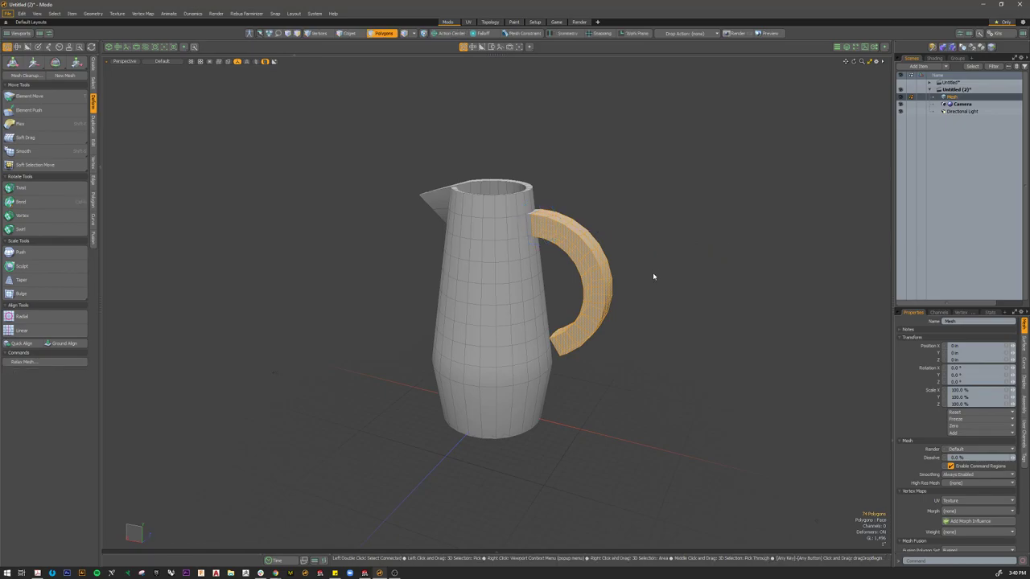
left_click(655, 266)
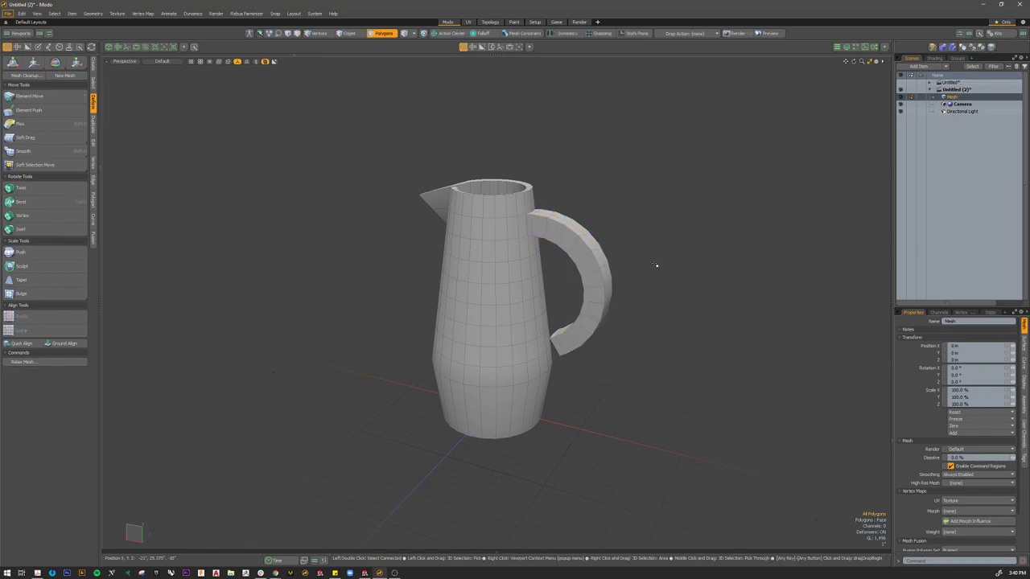
Step: Turn on subdivision smoothing and examine the curved handle and the gap between its free end and the body
left_click_drag(661, 256, 689, 278, "alt")
key("Tab")
key("3")
scroll(547, 324, "up", 4)
left_click_drag(547, 321, 558, 296, "alt")
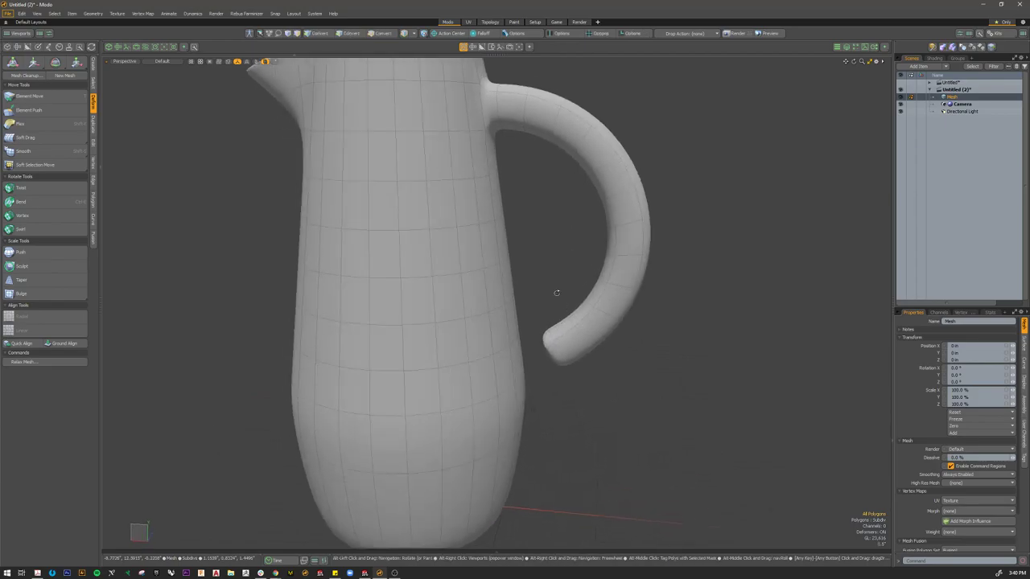
scroll(558, 296, "down", 3)
scroll(555, 342, "up", 6)
scroll(547, 353, "down", 2)
key("3")
scroll(609, 306, "down", 5)
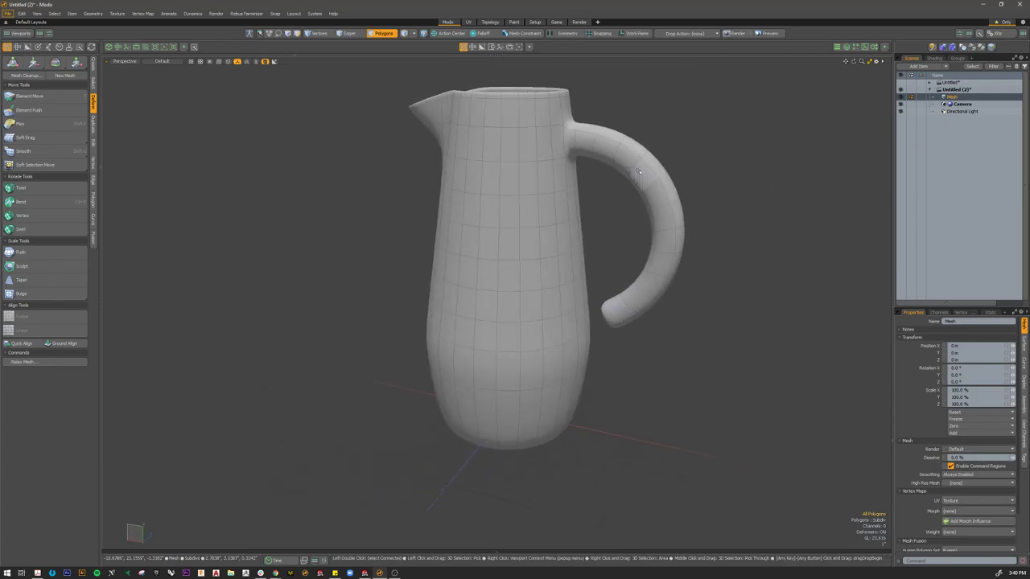
Step: Select the two polygons on the handle's free end and the two facing polygons on the pitcher body
left_click_drag(596, 313, 466, 313, "alt")
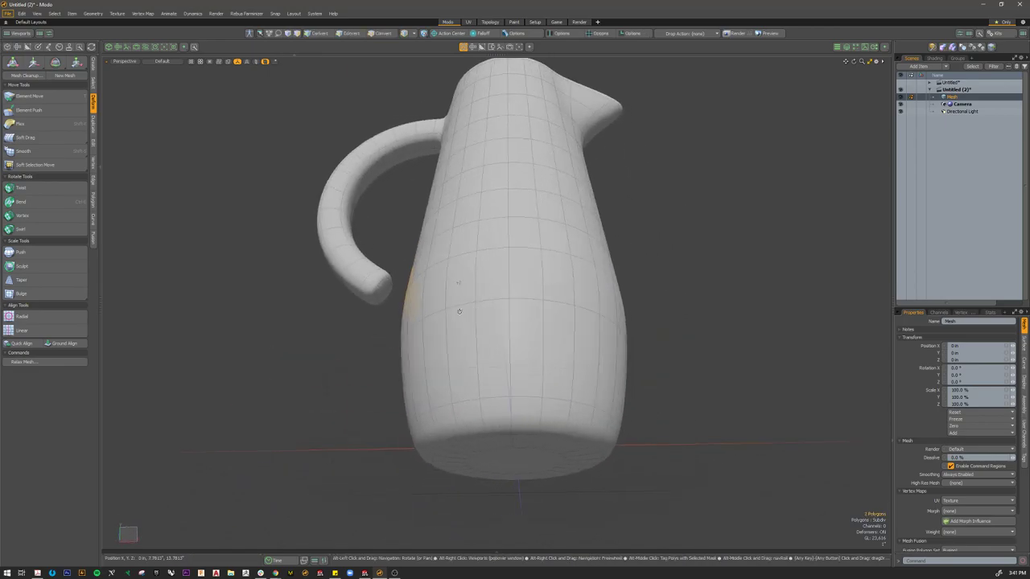
scroll(377, 299, "up", 4)
scroll(403, 289, "down", 6)
left_click_drag(402, 289, 556, 334, "alt")
scroll(478, 301, "down", 3)
key("3")
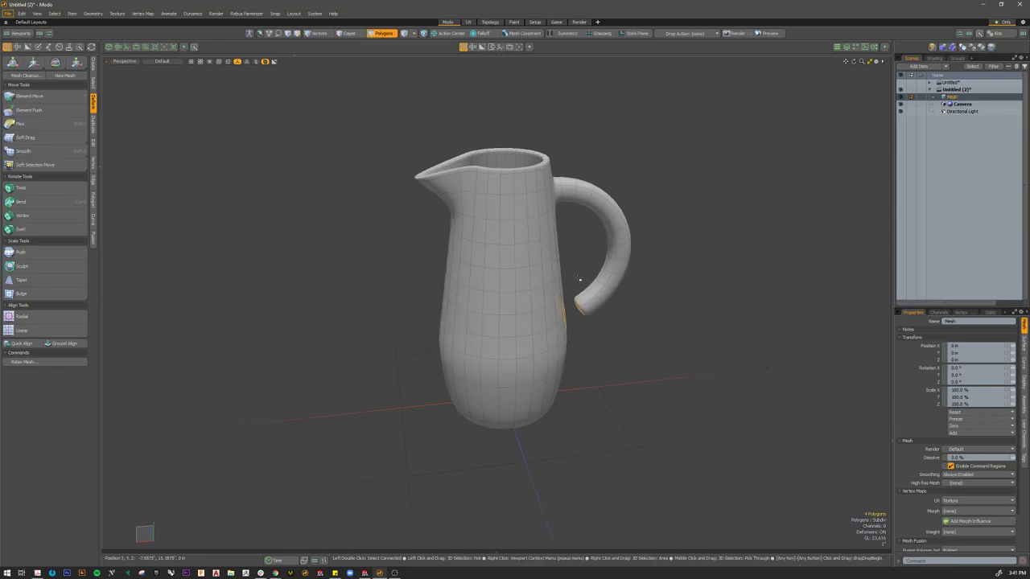
Step: Bridge the selected polygons with 0 segments in Curve mode to join the handle's lower end to the body
left_click(93, 203)
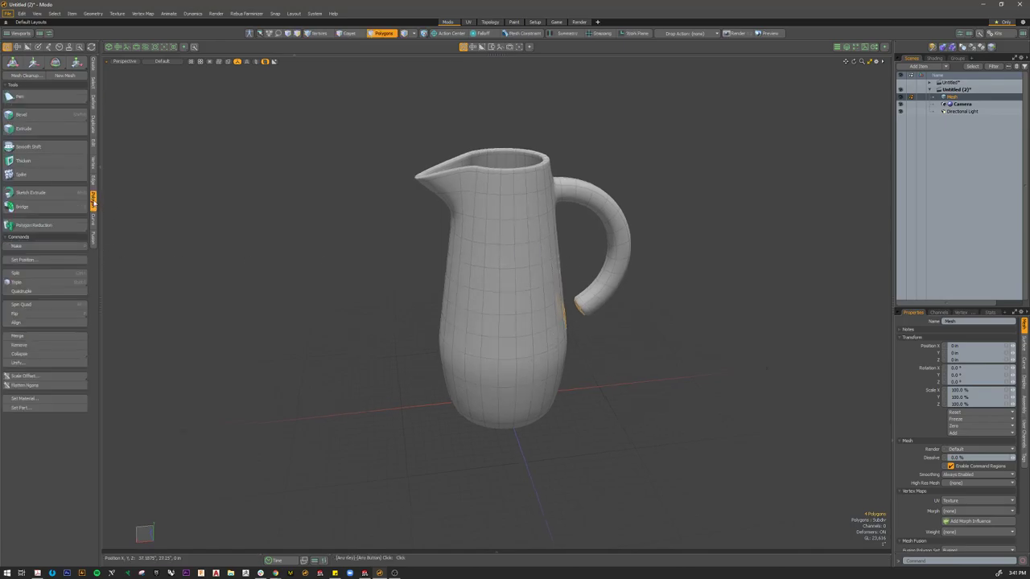
left_click(44, 210)
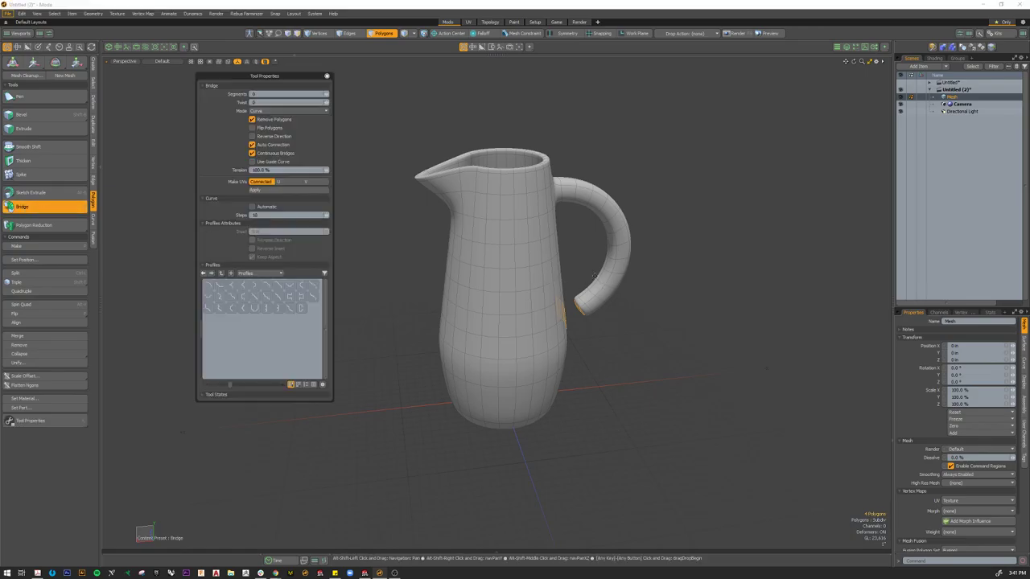
left_click_drag(386, 241, 449, 232, "alt+shift")
left_click_drag(680, 305, 662, 318, "alt")
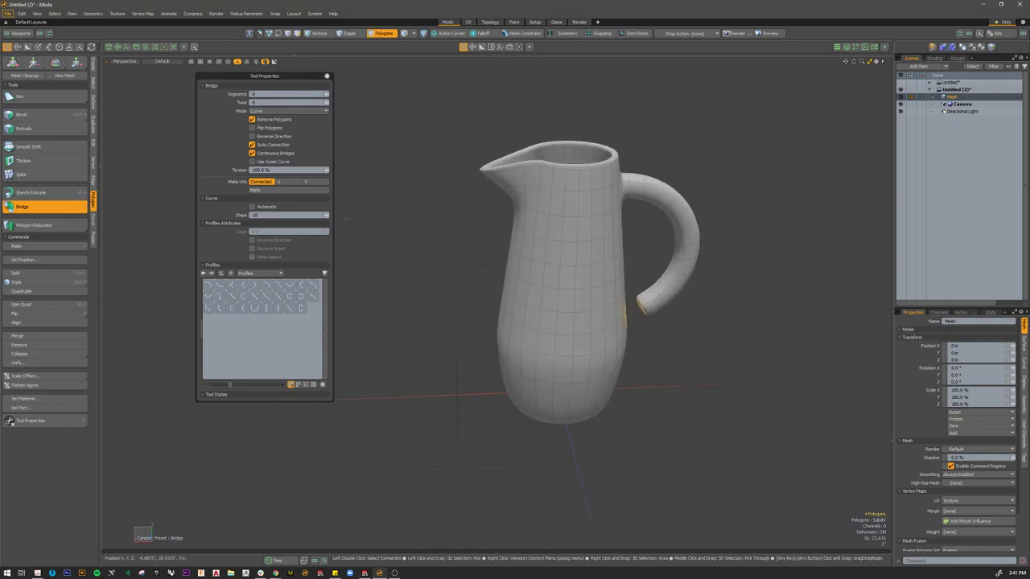
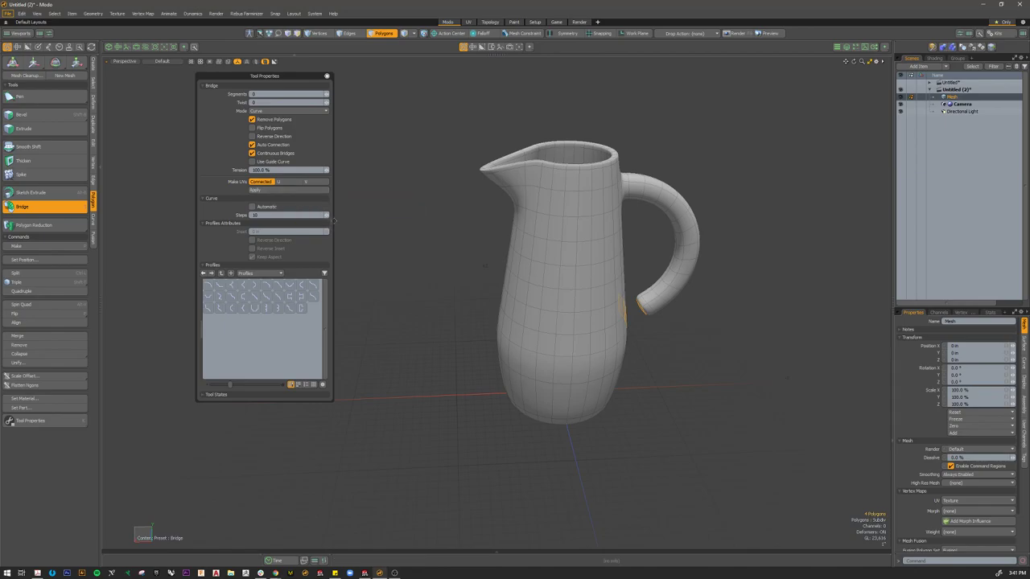
scroll(646, 271, "up", 2)
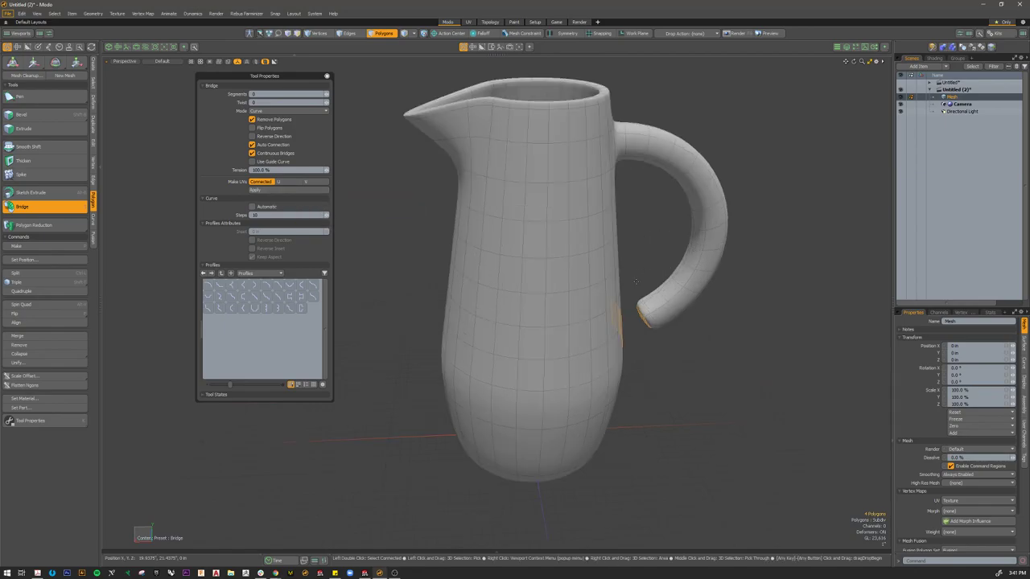
left_click_drag(750, 328, 646, 308, "alt")
scroll(586, 296, "down", 3)
scroll(580, 334, "up", 3)
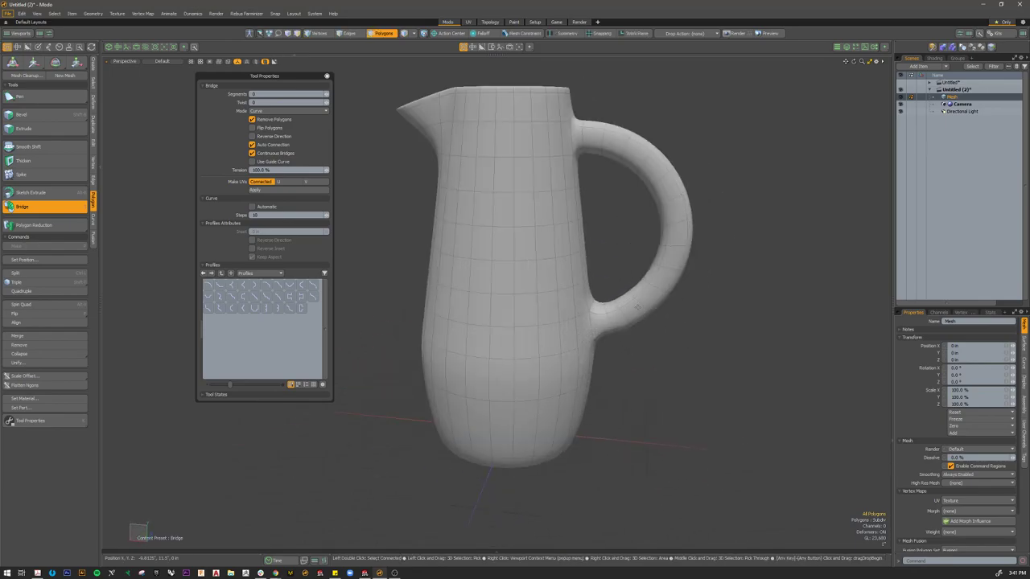
scroll(641, 286, "down", 3)
mouse_move(650, 320)
left_mouse_down("alt")
mouse_move(716, 321)
mouse_move(673, 322)
mouse_move(651, 339)
left_mouse_up("alt")
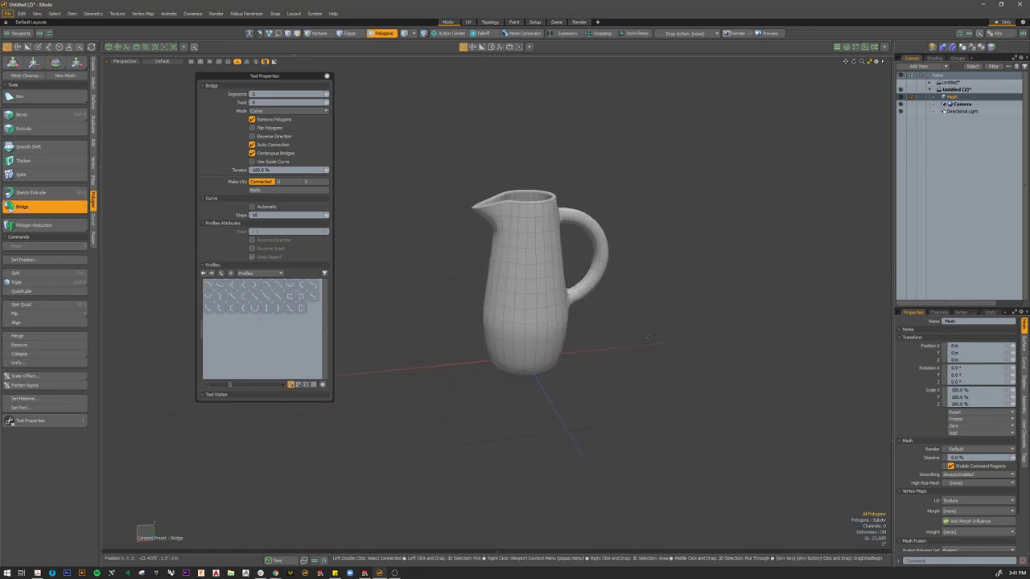
key("space")
Step: Compare the pitcher with subdivision smoothing on and off, and examine the bridged handle joint
left_click_drag(308, 259, 391, 299, "alt")
scroll(568, 276, "up", 3)
scroll(568, 276, "up", 2)
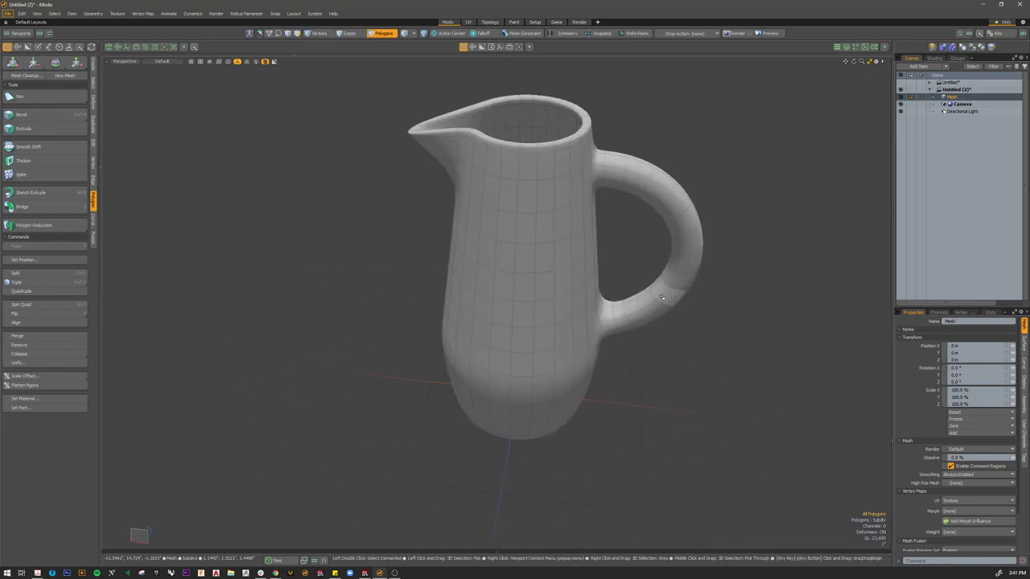
key("Tab")
key("Tab")
key("Tab")
key("Tab")
scroll(695, 393, "down", 5)
left_click_drag(695, 393, 580, 321, "alt")
scroll(624, 347, "up", 5)
scroll(622, 324, "down", 3)
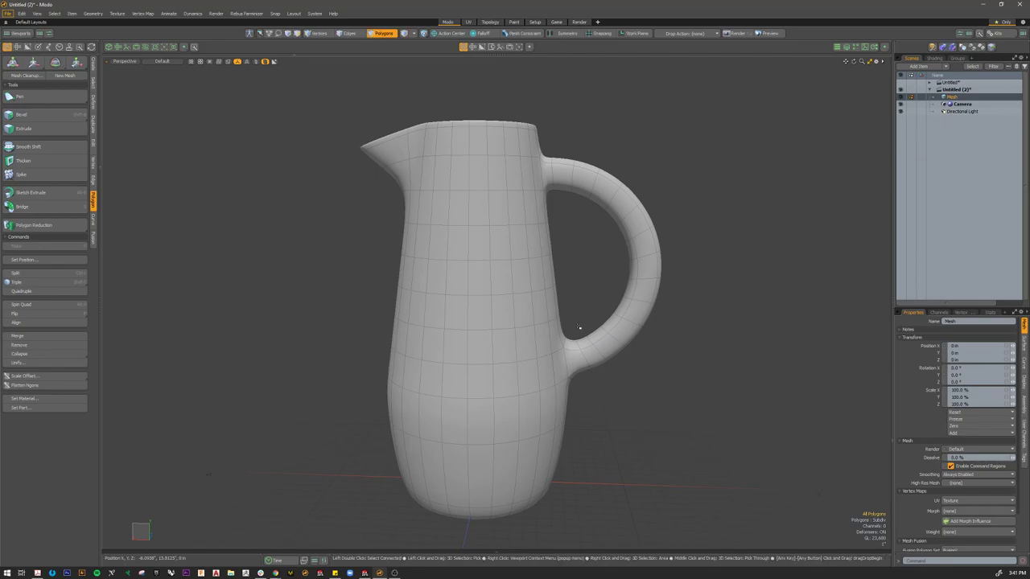
scroll(573, 358, "up", 3)
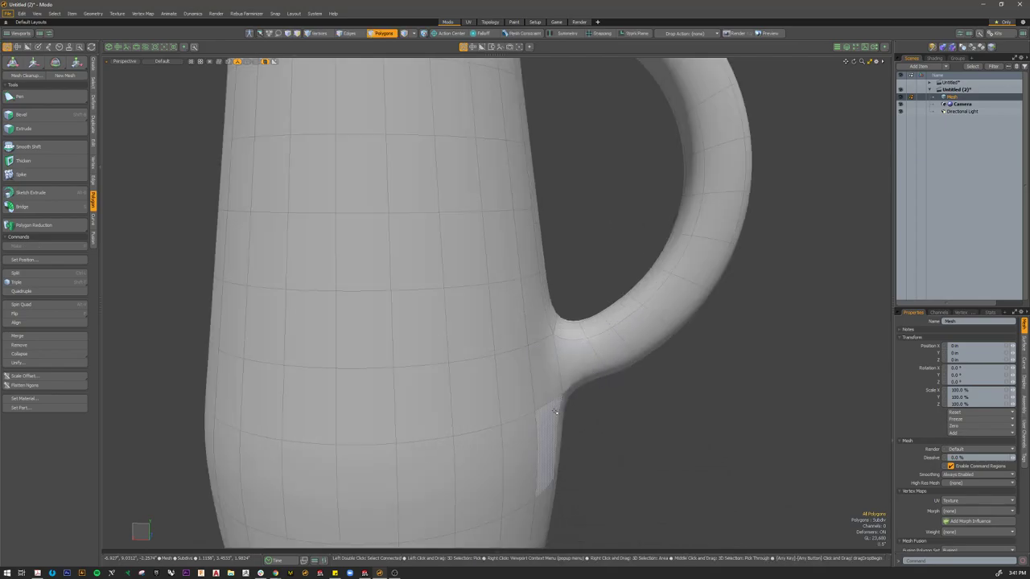
key("a")
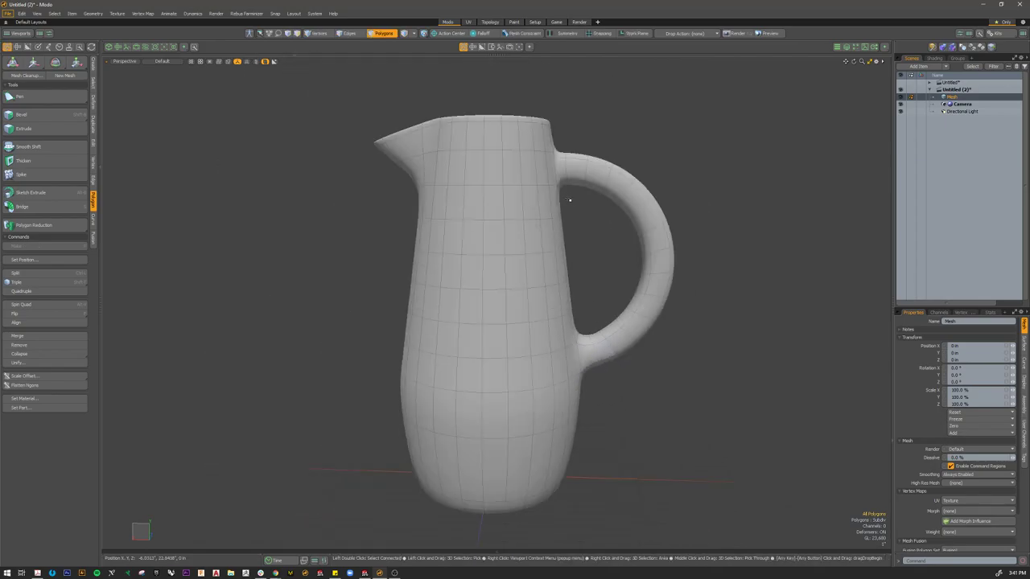
scroll(604, 337, "up", 3)
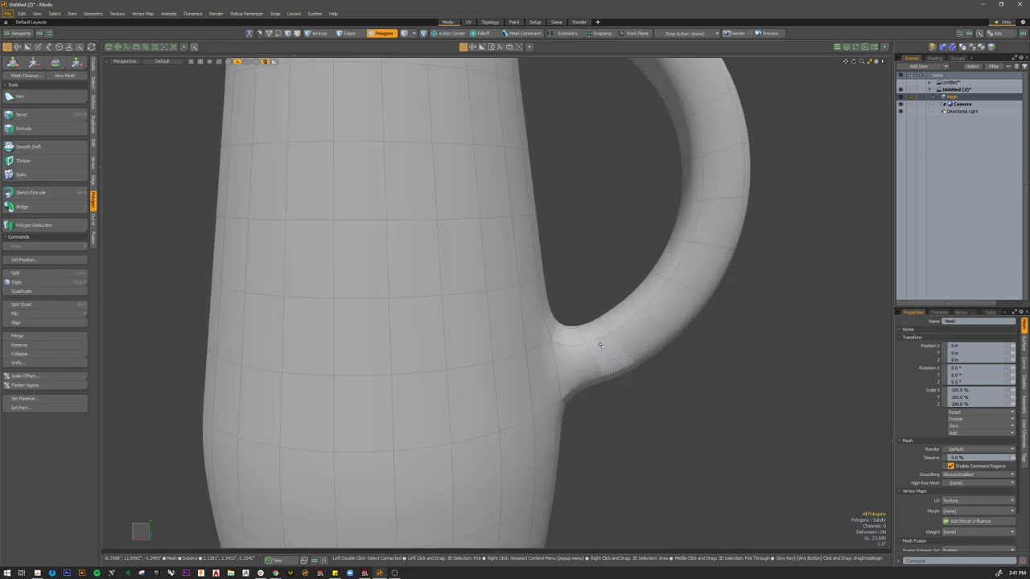
Step: Select the edge loop around the handle nearest its lower joint and remove it
scroll(628, 402, "down", 2)
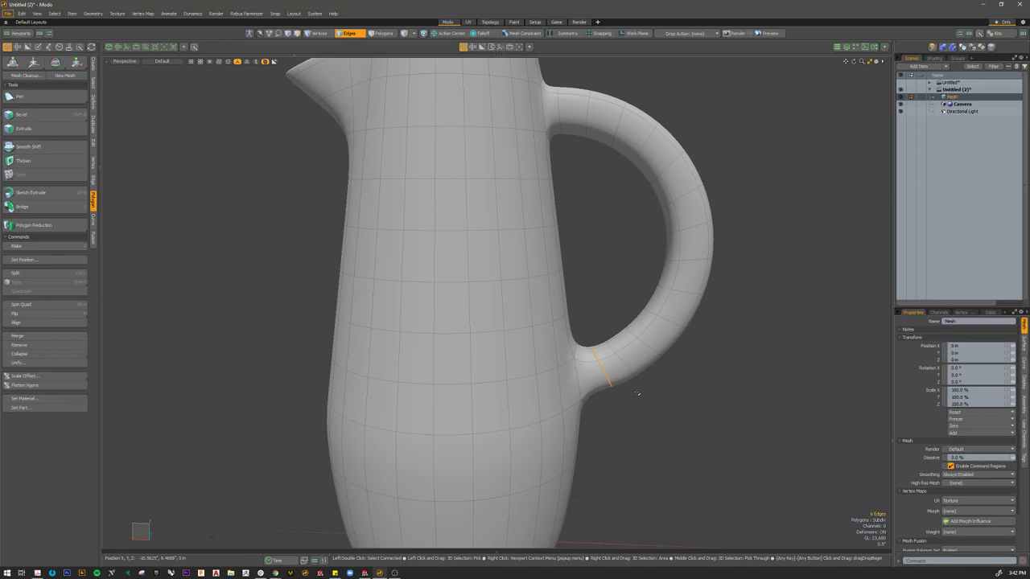
scroll(636, 394, "down", 3)
left_click_drag(631, 390, 602, 345, "alt")
key("2")
left_click_drag(619, 386, 565, 356, "alt")
scroll(579, 416, "up", 5)
key("2")
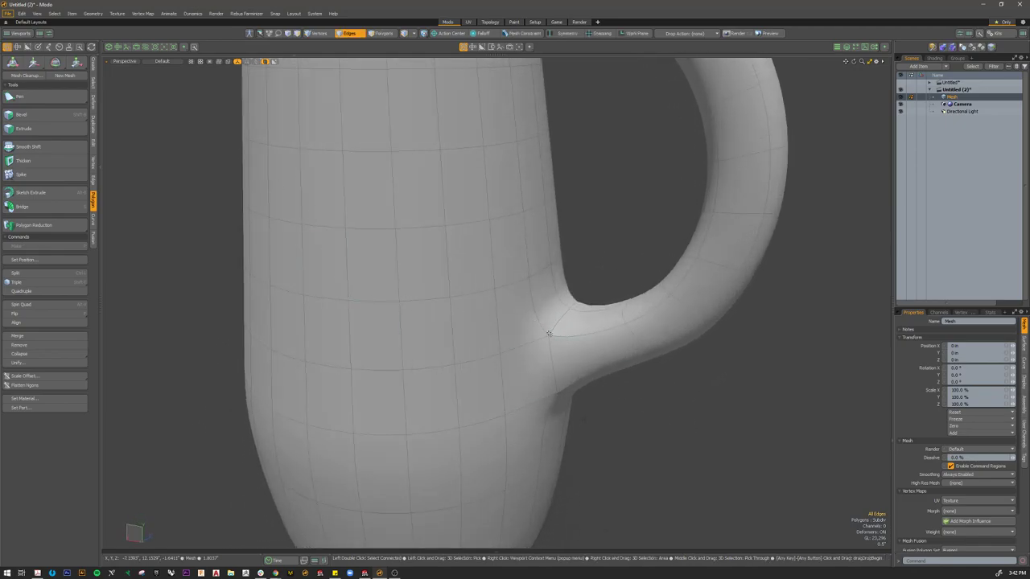
Step: Trace the edges around the handle's lower joint by selecting them, and clear the selection
left_click_drag(620, 374, 507, 370, "alt")
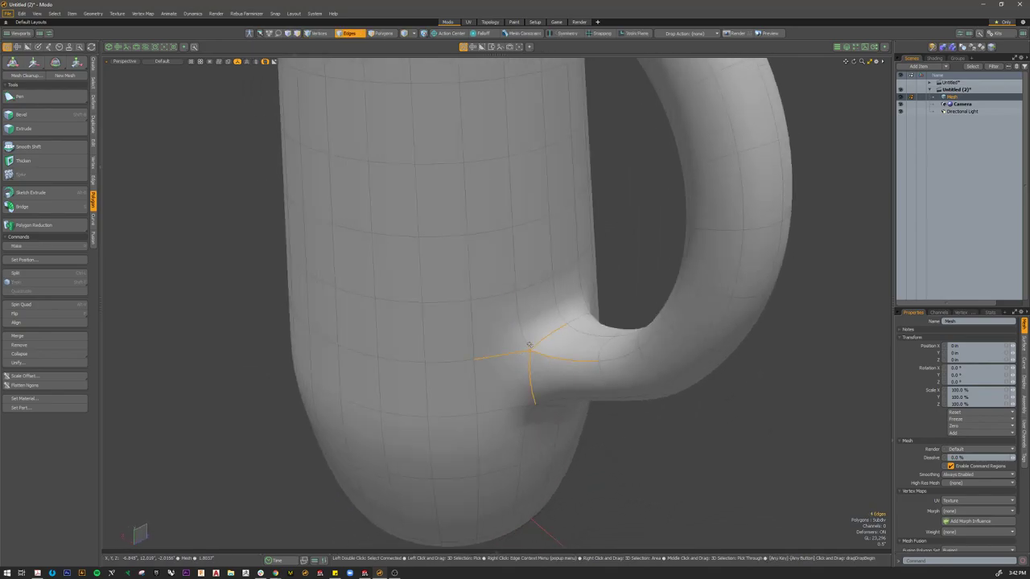
key("a")
left_click_drag(612, 386, 634, 400, "alt")
scroll(577, 379, "up", 3)
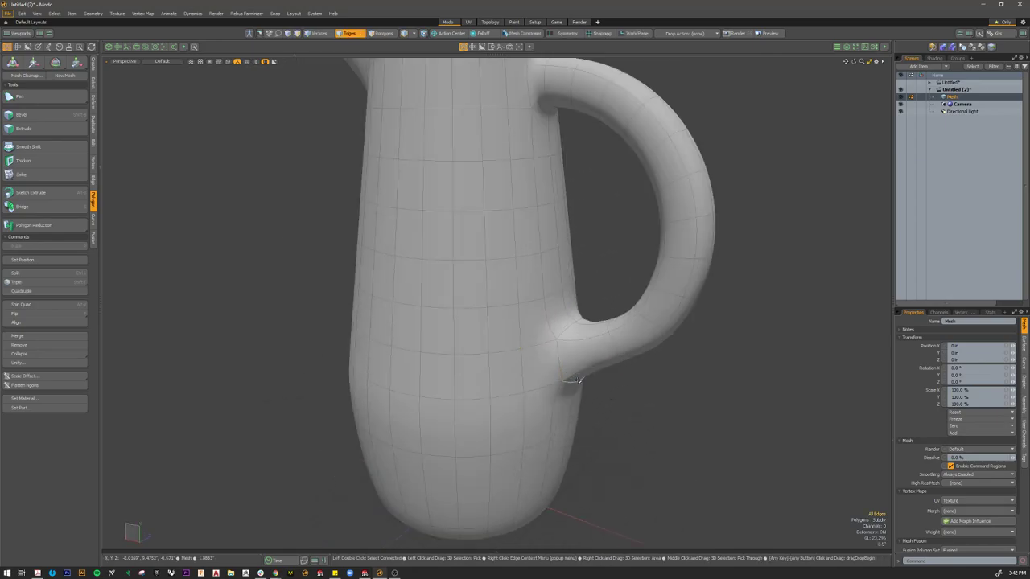
key("shift")
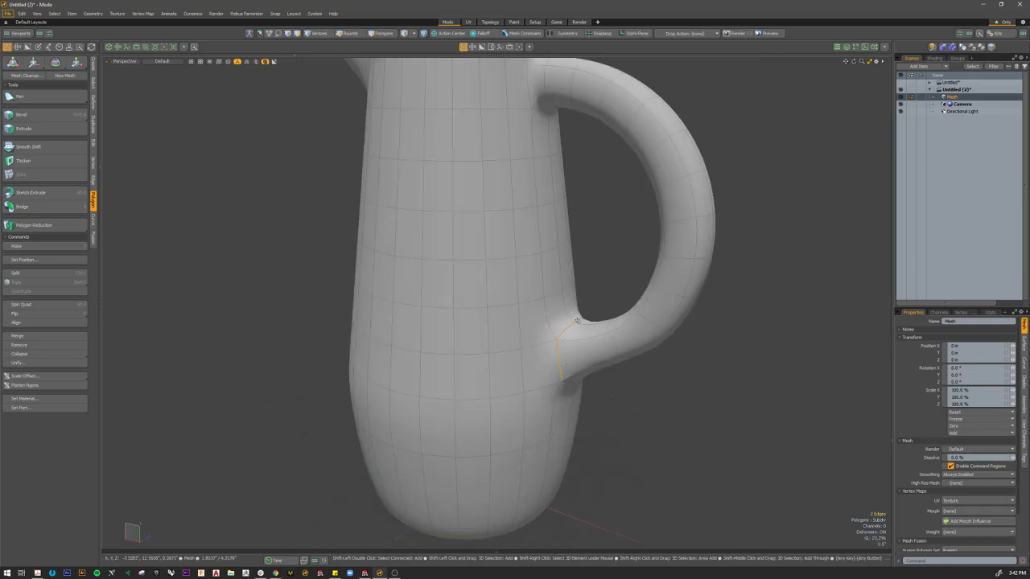
left_click_drag(649, 344, 684, 373, "alt")
scroll(654, 404, "down", 3)
double_click(580, 377)
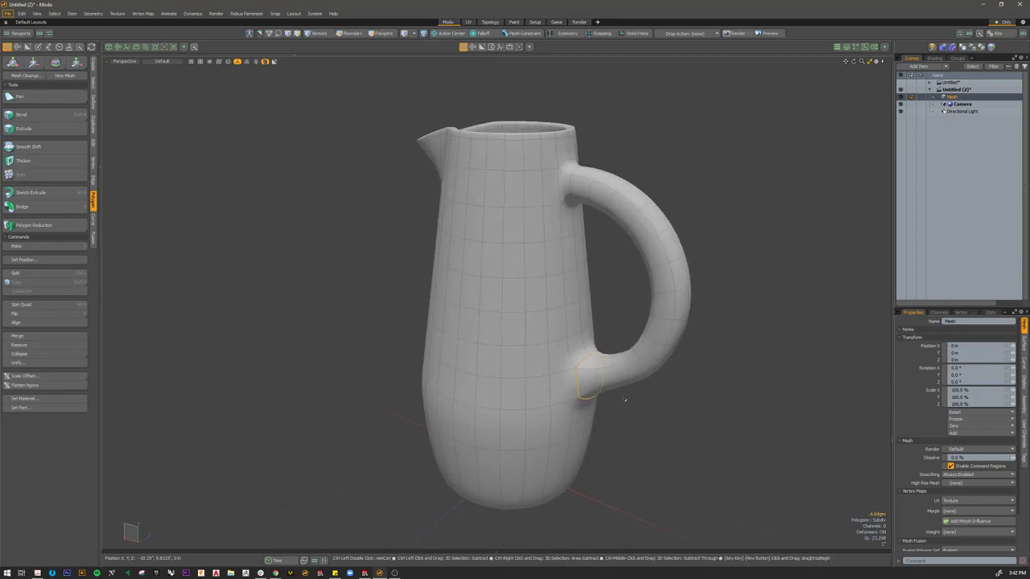
left_click(683, 416)
left_click_drag(681, 413, 696, 346, "alt")
scroll(694, 410, "down", 3)
left_click_drag(614, 258, 638, 290, "alt")
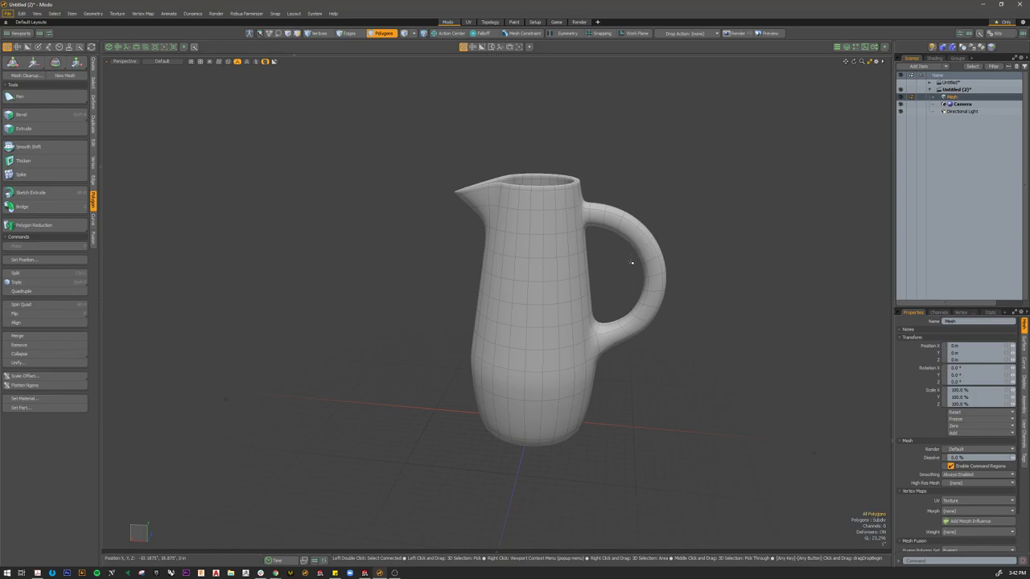
Step: Select all the handle's polygons between its two joints and push them inward to make the handle thinner
left_click_drag(630, 284, 685, 231, "alt")
key("3")
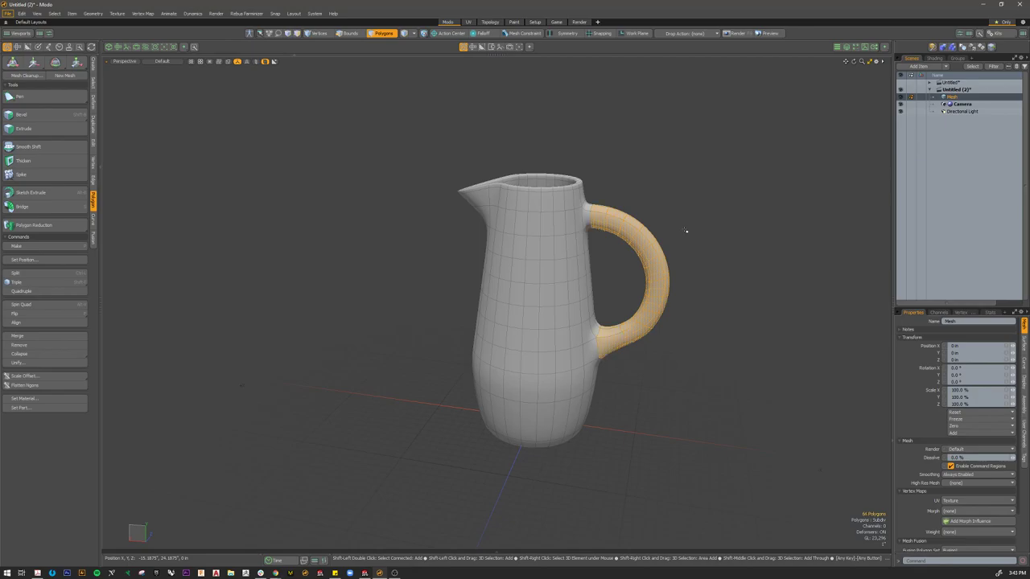
left_click_drag(686, 231, 610, 247, "alt")
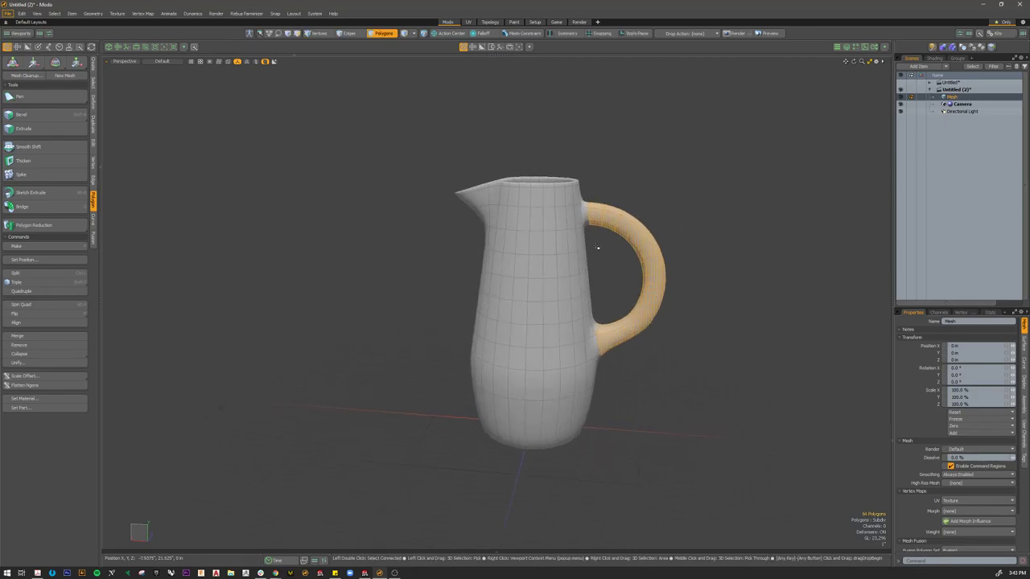
left_click(94, 106)
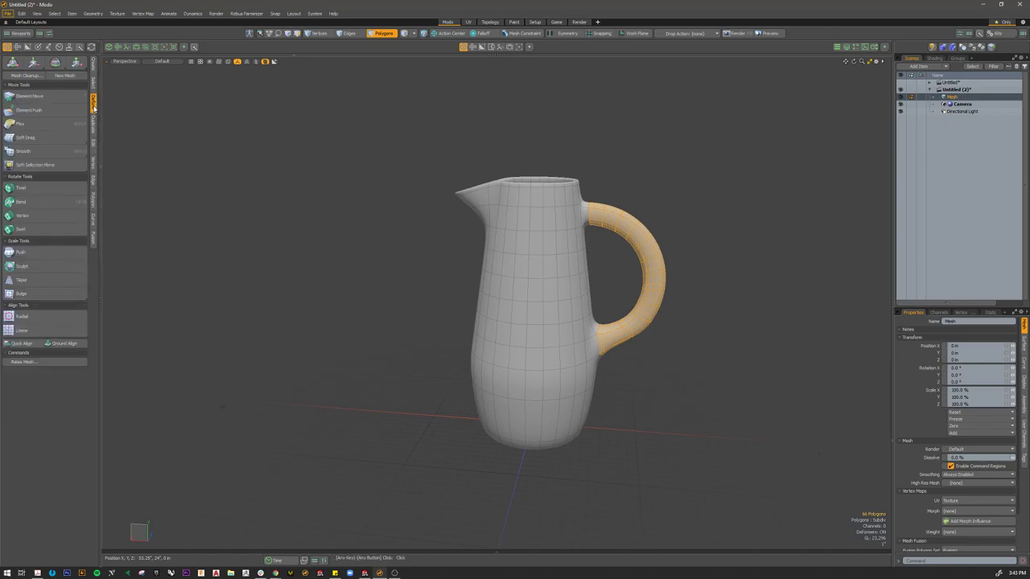
left_click(33, 252)
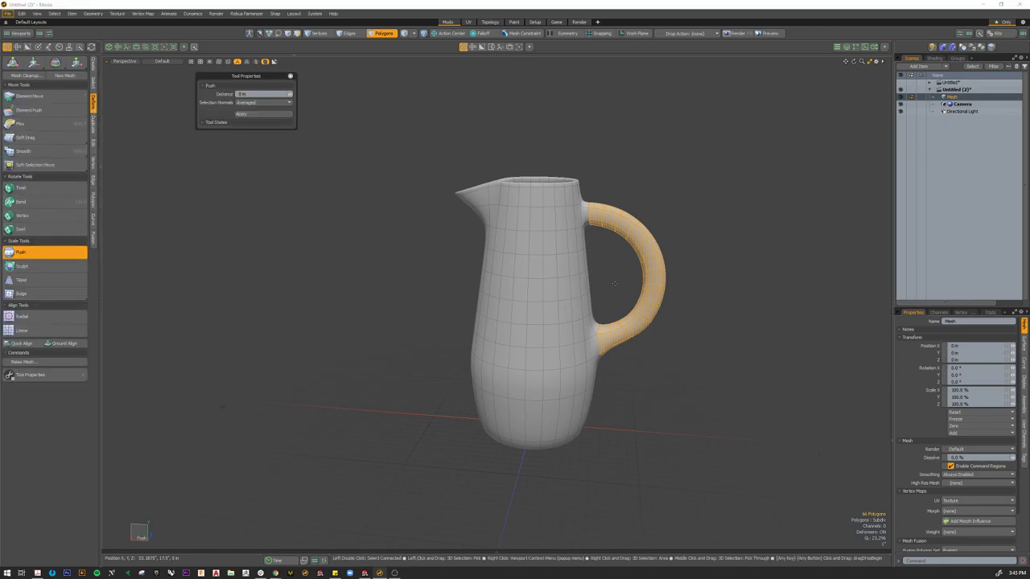
left_click_drag(613, 283, 599, 284)
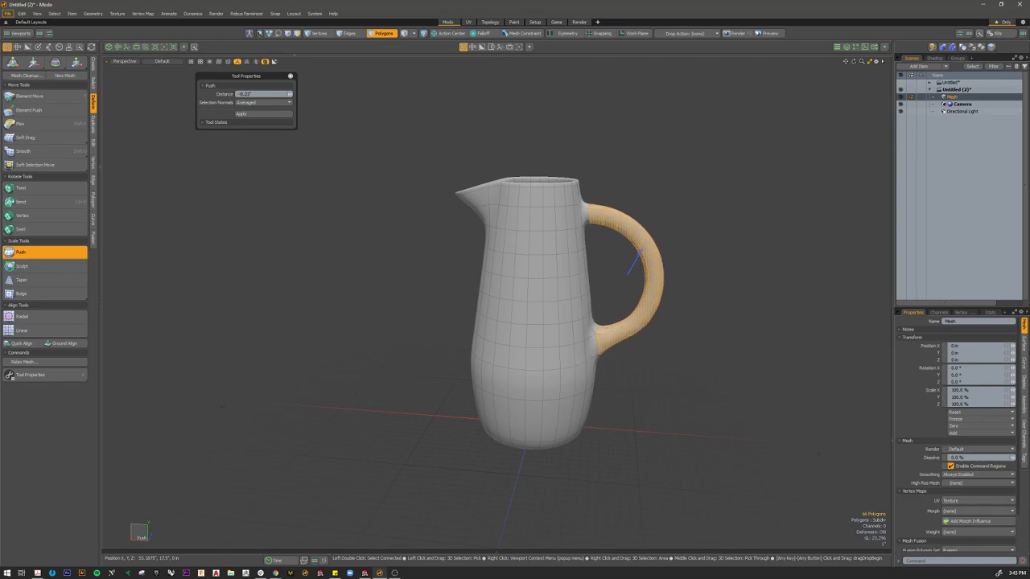
key("q")
Step: Add a Loop Slice with a count of 1 across the handle's lowest section, next to the body
left_click_drag(609, 276, 568, 265, "alt")
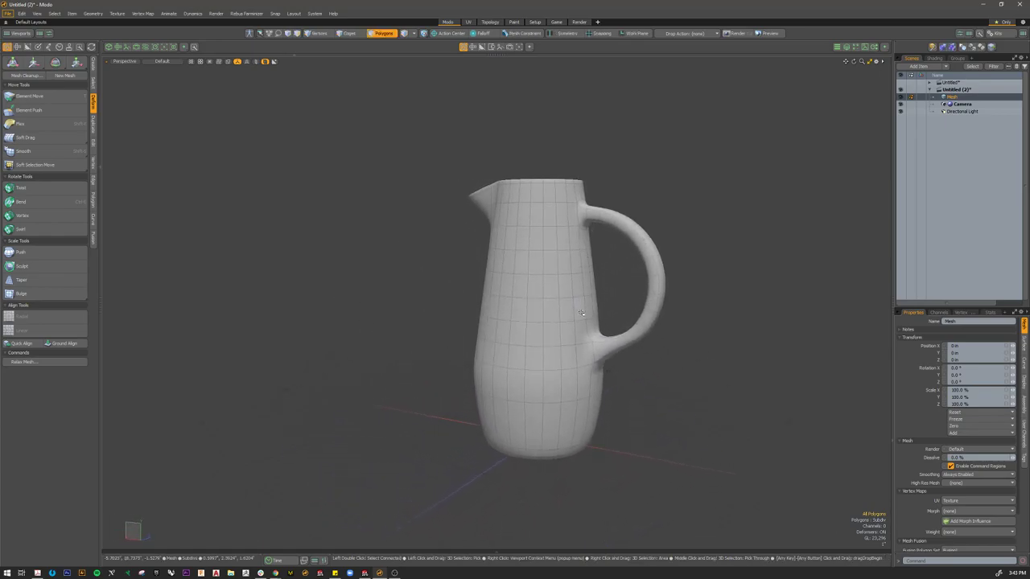
scroll(625, 356, "up", 5)
scroll(649, 333, "up", 1)
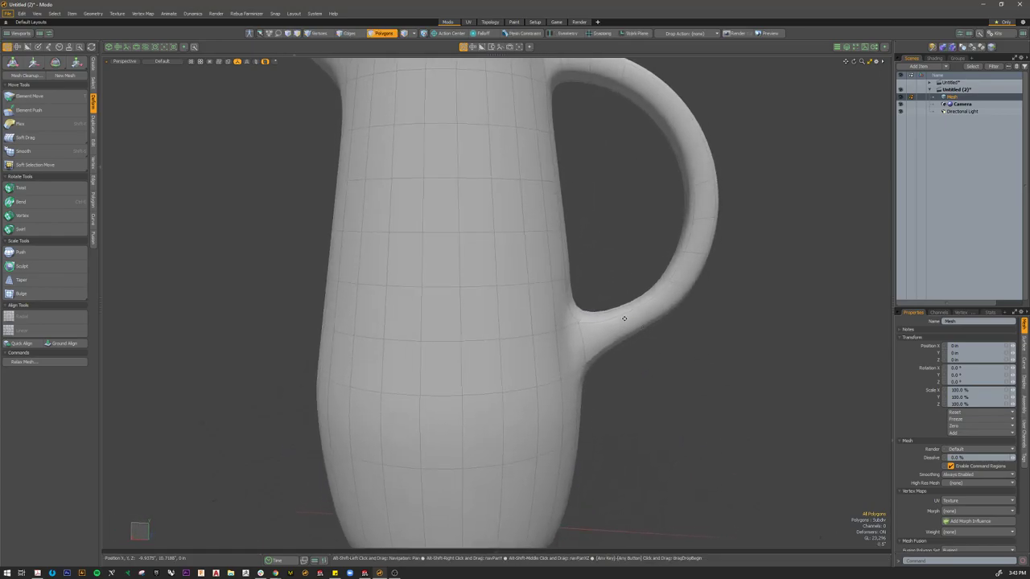
left_click_drag(625, 317, 587, 363, "alt+shift")
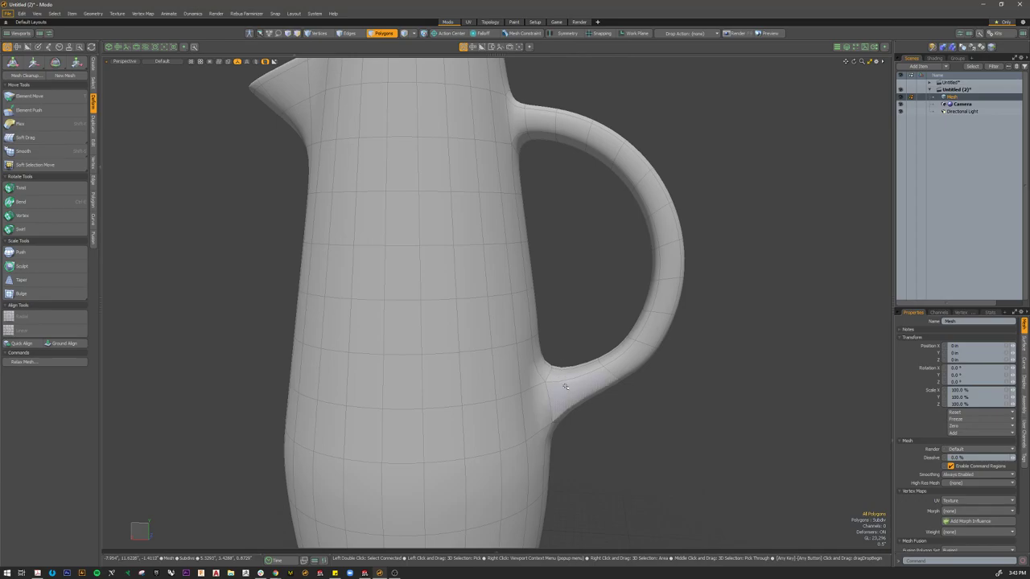
key("2")
left_click(573, 385)
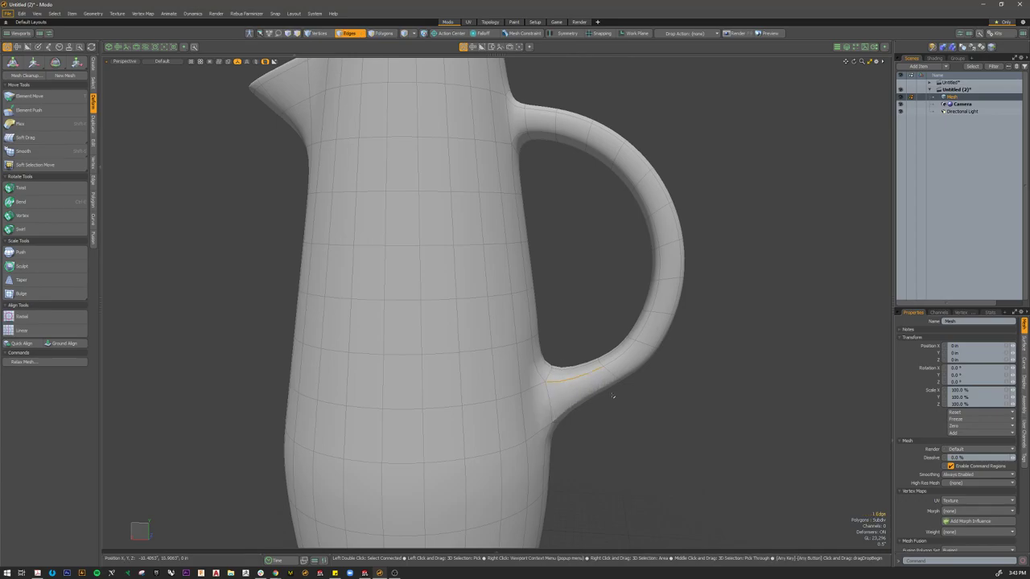
key("alt+c")
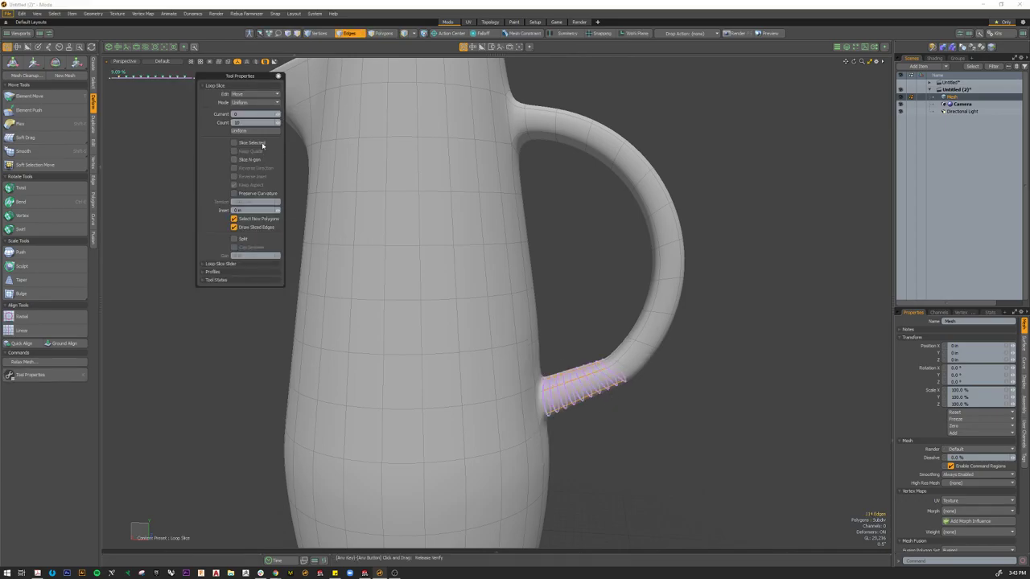
type("1")
key("Return")
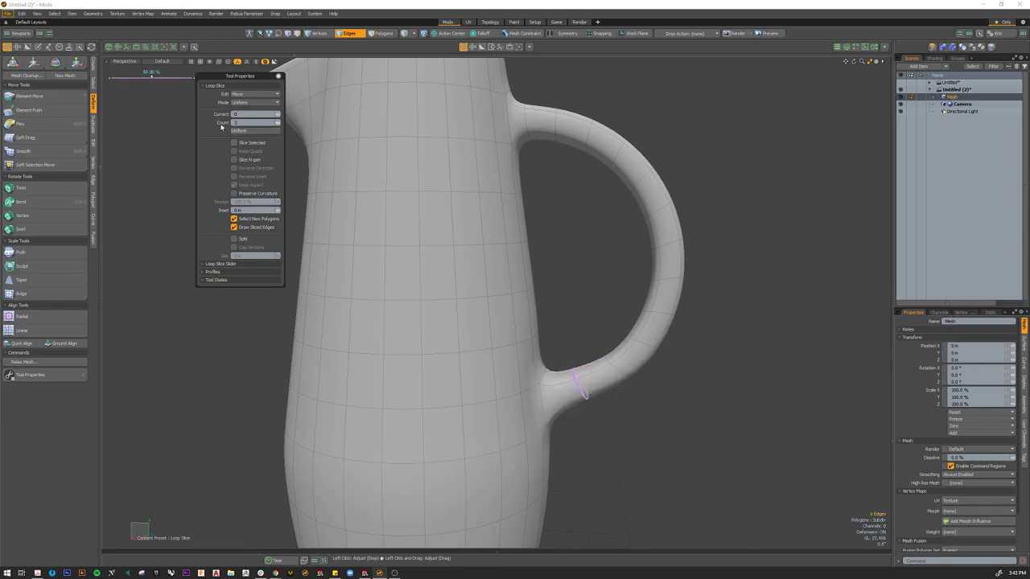
Step: Change the slice mode to Free and slide the new loop toward the body to about 26%, finishing the Loop Slice
left_click(256, 103)
left_click(256, 97)
left_click_drag(589, 345, 550, 364)
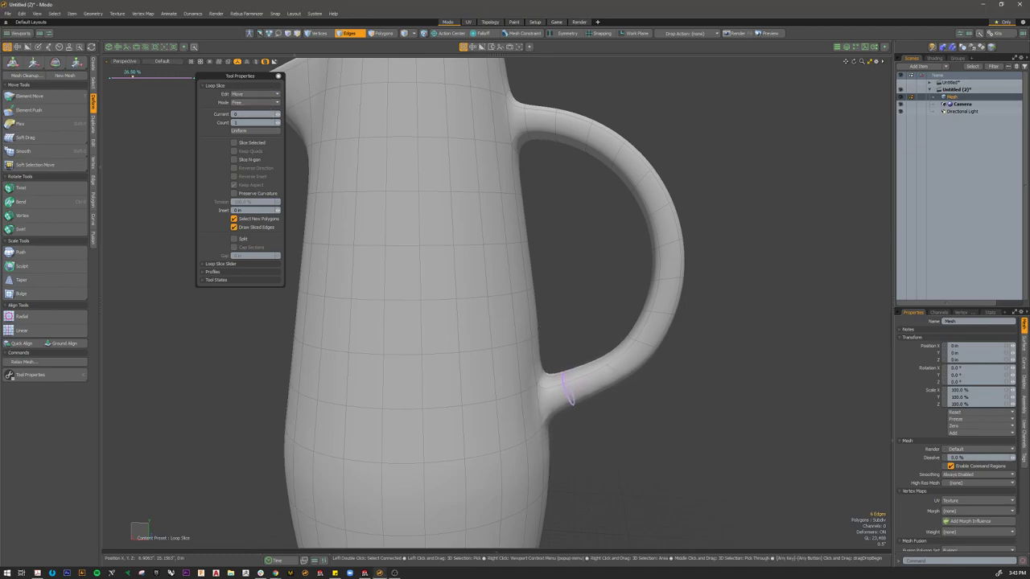
key("q")
Step: Examine the thinned handle and both of its joints from several sides of the pitcher
scroll(610, 357, "down", 3)
left_click_drag(598, 380, 476, 382, "alt")
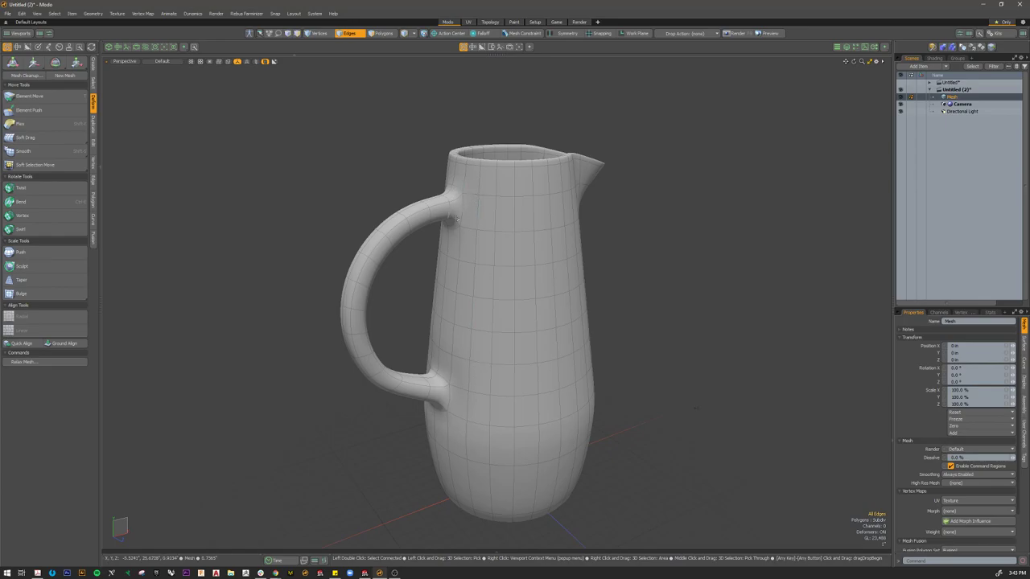
scroll(454, 301, "down", 3)
left_click_drag(454, 302, 601, 344, "alt")
scroll(546, 335, "up", 5)
scroll(560, 350, "down", 4)
scroll(683, 332, "down", 3)
left_click_drag(673, 341, 588, 302, "alt")
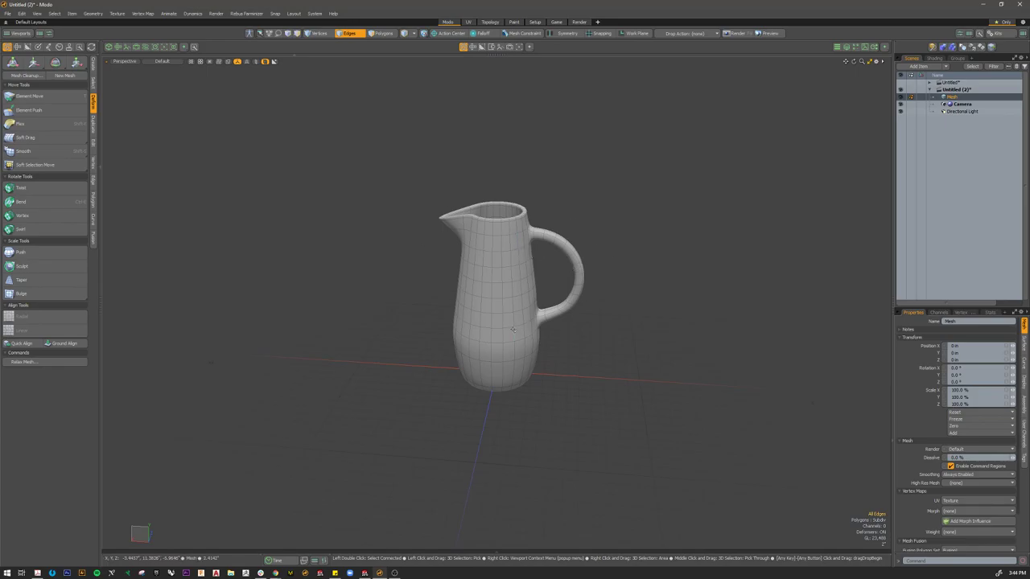
Step: Select the two-row band of inner and outer polygons around the middle of the pitcher's body and adjust its horizontal scale slightly
left_click_drag(515, 335, 593, 349, "alt")
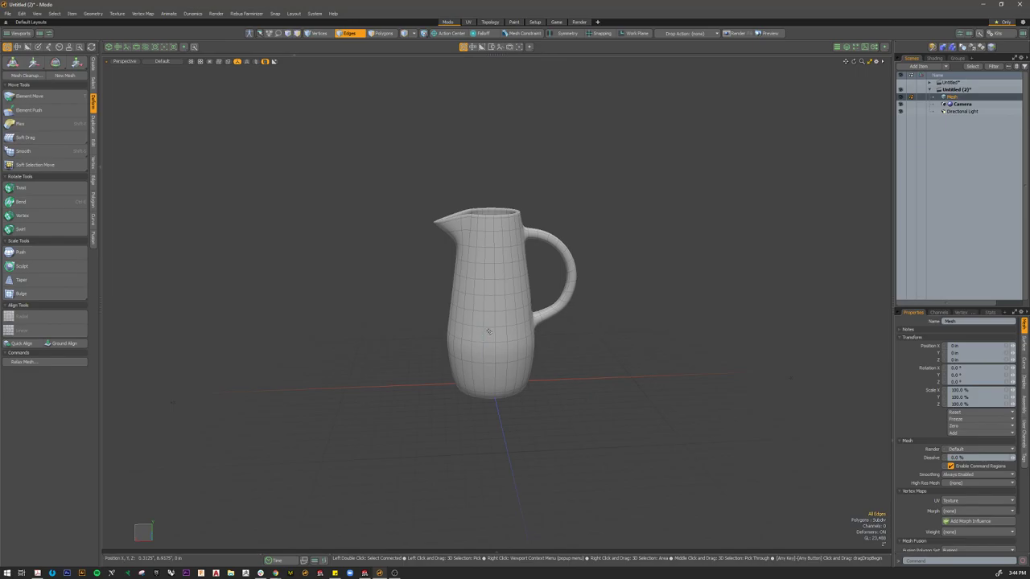
left_click(497, 292)
mouse_move(497, 291)
left_mouse_down("alt")
mouse_move(547, 280)
mouse_move(506, 285)
left_mouse_up("alt")
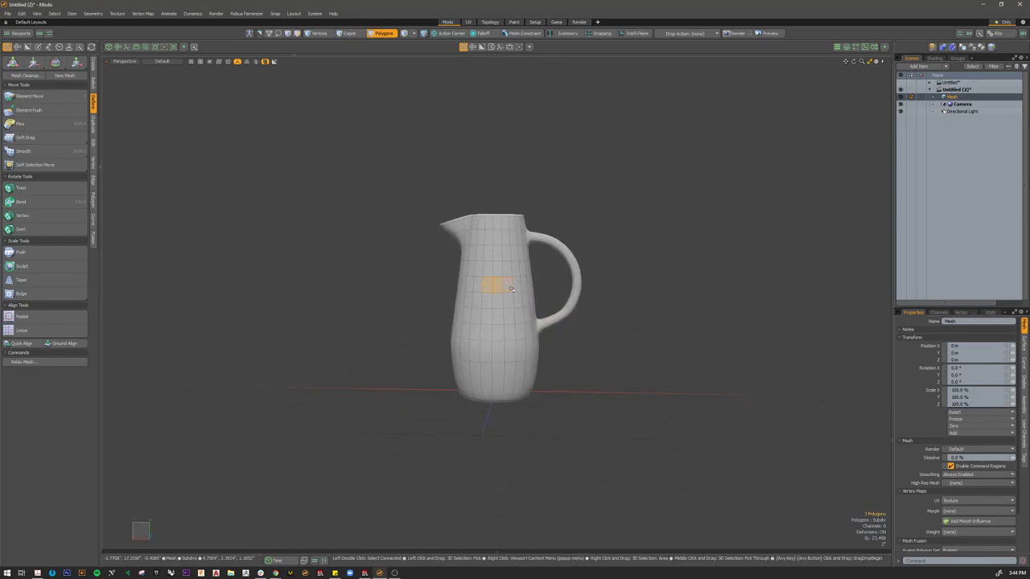
key("ctrl+space")
left_click(506, 296)
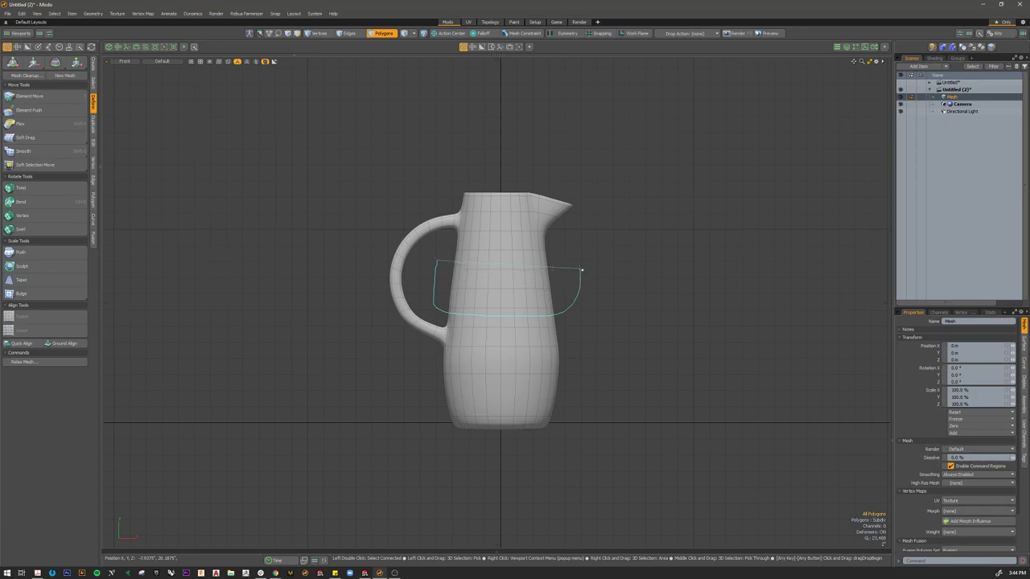
right_click_drag(579, 256, 579, 193)
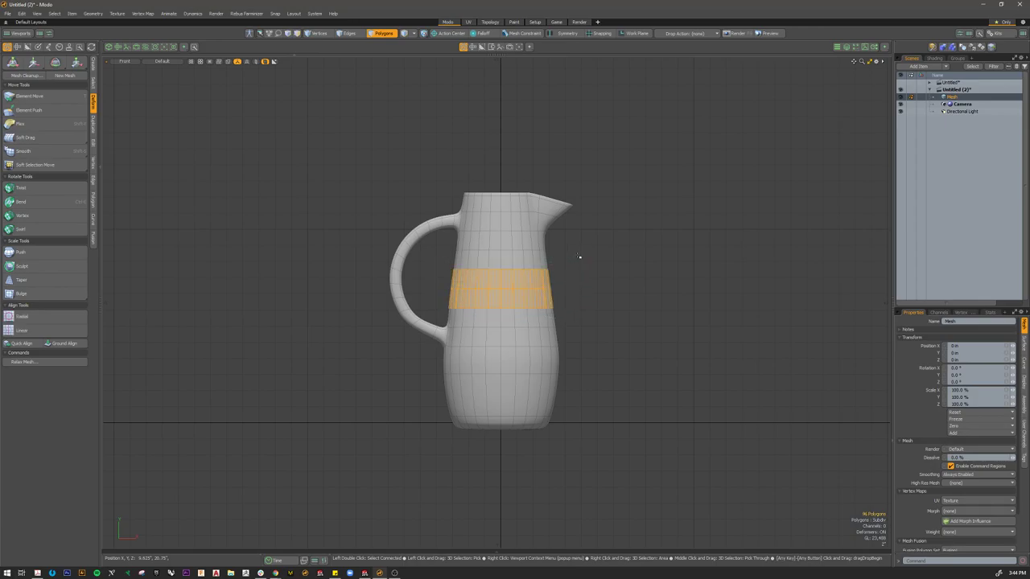
mouse_move(579, 193)
left_mouse_down("alt")
mouse_move(609, 242)
mouse_move(582, 286)
left_mouse_up("alt")
key("3")
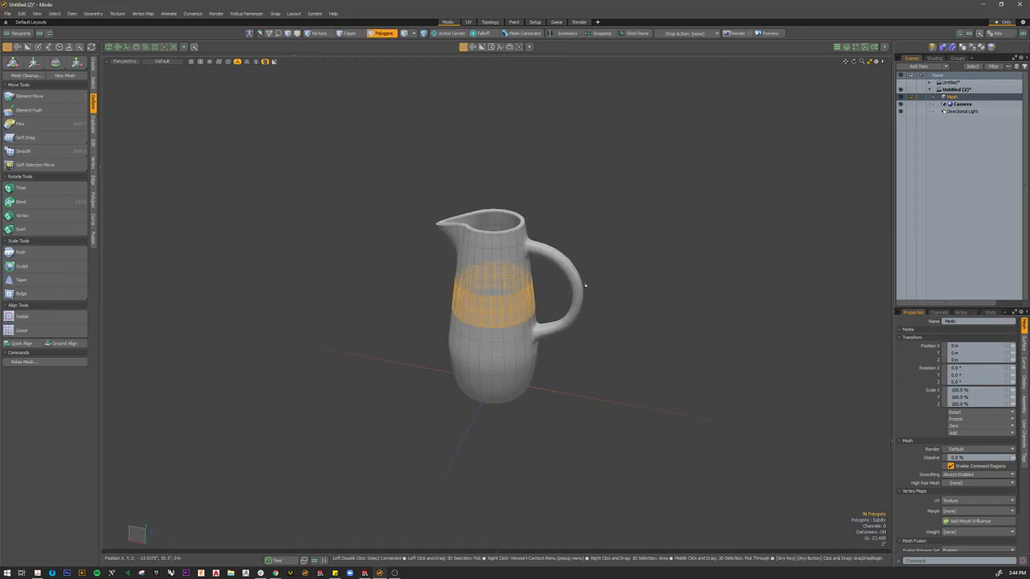
key("r")
mouse_move(477, 279)
left_mouse_down()
mouse_move(460, 281)
mouse_move(515, 279)
mouse_move(466, 280)
left_mouse_up()
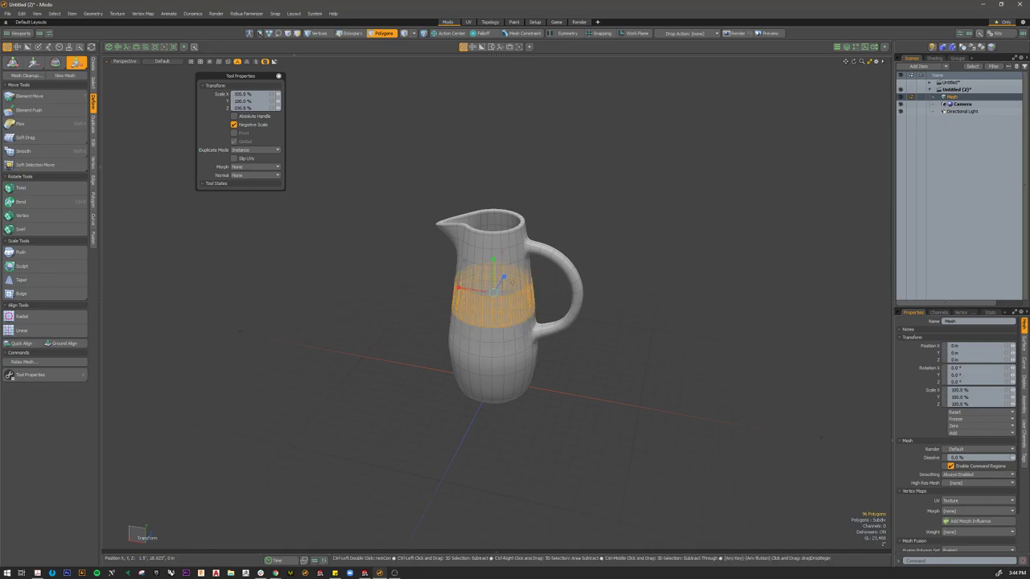
key("space")
mouse_move(614, 315)
left_mouse_down("alt")
mouse_move(630, 300)
mouse_move(616, 308)
mouse_move(612, 289)
mouse_move(601, 309)
left_mouse_up("alt")
key("space")
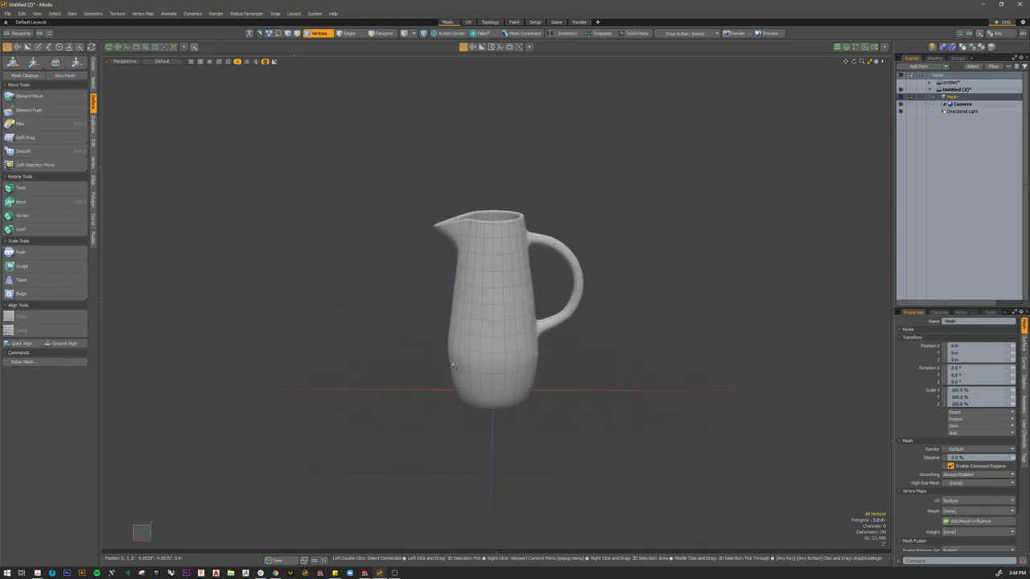
Step: Try bending the whole pitcher about 20° toward its spout from the base and extending the bend spine, undoing both changes
key("3")
key("ctrl+space")
left_click(592, 392)
key("1")
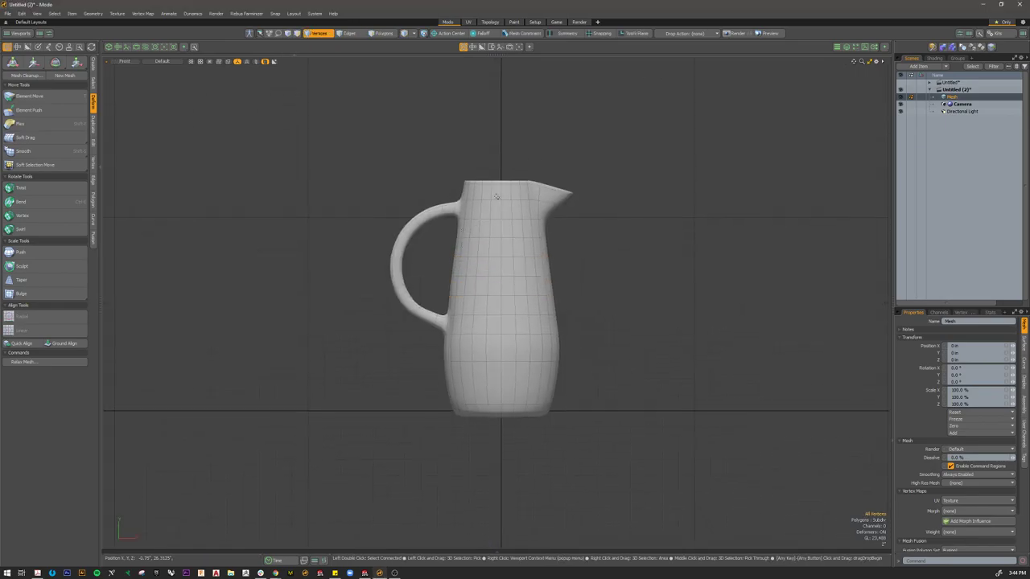
left_click(32, 201)
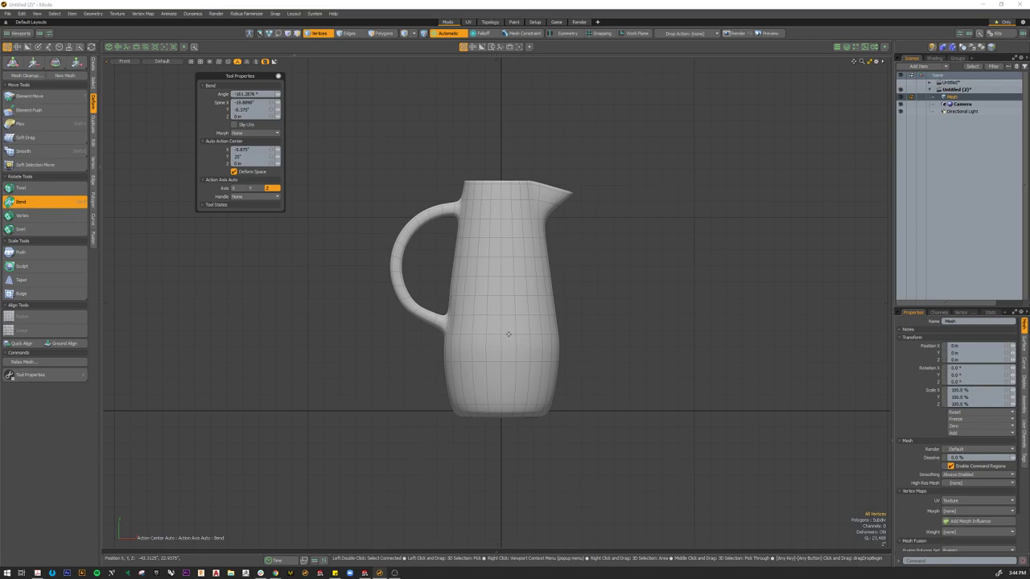
left_click(559, 413)
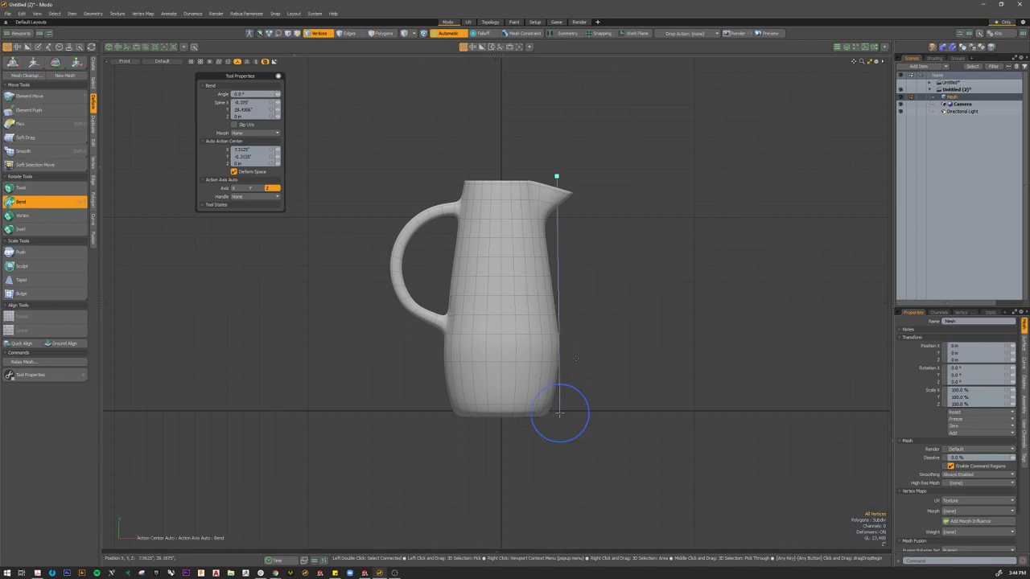
left_click_drag(568, 390, 587, 413)
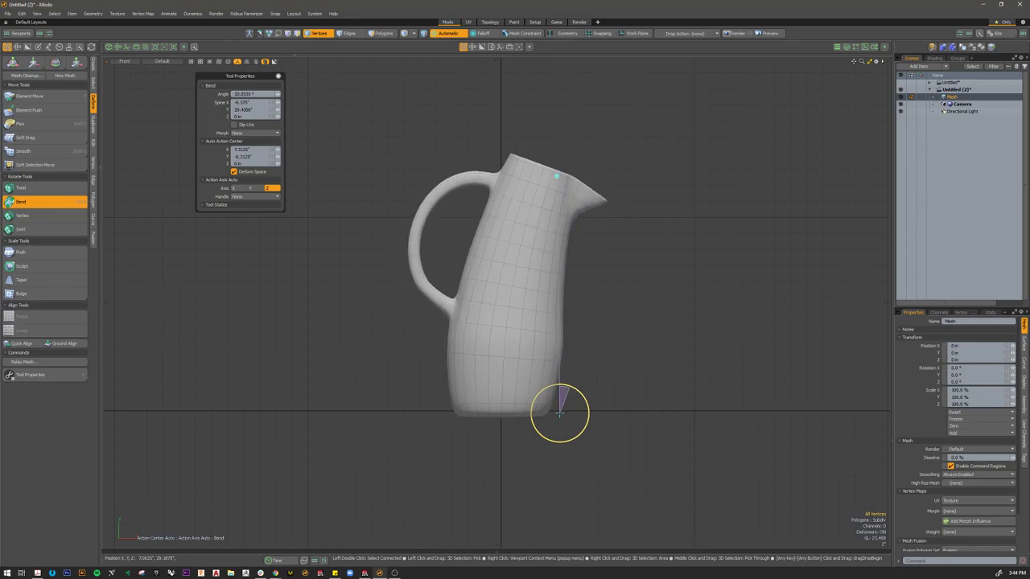
left_click_drag(556, 178, 563, 95)
key("ctrl+z")
key("ctrl+z")
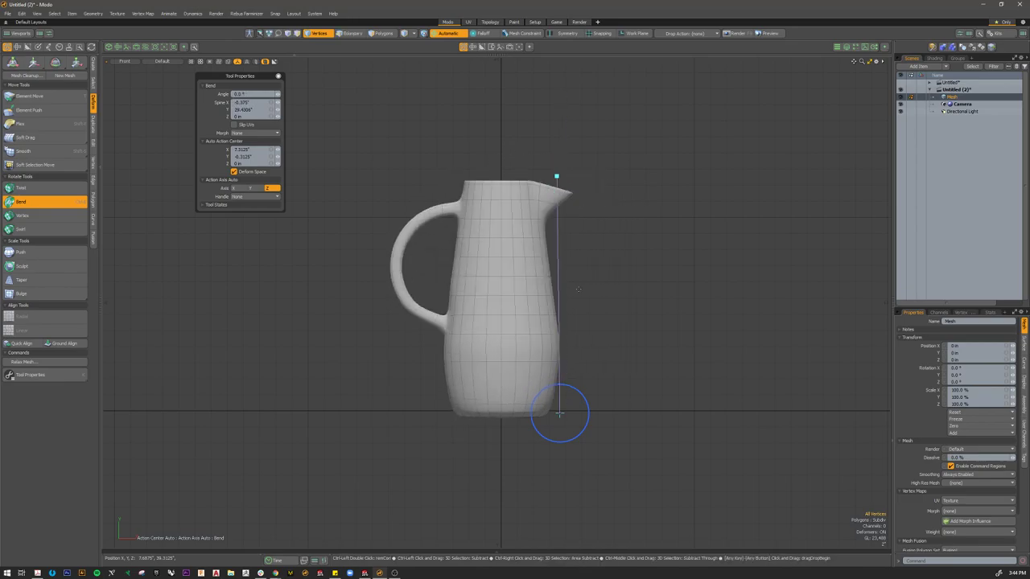
key("ctrl+space")
left_click(623, 276)
left_click_drag(622, 276, 522, 298, "alt")
key("q")
Step: Create an upright cylinder about 6.6 in in radius beside the pitcher's handle, with 24 sides, 4 segments and its axis on Y
key("Tab")
scroll(543, 283, "down", 3)
key("Tab")
left_click(92, 65)
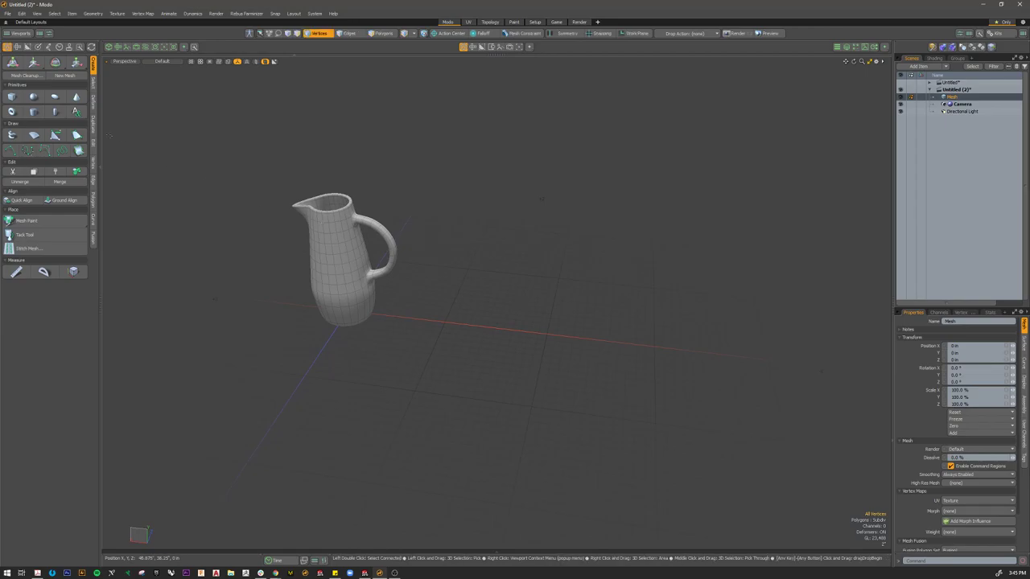
left_click(33, 111)
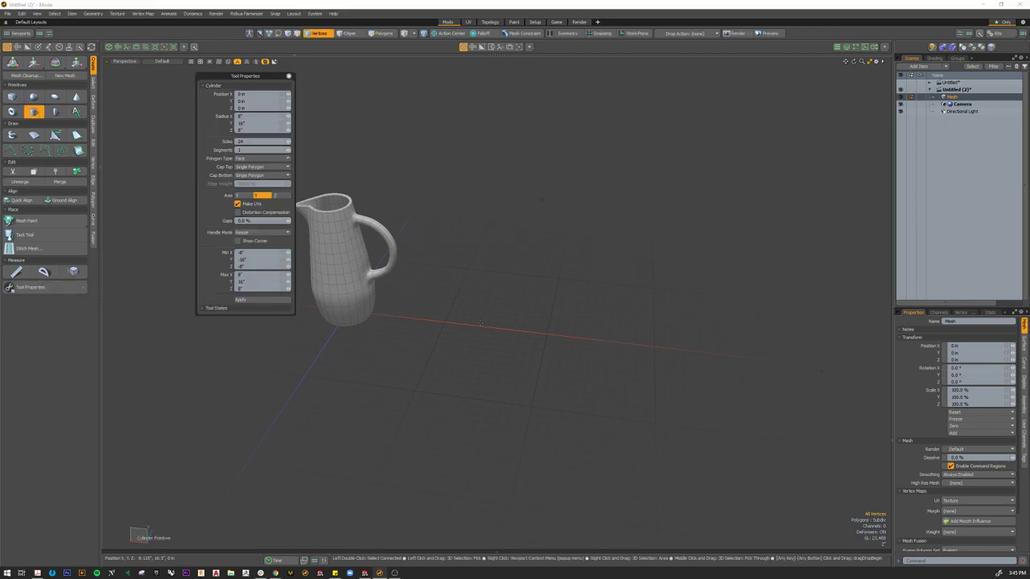
mouse_move(477, 322)
left_mouse_down("ctrl")
mouse_move(523, 338)
mouse_move(463, 317)
left_mouse_up("ctrl")
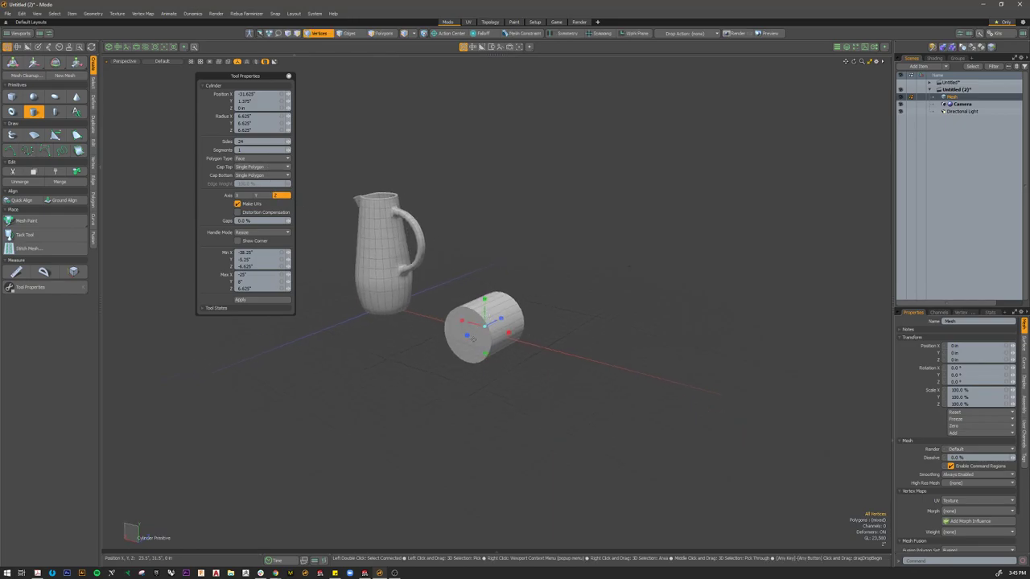
left_click(260, 196)
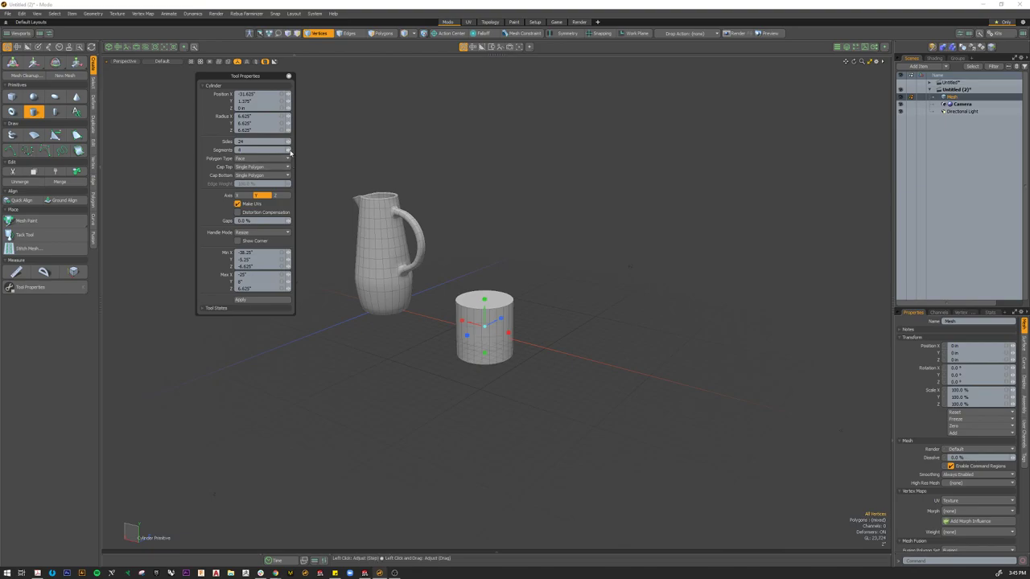
scroll(551, 306, "up", 5)
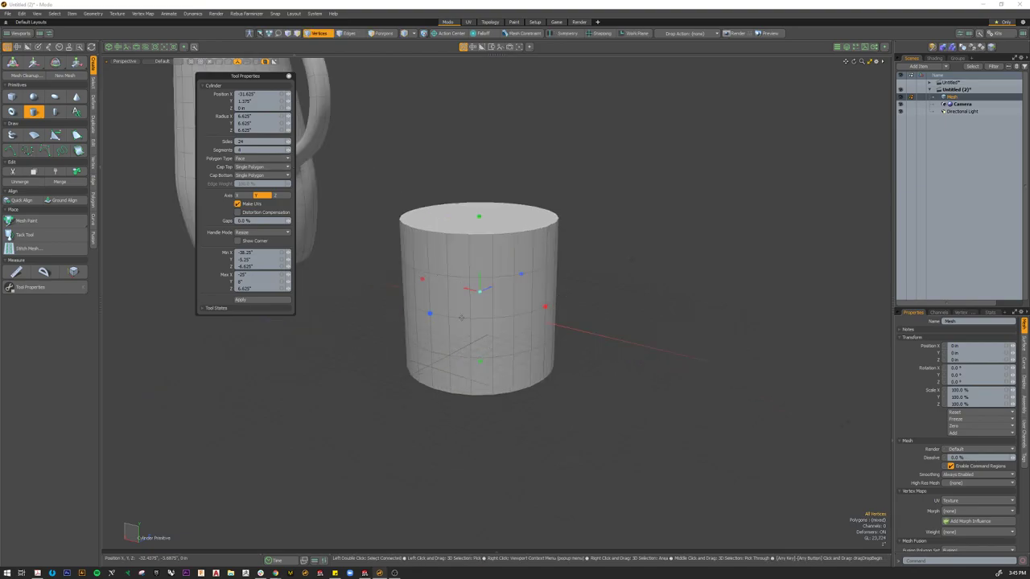
scroll(460, 316, "down", 4)
key("space")
Step: Select the whole cylinder in the front view and raise it until its base rests on the ground line
key("ctrl+space")
left_click(609, 313)
key("3")
double_click(510, 308)
key("w")
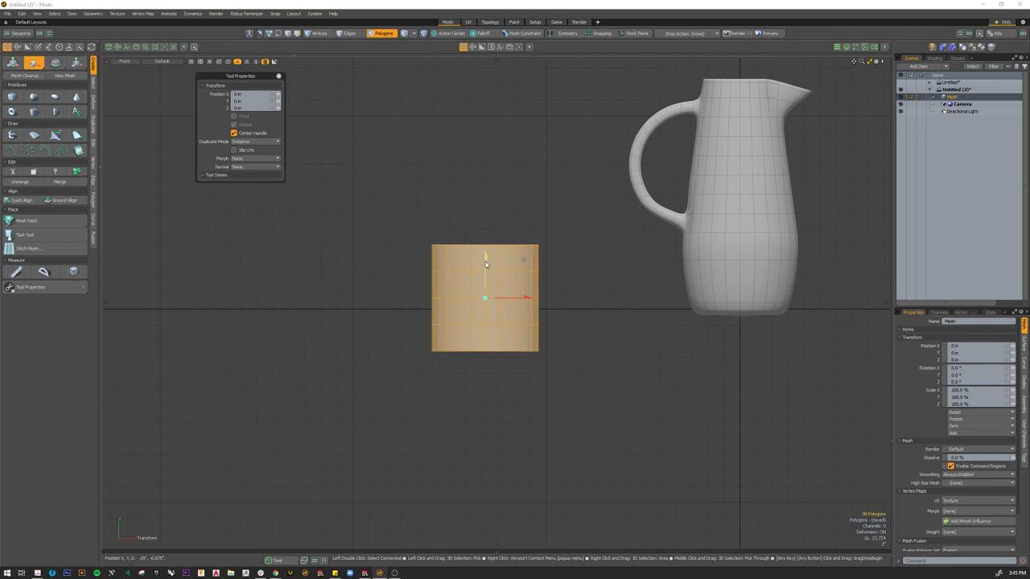
left_click_drag(523, 260, 523, 217)
left_click_drag(740, 178, 656, 186, "alt")
key("q")
Step: Select the entire pitcher and raise it 0.875 in so its base also sits on the ground line
double_click(662, 274)
key("w")
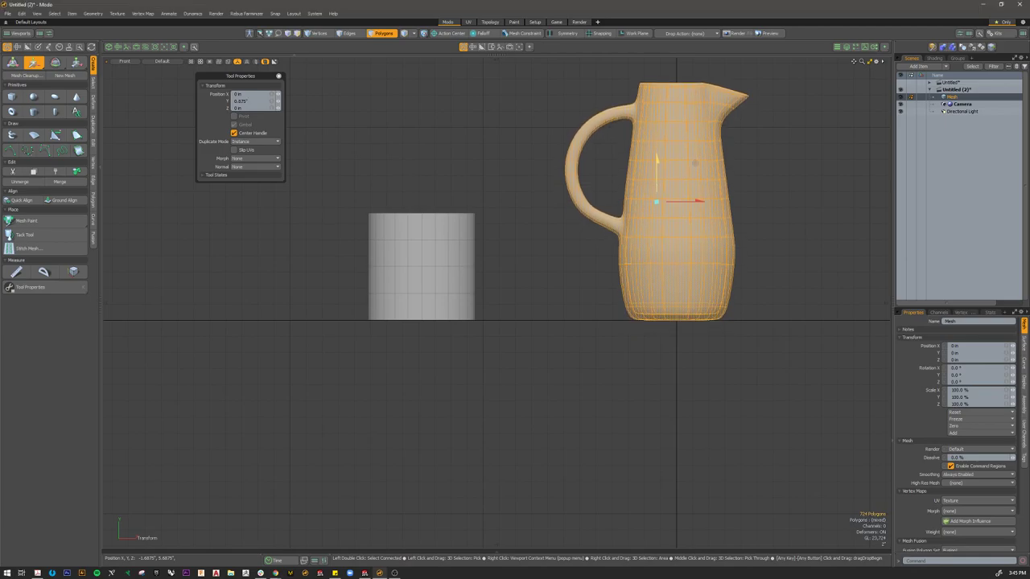
key("ctrl+space")
left_click(558, 240)
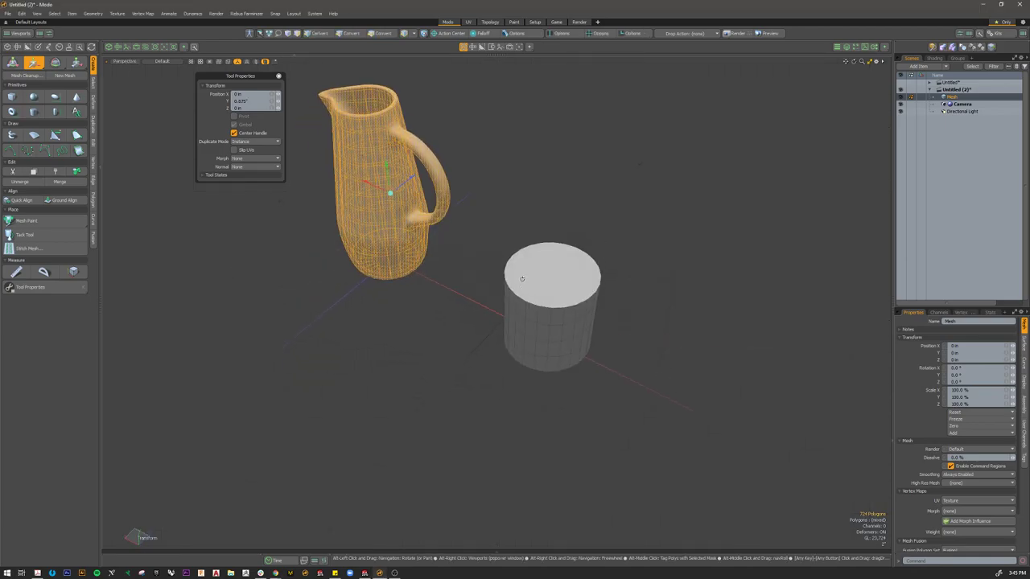
key("q")
Step: Select the whole cylinder and scale it down horizontally into a slimmer glass shape of the same height
left_click(494, 322)
left_click_drag(494, 322, 527, 296, "alt")
scroll(502, 322, "down", 3)
double_click(528, 296)
key("r")
scroll(535, 310, "up", 5)
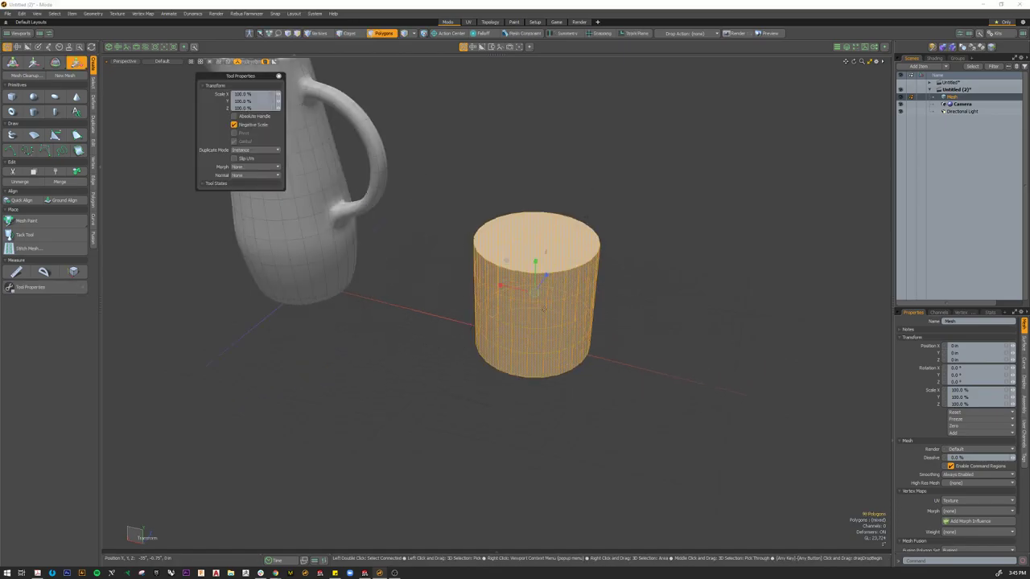
left_click_drag(517, 307, 532, 238)
key("q")
Step: Inset the cylinder's bottom face twice with Polygon Bevel, about 1 in each time, to form two concentric rings
left_click(669, 297)
left_click_drag(533, 298, 523, 244, "alt")
left_click(541, 326)
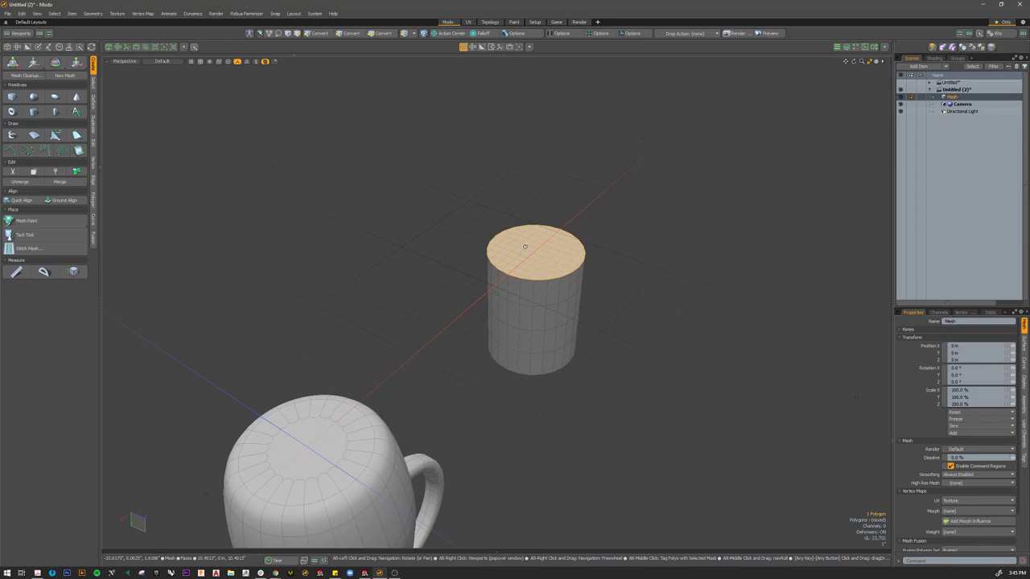
scroll(538, 265, "up", 3)
key("b")
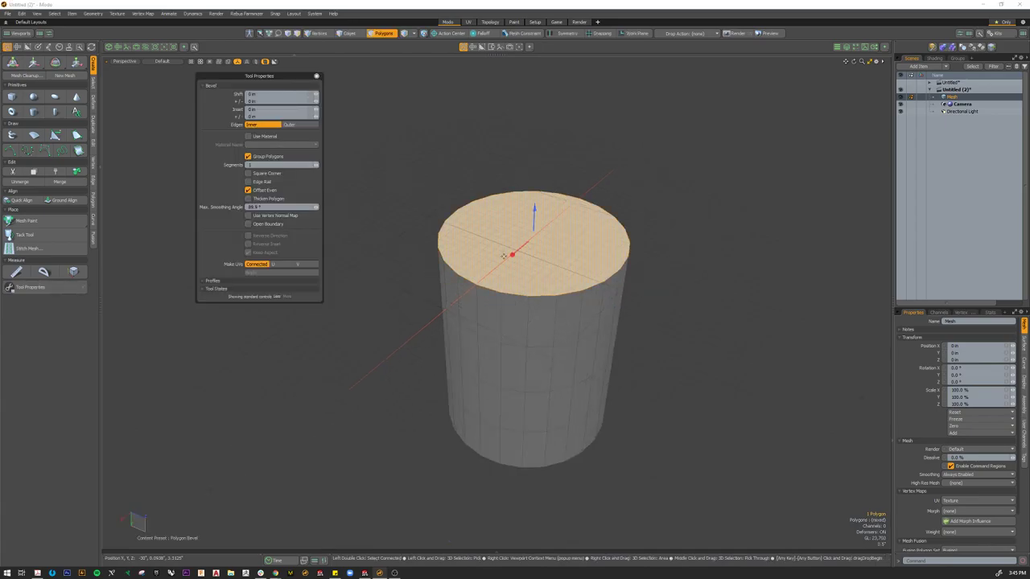
left_click_drag(513, 256, 517, 255)
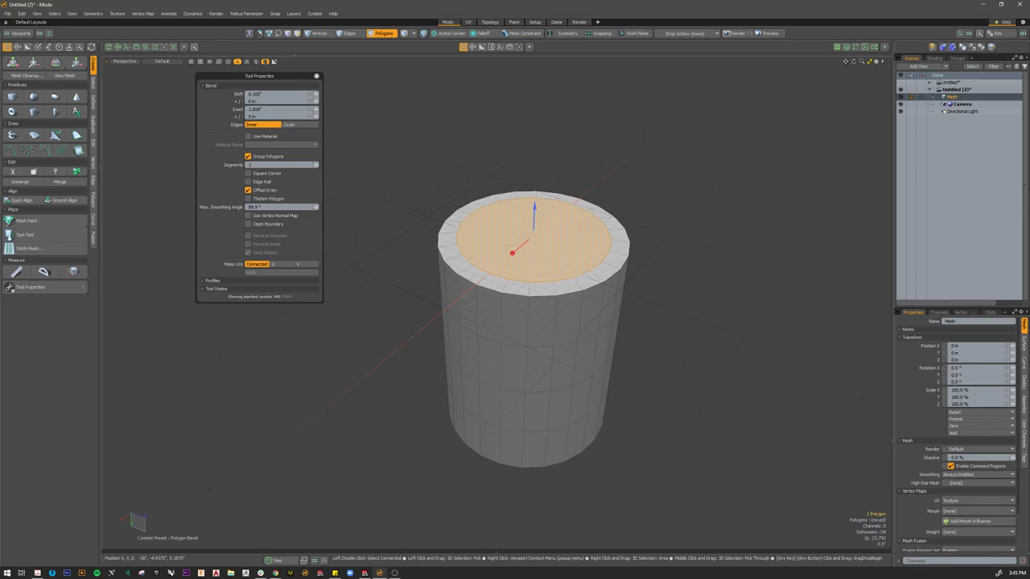
key("space")
left_click_drag(668, 259, 508, 247, "alt")
key("b")
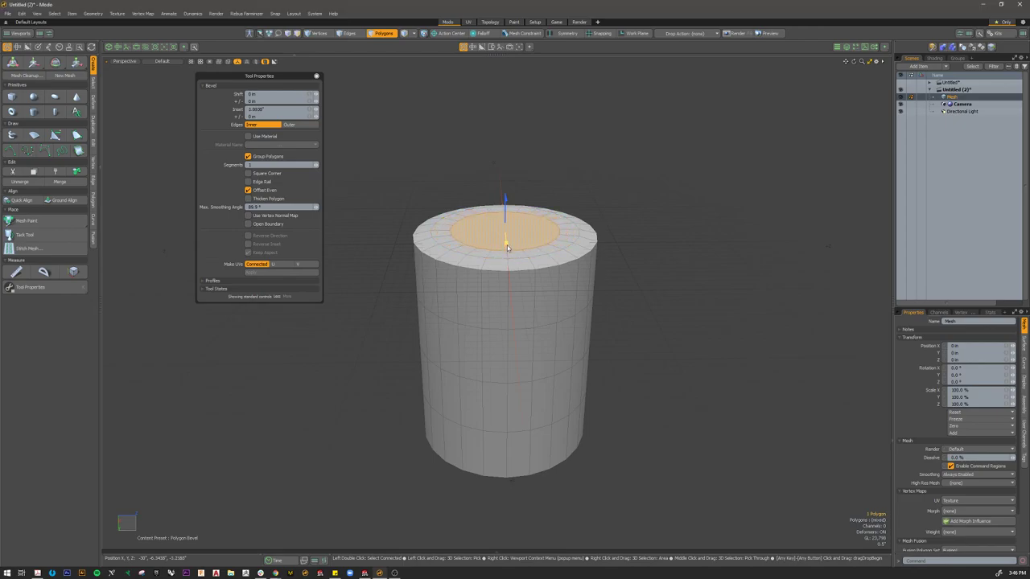
key("space")
key("Escape")
Step: Remove the cylinder's top face to open it and turn the cylinder into a subdivision surface
left_click_drag(487, 193, 587, 434, "alt")
key("Tab")
scroll(518, 391, "down", 4)
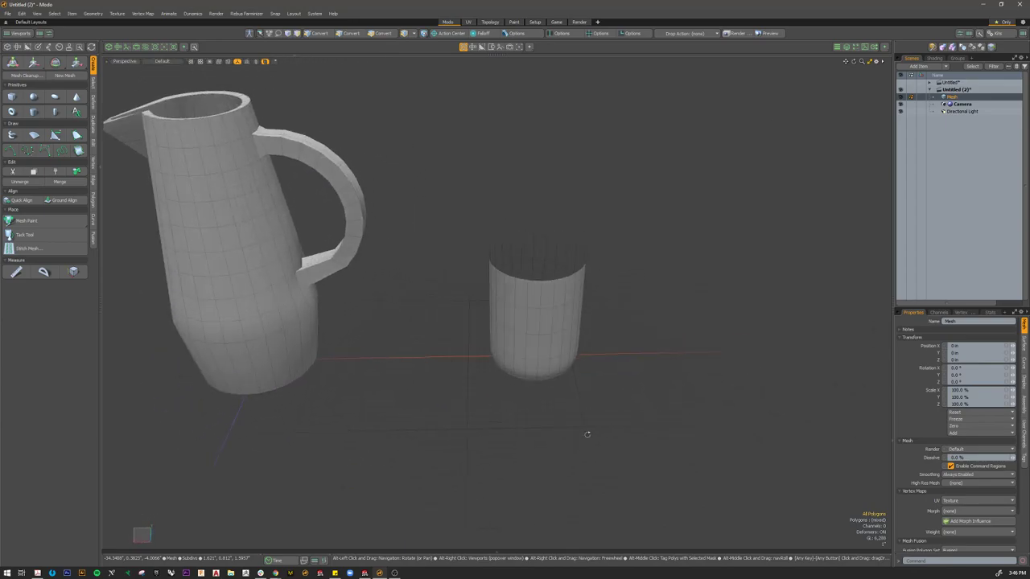
left_click_drag(620, 370, 611, 346, "alt")
key("3")
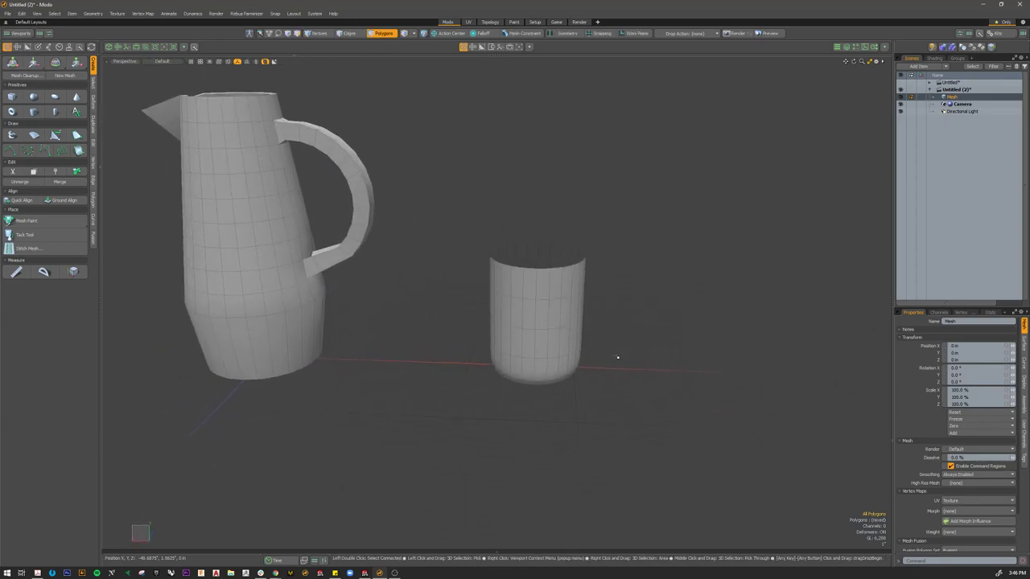
Step: Remove the three horizontal edge loops around the glass's side wall so only plain vertical sides remain
key("ctrl+space")
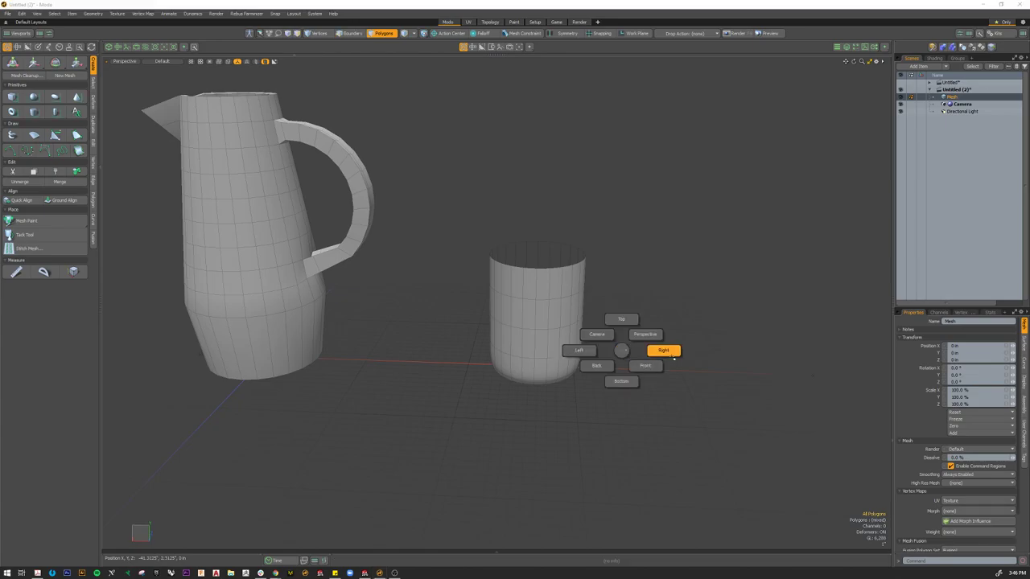
left_click(645, 366)
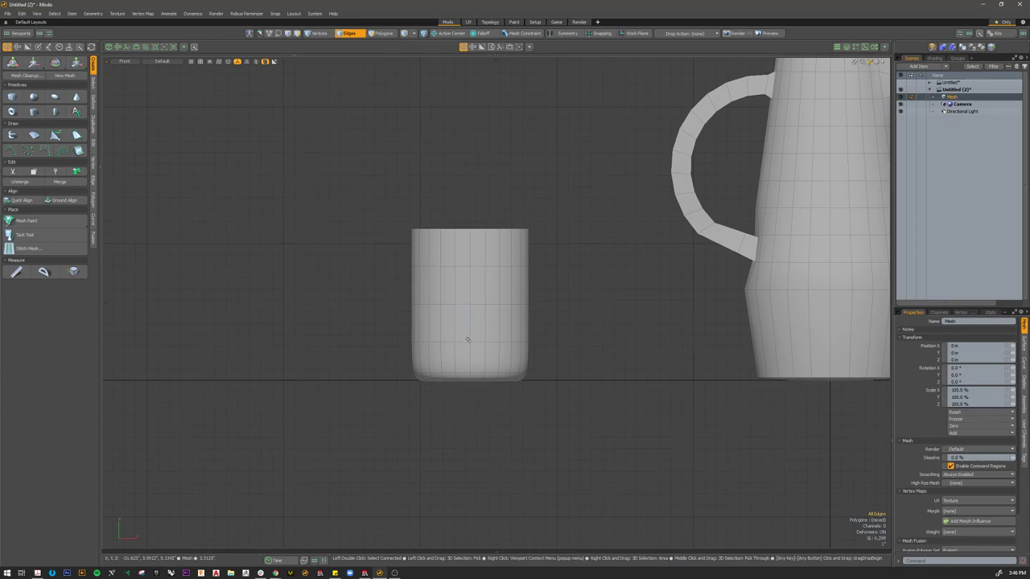
double_click(465, 341)
key("BackSpace")
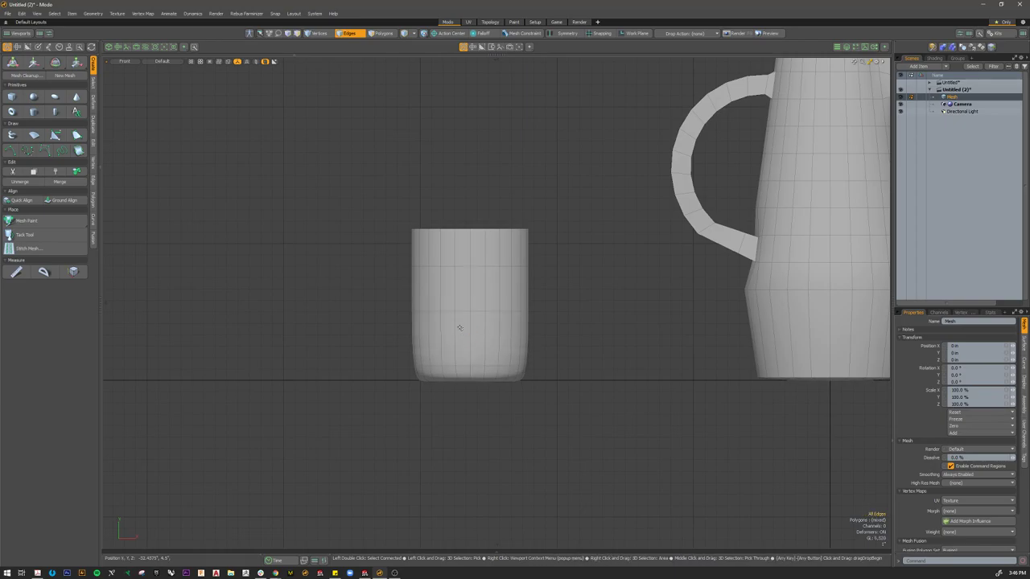
key("BackSpace")
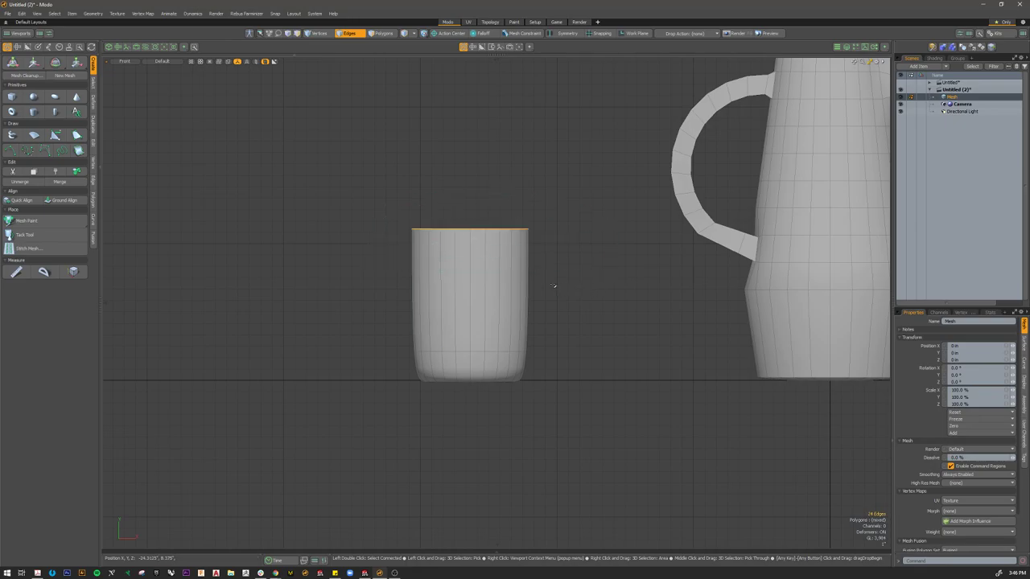
Step: Scale the edge loop at the glass's open rim to about 149% in X and Z, flaring the walls outward
key("r")
key("ctrl+space")
left_click(546, 239)
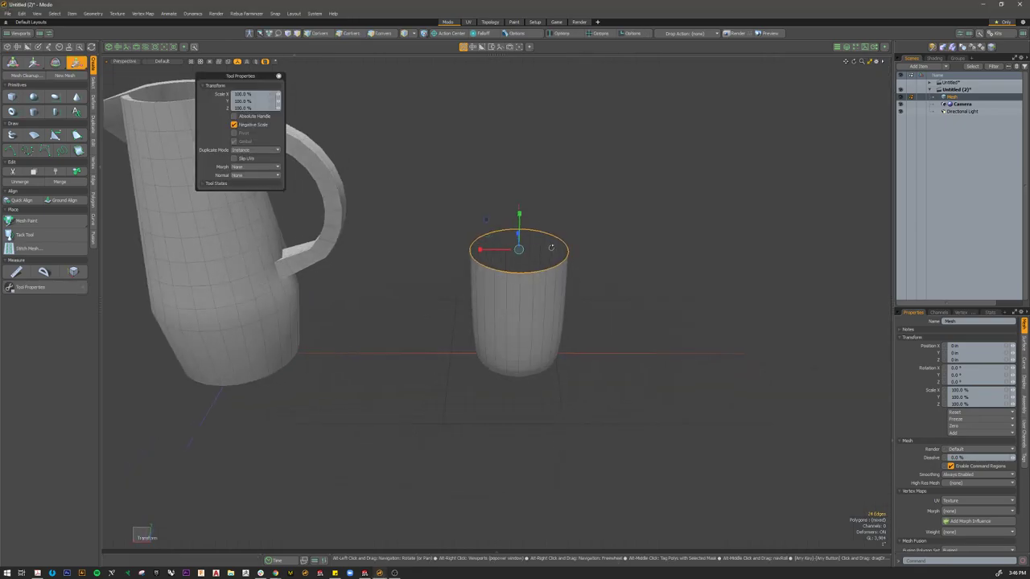
left_click_drag(490, 237, 515, 240)
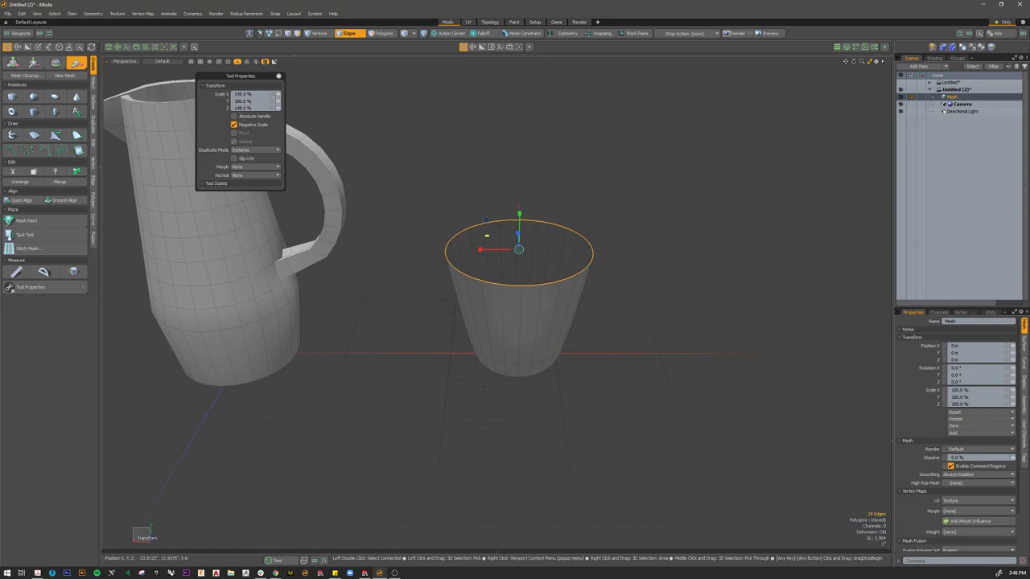
left_click_drag(659, 354, 634, 307, "alt")
key("space")
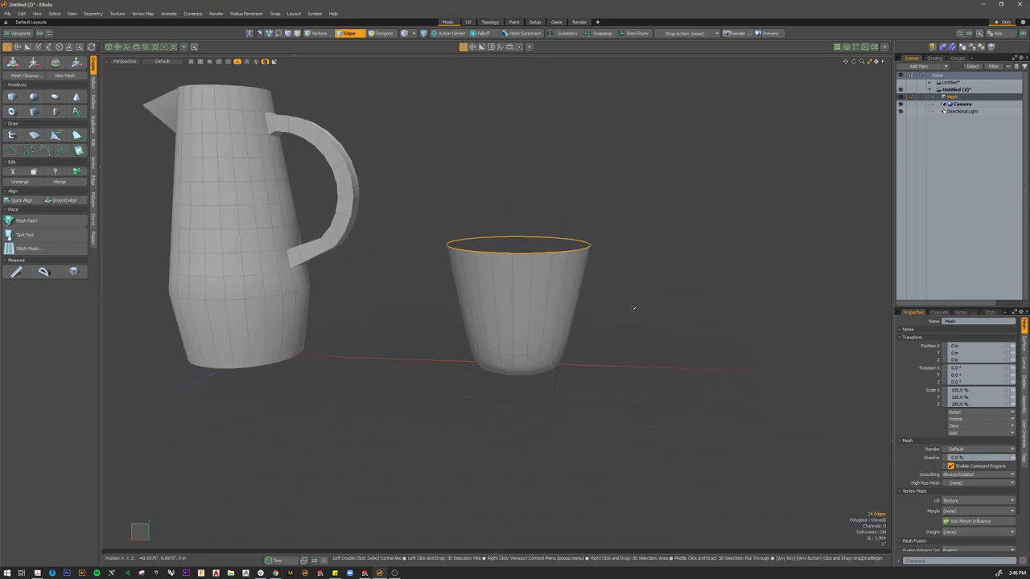
Step: Thicken all of the drinking glass's polygons inward with an offset of about 0.81 in to give it solid walls
mouse_move(603, 351)
left_mouse_down("alt")
mouse_move(612, 338)
mouse_move(616, 375)
mouse_move(603, 366)
left_mouse_up("alt")
key("3")
double_click(540, 342)
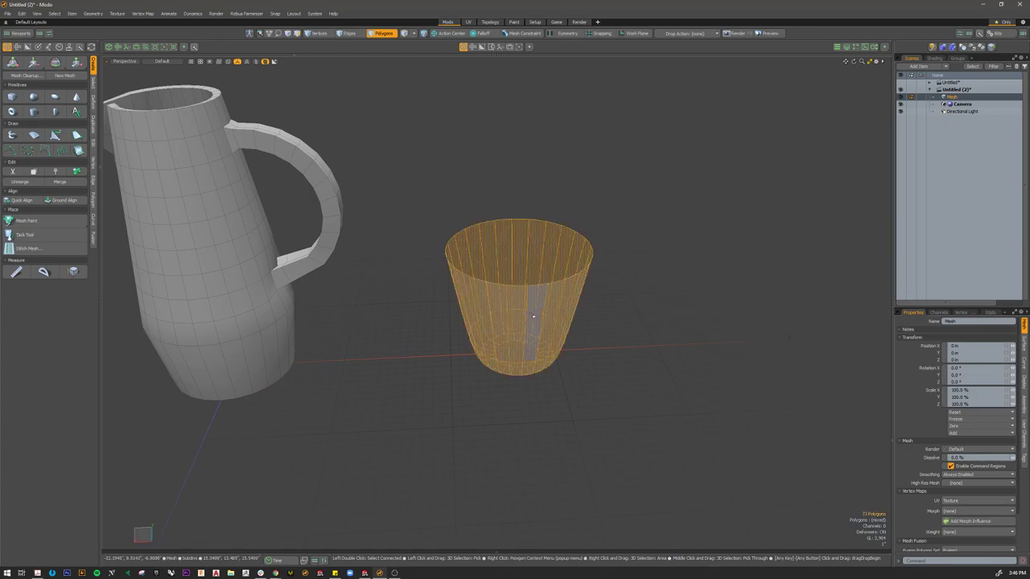
left_click(92, 195)
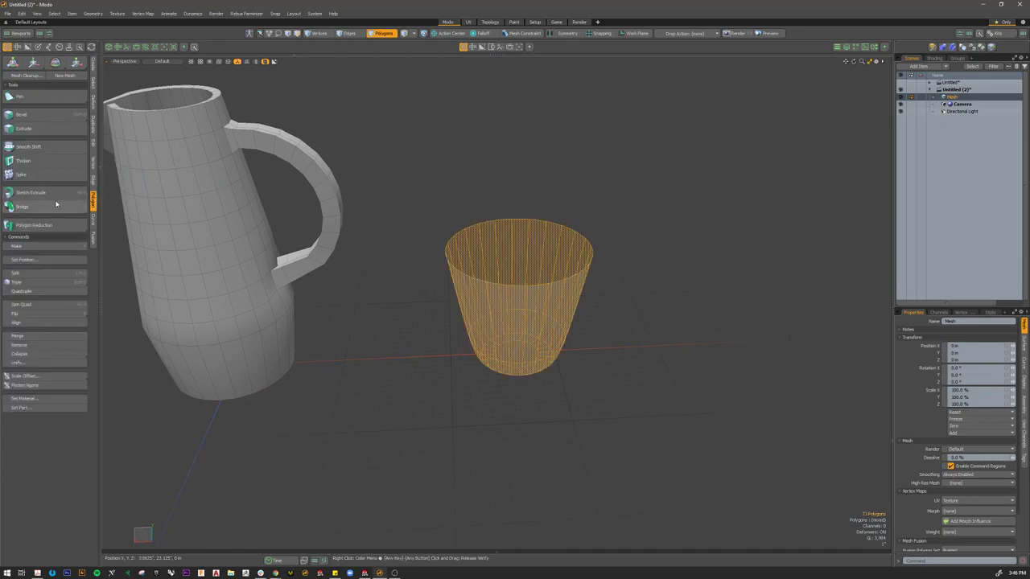
left_click(37, 164)
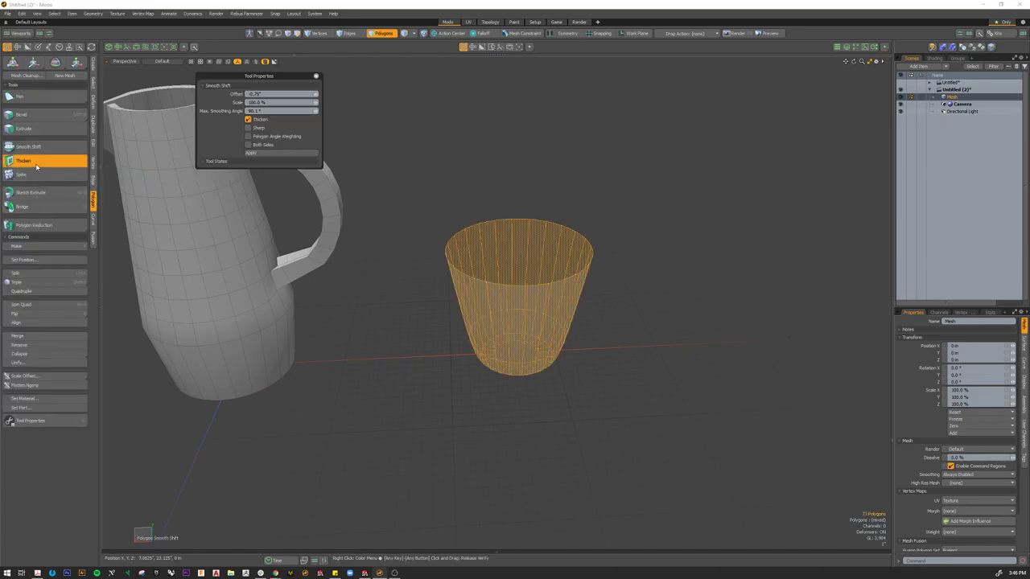
left_click(504, 204)
left_click_drag(519, 321, 518, 315)
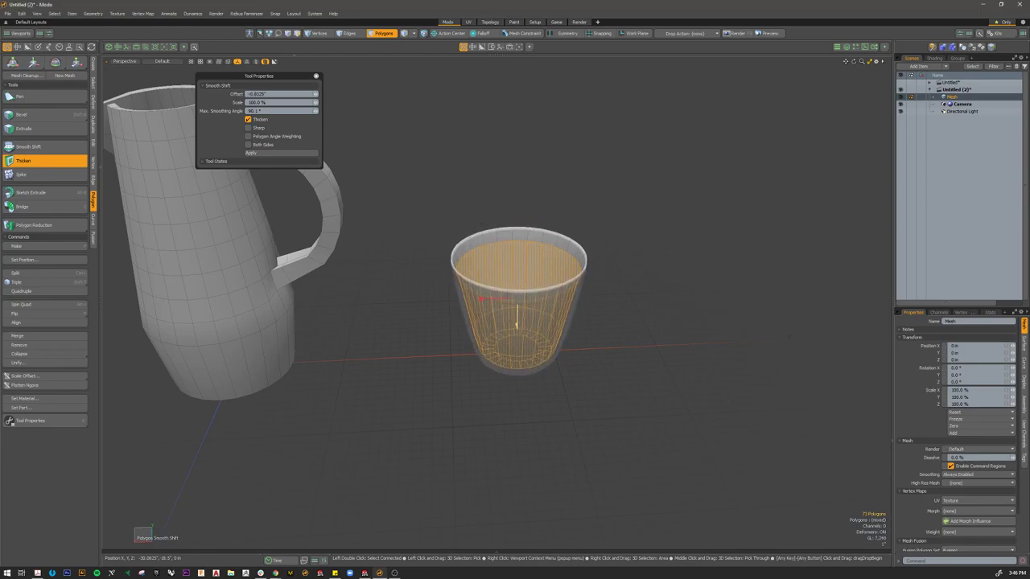
key("Escape")
key("Escape")
Step: Convert both the pitcher and the glass to subdivision surfaces, bringing their mixed smoothing states into line
left_click_drag(595, 314, 632, 298, "alt")
scroll(557, 291, "down", 3)
left_click_drag(635, 301, 684, 326, "alt+shift")
left_click_drag(684, 326, 669, 311, "alt")
scroll(536, 303, "up", 3)
left_click_drag(535, 303, 567, 328, "alt")
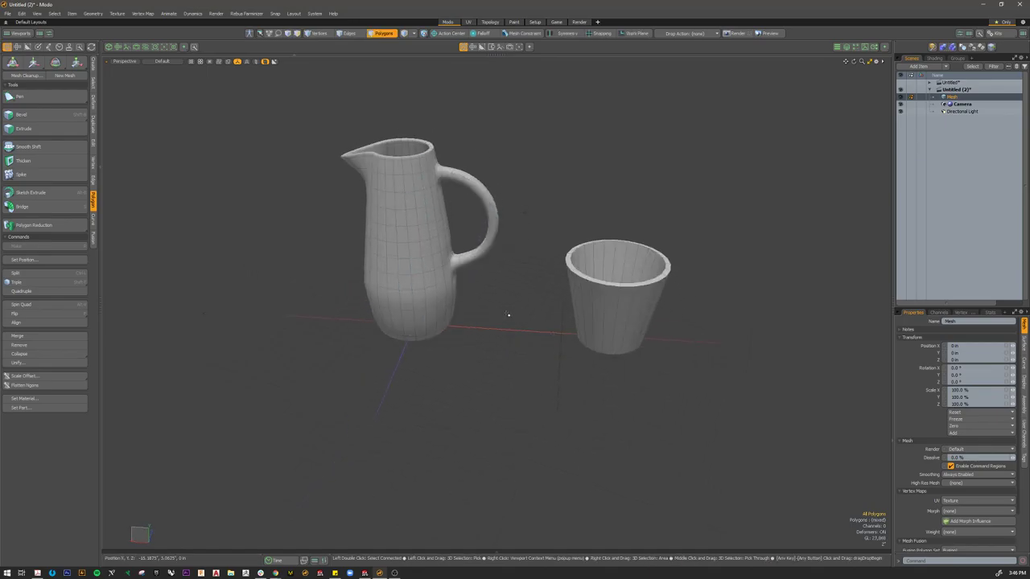
key("Tab")
key("Tab")
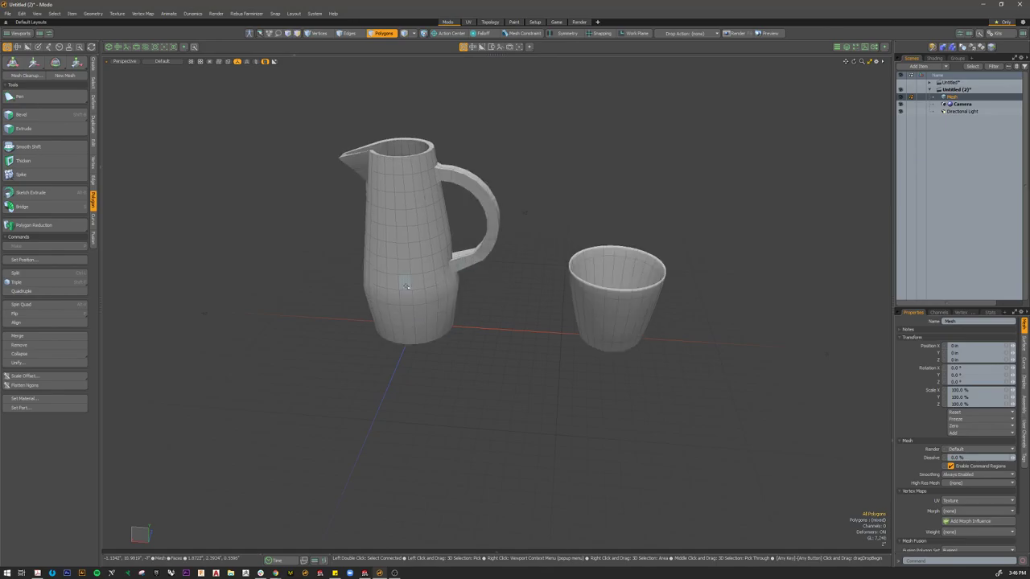
double_click(406, 283)
key("Tab")
left_click(537, 271)
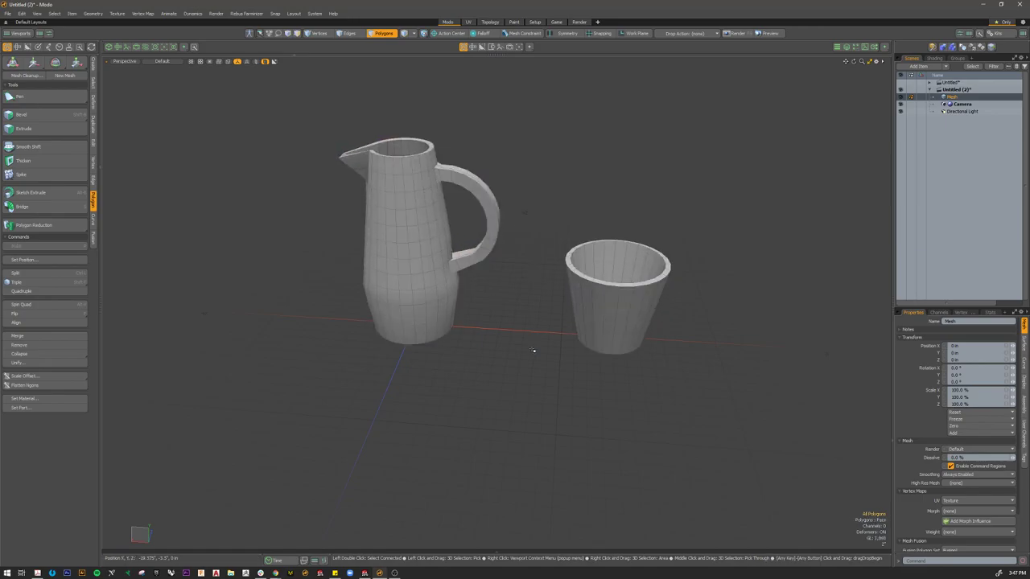
scroll(533, 350, "down", 3)
left_click_drag(534, 350, 510, 320, "alt")
Step: Add a unit plane at the origin as a ground surface and scale it uniformly to about 15 ft 7 in square
left_click(94, 68)
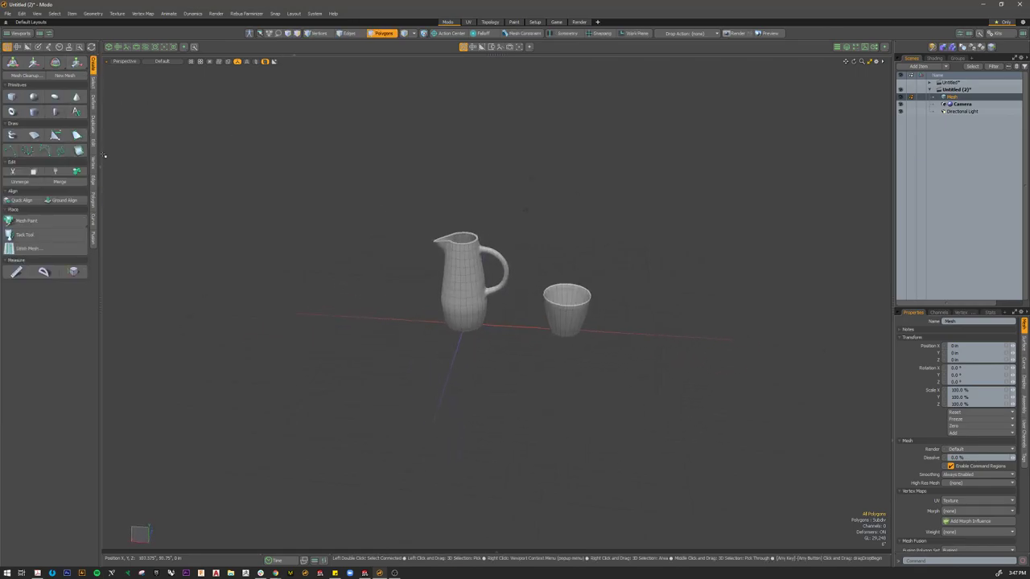
key("ctrl")
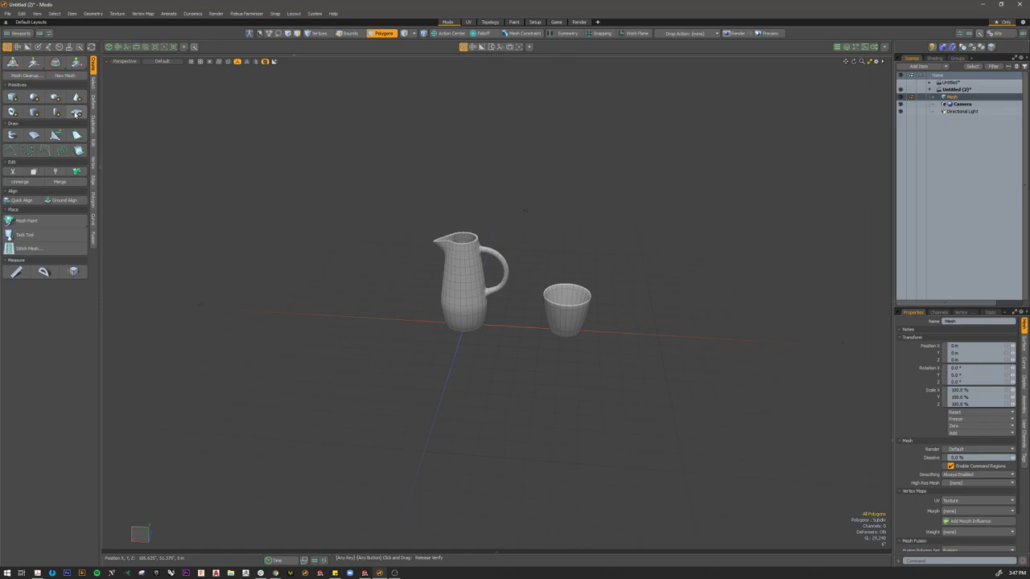
left_click(76, 113, "ctrl")
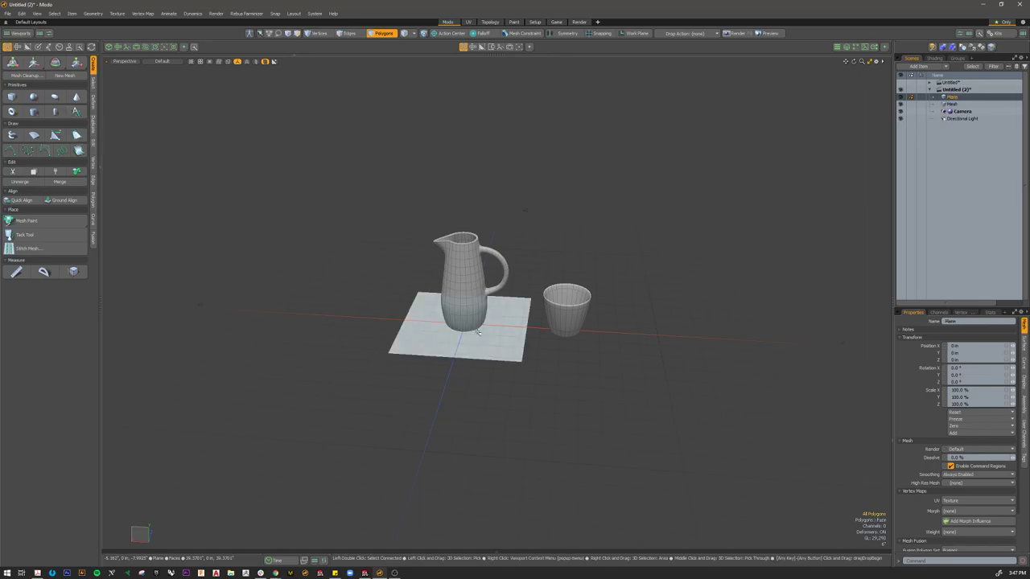
key("r")
left_click_drag(478, 331, 612, 331)
key("space")
left_click_drag(489, 161, 533, 159, "alt")
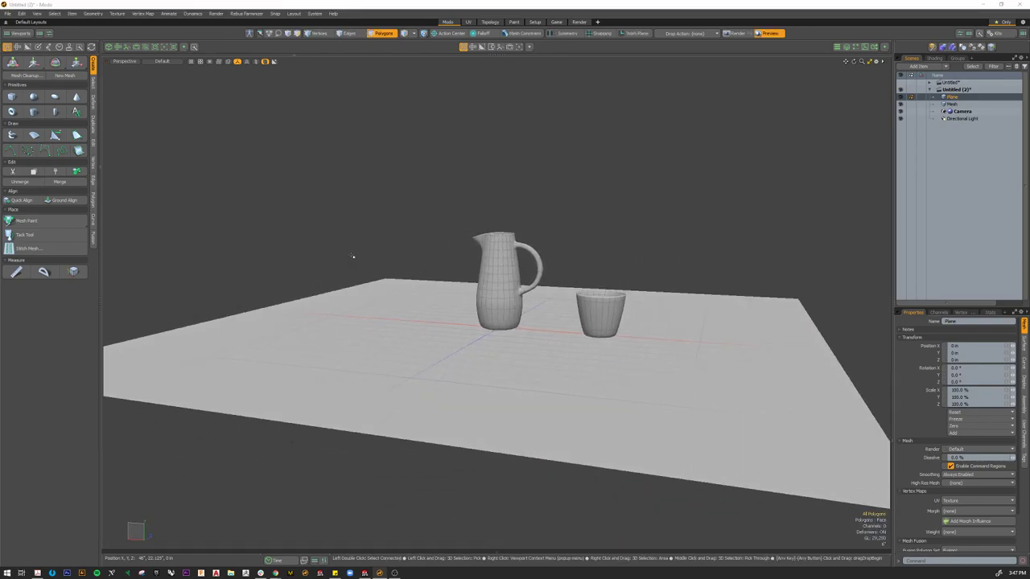
Step: Run an enlarged render preview of the pitcher and glass, inspect them from a low and a higher angle, and close it
left_click_drag(375, 178, 286, 108)
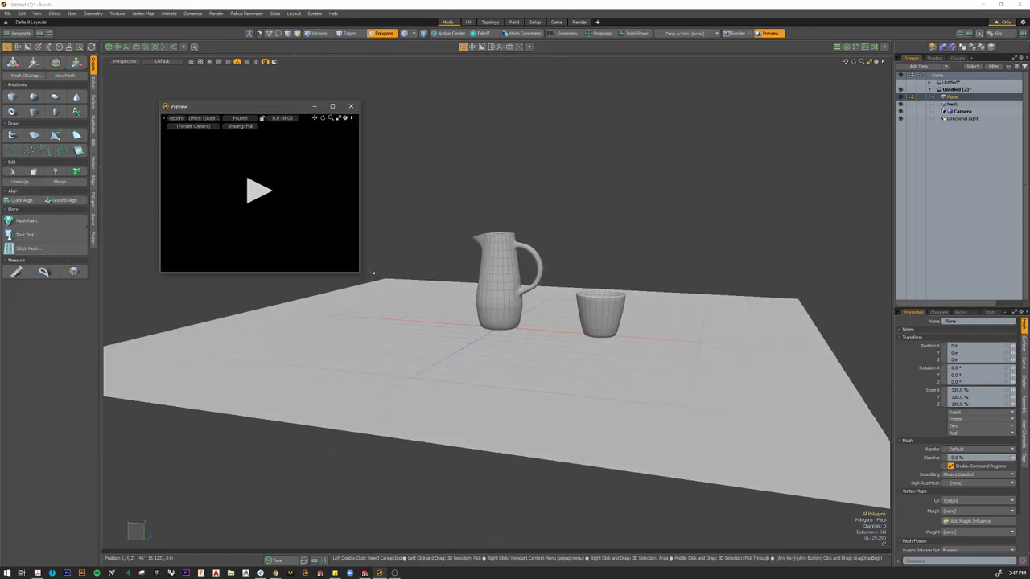
left_click_drag(358, 275, 536, 438)
left_click(352, 277)
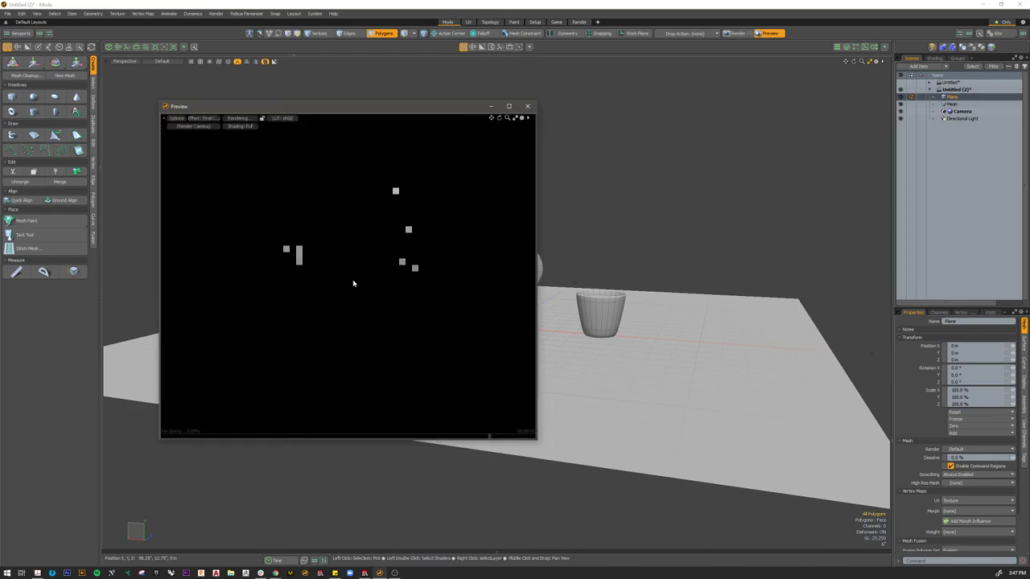
left_click_drag(330, 318, 416, 316, "alt")
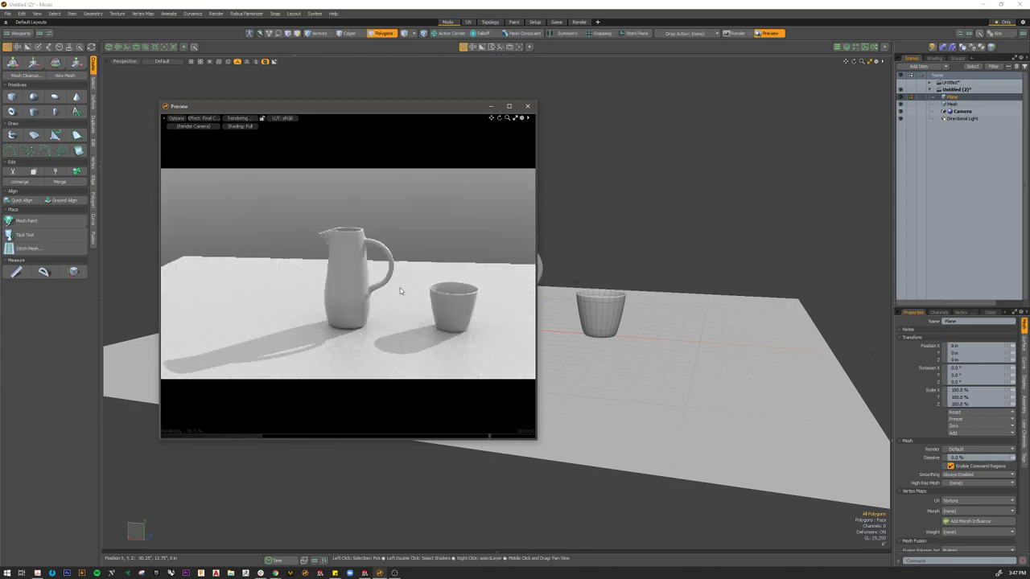
left_click_drag(401, 291, 419, 326, "alt")
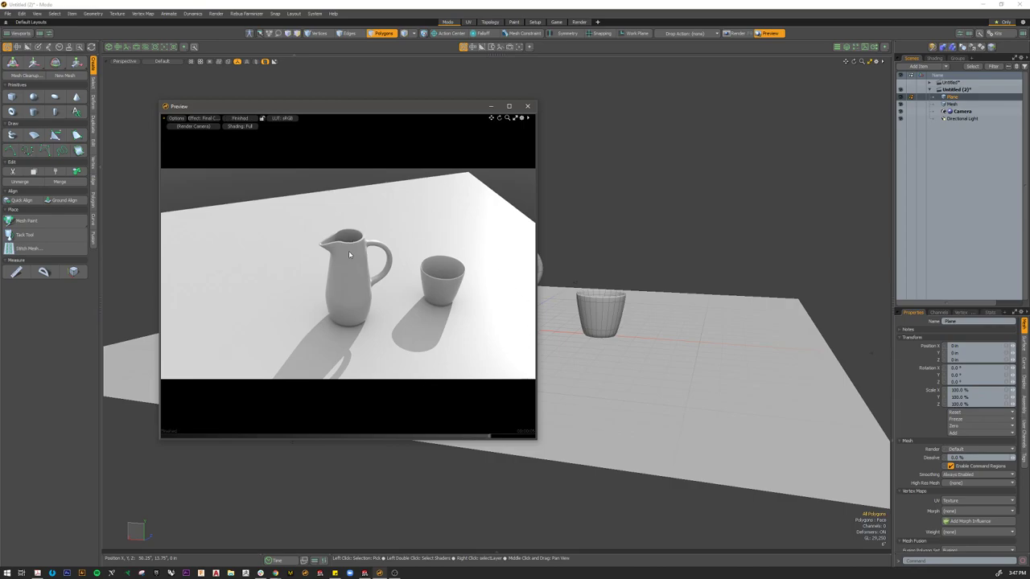
left_click(529, 107)
left_click_drag(460, 352, 489, 340, "alt")
key("3")
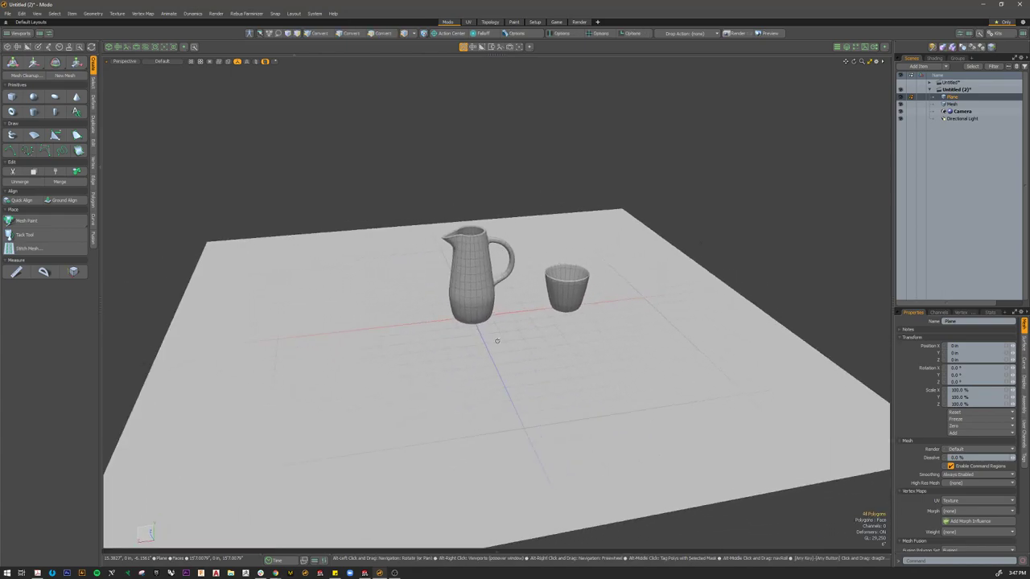
scroll(556, 311, "up", 5)
scroll(547, 165, "down", 5)
left_click_drag(796, 186, 726, 169, "alt")
left_click_drag(597, 125, 630, 174, "alt")
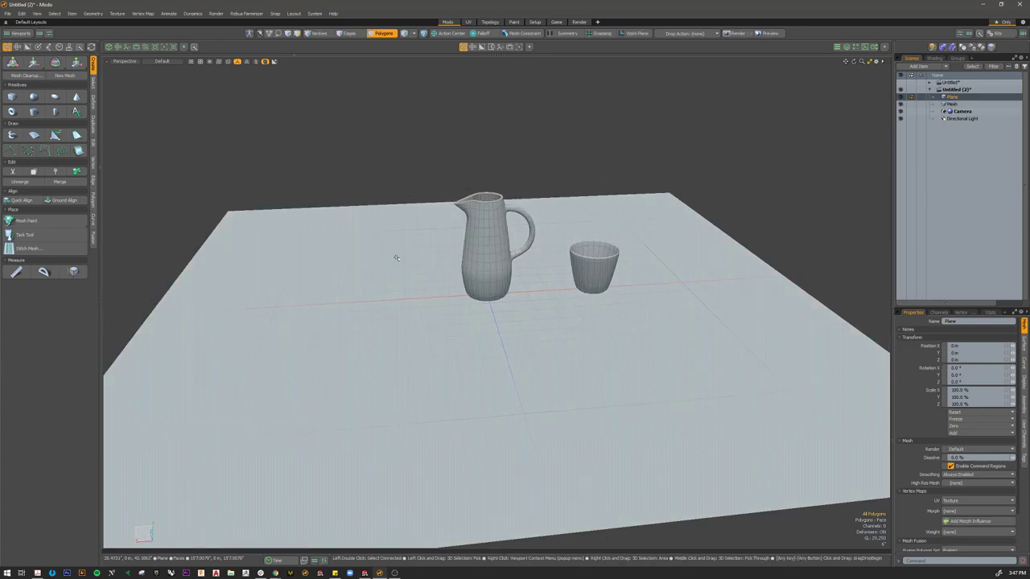
left_click(610, 174)
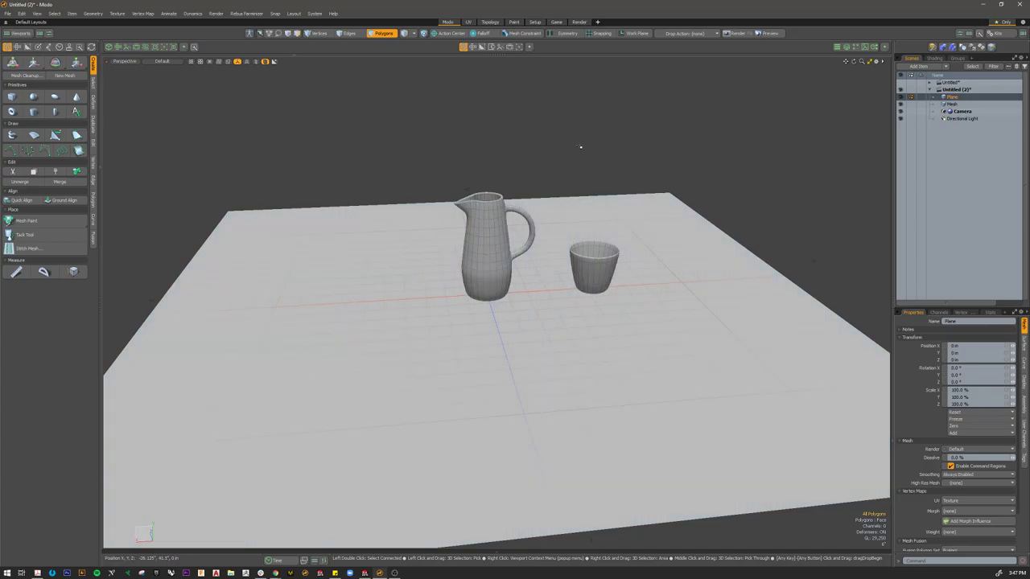